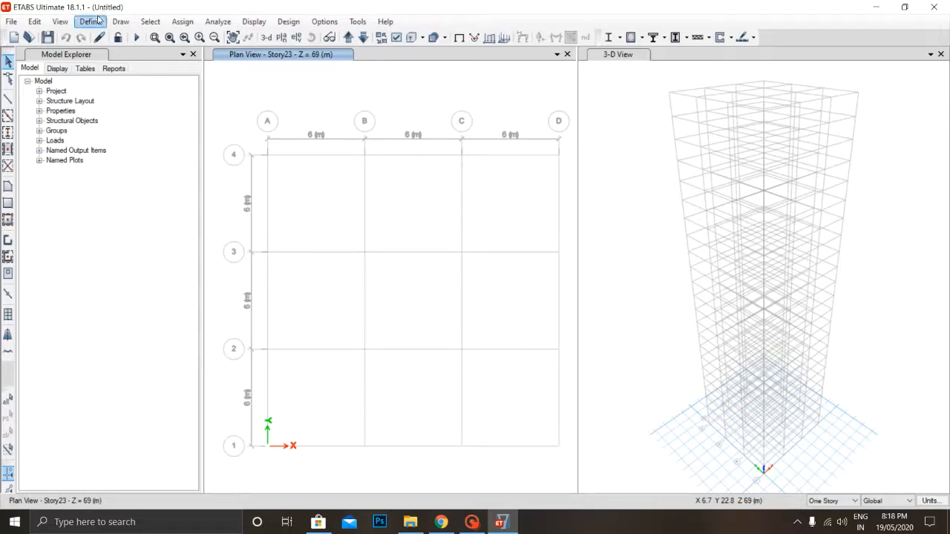
Step: Add a new rebar material for the India region using the Indian standard and HYSD Grade 500
left_click(97, 20)
left_click(101, 34)
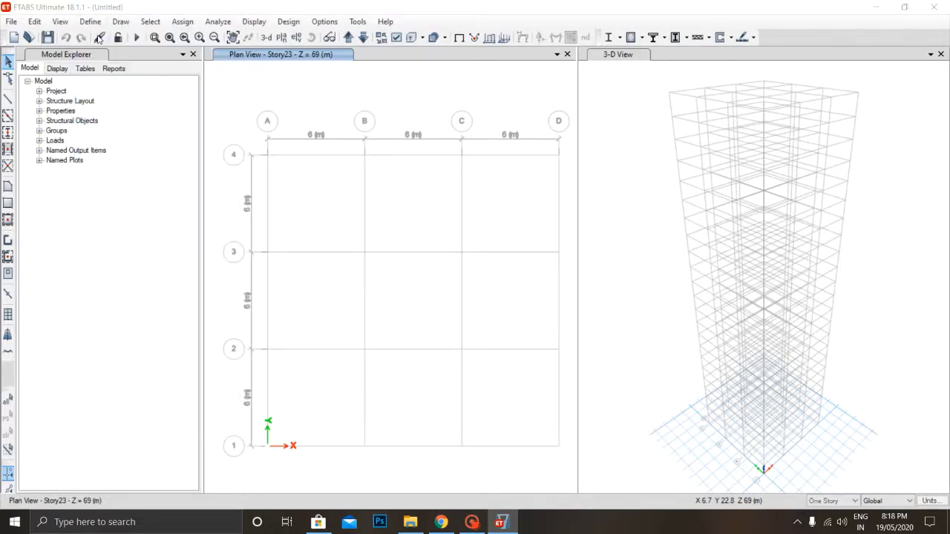
left_click(530, 193)
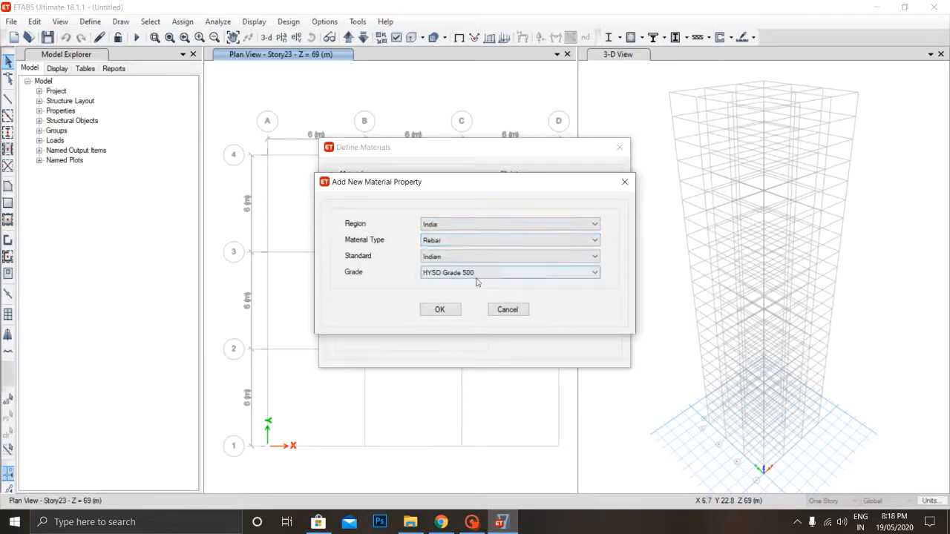
left_click(440, 310)
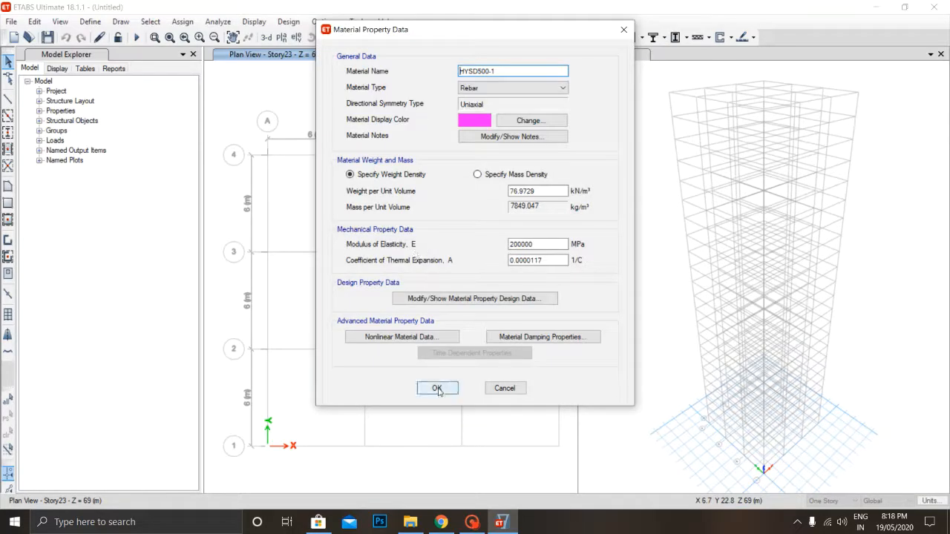
left_click(436, 388)
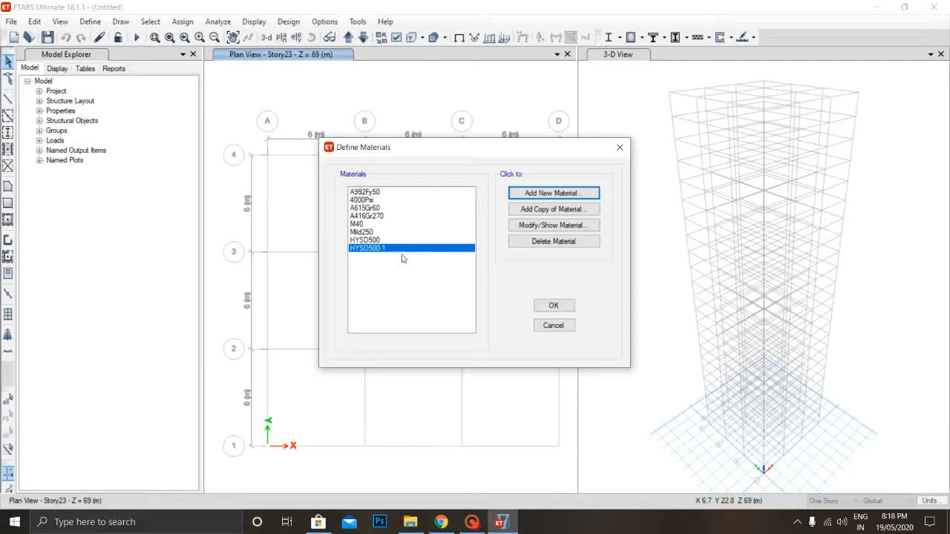
Step: Delete the duplicate rebar material HYSD500-1 and accept the materials list
left_click(553, 242)
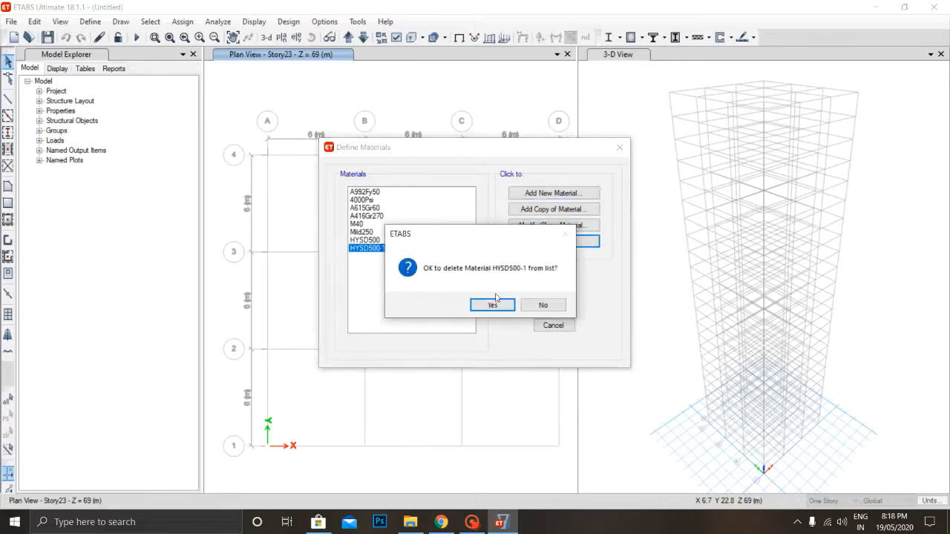
left_click(492, 305)
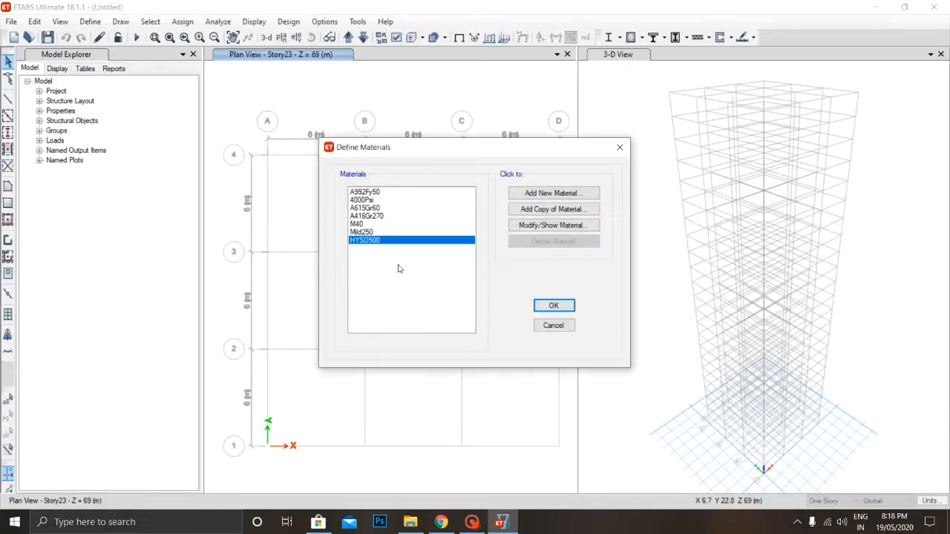
left_click(363, 225)
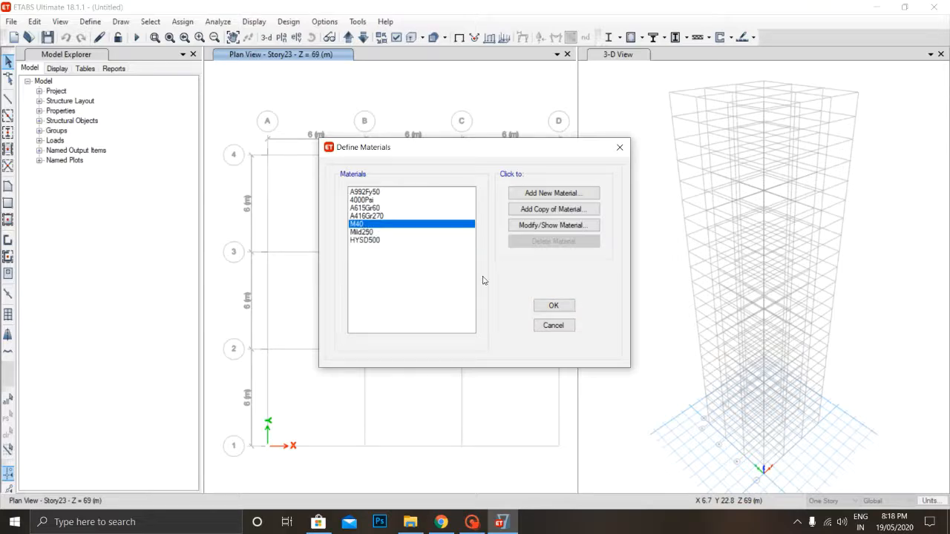
left_click(564, 307)
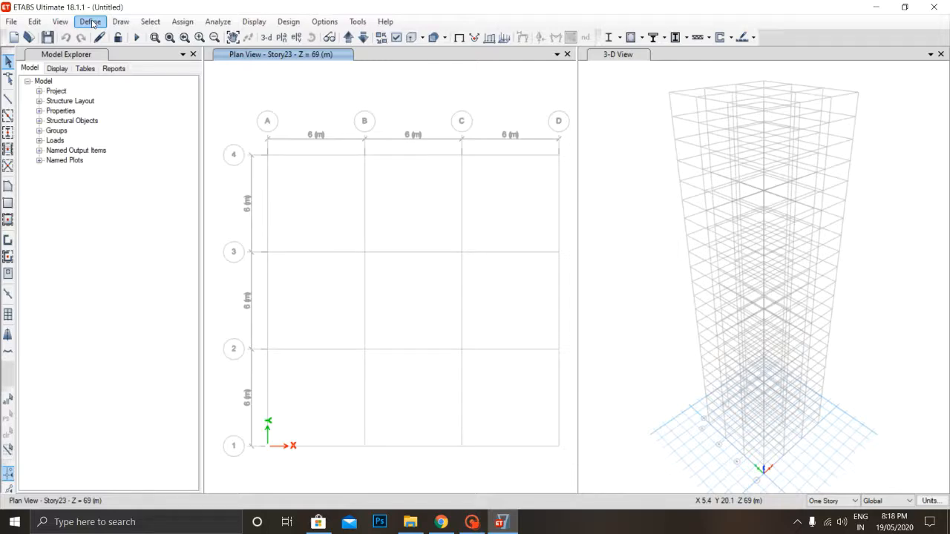
Step: Create a concrete rectangular frame section named B 550*35 with M40 as its material
left_click(91, 22)
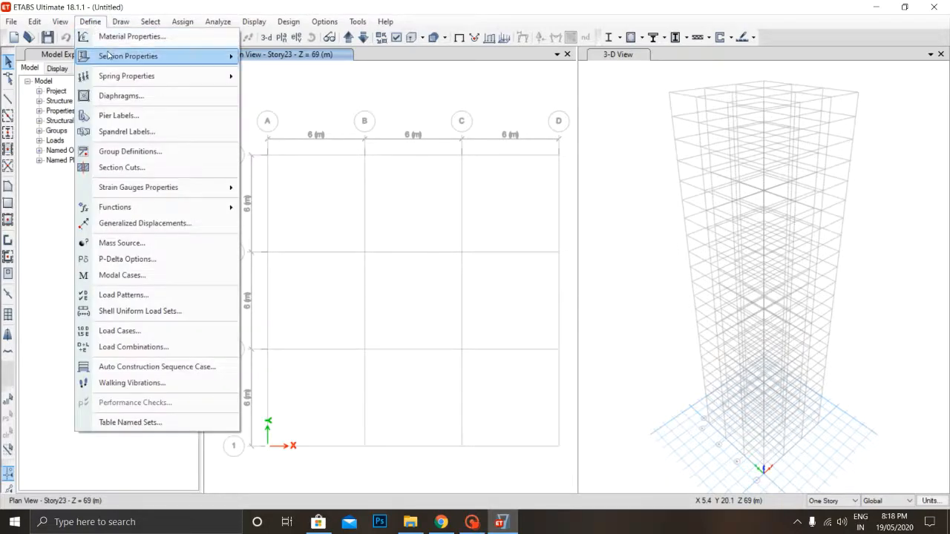
mouse_move(133, 56)
left_click(294, 61)
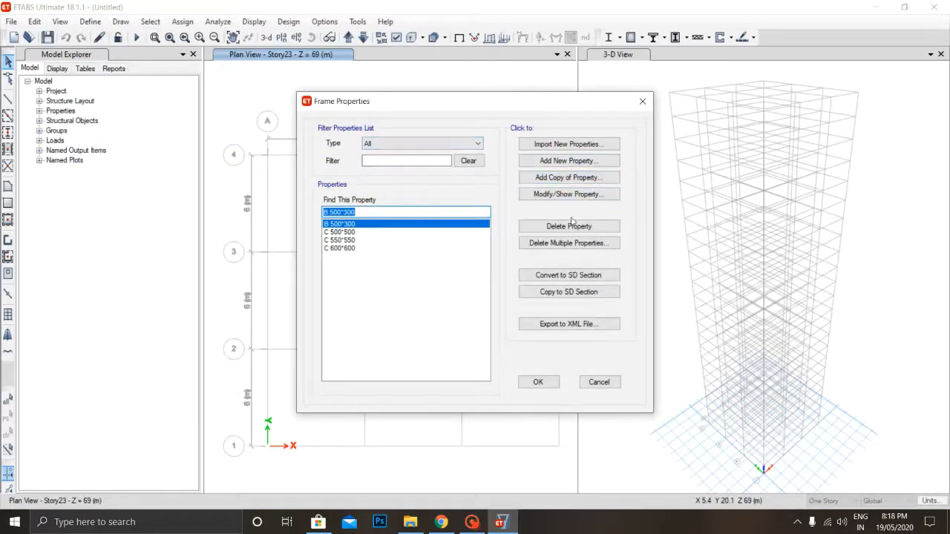
left_click(567, 162)
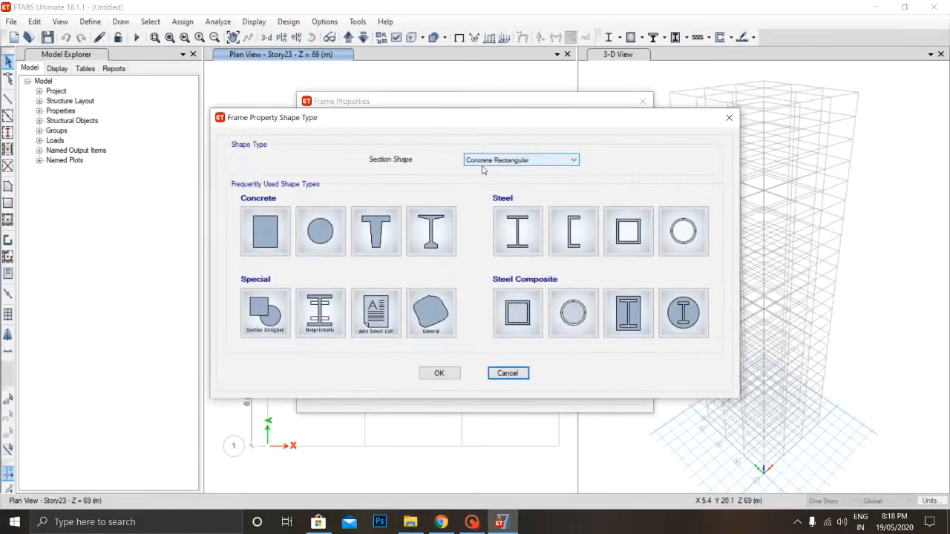
left_click(267, 234)
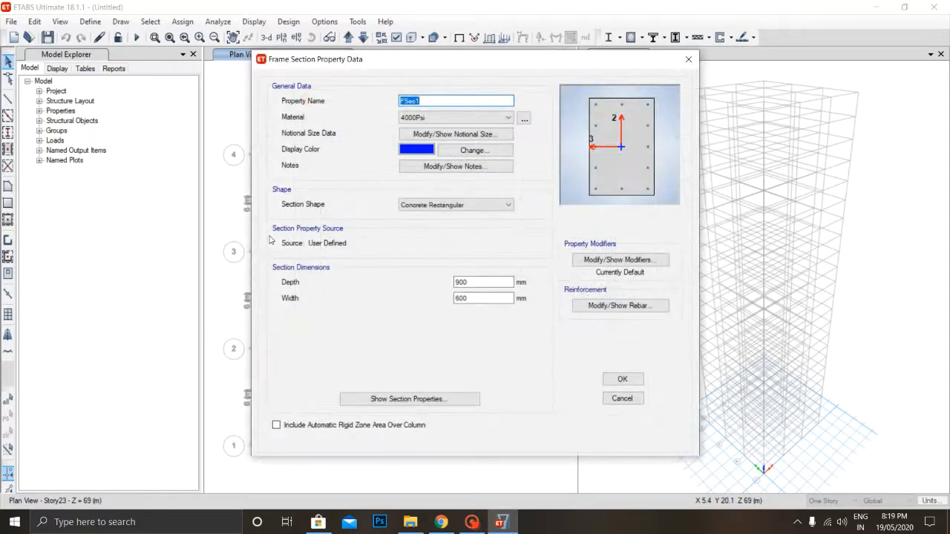
type("B")
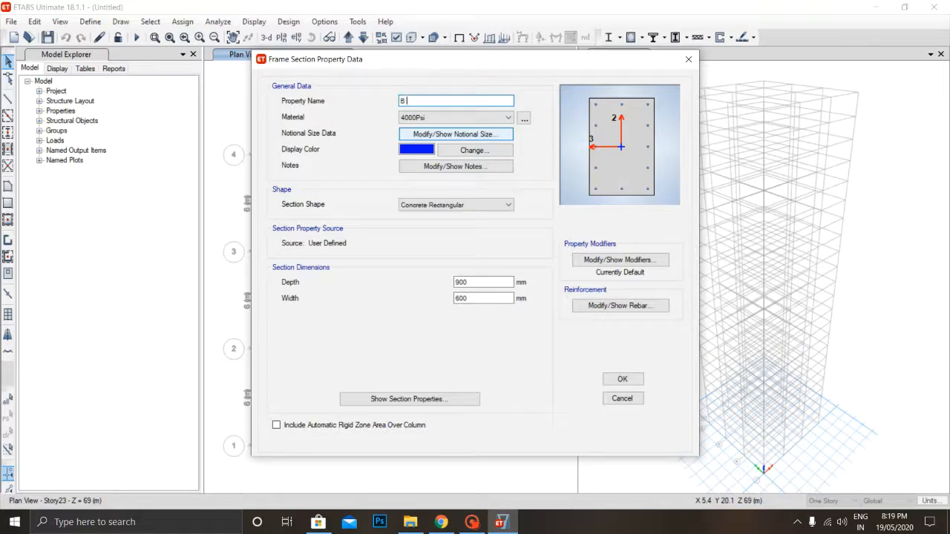
type(" 550*35")
left_click(423, 117)
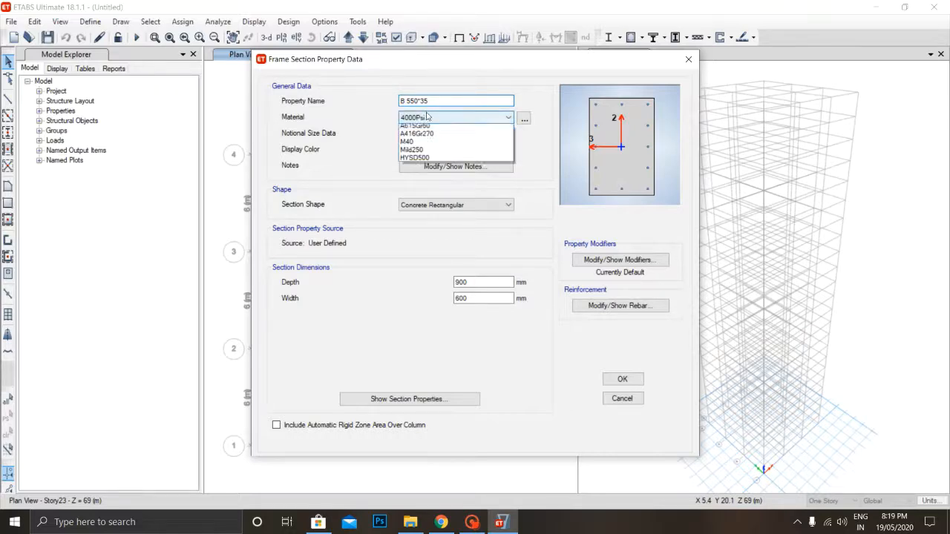
left_click(421, 161)
Step: Set the beam section's depth to 550 mm and its width to 350 mm
double_click(462, 282)
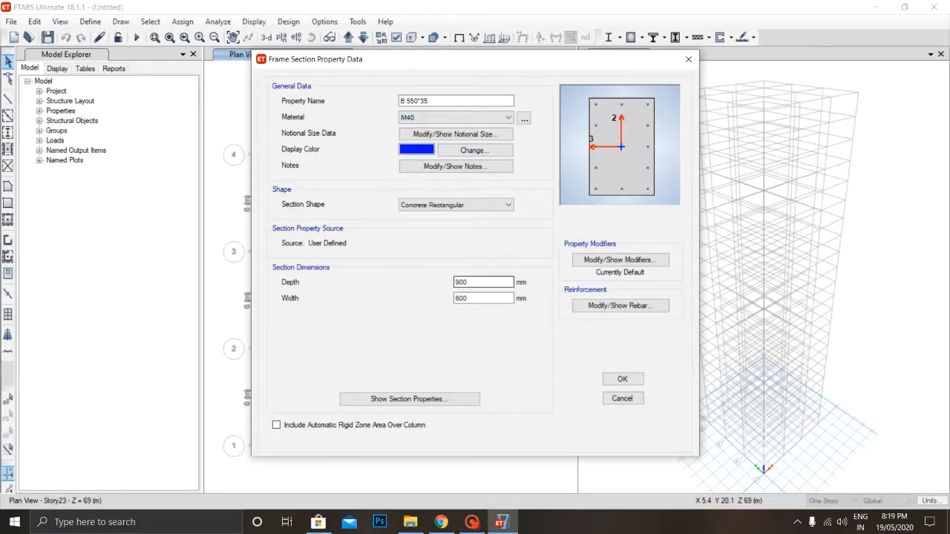
type("550")
key("Tab")
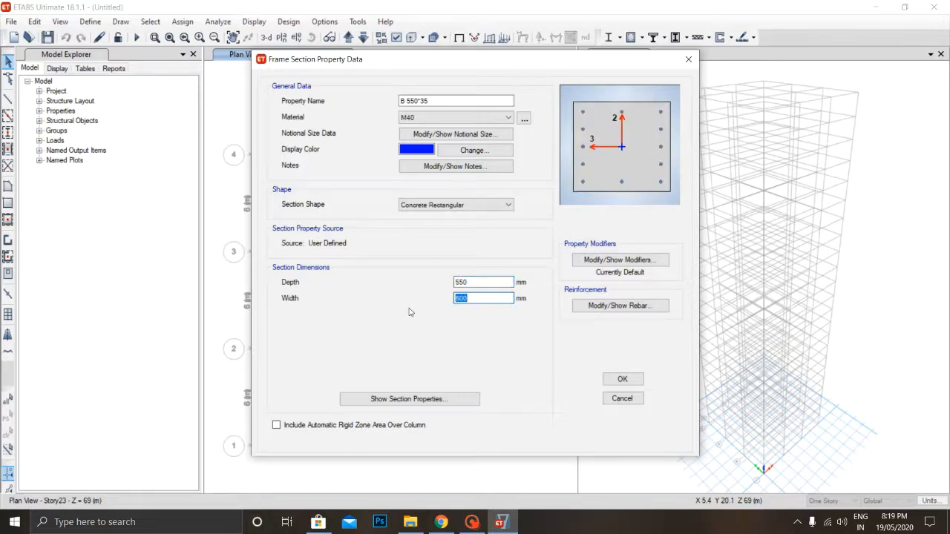
type("350")
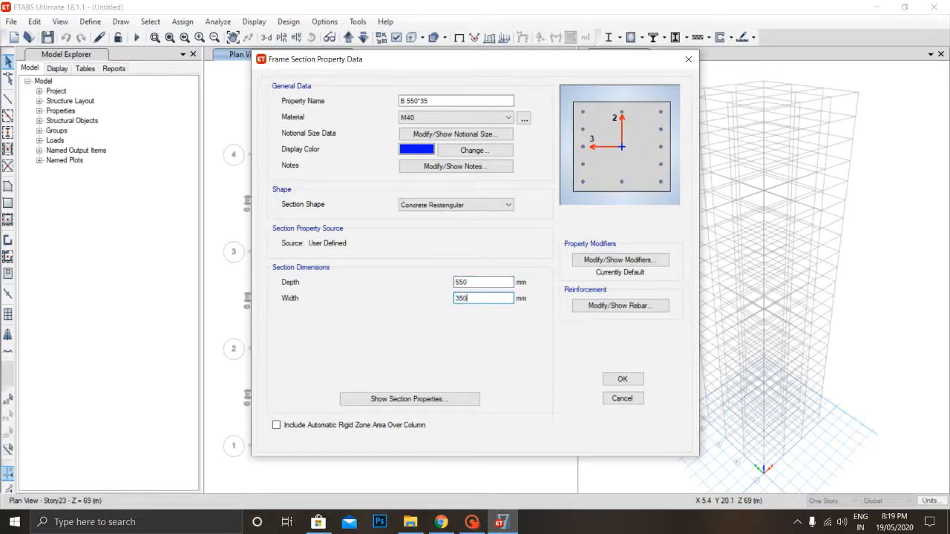
Step: Set the section's reinforcement to M3 Design Only (Beam), with HYSD500 longitudinal bars and Mild250 confinement bars
left_click(658, 307)
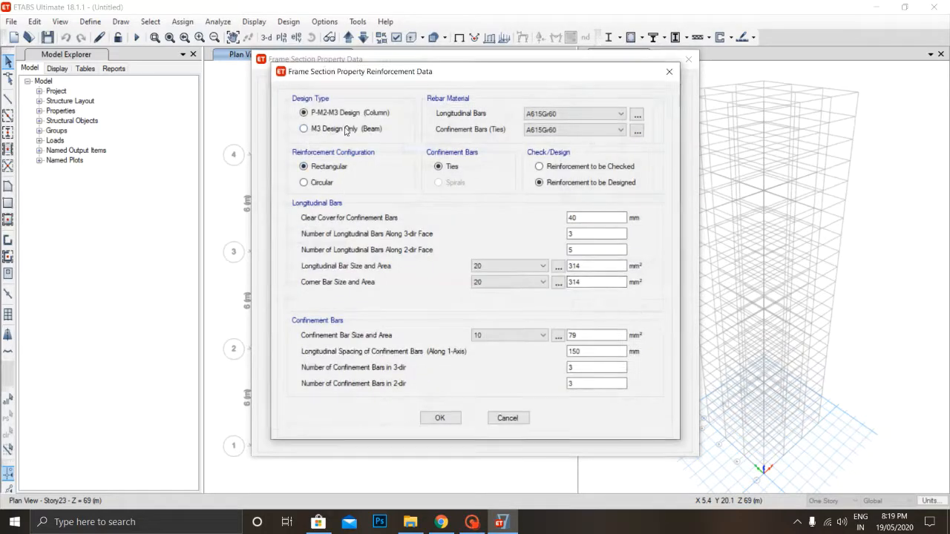
left_click(346, 129)
left_click(545, 113)
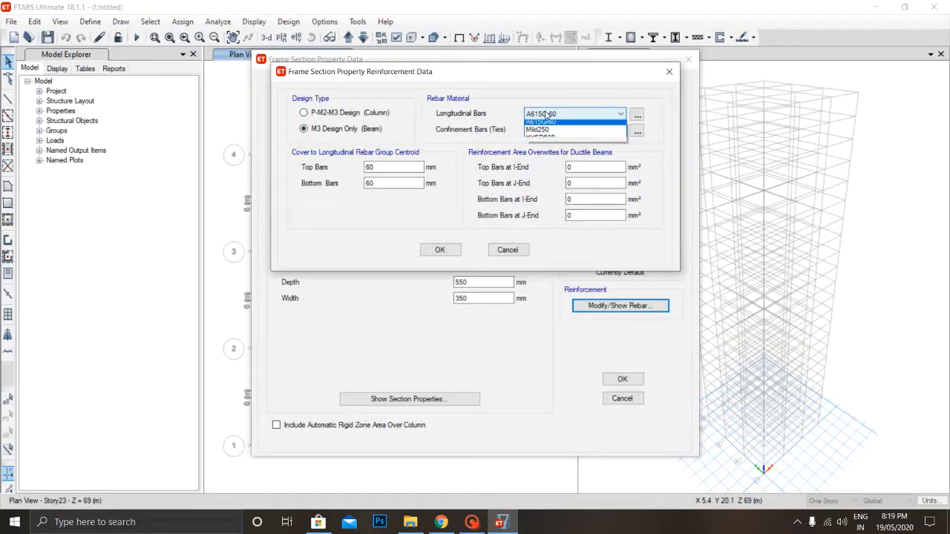
left_click(547, 138)
left_click(552, 130)
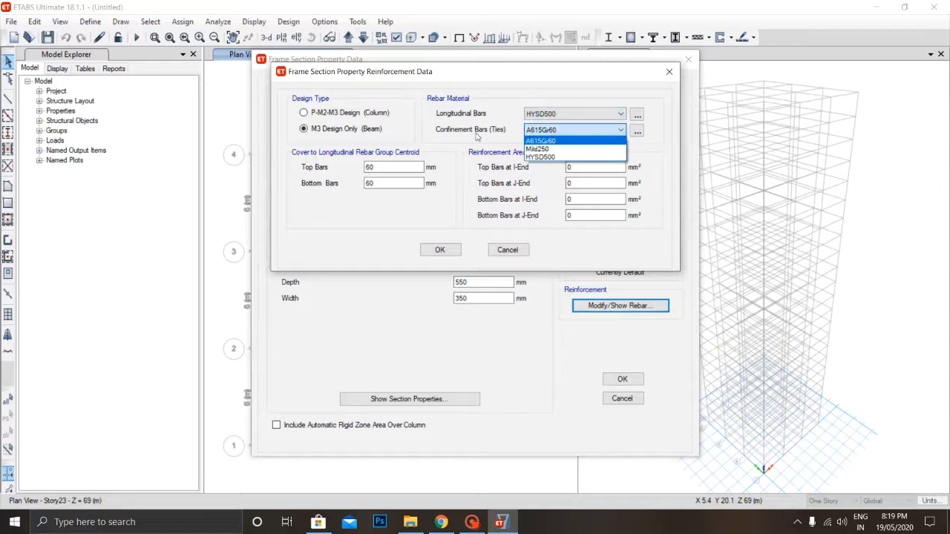
left_click(538, 149)
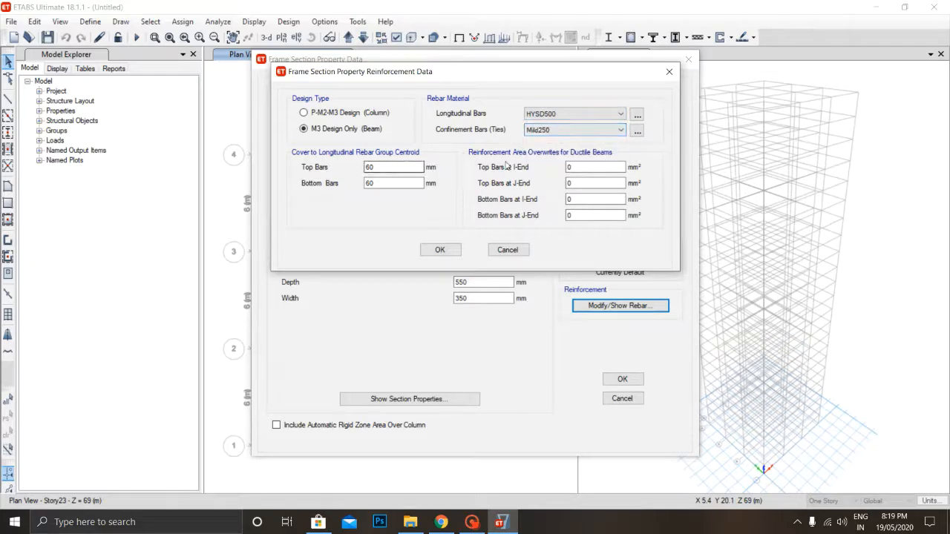
Step: Set the cover of the top and bottom bars to 25 mm and accept the beam section
left_click_drag(382, 167, 264, 169)
type("25")
left_click_drag(382, 183, 337, 184)
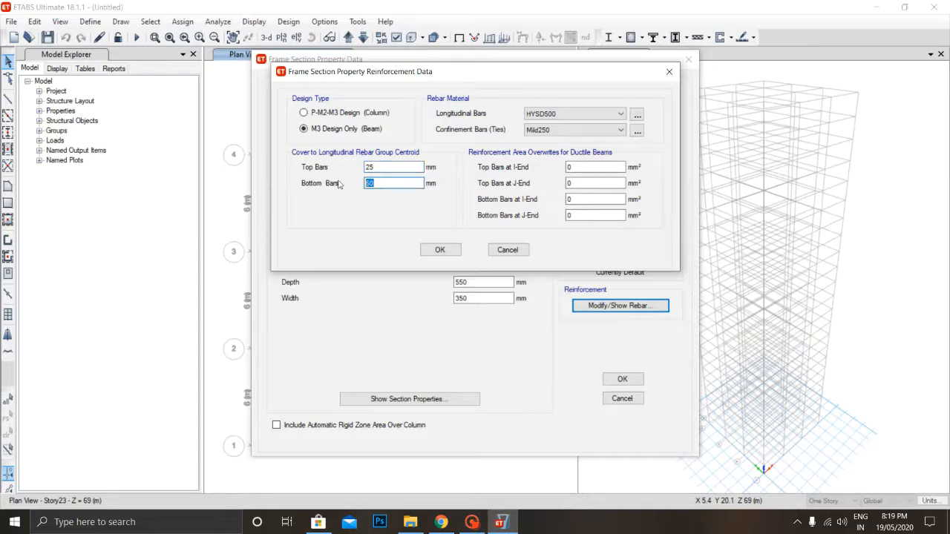
type("25")
left_click(441, 250)
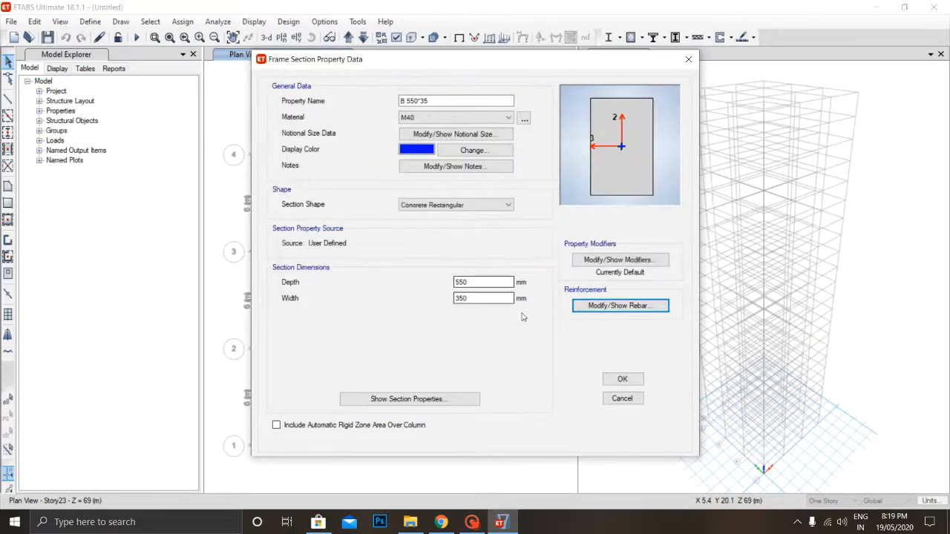
left_click(626, 380)
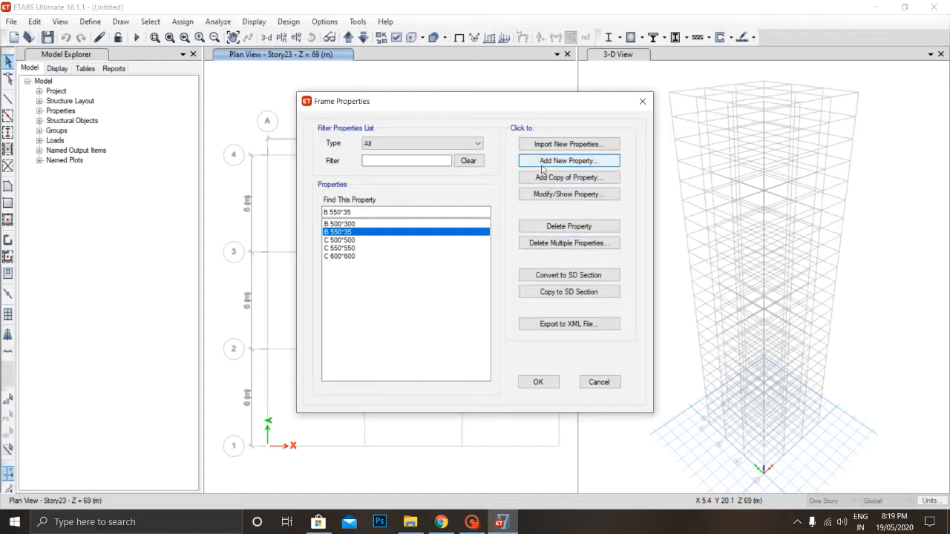
Step: Rename the B 550*35 beam section as B 550*350
left_click(569, 195)
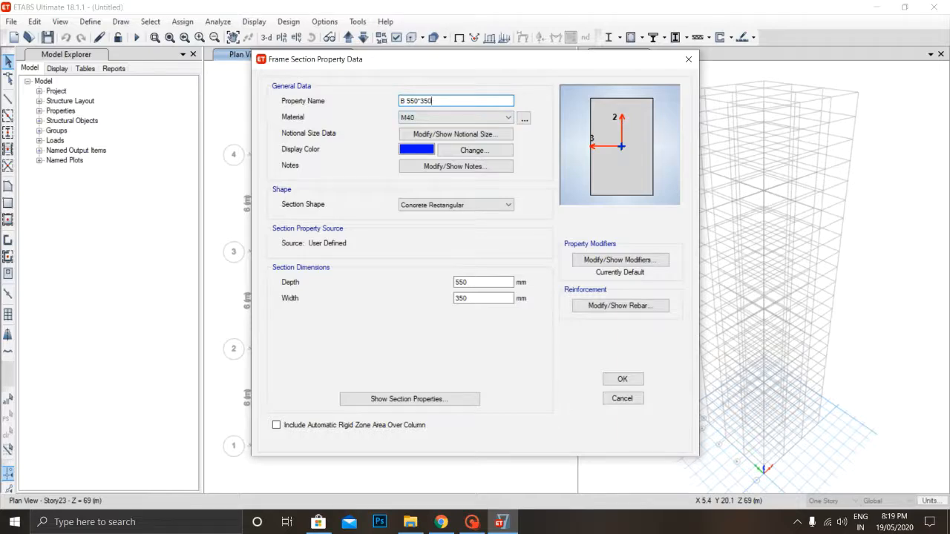
left_click(628, 378)
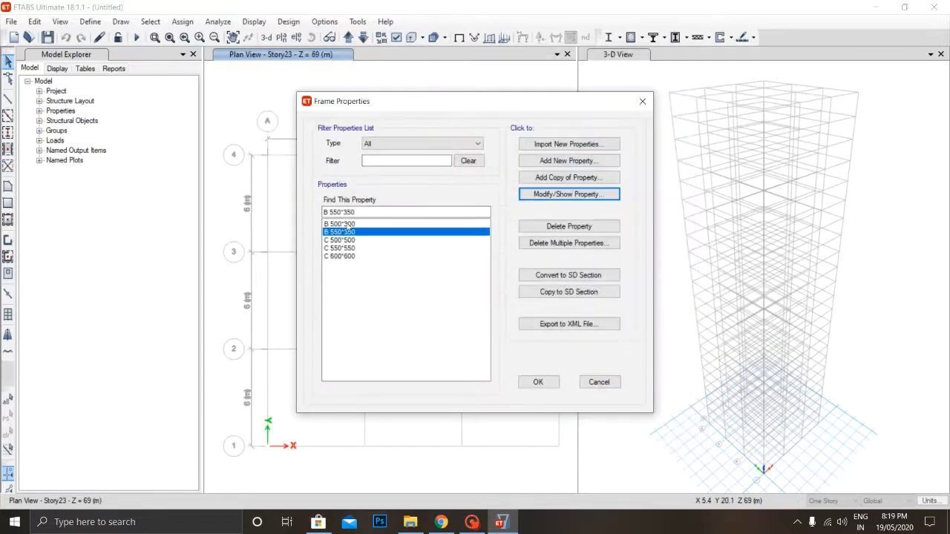
left_click(474, 518)
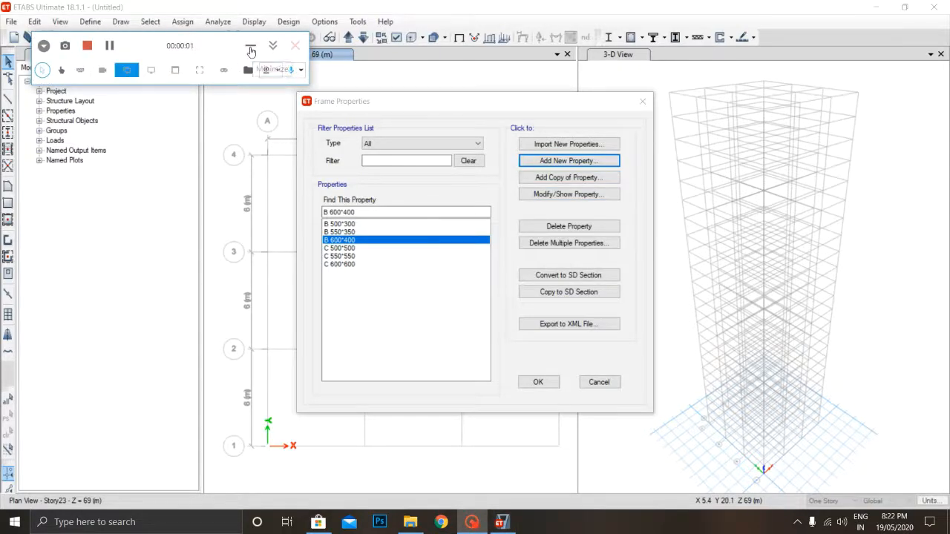
left_click(249, 47)
left_click(643, 101)
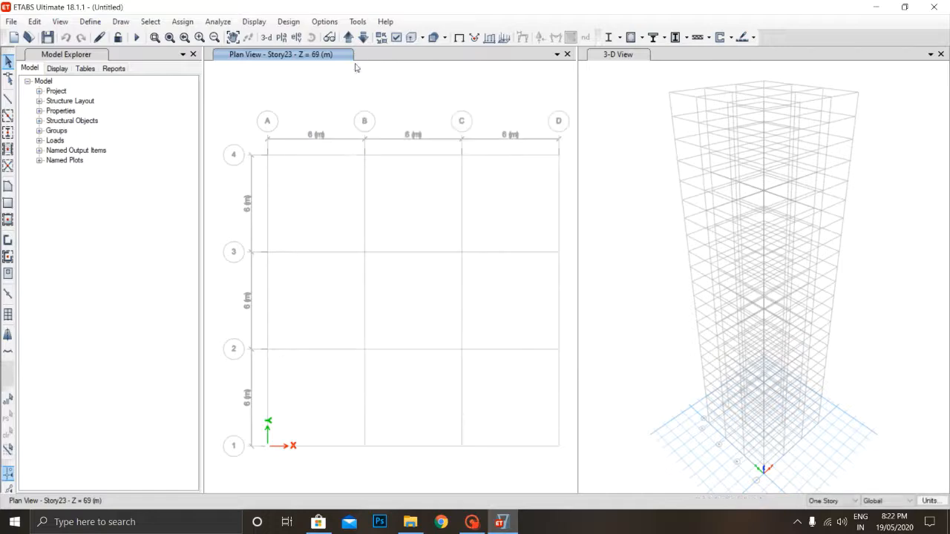
left_click(90, 21)
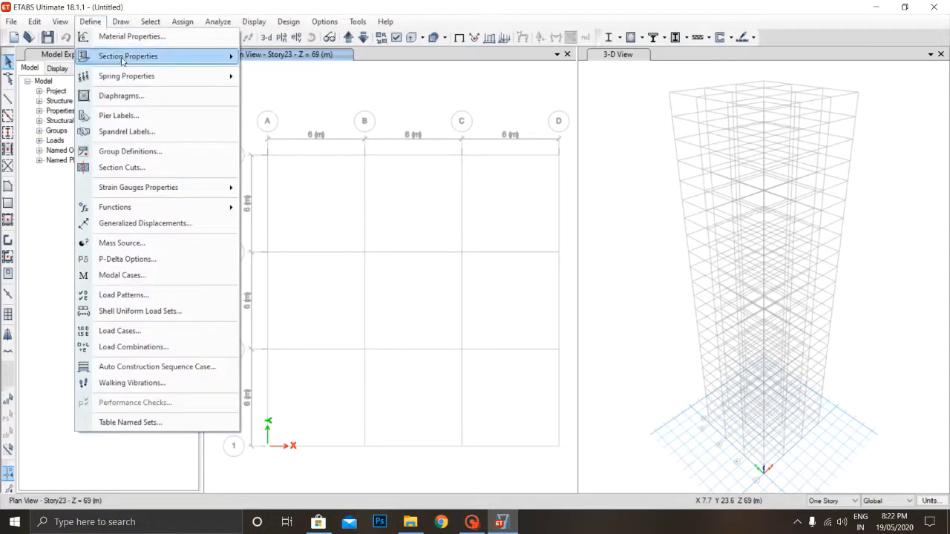
mouse_move(222, 65)
left_click(322, 58)
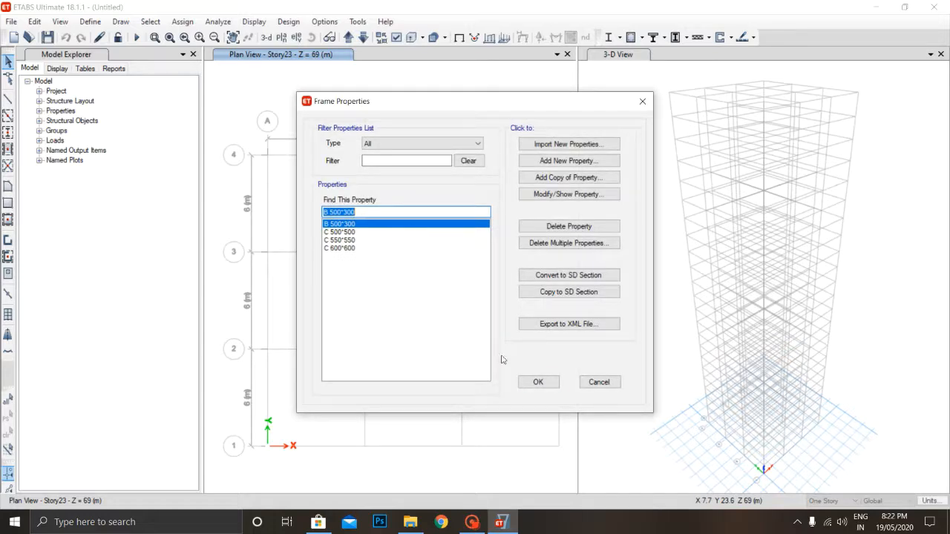
left_click(471, 523)
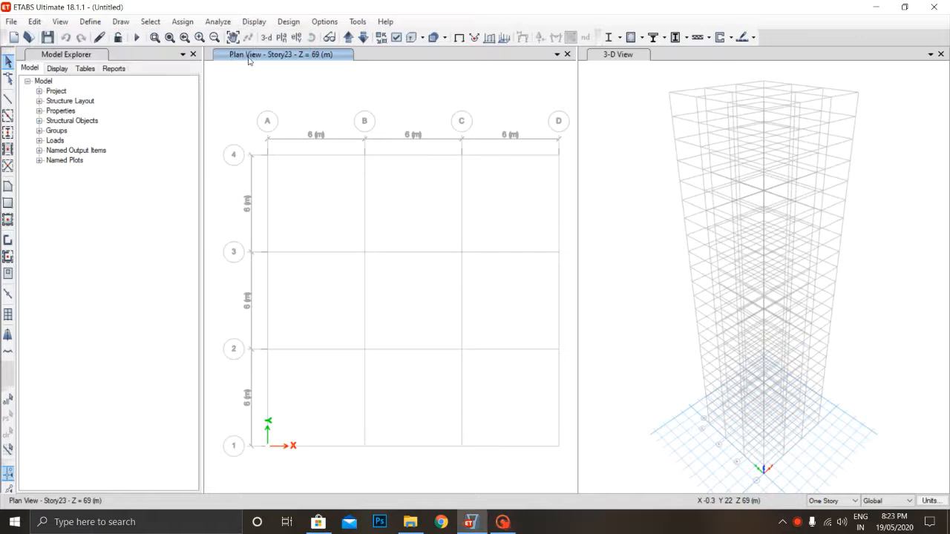
Step: Start a new auto select list frame section named Beam auto select with the Concrete design type
left_click(89, 22)
mouse_move(124, 59)
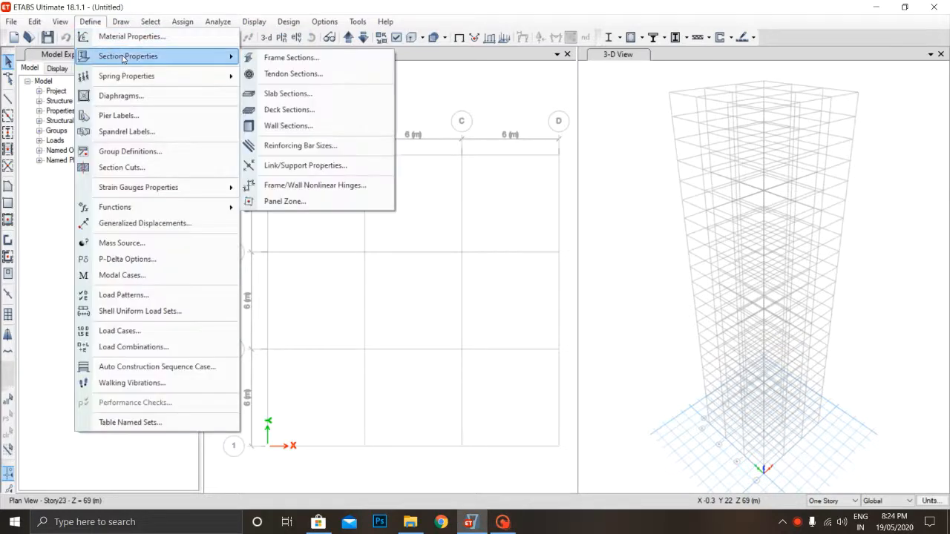
left_click(291, 57)
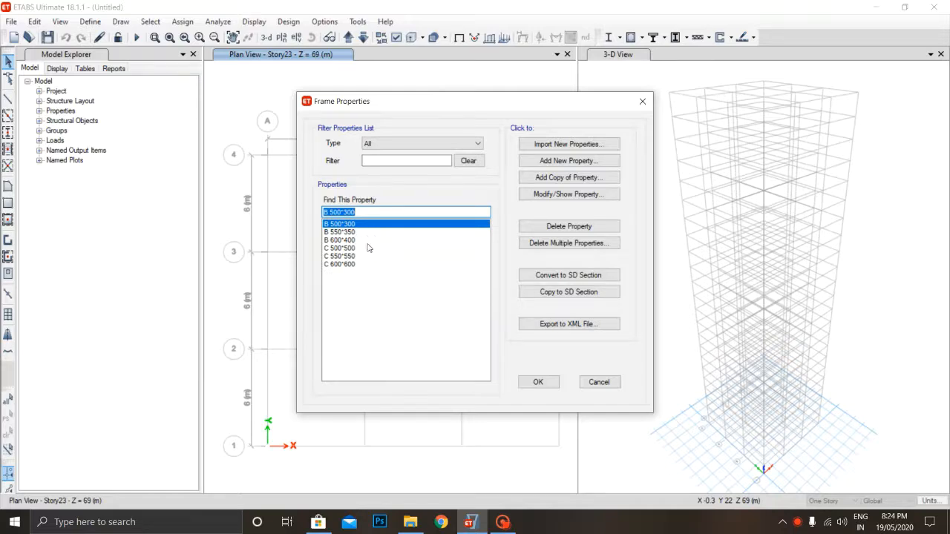
left_click(577, 165)
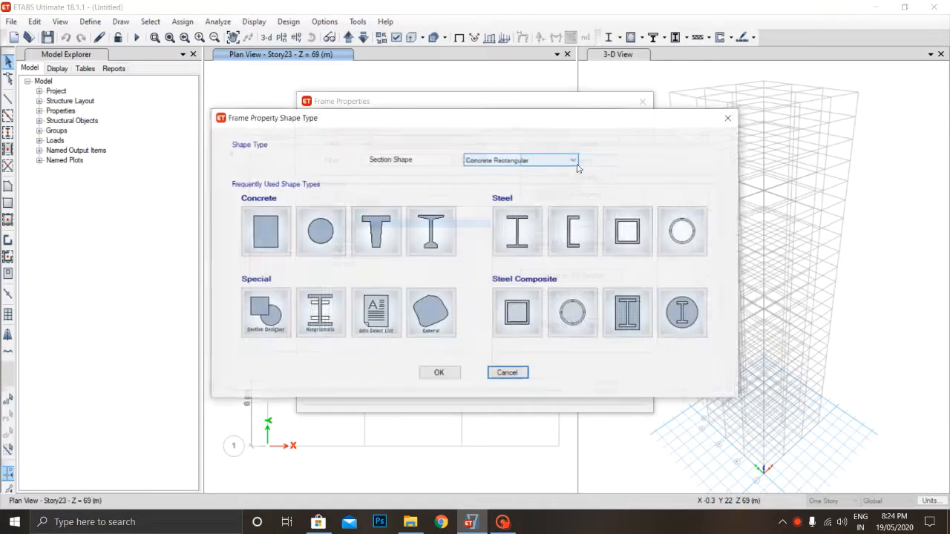
left_click(383, 319)
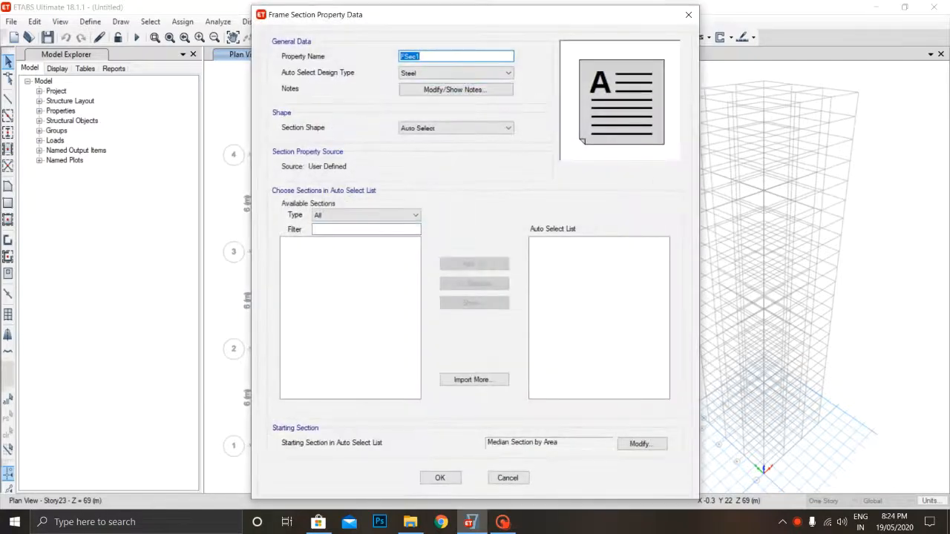
type("Beam auto select")
left_click(417, 75)
left_click(418, 92)
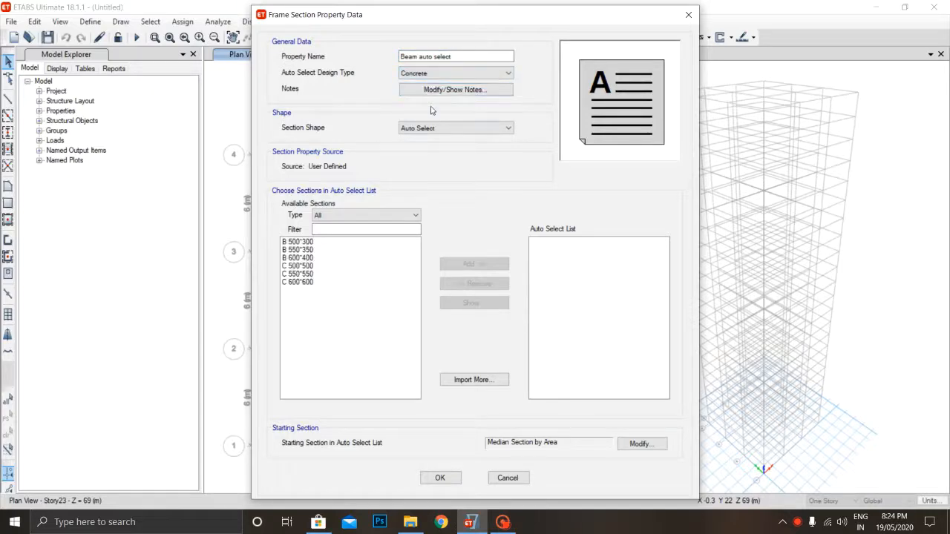
left_click(407, 56)
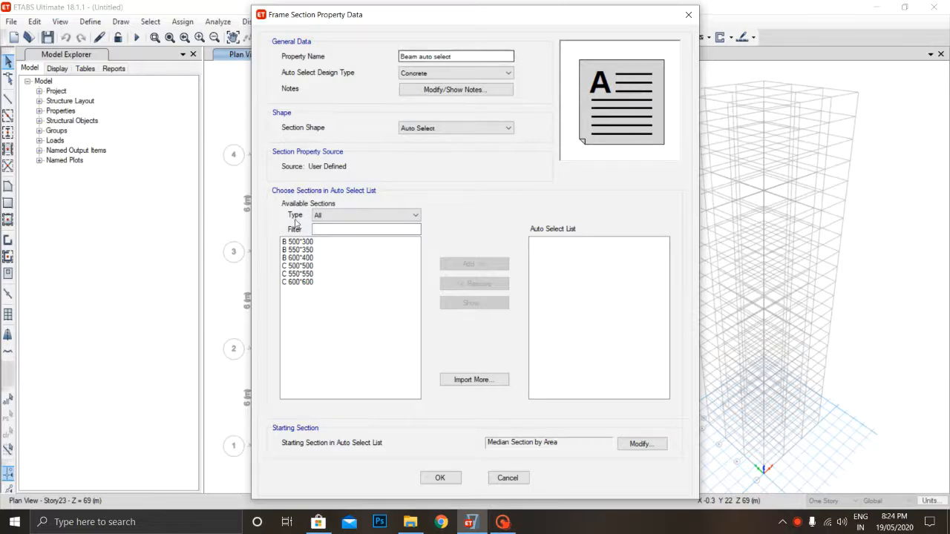
Step: Add sections B 500*300, B 550*350 and B 600*400 to the beam auto select list and accept it
left_click(297, 242)
left_click(298, 258, "shift")
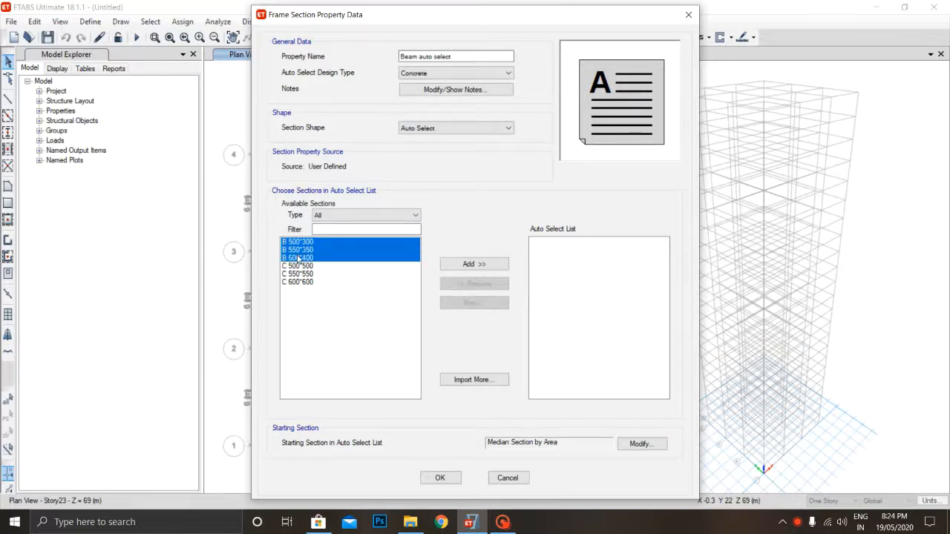
left_click(469, 266)
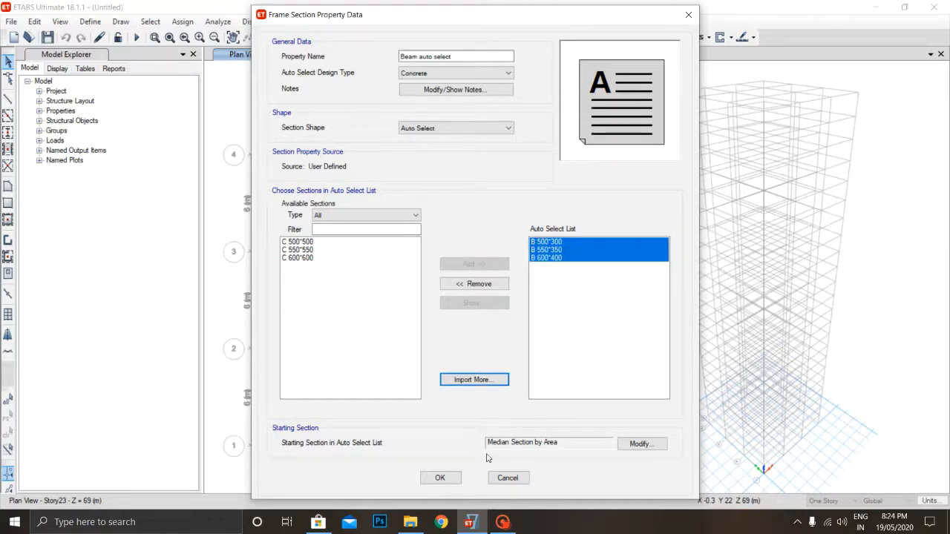
left_click(442, 480)
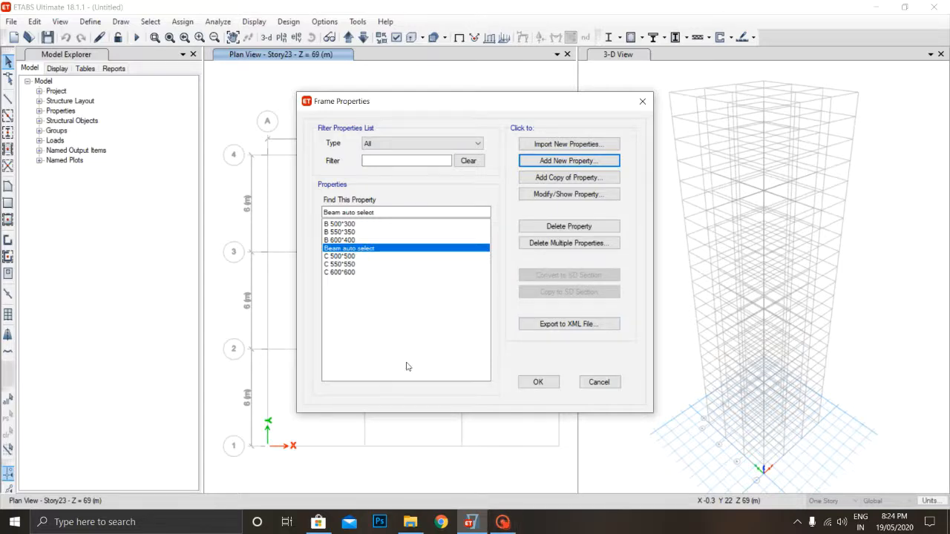
left_click(502, 522)
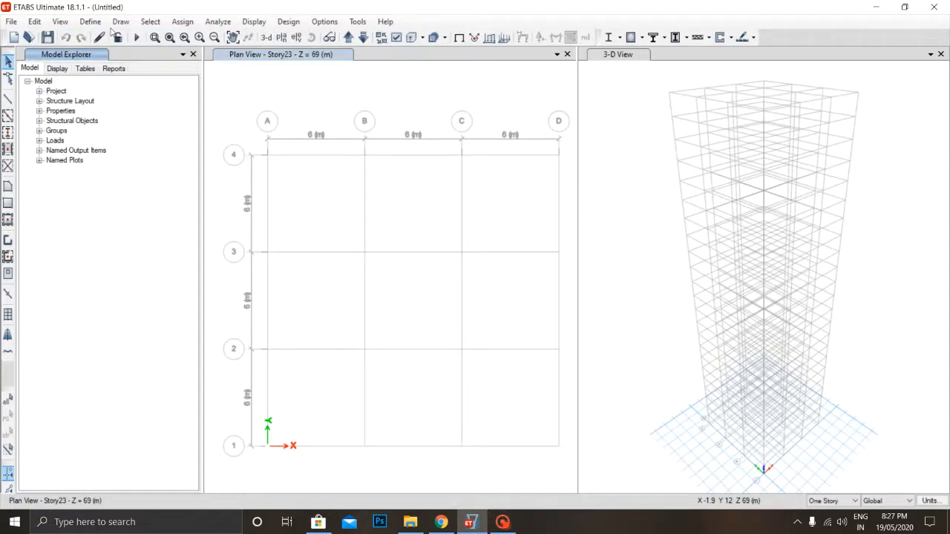
Step: Open the slab section definitions
left_click(90, 22)
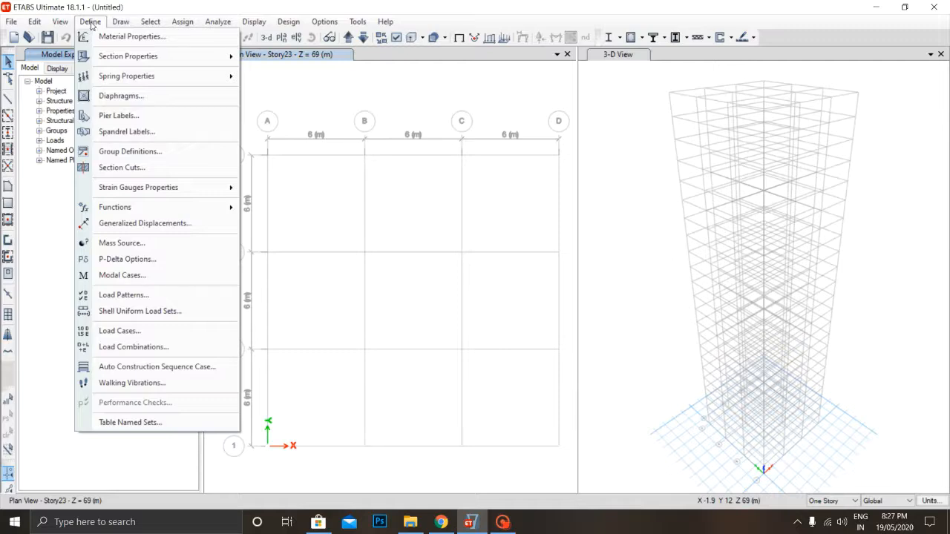
mouse_move(118, 57)
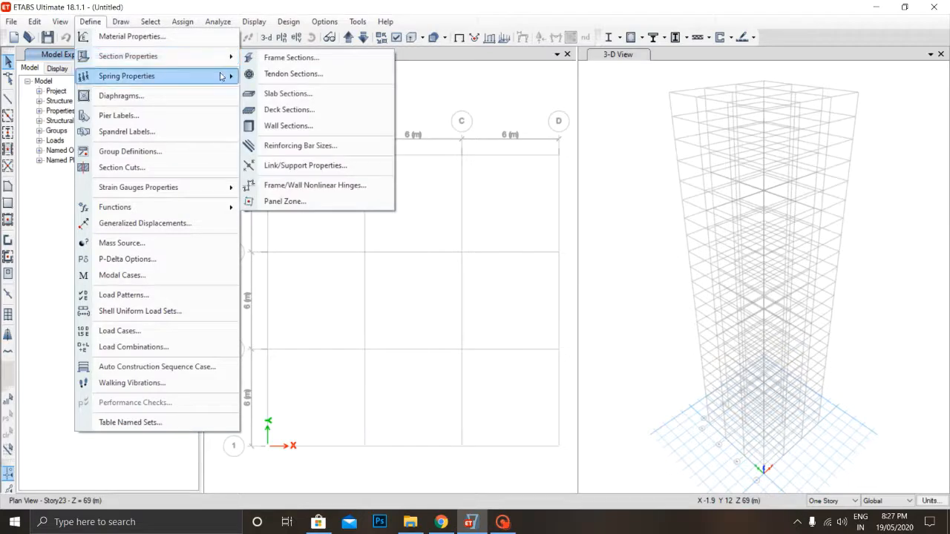
left_click(289, 94)
left_click(375, 221)
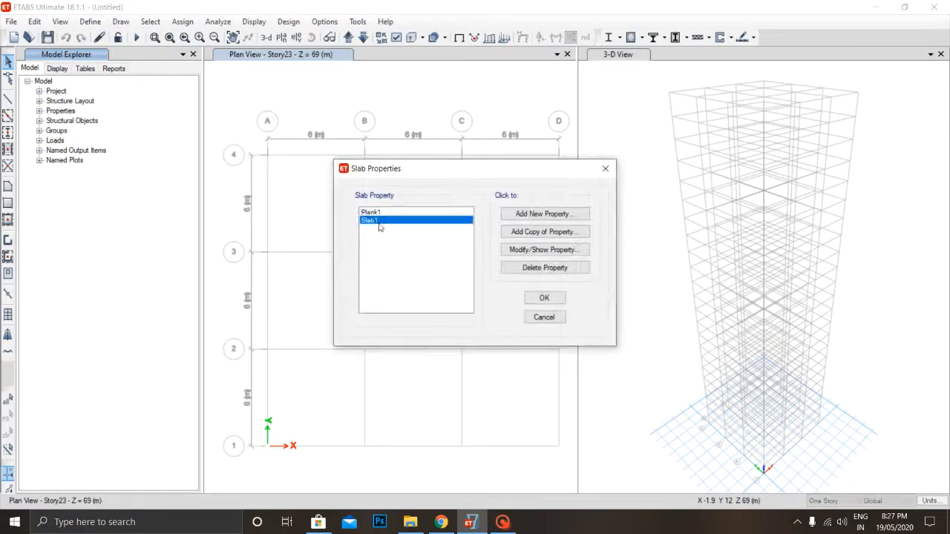
left_click(576, 253)
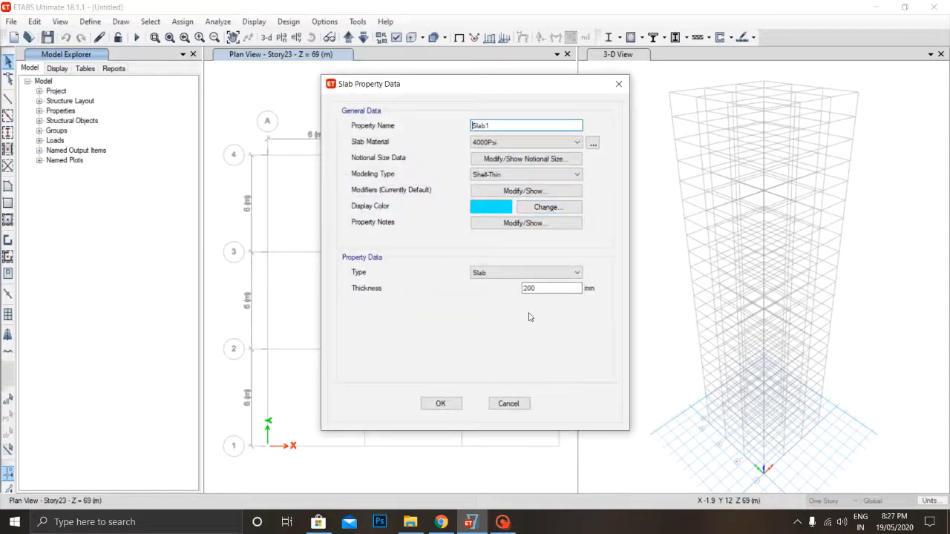
left_click(507, 403)
Step: Add a new slab section named SLAB with material M40 and a thickness of 150 mm, and accept the slab properties
left_click(569, 215)
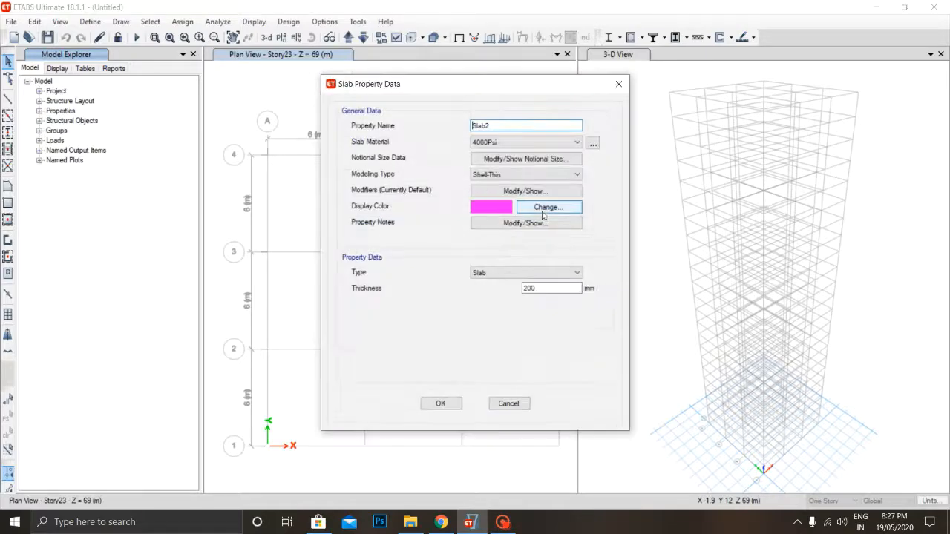
type("SLAB")
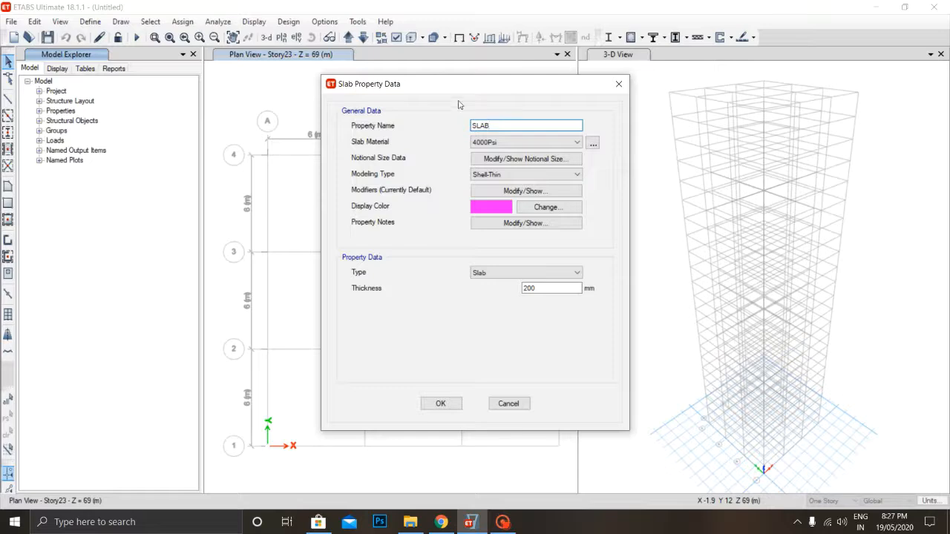
left_click(520, 142)
left_click(502, 186)
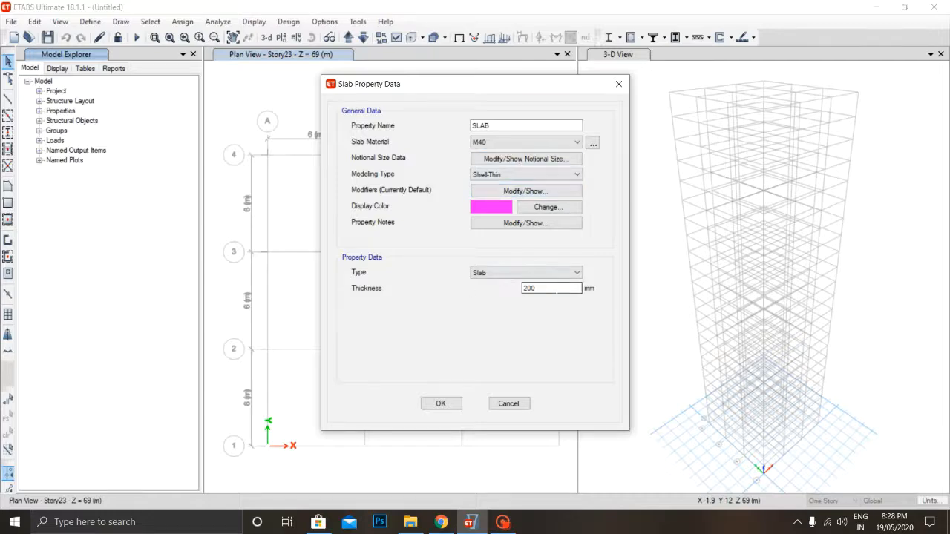
double_click(553, 289)
type("150")
left_click(438, 403)
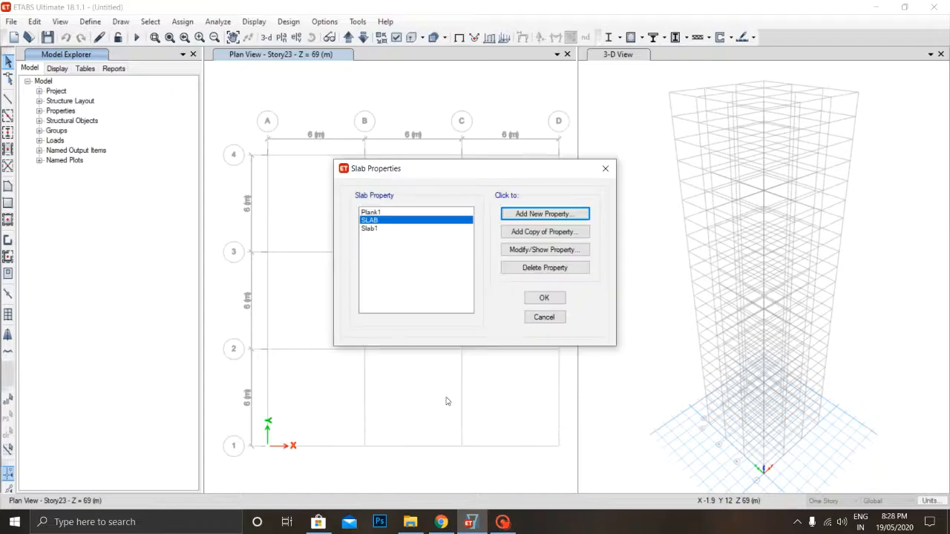
left_click(544, 298)
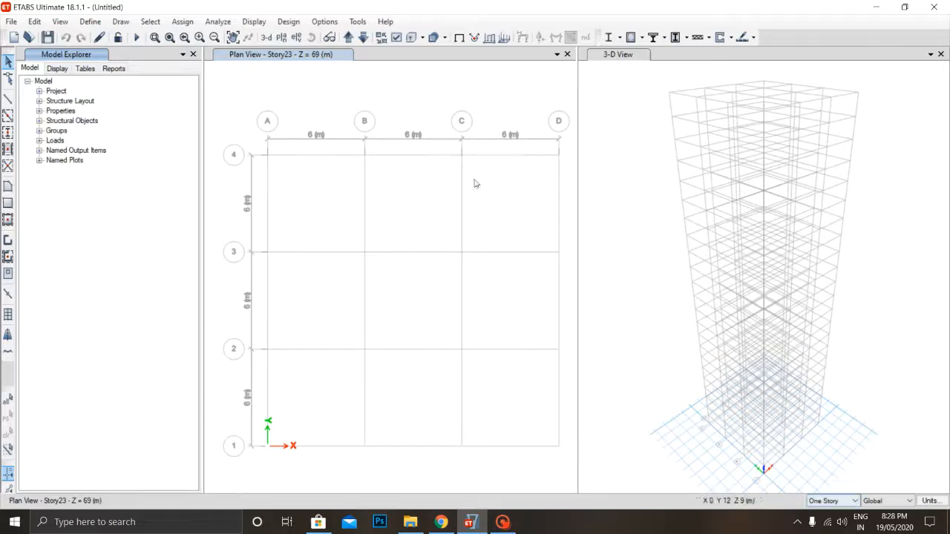
Step: Show the Story1 level in the plan view and set the drawing scope to Similar Stories
left_click(284, 62)
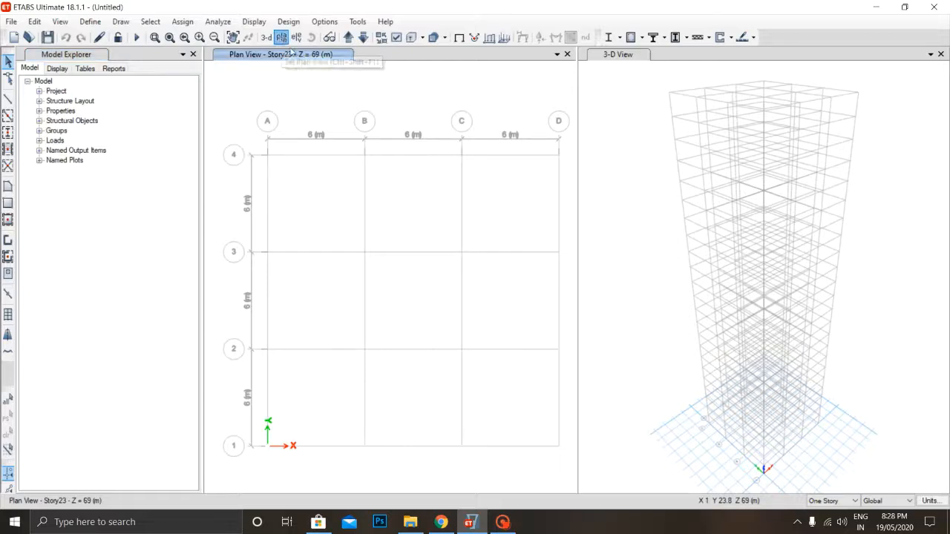
left_click(282, 37)
scroll(408, 316, "down", 2)
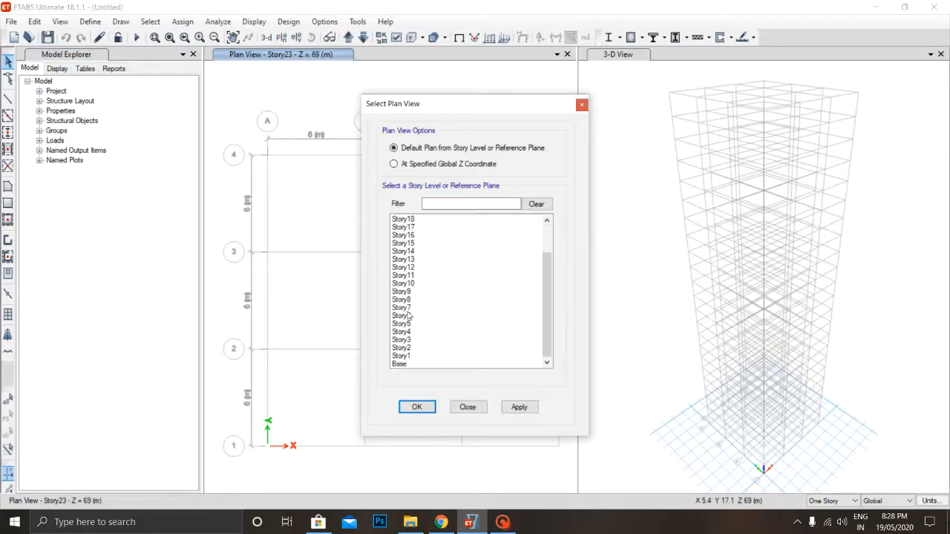
left_click(413, 357)
left_click(418, 407)
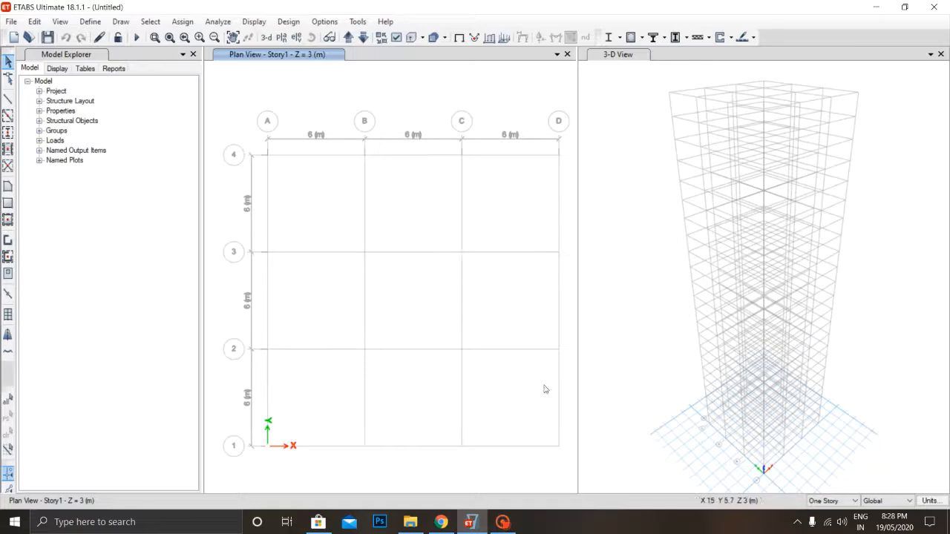
left_click(842, 502)
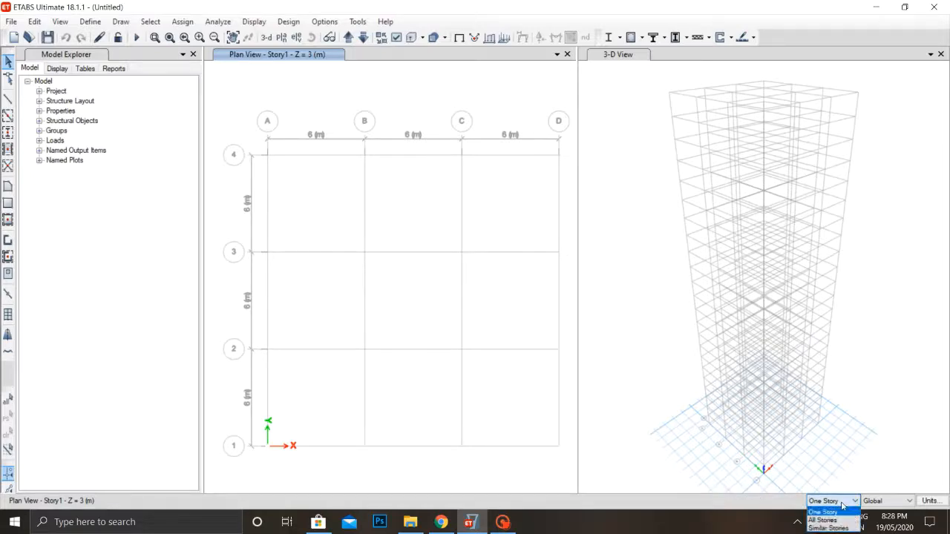
left_click(837, 529)
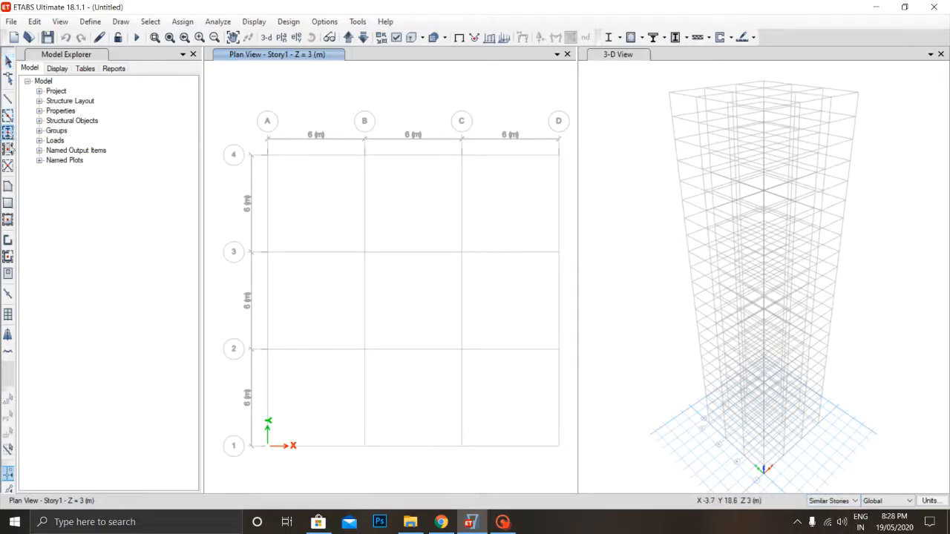
Step: Quick draw columns with the Column autoselect section at all grid intersections of the Story1 plan
left_click(7, 132)
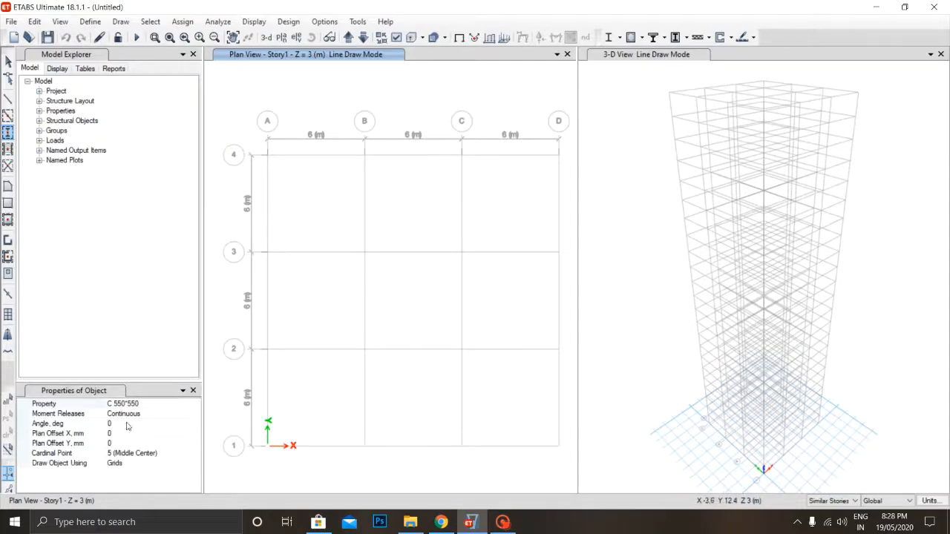
left_click(115, 405)
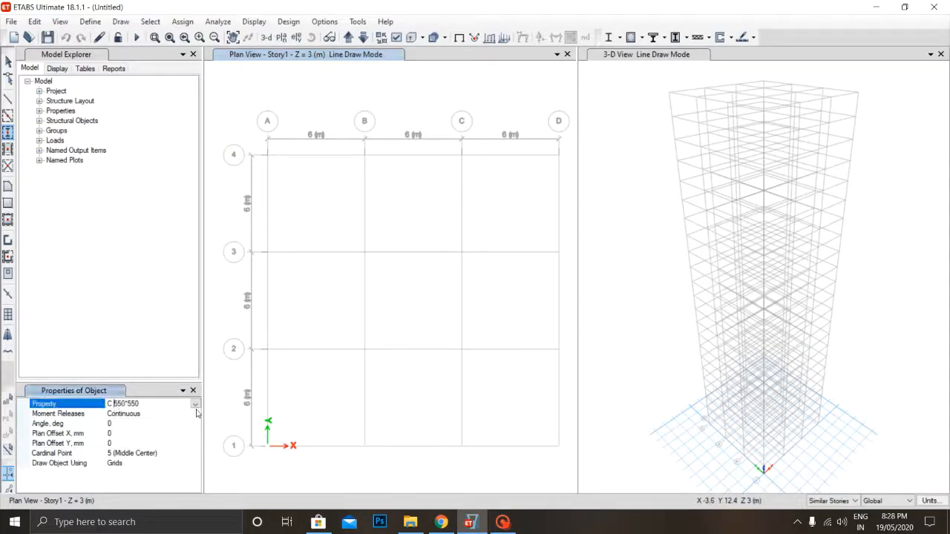
left_click(195, 403)
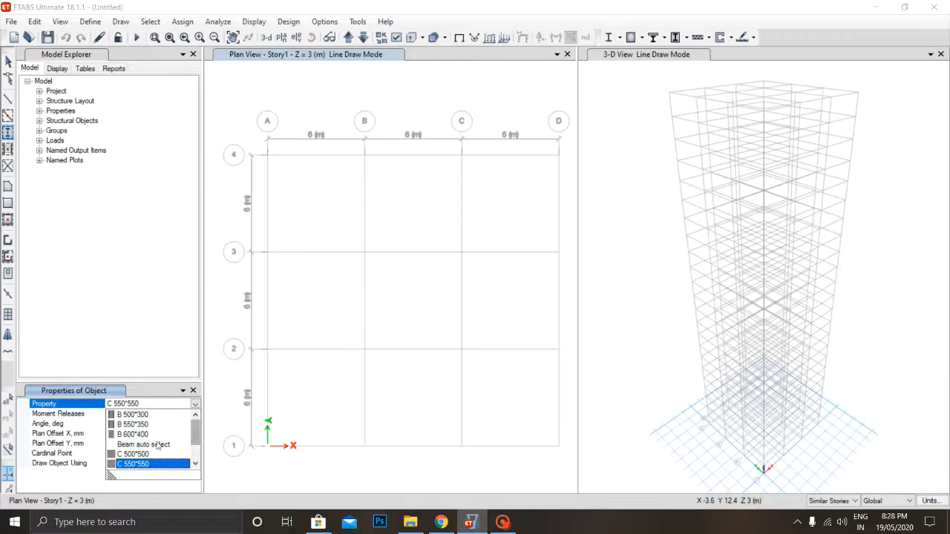
left_click_drag(195, 432, 195, 448)
left_click(160, 456)
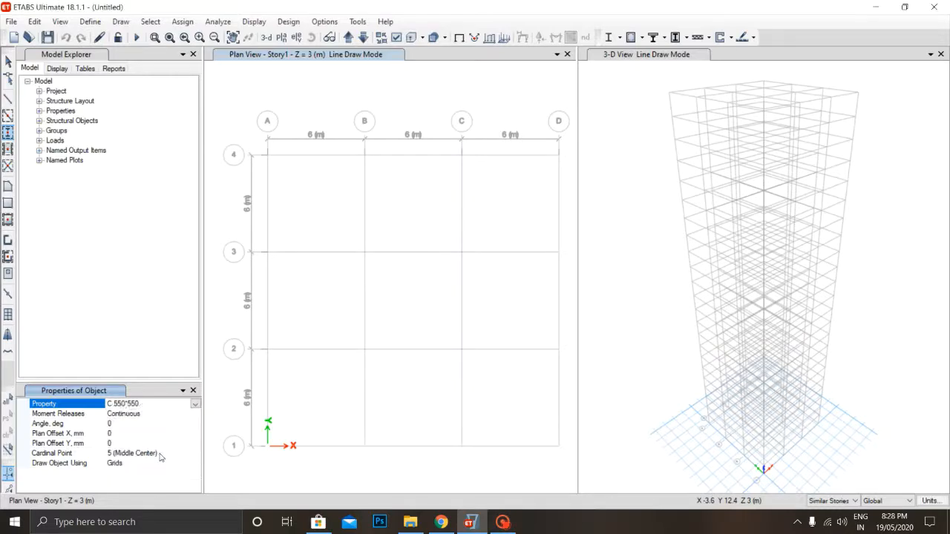
left_click_drag(246, 124, 564, 464)
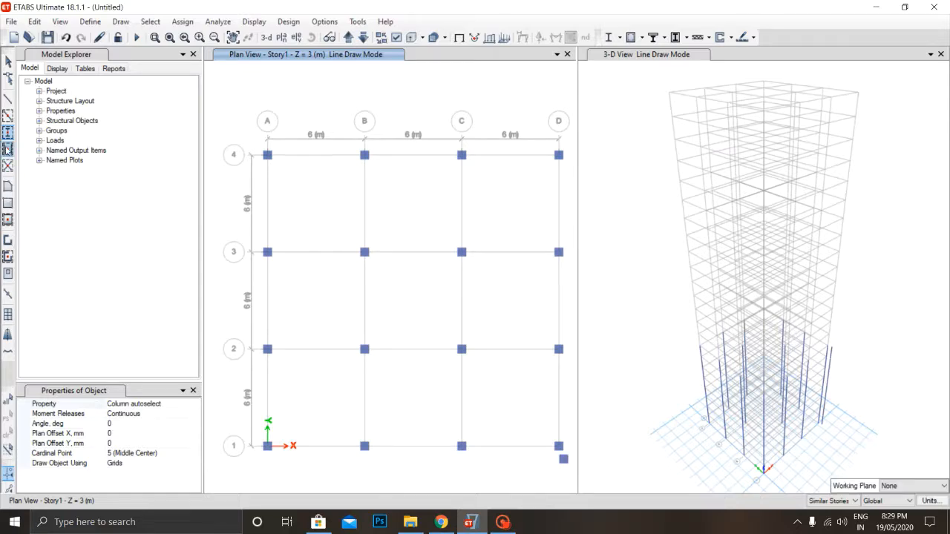
Step: Quick draw beams with the Beam auto select section along all grid lines of the Story1 plan
left_click(7, 115)
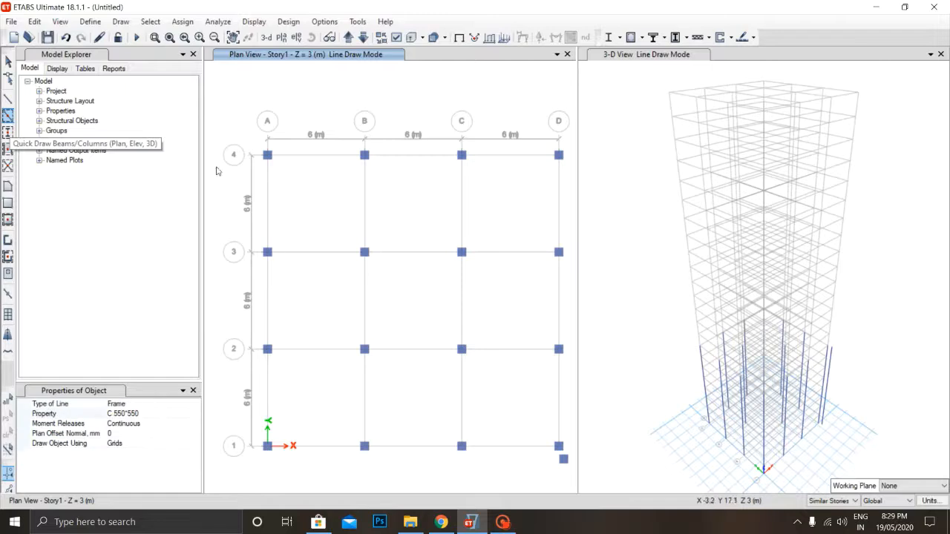
mouse_move(240, 131)
left_mouse_down()
mouse_move(484, 455)
mouse_move(564, 457)
mouse_move(280, 305)
mouse_move(241, 165)
left_mouse_up()
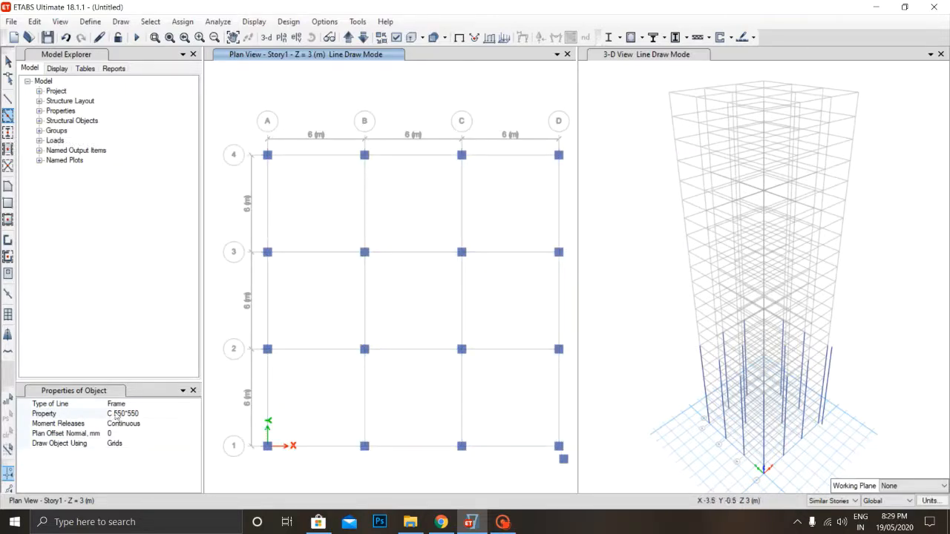
left_click(162, 414)
left_click(196, 415)
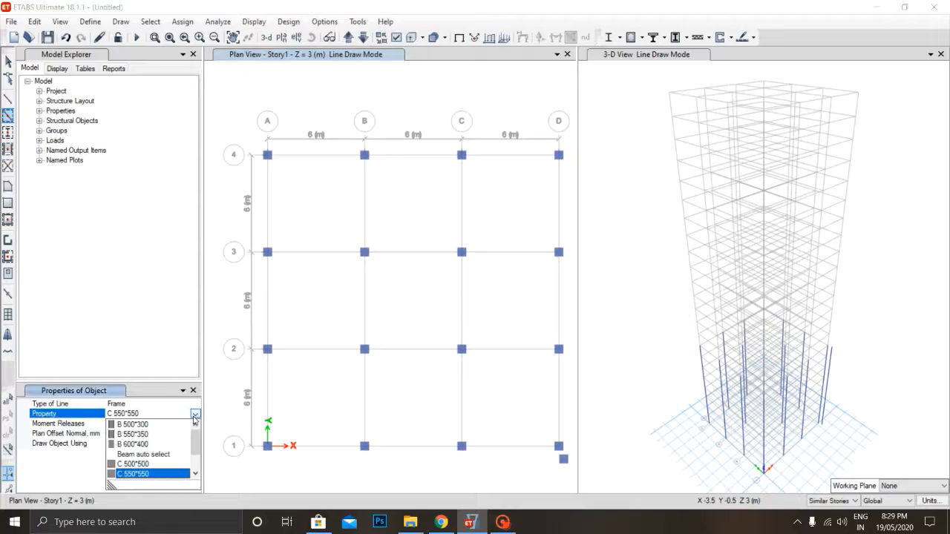
left_click(158, 454)
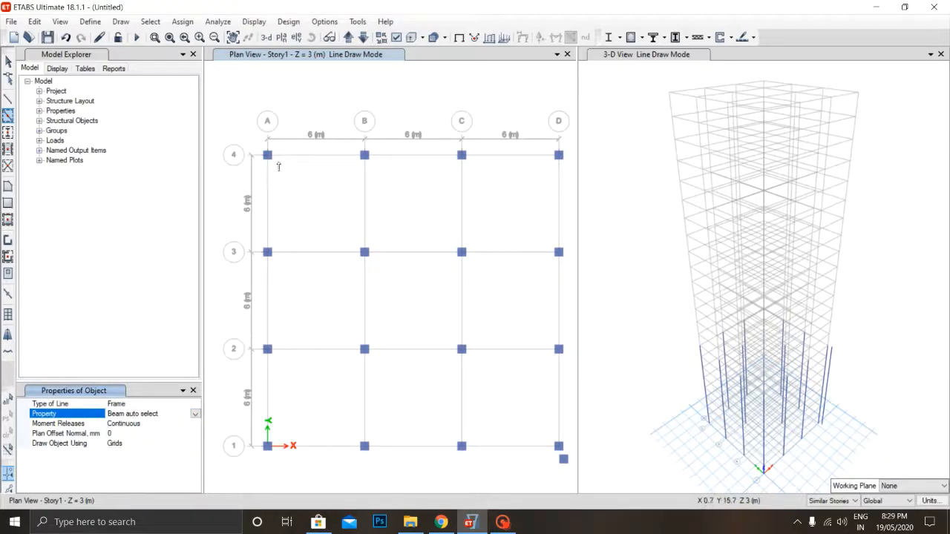
mouse_move(235, 124)
left_mouse_down()
mouse_move(441, 446)
mouse_move(561, 475)
left_mouse_up()
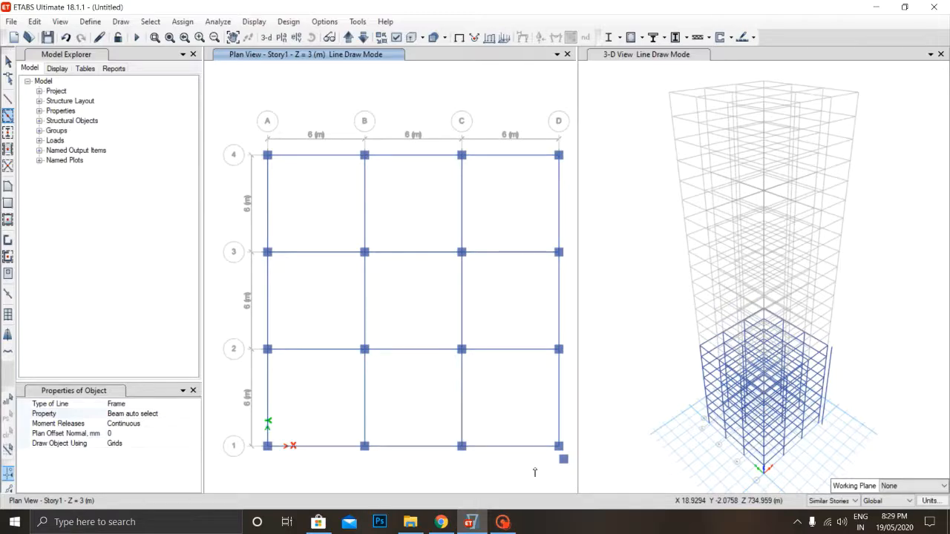
key("Escape")
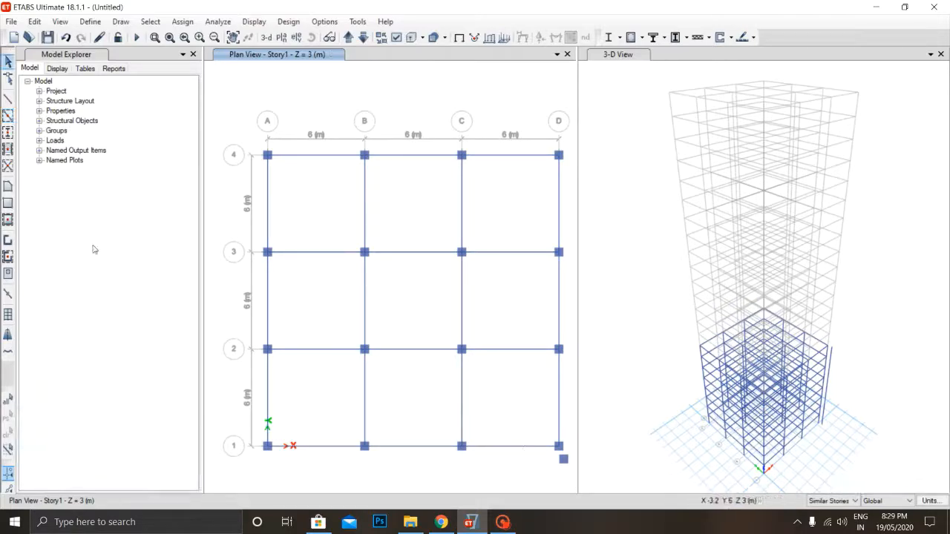
Step: Quick draw a floor slab with the SLAB property in the bay between grids A–B and 3–4 of Story1
left_click(8, 220)
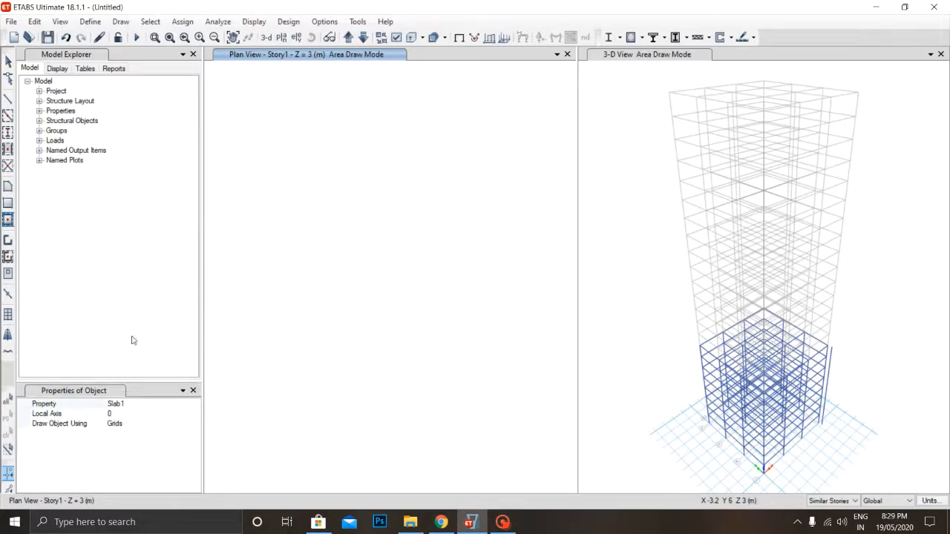
left_click(112, 404)
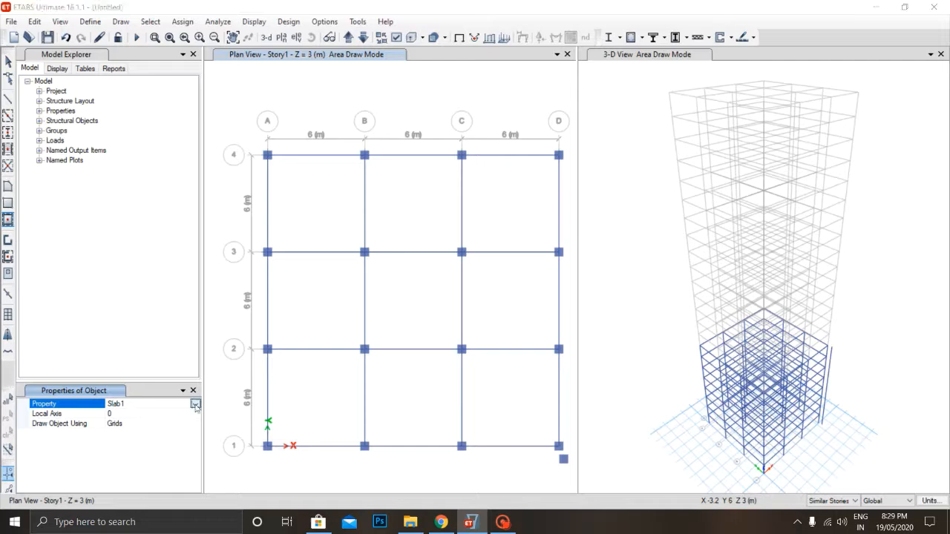
left_click(195, 404)
left_click(118, 445)
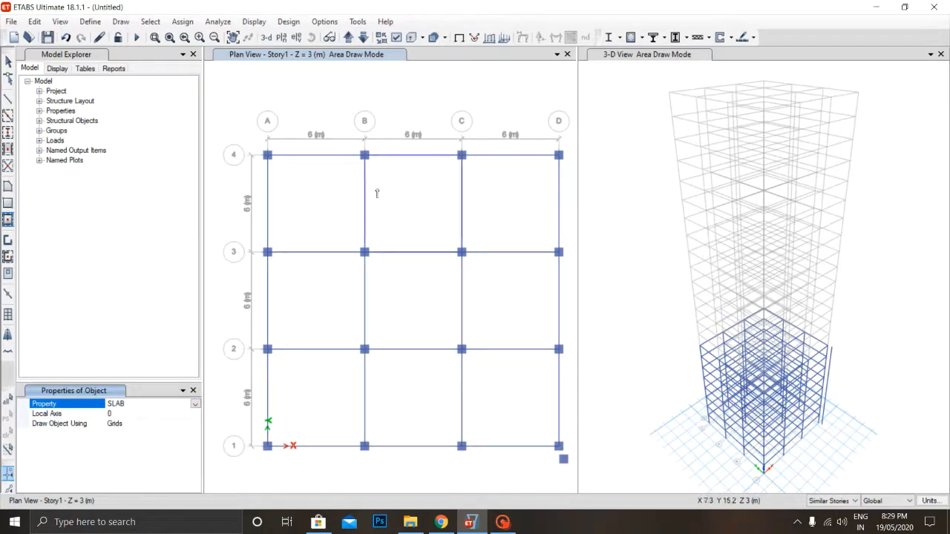
left_click(300, 211)
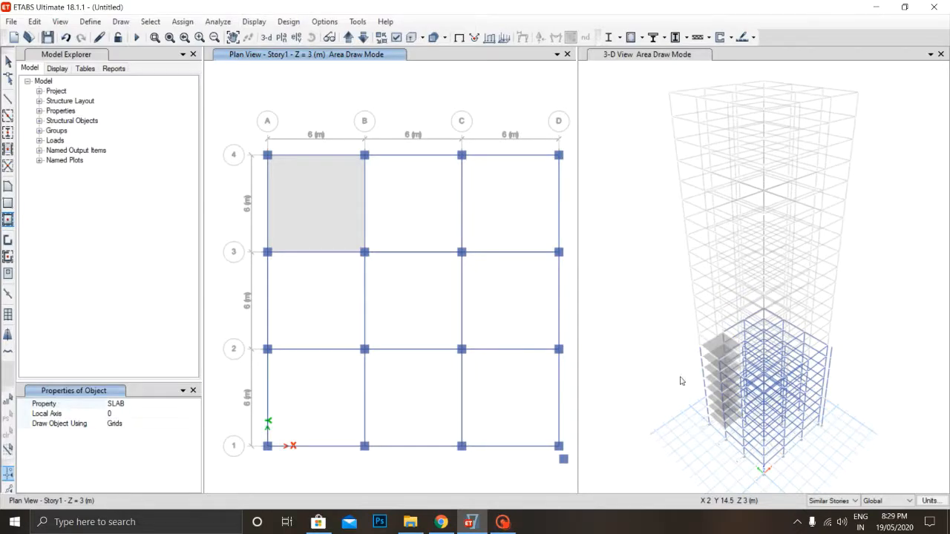
left_click(794, 358)
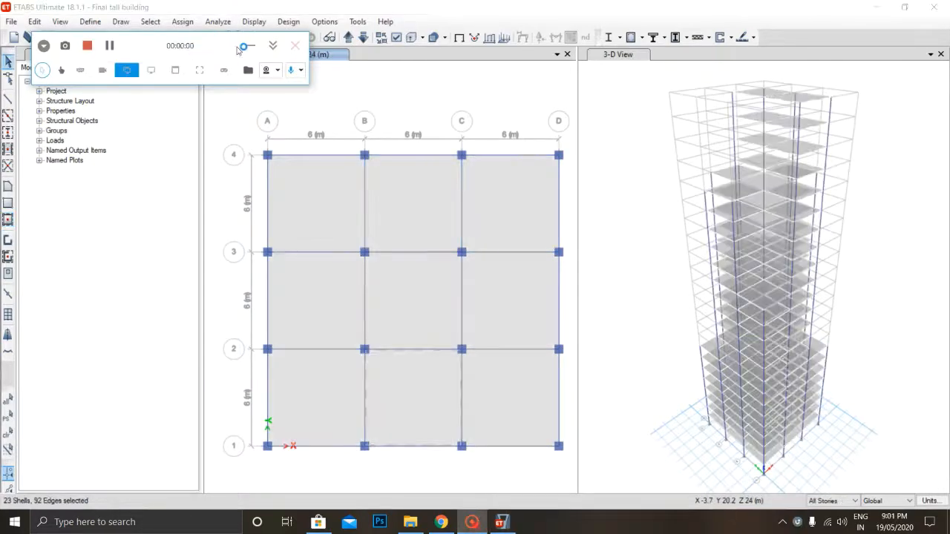
left_click(238, 47)
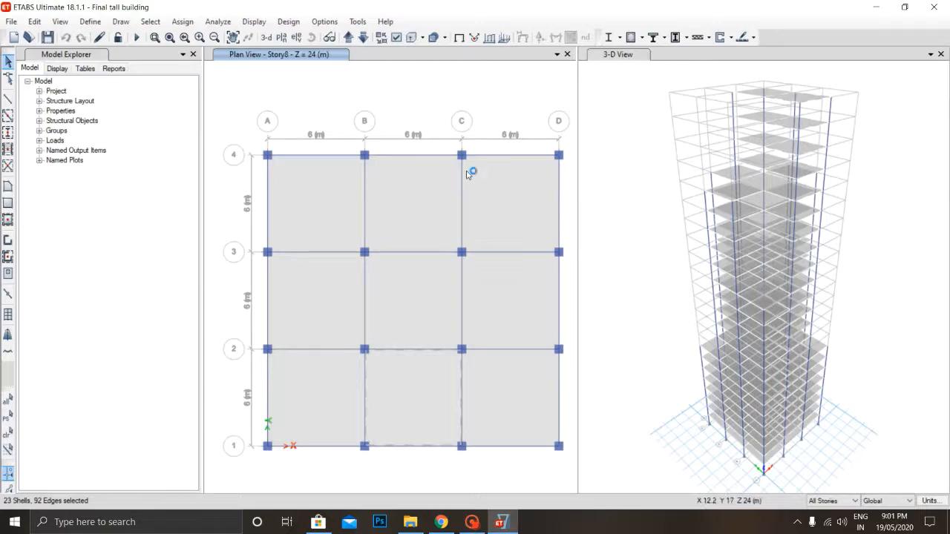
Step: Set up a uniform shell load assignment with the Dead pattern and 2 kN/m² in the Gravity direction
left_click(182, 23)
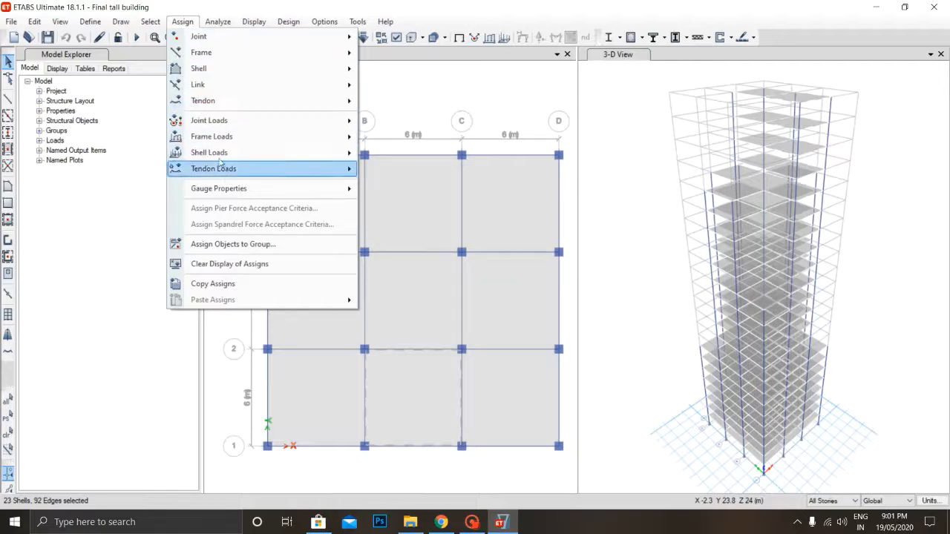
mouse_move(220, 158)
left_click(397, 170)
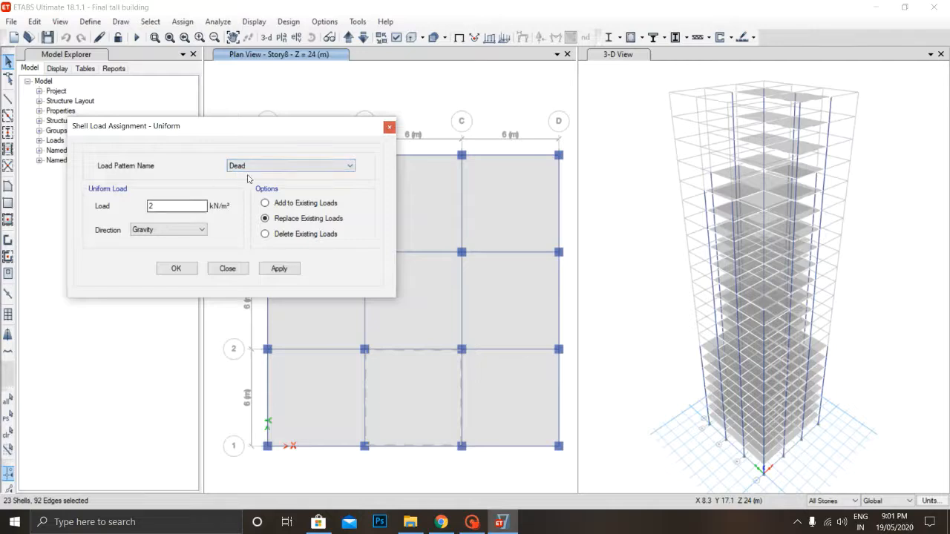
left_click(279, 167)
left_click(279, 169)
left_click(170, 207)
left_click_drag(277, 130, 160, 95)
Step: Select all nine slab panels in the Story8 plan across all stories and assign the uniform dead load to them
left_click(312, 200)
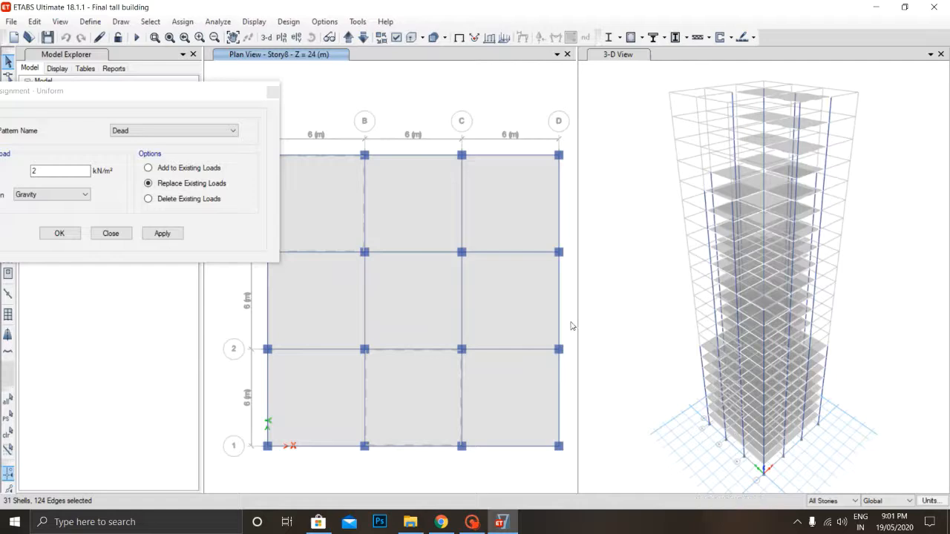
left_click(435, 214)
left_click(507, 215)
left_click(504, 304)
left_click(416, 312)
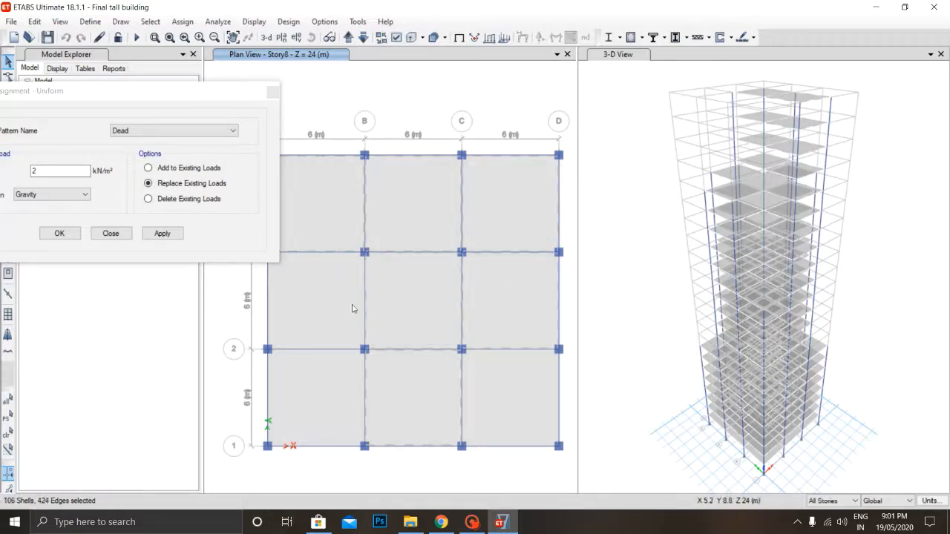
left_click(353, 308)
left_click(343, 379)
left_click(520, 400)
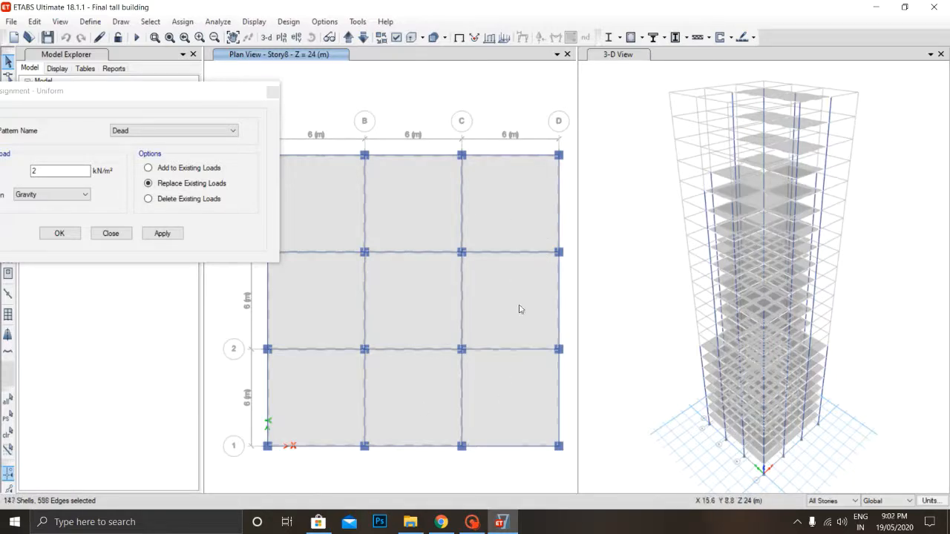
left_click(427, 408)
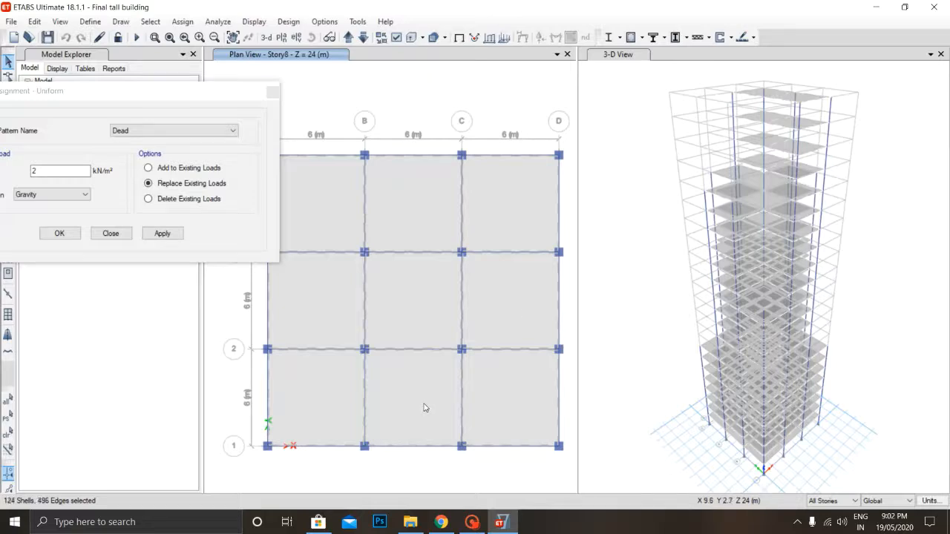
left_click(427, 398)
left_click(428, 398)
left_click(428, 399)
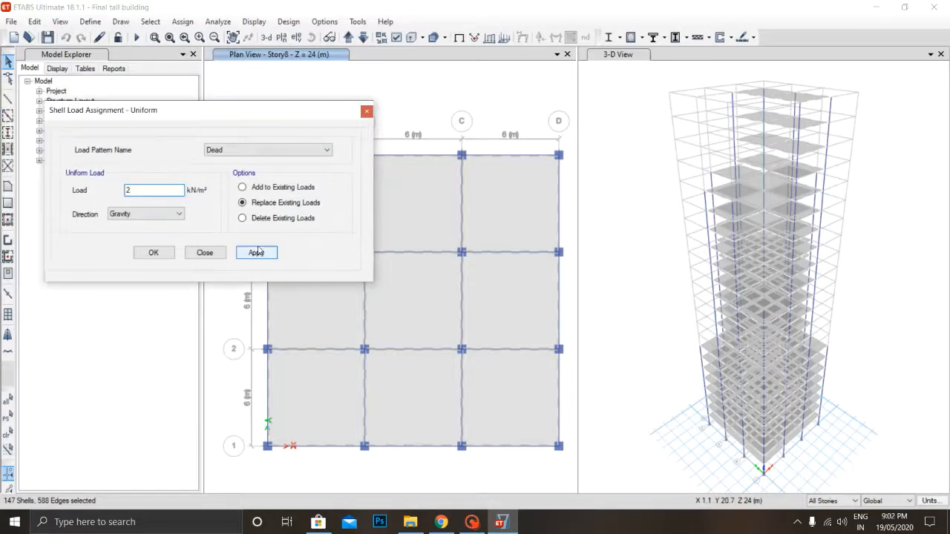
left_click(255, 254)
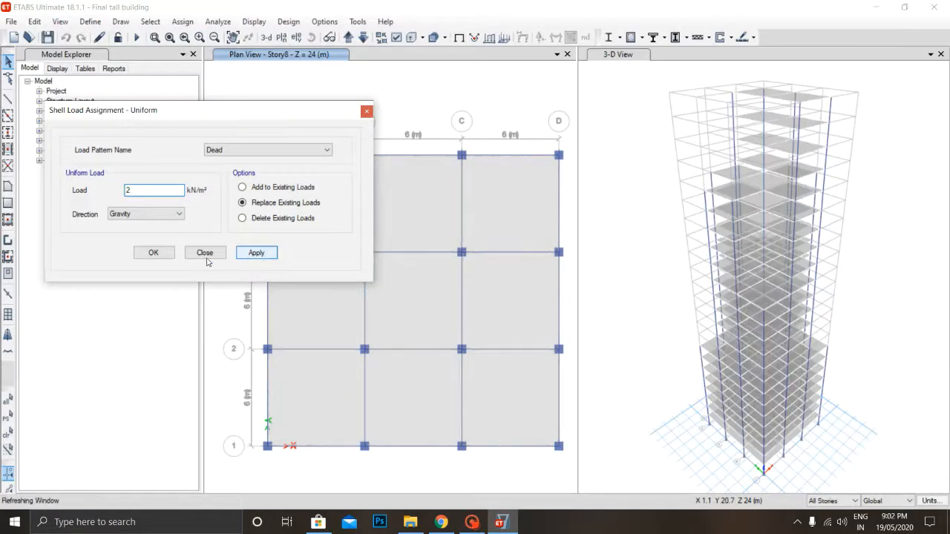
left_click(154, 252)
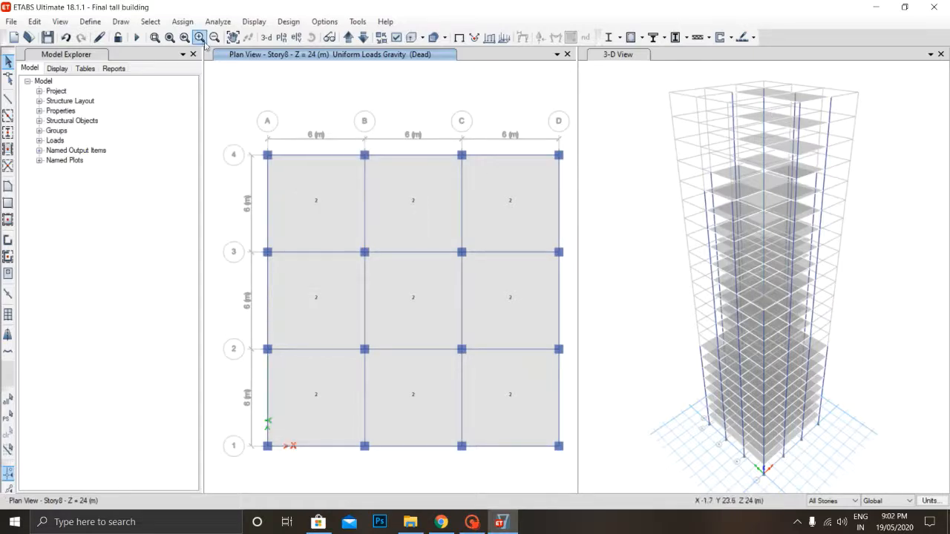
Step: Set the story scope of the Story8 plan to Similar Stories
left_click(182, 22)
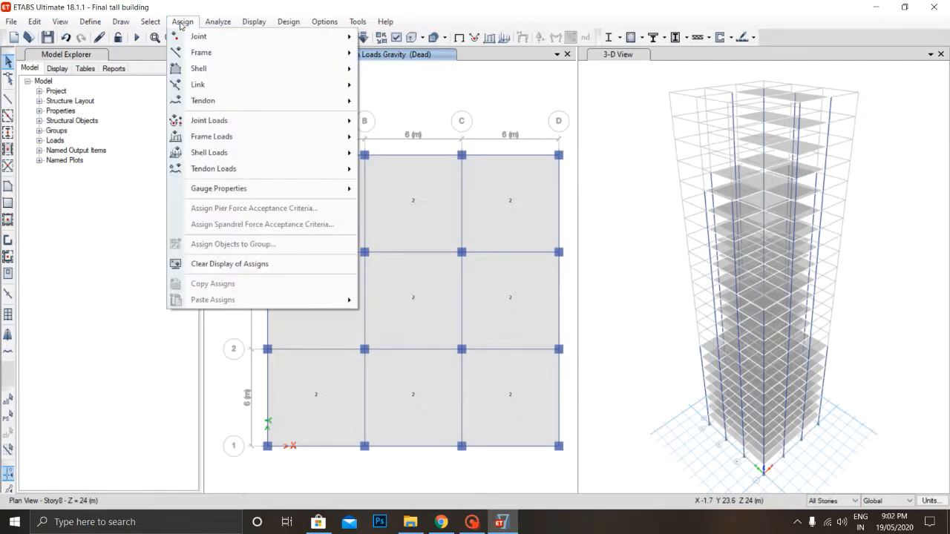
left_click(499, 195)
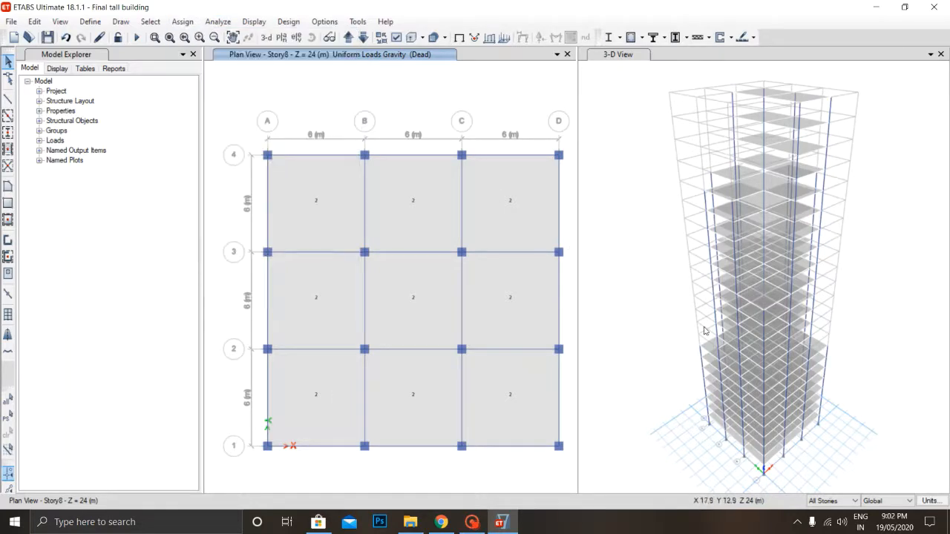
left_click(855, 501)
left_click(830, 528)
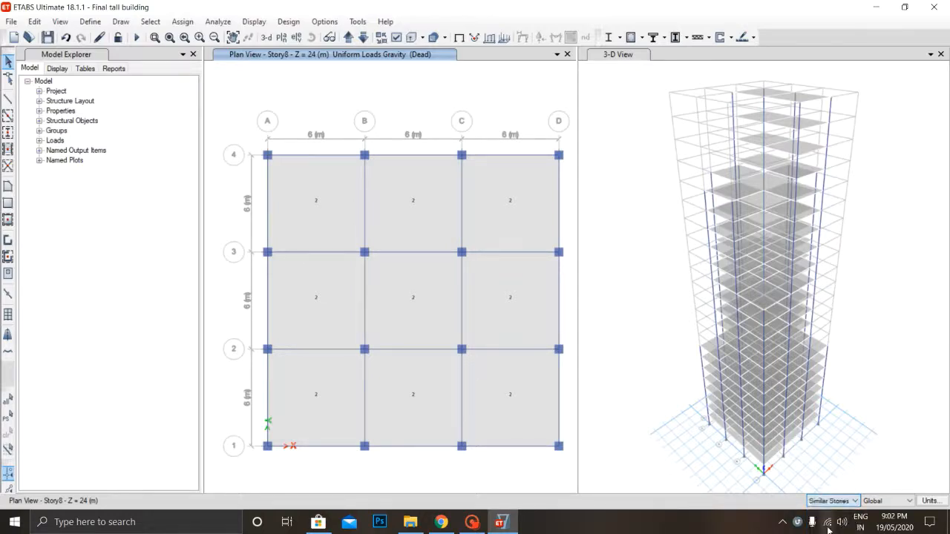
Step: Set up a uniform shell load with the Live pattern and 5 kN/m² in the Gravity direction, and try to apply it
left_click(182, 22)
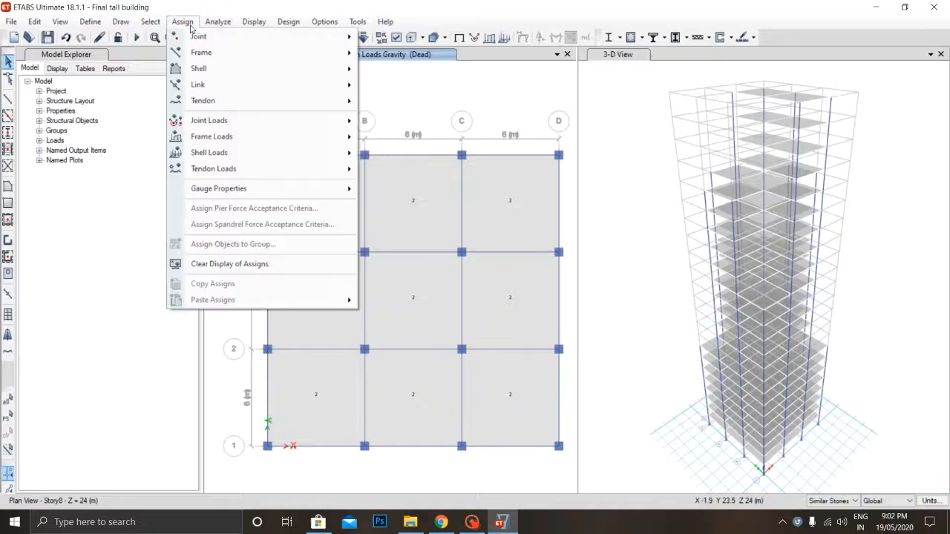
mouse_move(326, 152)
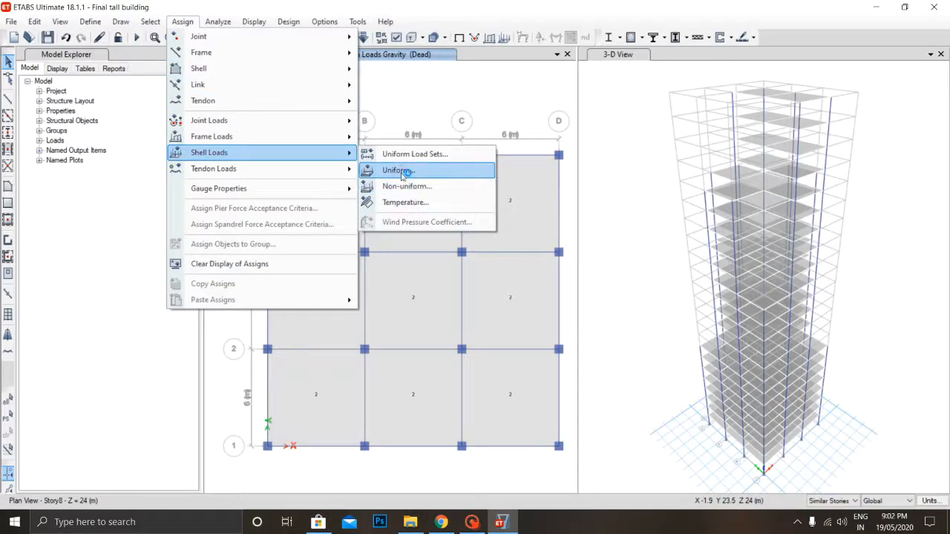
left_click(401, 173)
left_click(257, 152)
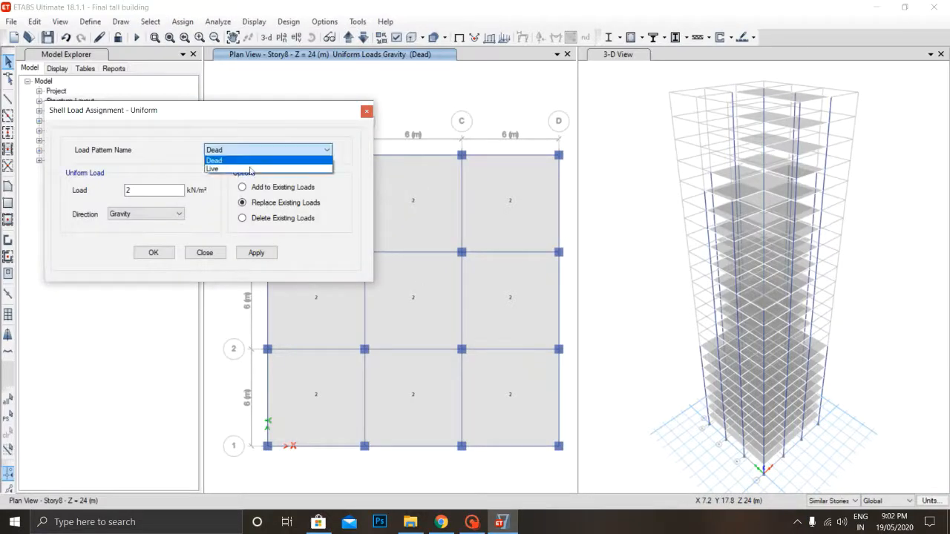
left_click(249, 169)
left_click(156, 190)
left_click(12, 201)
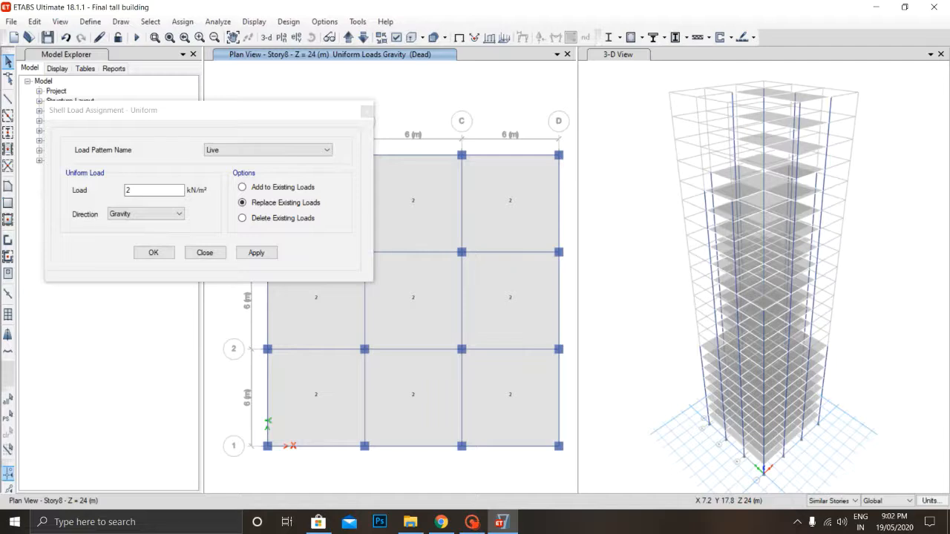
left_click(103, 188)
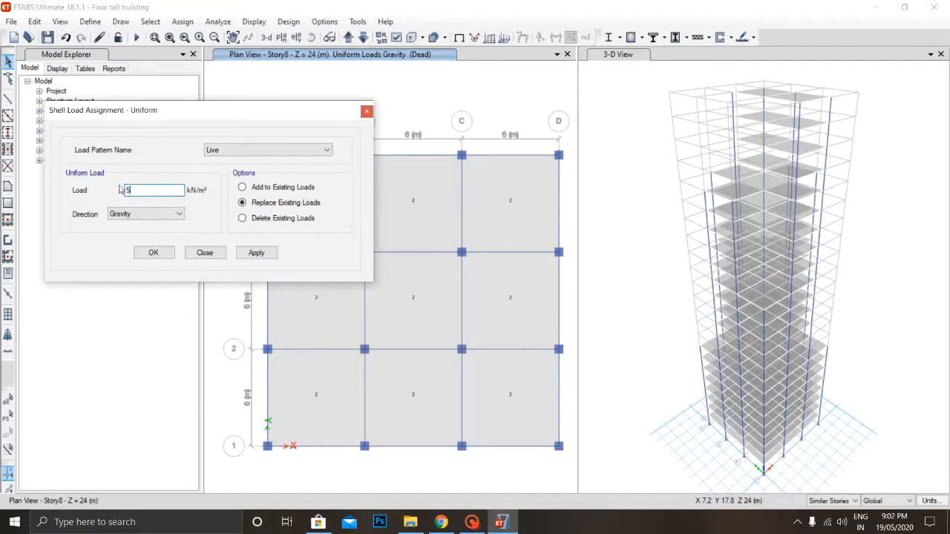
left_click(256, 253)
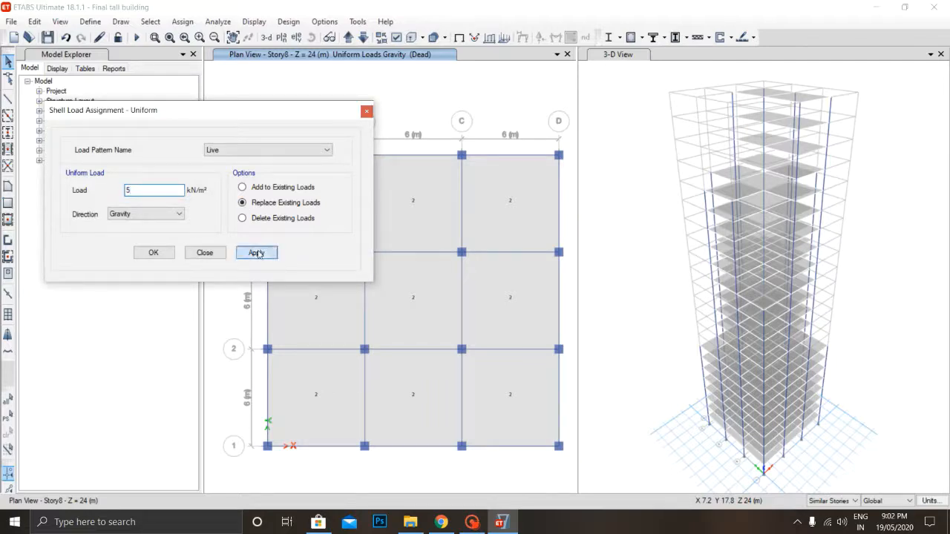
left_click(153, 253)
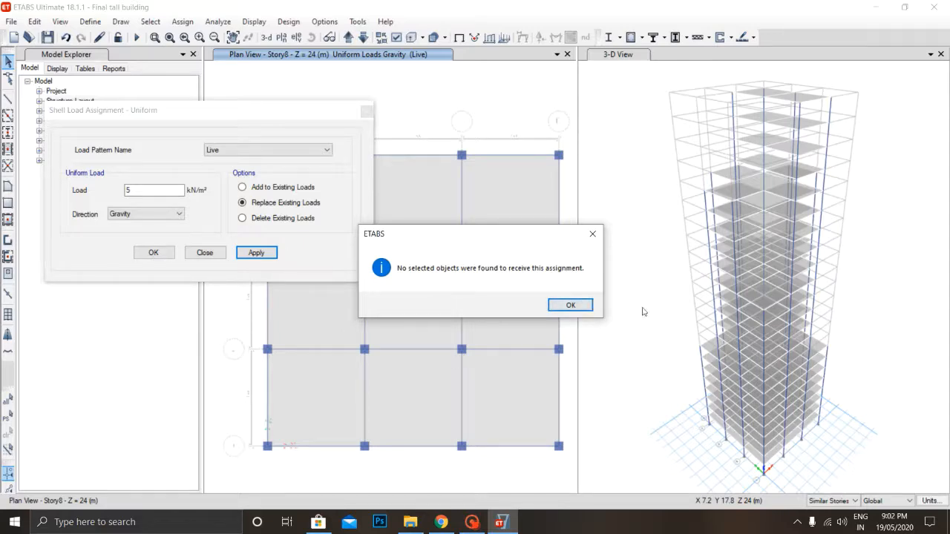
left_click(570, 305)
Step: Select all nine slab panels in the Story8 plan across the similar stories
left_click(302, 119)
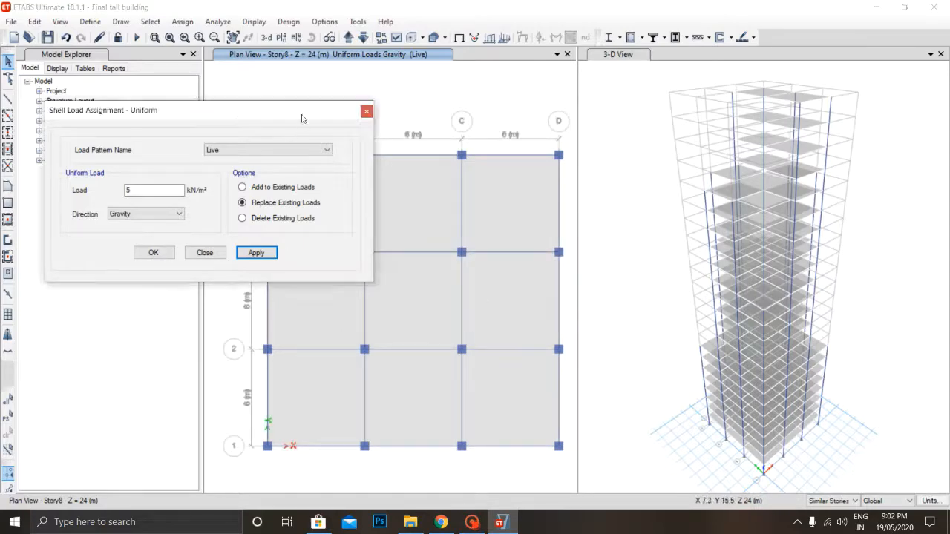
left_click_drag(302, 119, 225, 69)
left_click(334, 212)
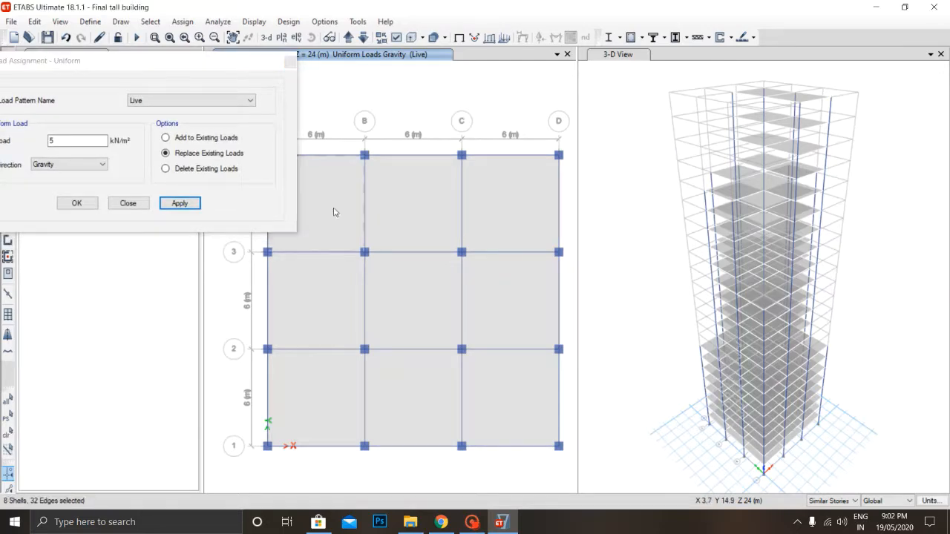
left_click(406, 222)
left_click(475, 221)
left_click(515, 278)
left_click(433, 280)
left_click(364, 294)
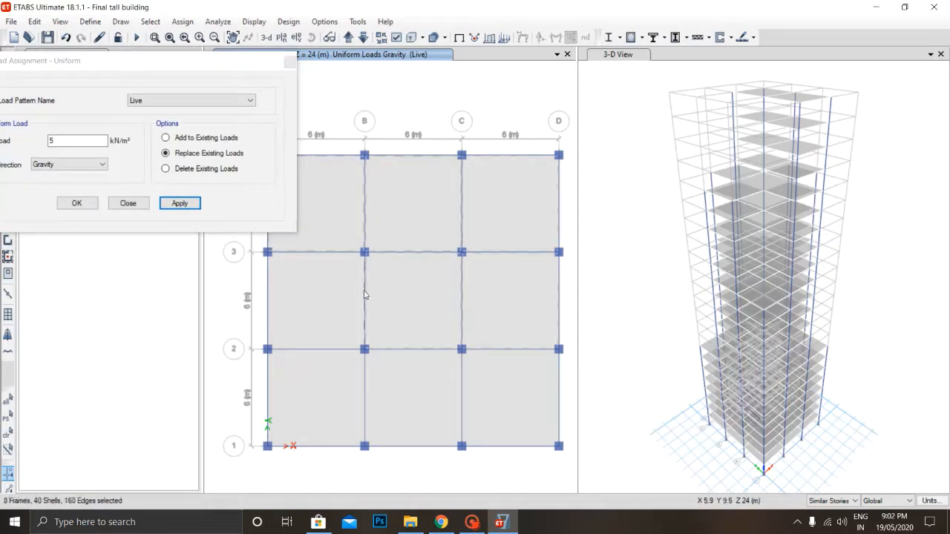
left_click(346, 401)
left_click(404, 406)
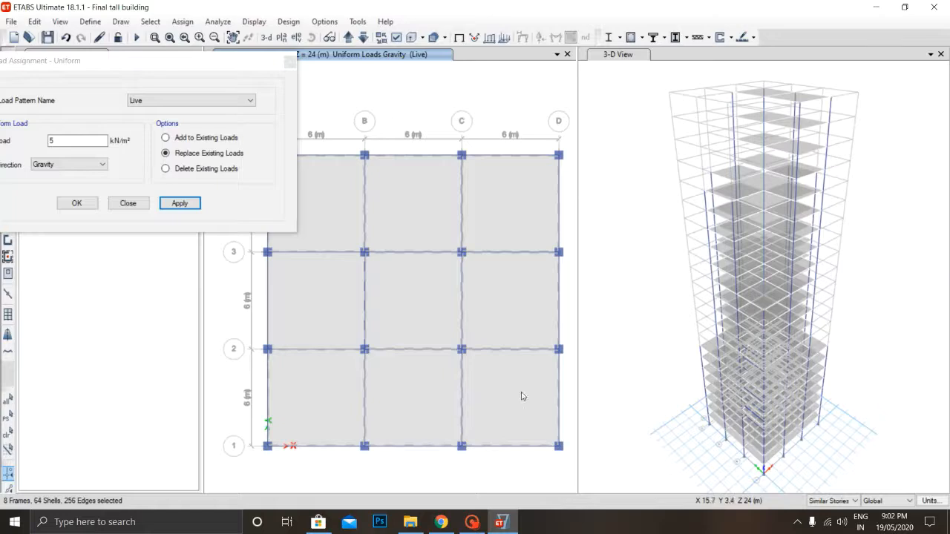
left_click(331, 389)
left_click(324, 308)
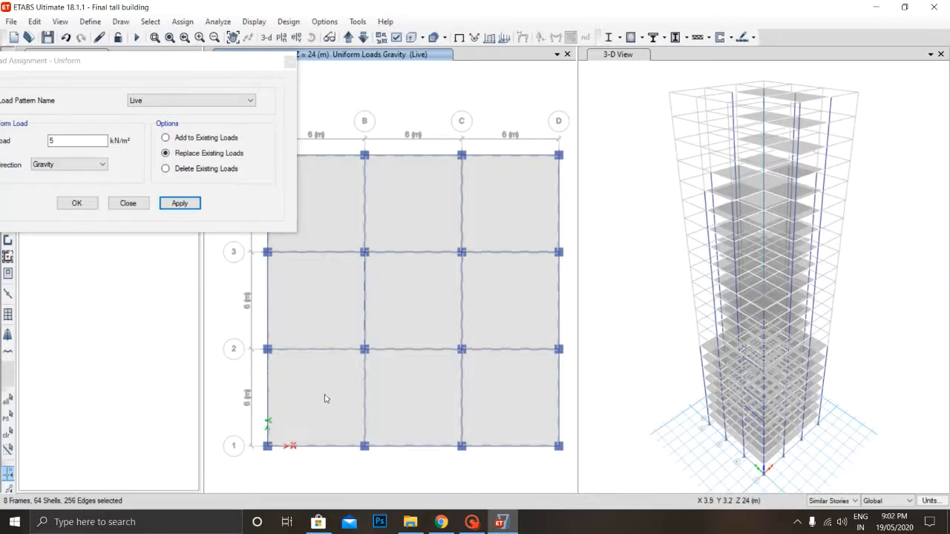
left_click(326, 395)
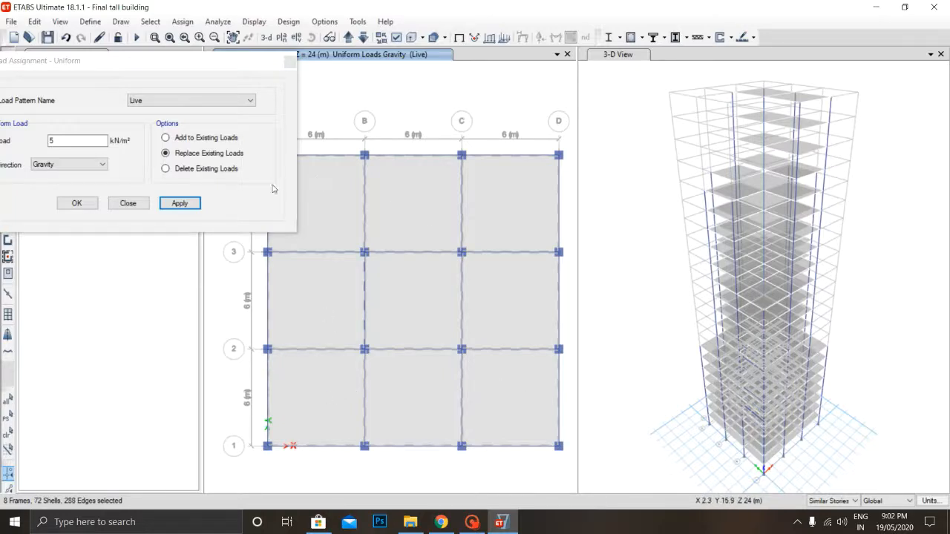
Step: Deselect the three slab panels between grids 2–3 and the one at A–B/1–2, and close the shell load assignment
left_click(501, 303)
left_click(415, 303)
left_click(322, 306)
left_click(312, 428)
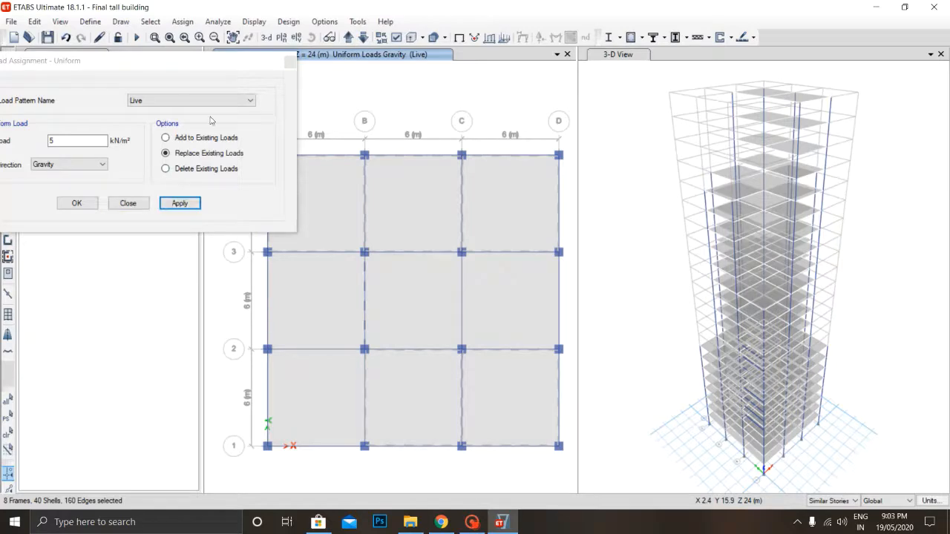
left_click(131, 203)
left_click(472, 522)
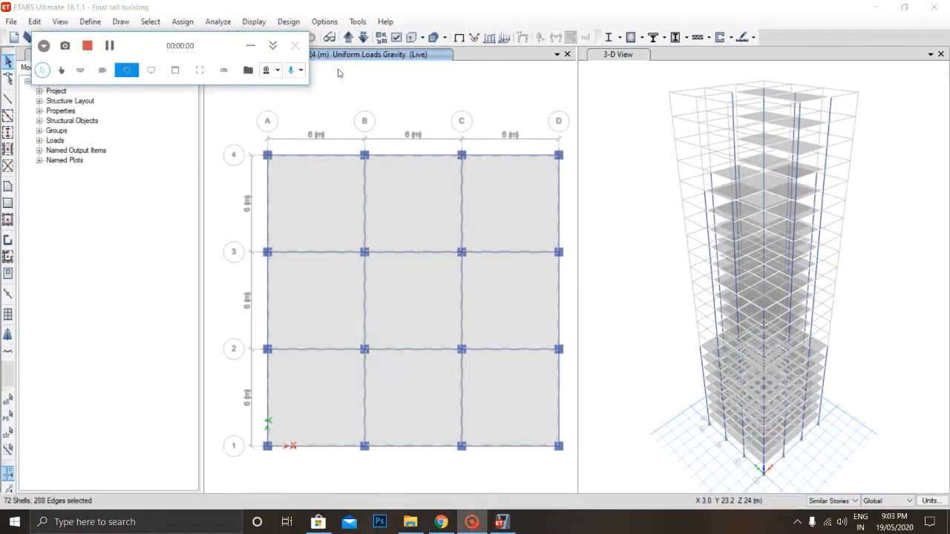
left_click(252, 48)
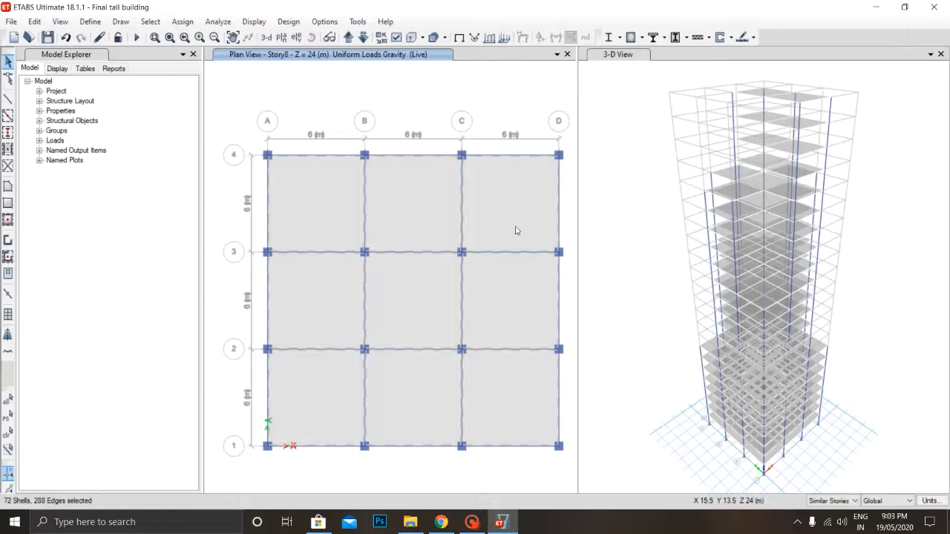
Step: Assign a uniform Live load of 5 kN/m² in the Gravity direction to the selected Story8 slabs, replacing existing loads
left_click(183, 22)
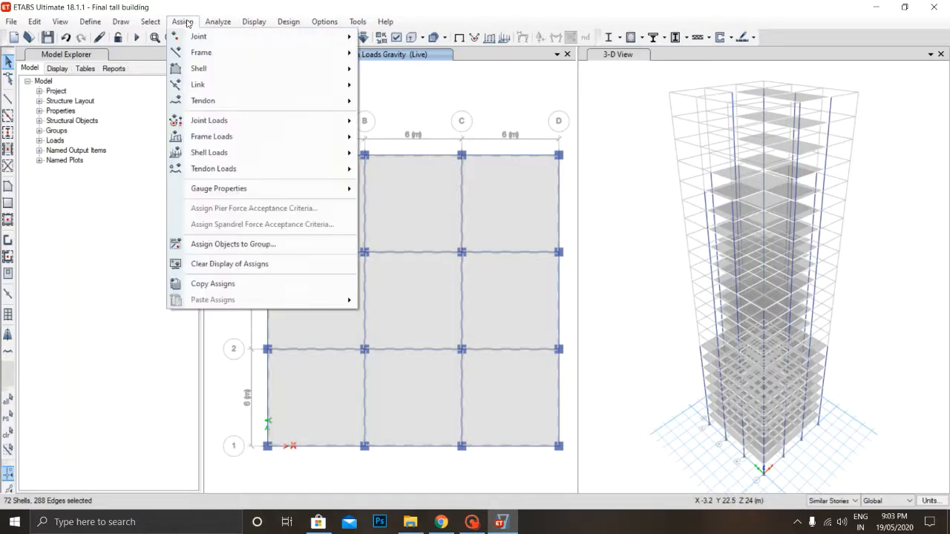
mouse_move(209, 153)
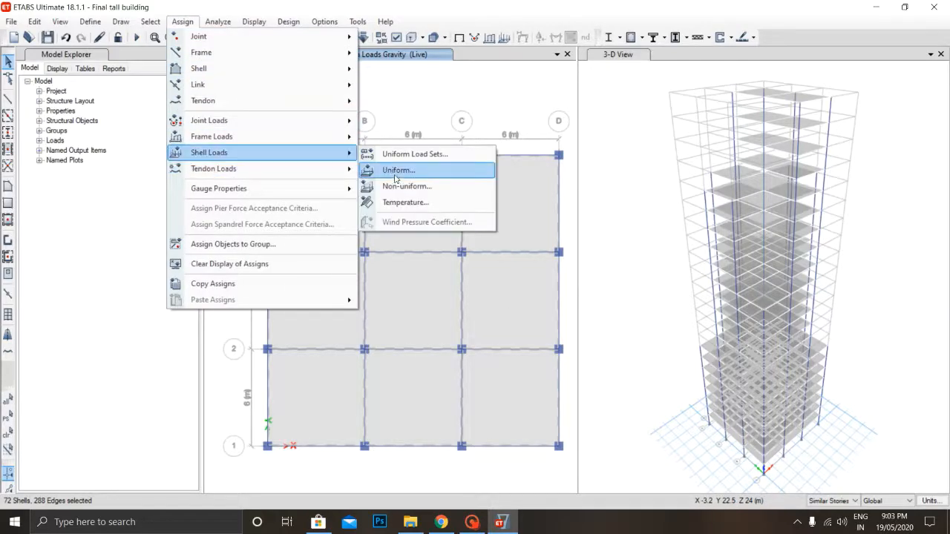
left_click(394, 175)
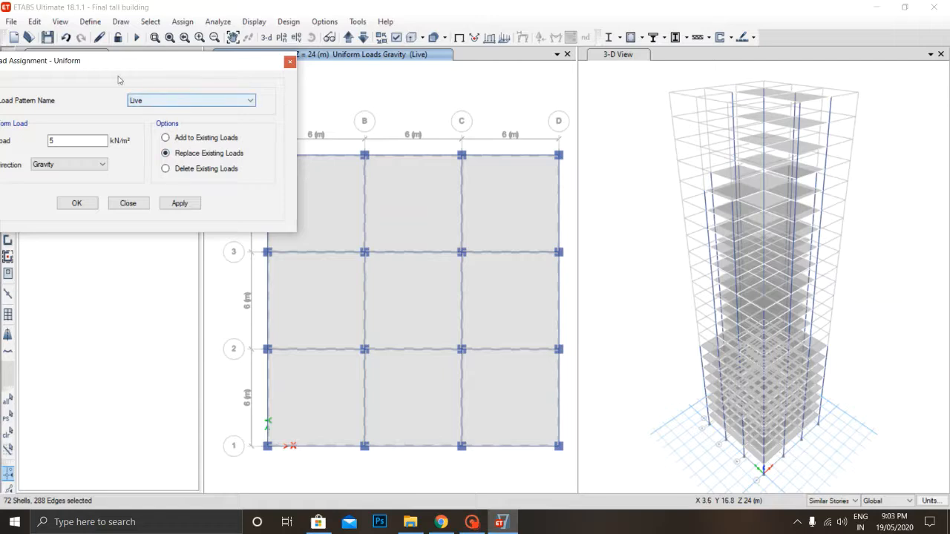
left_click_drag(178, 61, 416, 172)
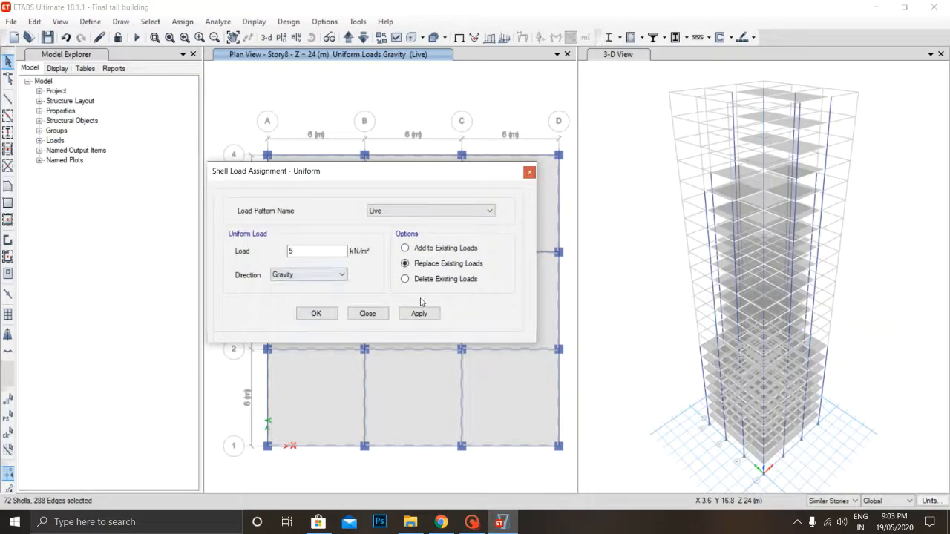
left_click(428, 311)
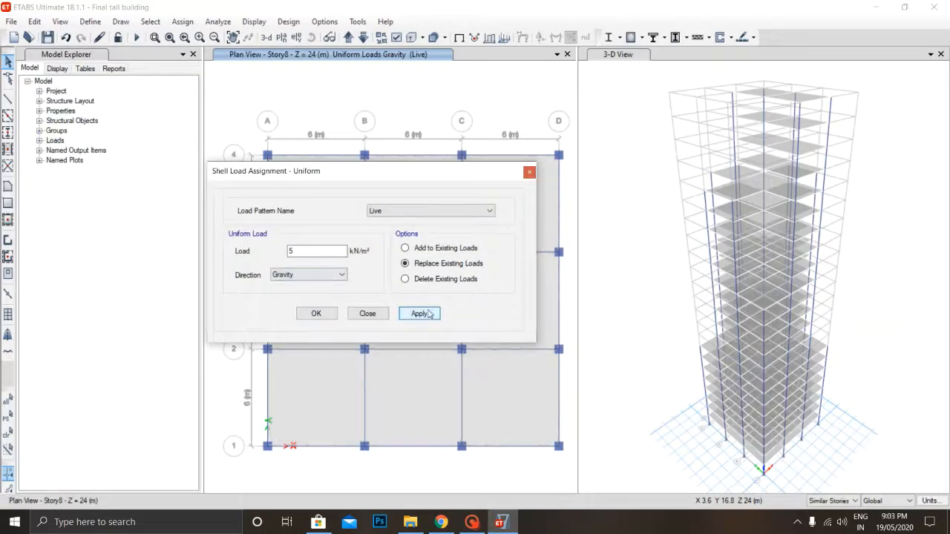
left_click(316, 314)
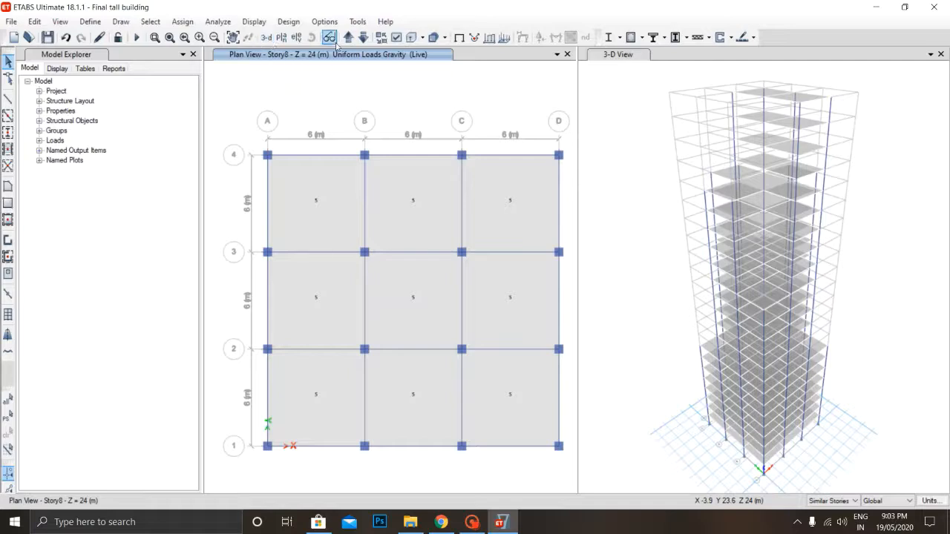
Step: Open the Story9 plan view and select all seven slab panels across the similar stories, leaving the beams unselected
left_click(281, 37)
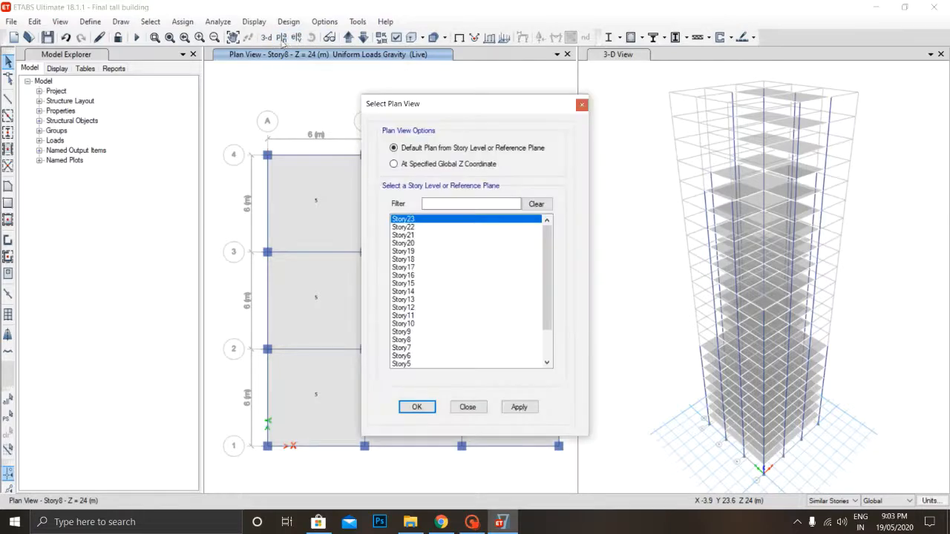
left_click(405, 332)
left_click(417, 407)
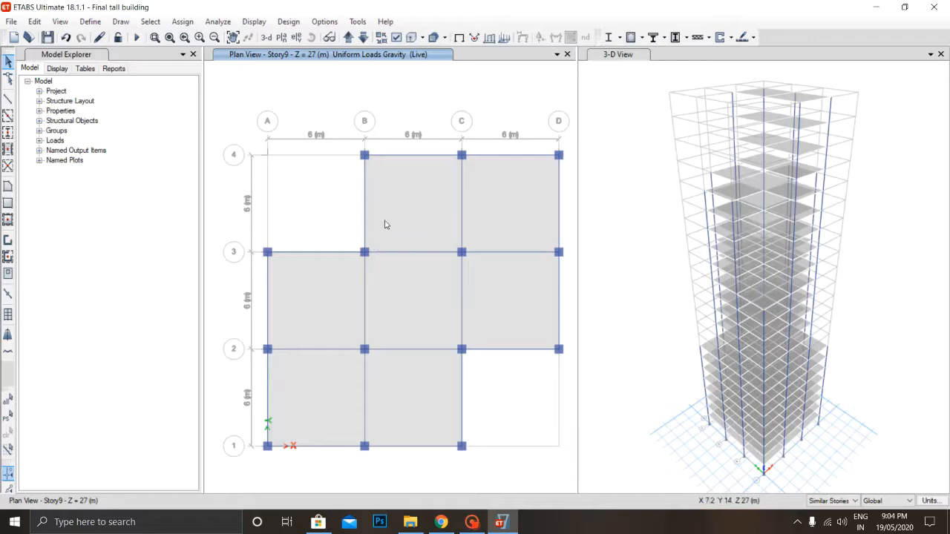
left_click(406, 211)
left_click(482, 202)
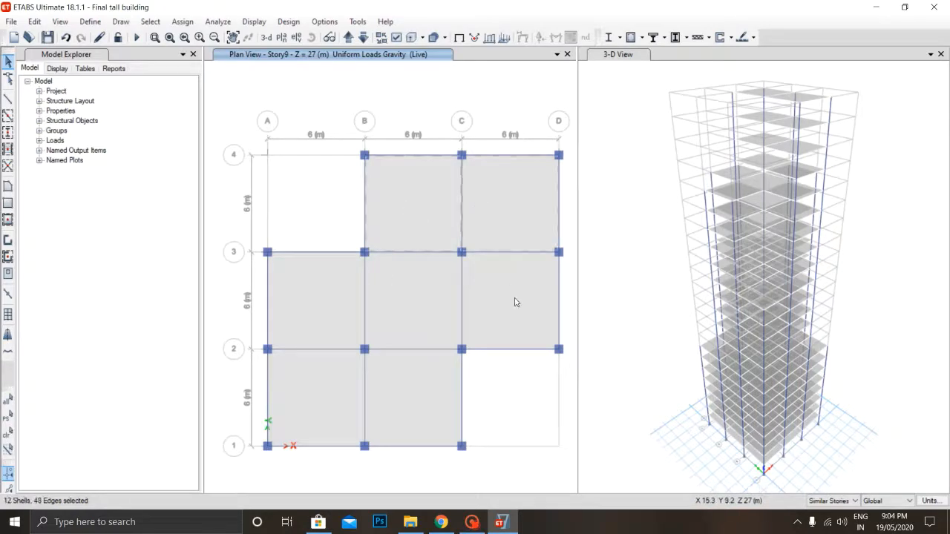
left_click(515, 301)
left_click(416, 307)
left_click(320, 312)
left_click(341, 375)
left_click(366, 377)
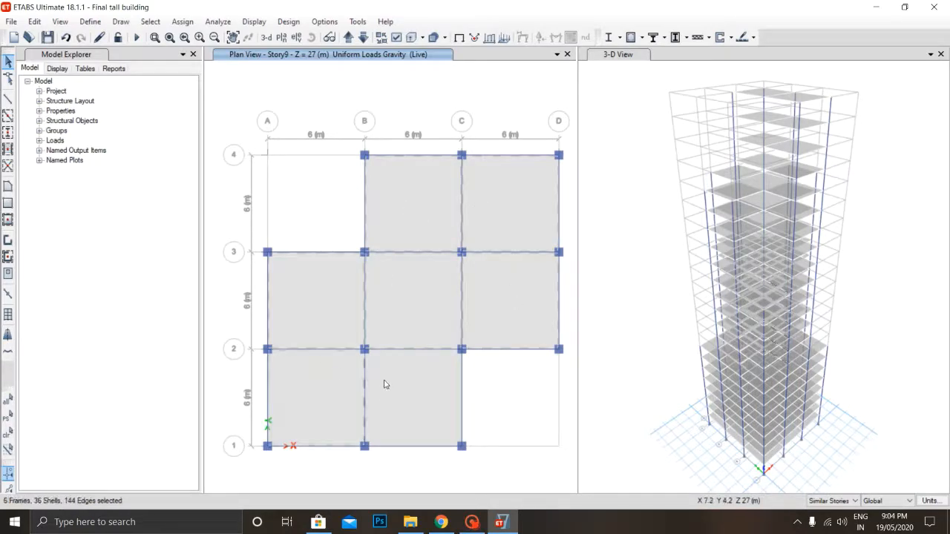
left_click(364, 386)
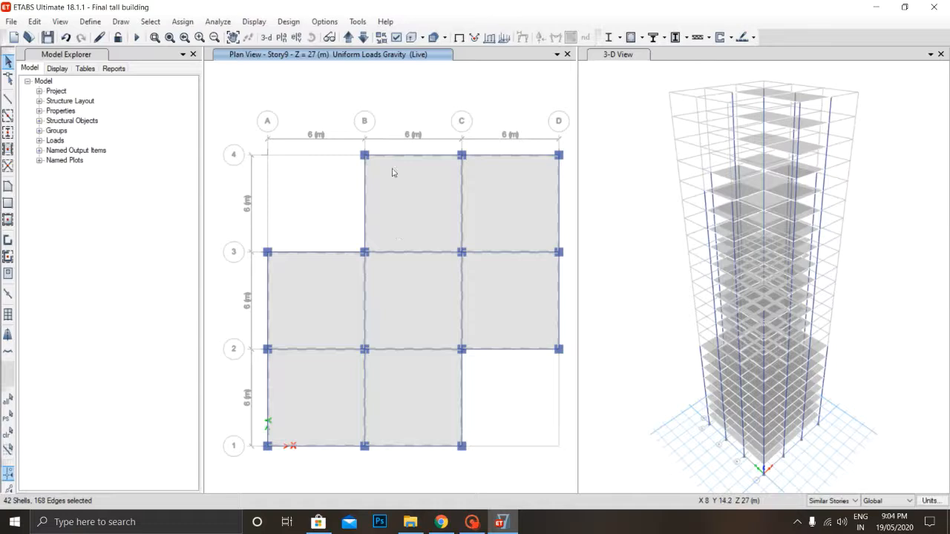
Step: Assign a uniform Live load of 4.5 kN/m² in the Gravity direction to the selected Story9 slabs, replacing existing loads
left_click(182, 22)
mouse_move(244, 153)
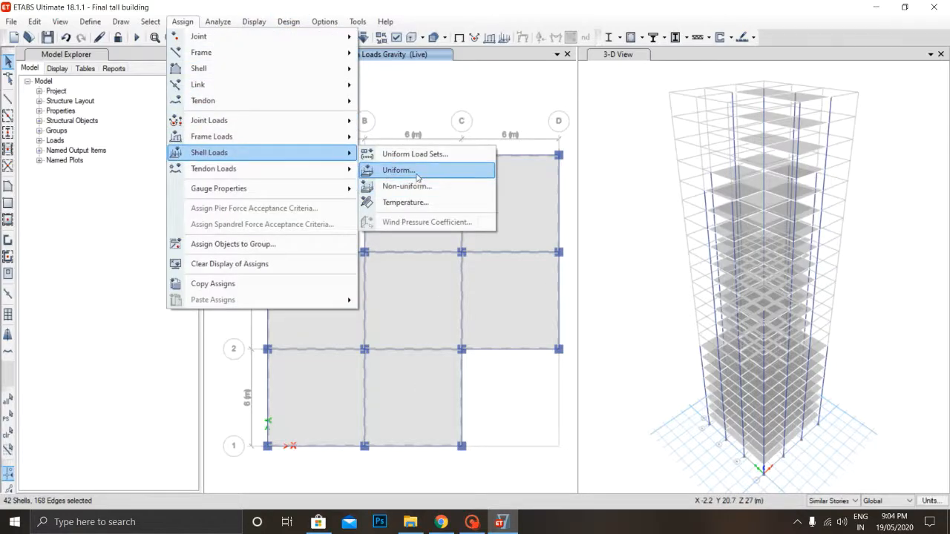
left_click(399, 170)
left_click(400, 213)
left_click(401, 224)
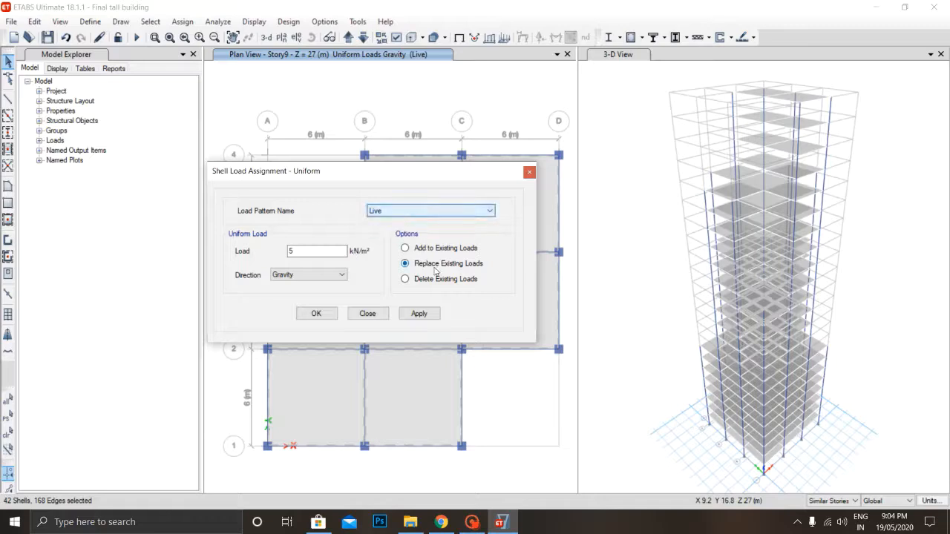
left_click_drag(291, 251, 280, 254)
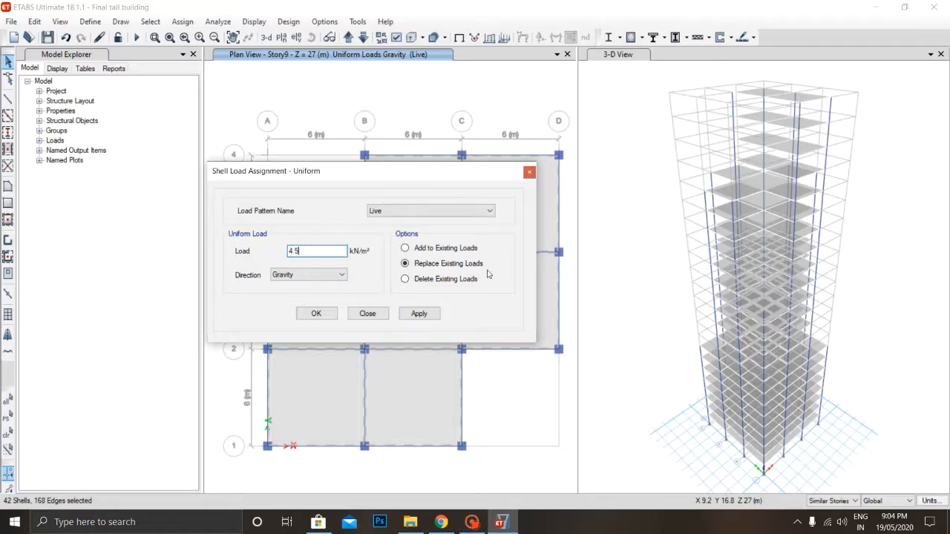
left_click(418, 312)
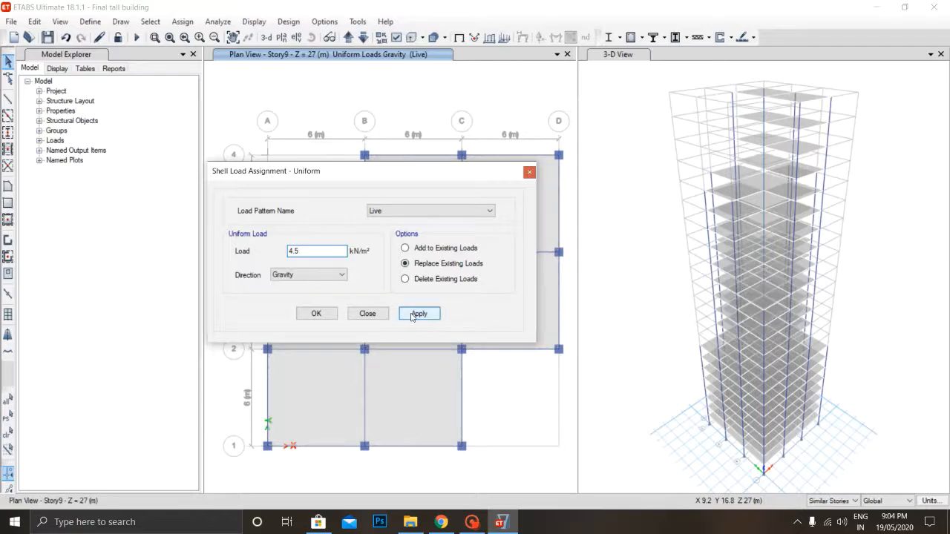
left_click(312, 314)
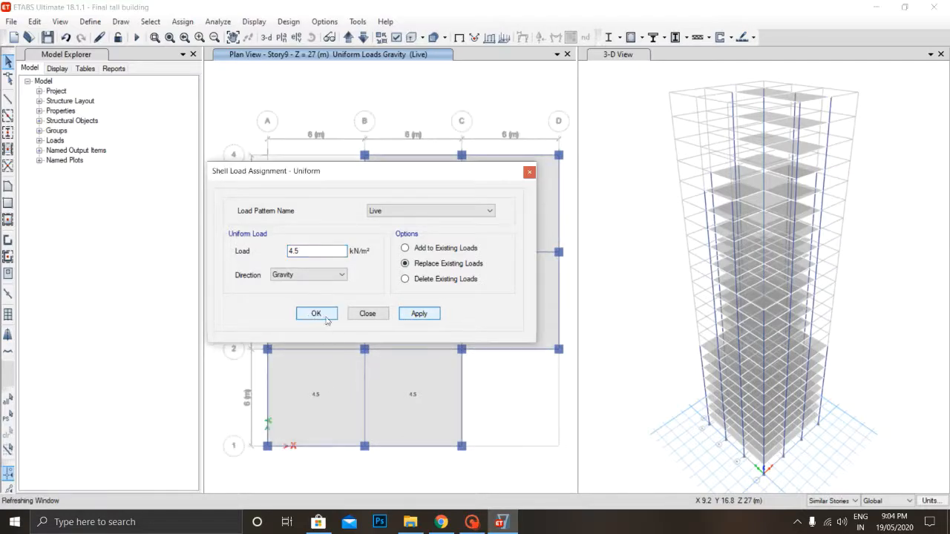
left_click(316, 314)
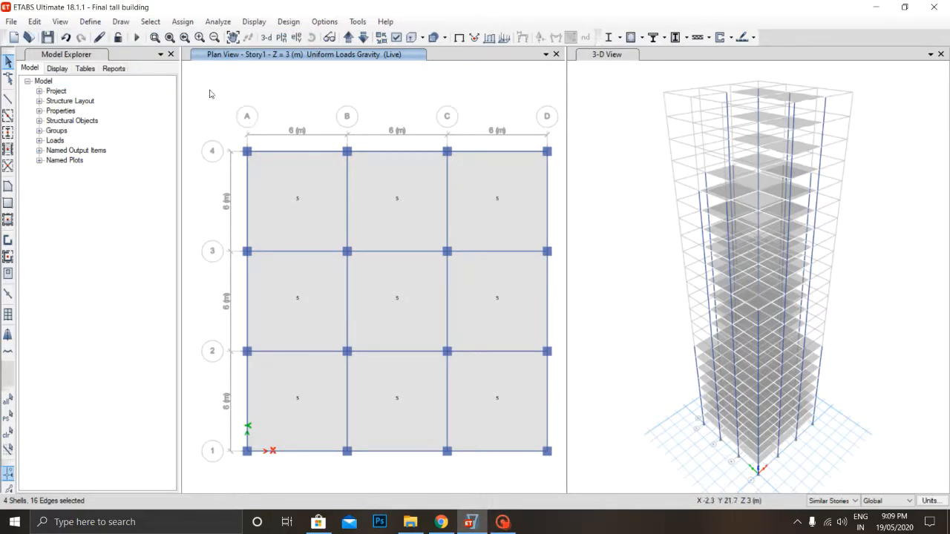
Step: Select all the perimeter beams along grids 1, 4, A and D in the Story1 plan across the similar stories
left_click(297, 152)
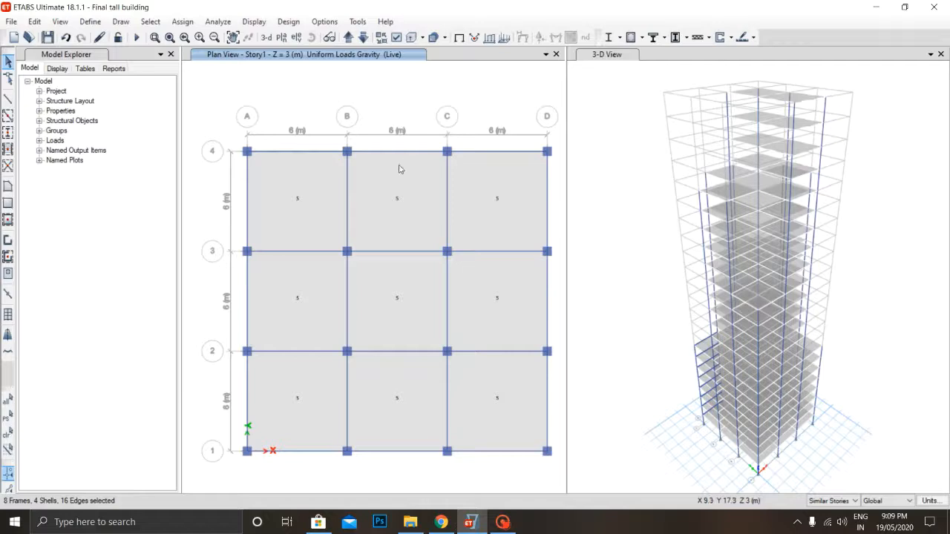
left_click(297, 154)
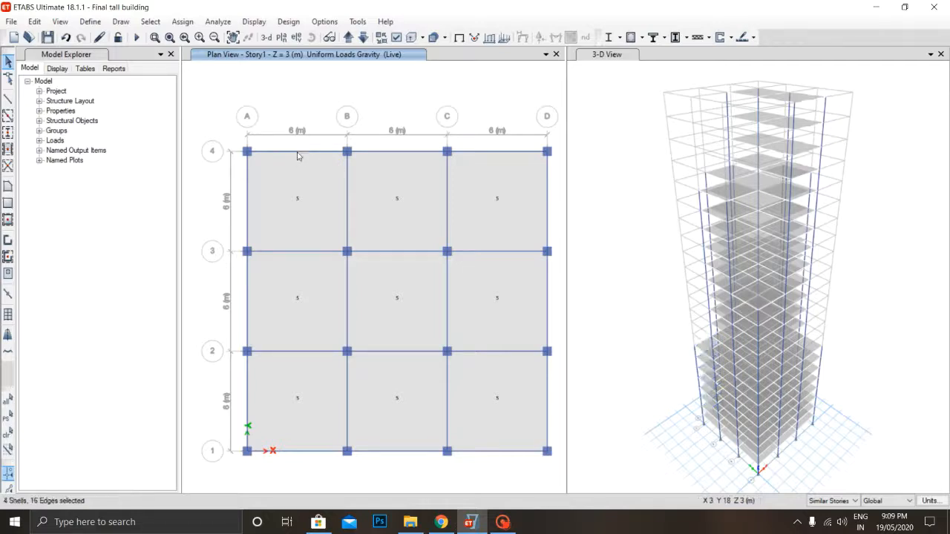
left_click(296, 153)
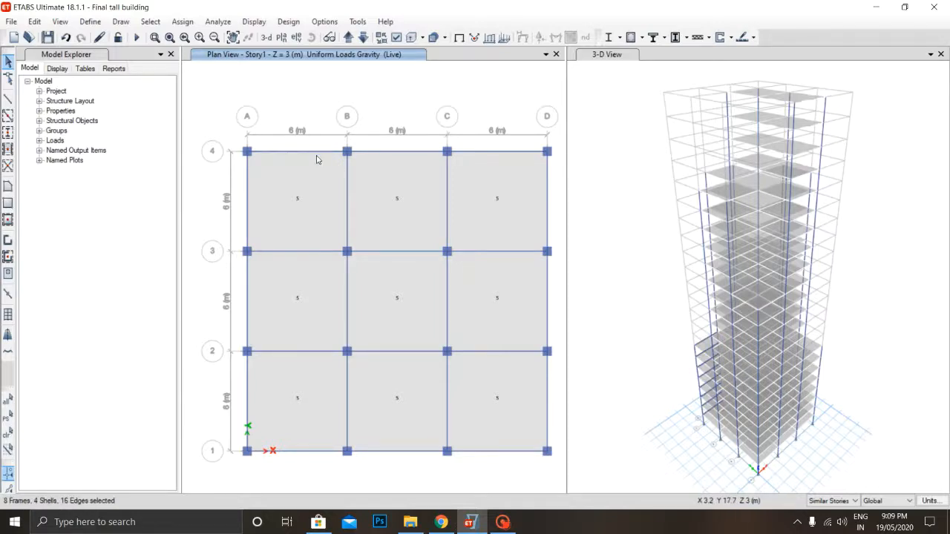
left_click(388, 158)
left_click(486, 155)
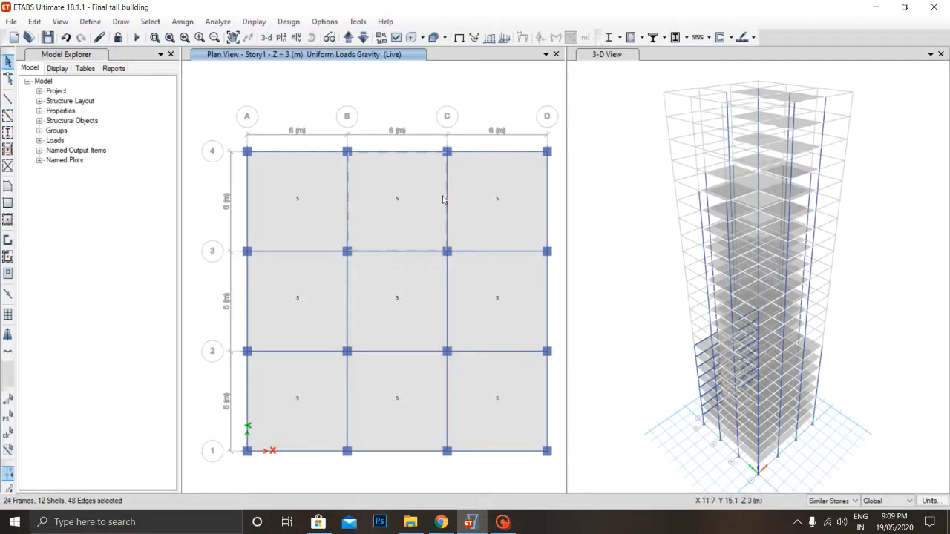
left_click(418, 193)
left_click(478, 153)
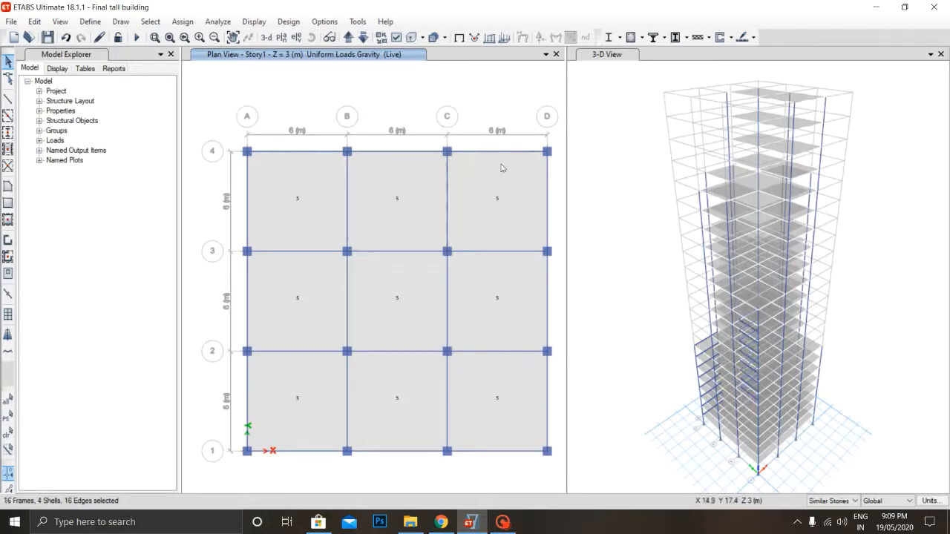
left_click(549, 204)
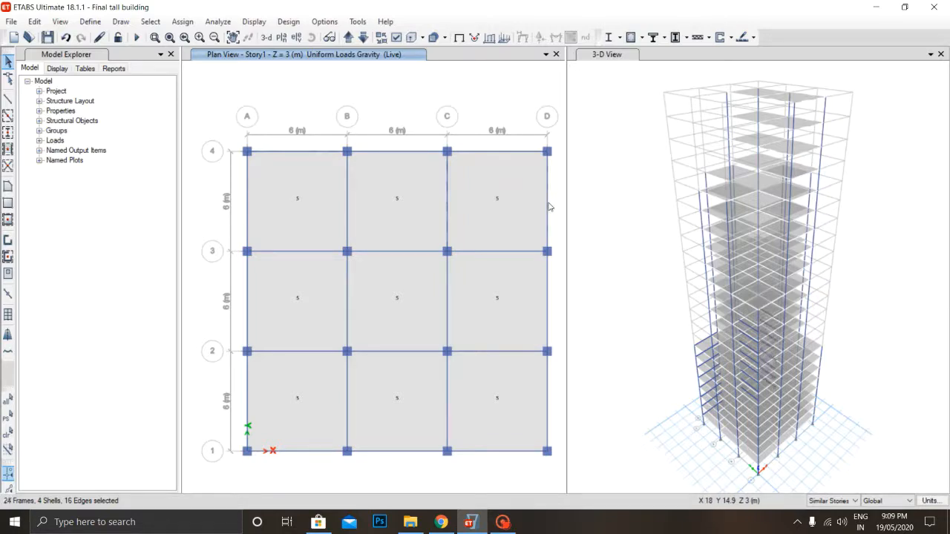
left_click(549, 303)
left_click(549, 412)
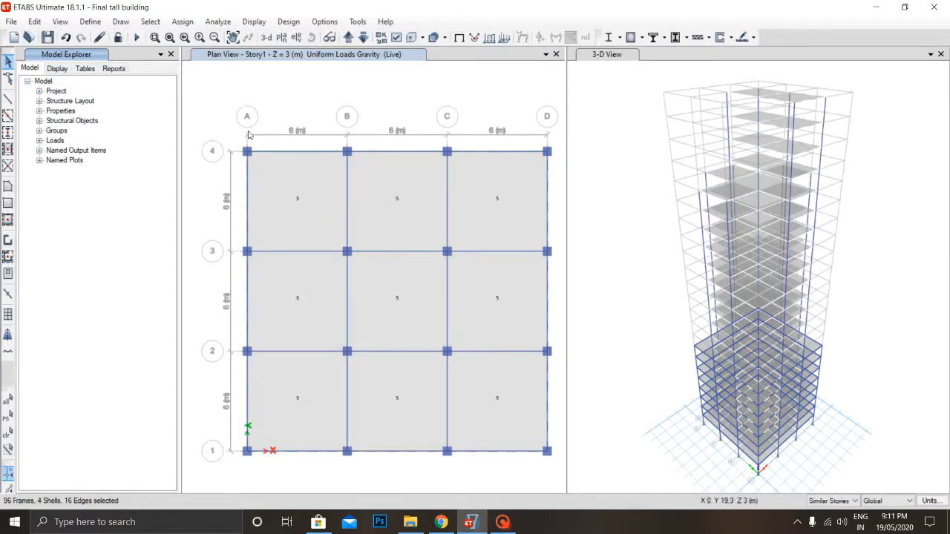
Step: Assign a distributed Dead load of 0.2 kN/m uniform in the Gravity direction to the selected perimeter beams, replacing existing loads
left_click(183, 21)
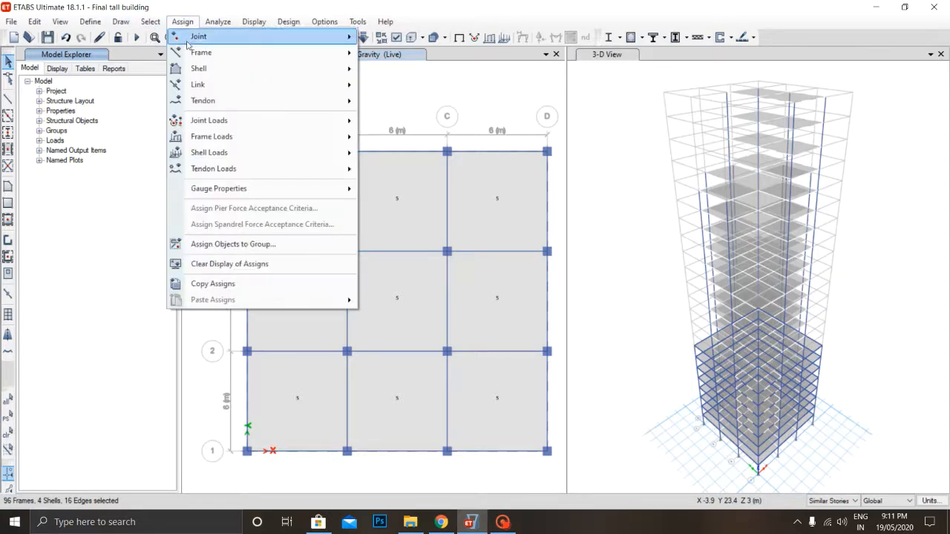
mouse_move(214, 142)
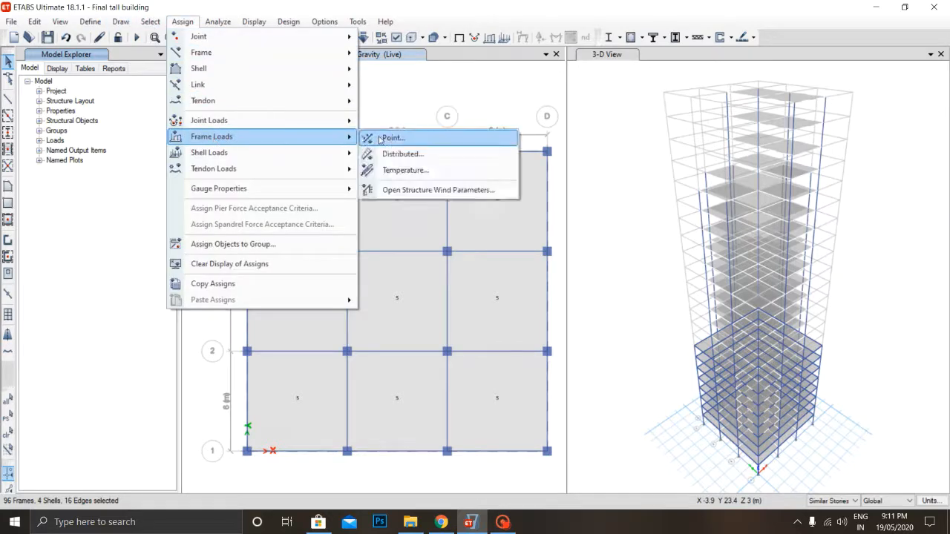
left_click(399, 153)
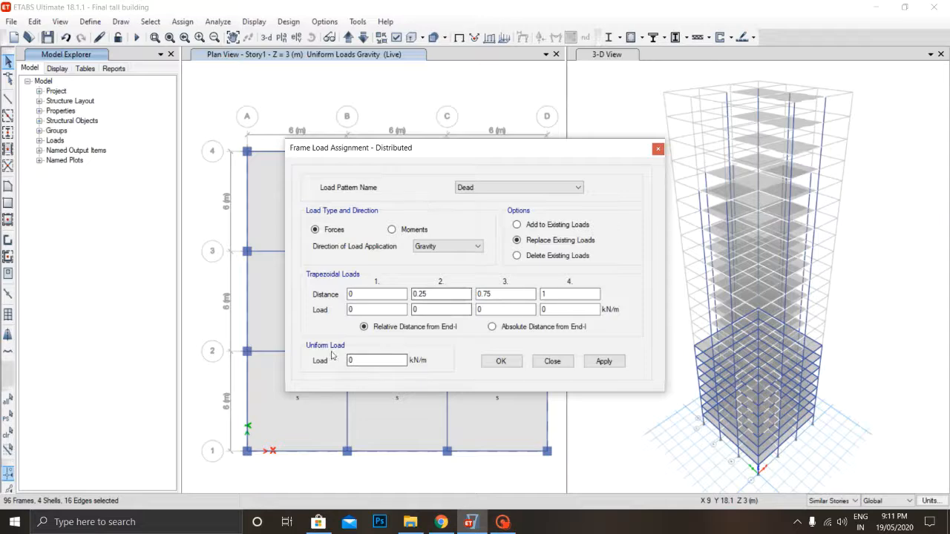
double_click(353, 360)
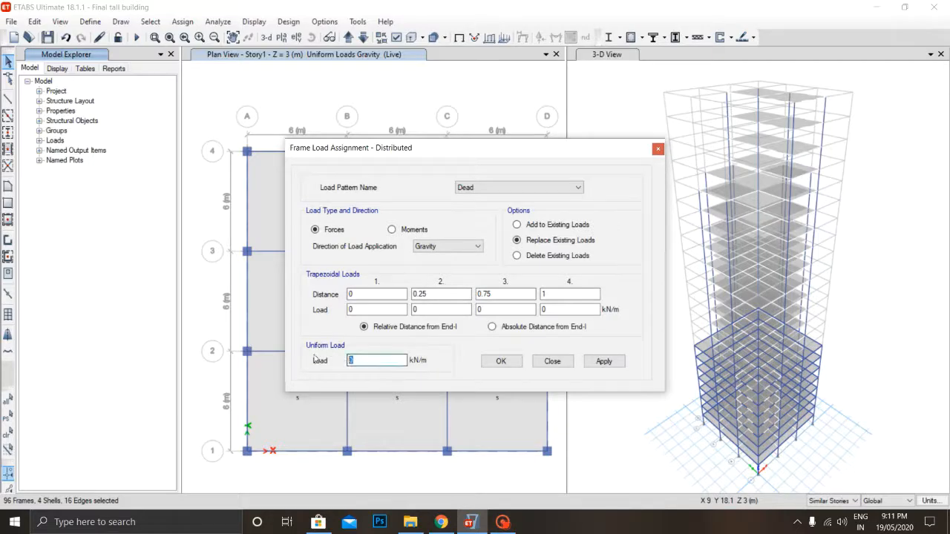
left_click(603, 361)
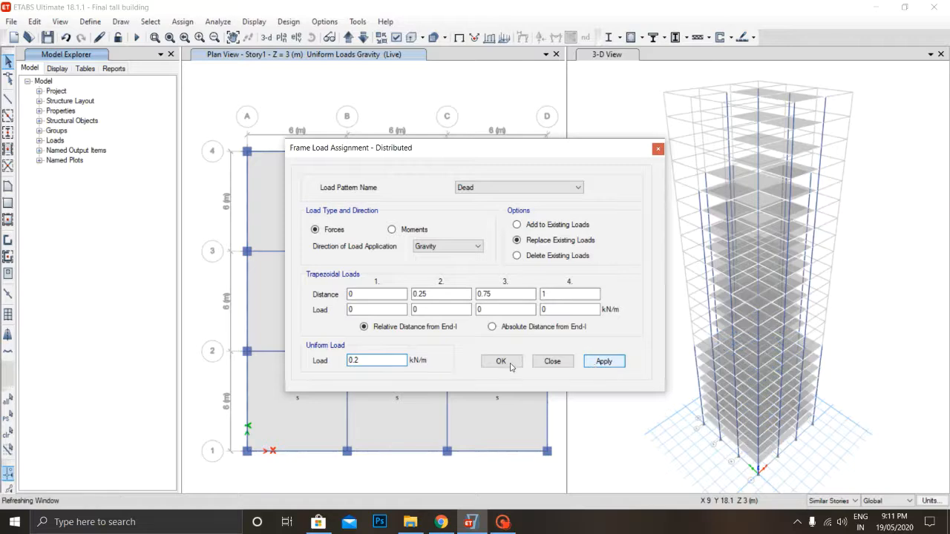
left_click(505, 364)
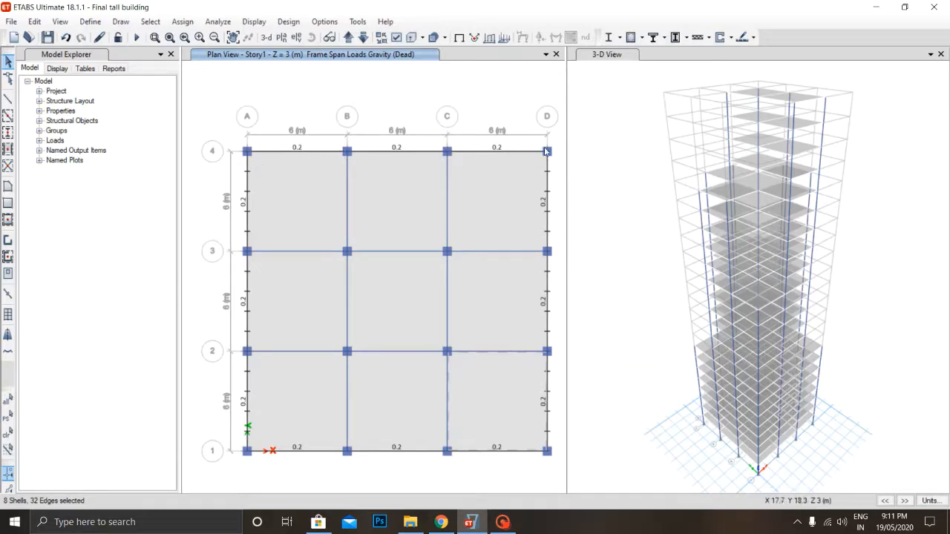
left_click(502, 521)
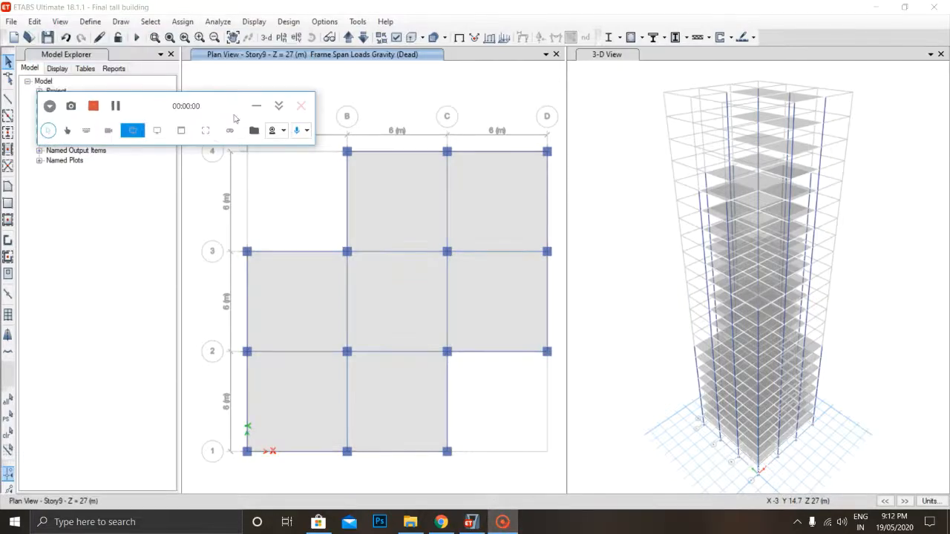
left_click(256, 108)
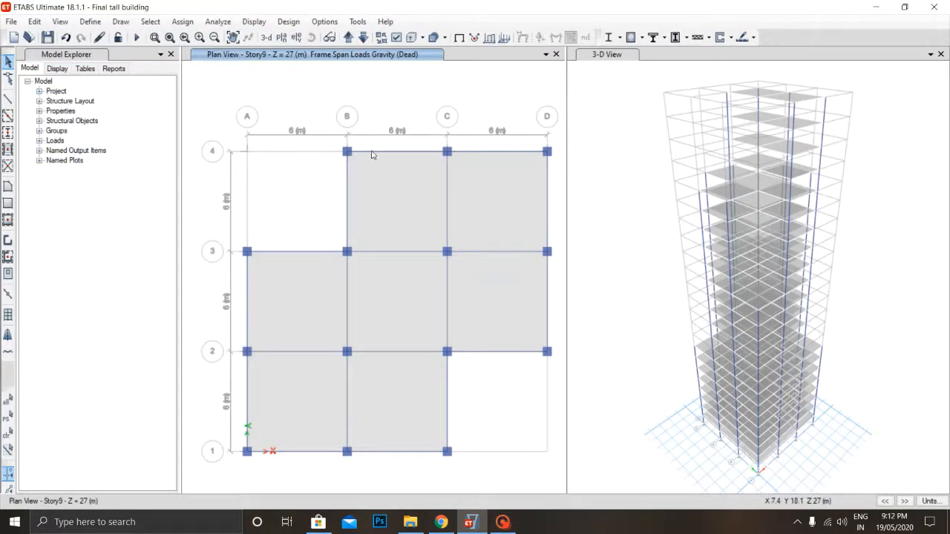
Step: Select all the beams along the stepped outer perimeter of the Story9 plan across the similar stories
left_click(484, 156)
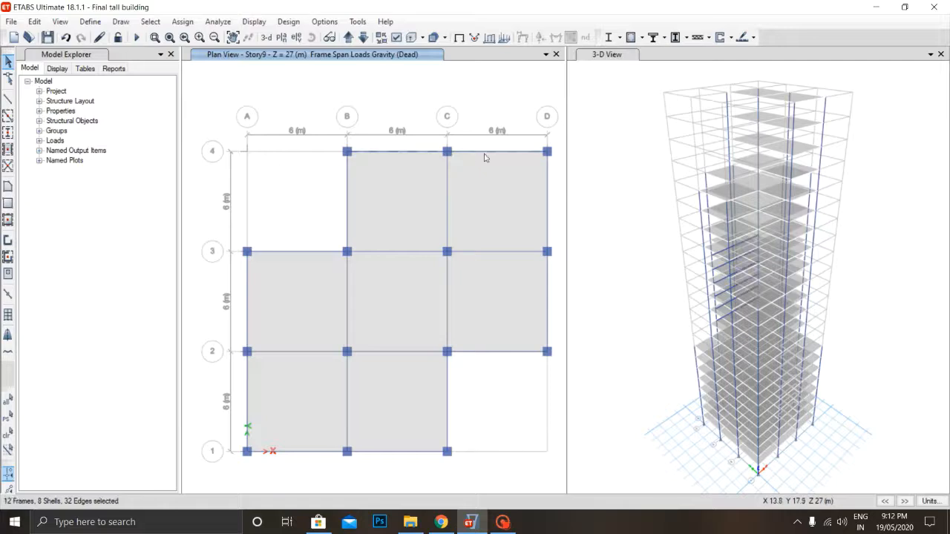
left_click(548, 206)
left_click(547, 323)
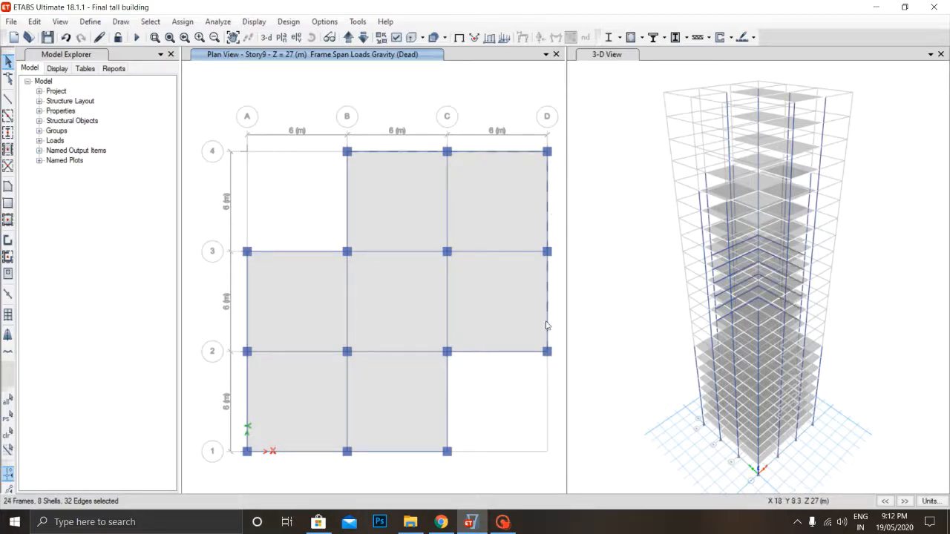
left_click(518, 352)
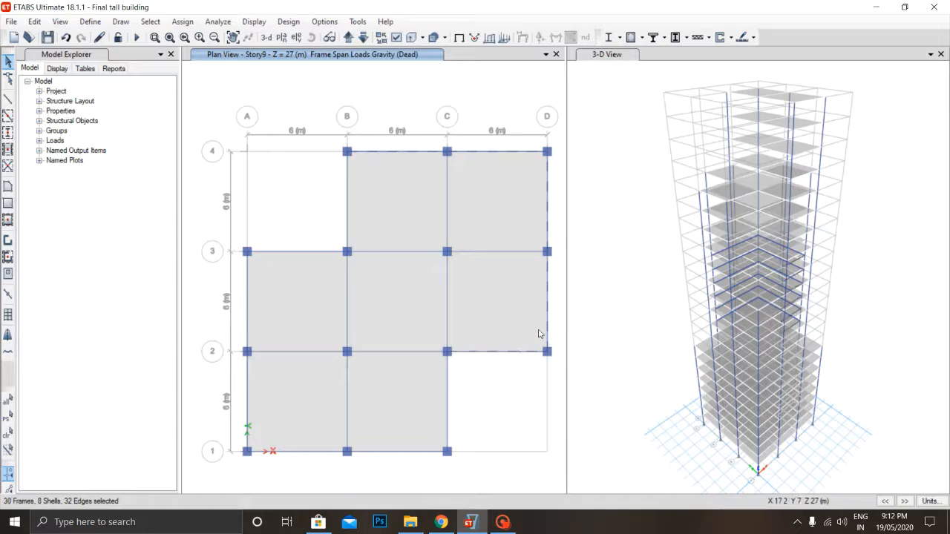
left_click(447, 407)
left_click(417, 452)
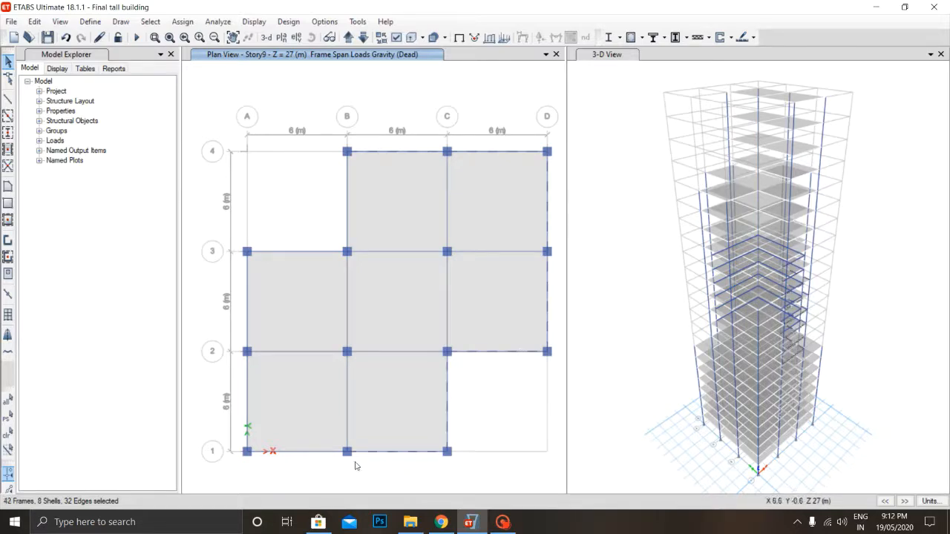
left_click(324, 452)
left_click(248, 408)
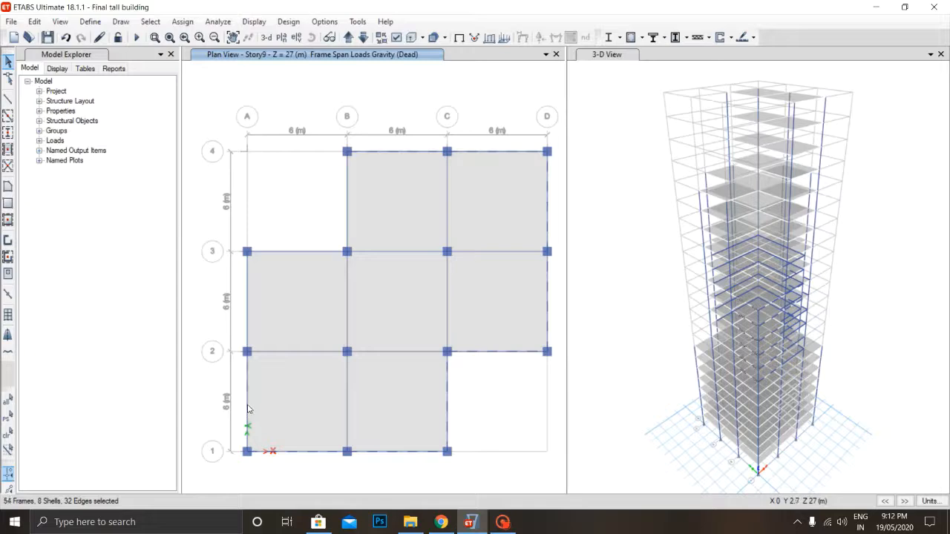
left_click(248, 333)
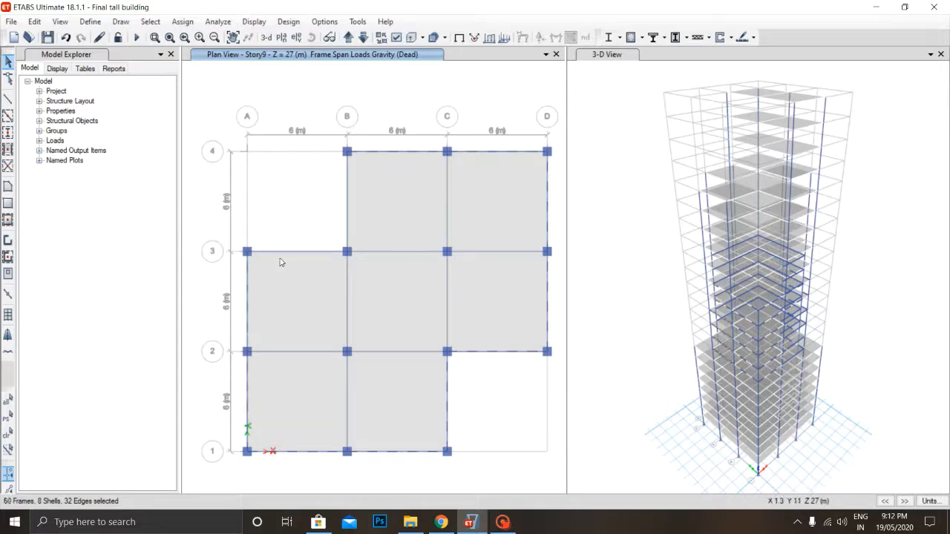
left_click(347, 217)
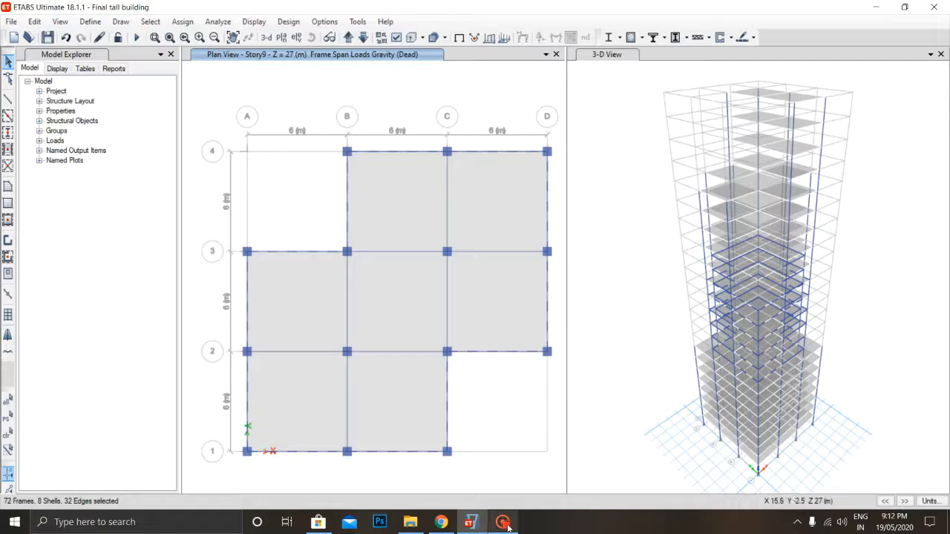
Step: Assign a uniform distributed Dead load of 0.2 kN/m in the Gravity direction to the selected Story9 perimeter beams, replacing existing loads
left_click(172, 23)
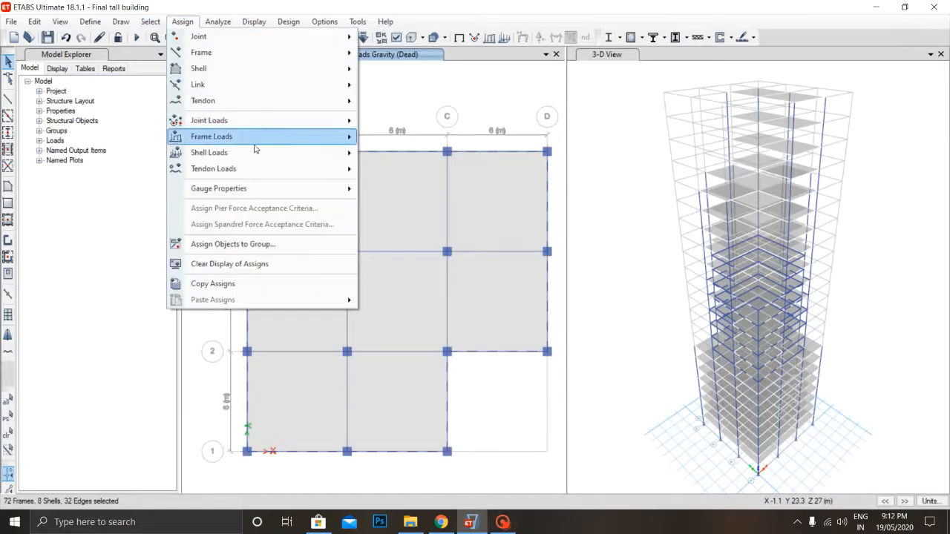
mouse_move(267, 142)
left_click(407, 156)
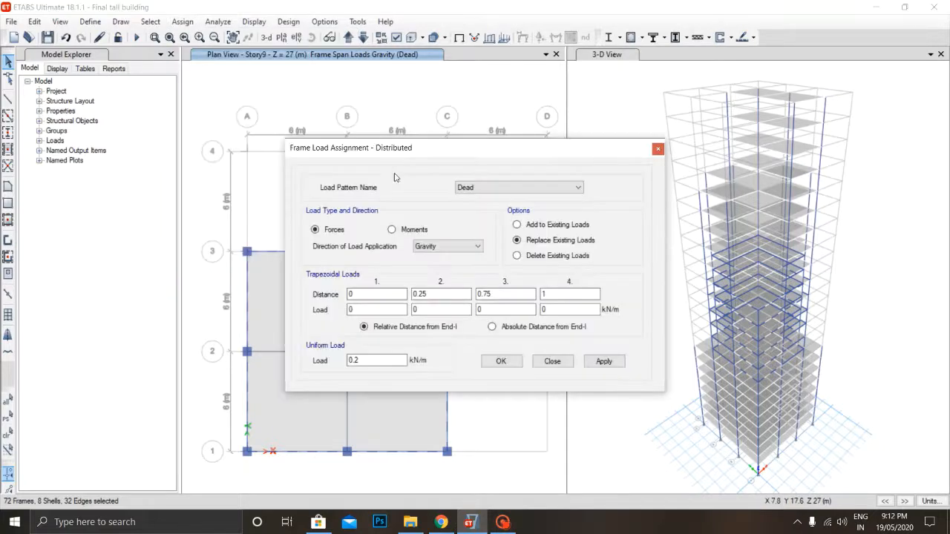
left_click(374, 360)
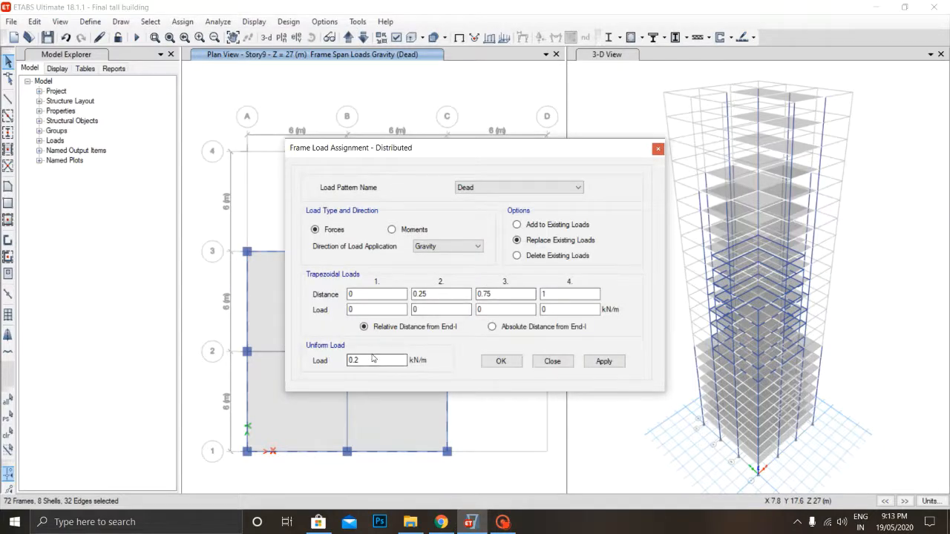
left_click(604, 360)
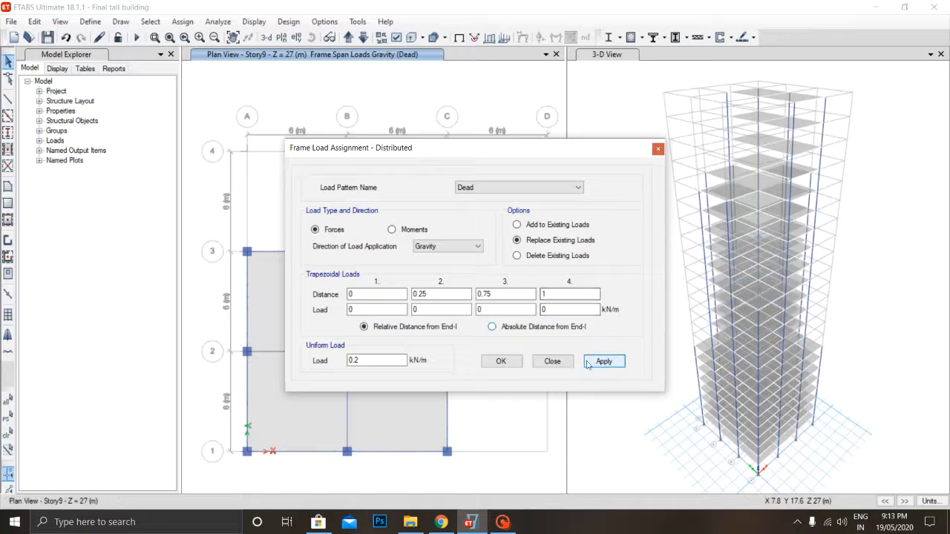
left_click(518, 521)
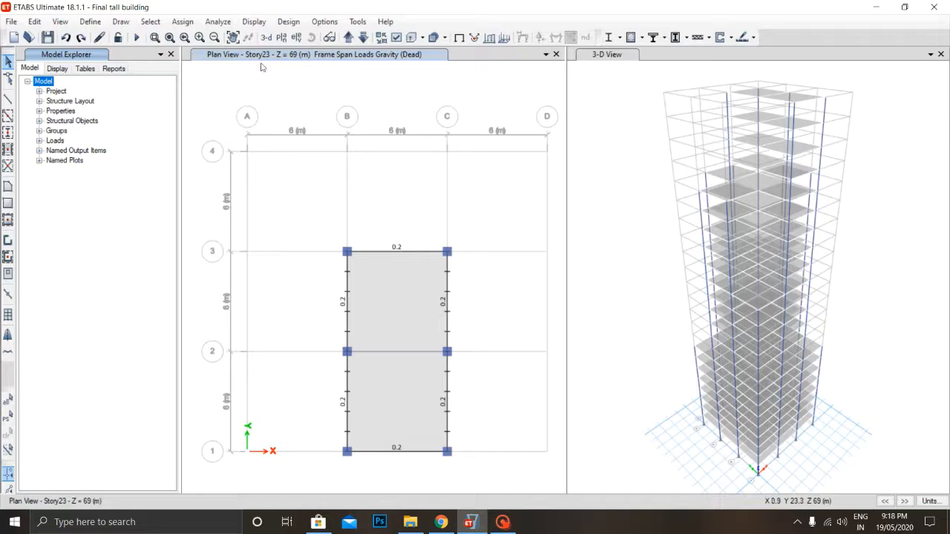
Step: Select the six perimeter beams between grids B–C and 1–3 in the Story23 plan across the similar stories
left_click(348, 38)
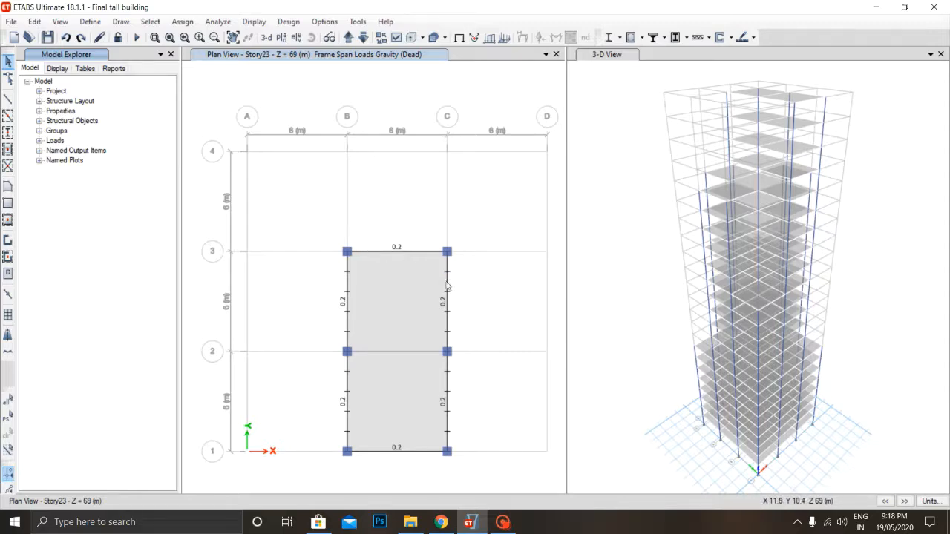
left_click(409, 252)
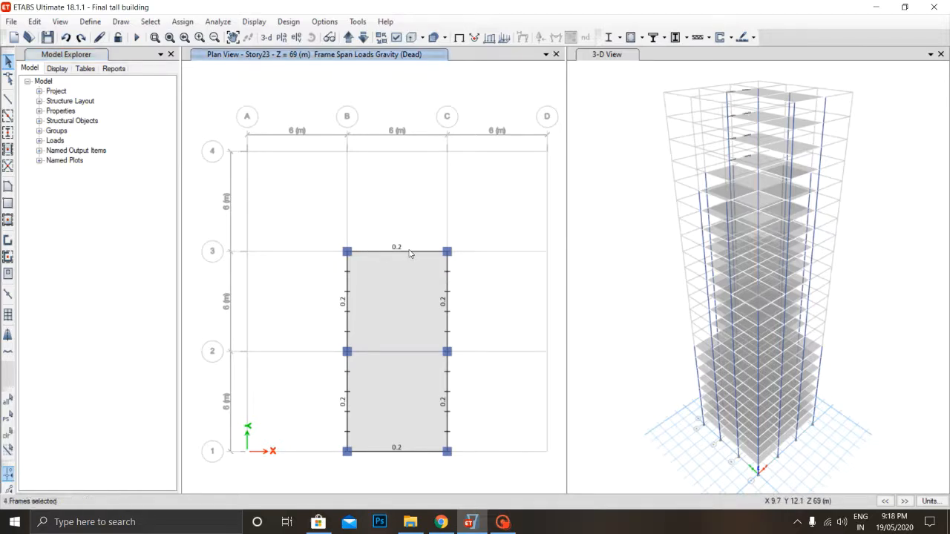
left_click(448, 291)
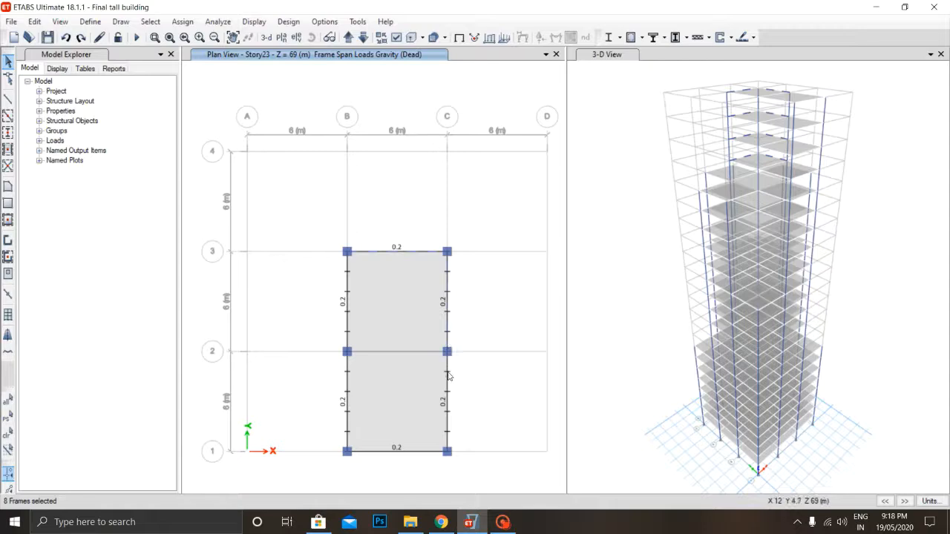
left_click(444, 398)
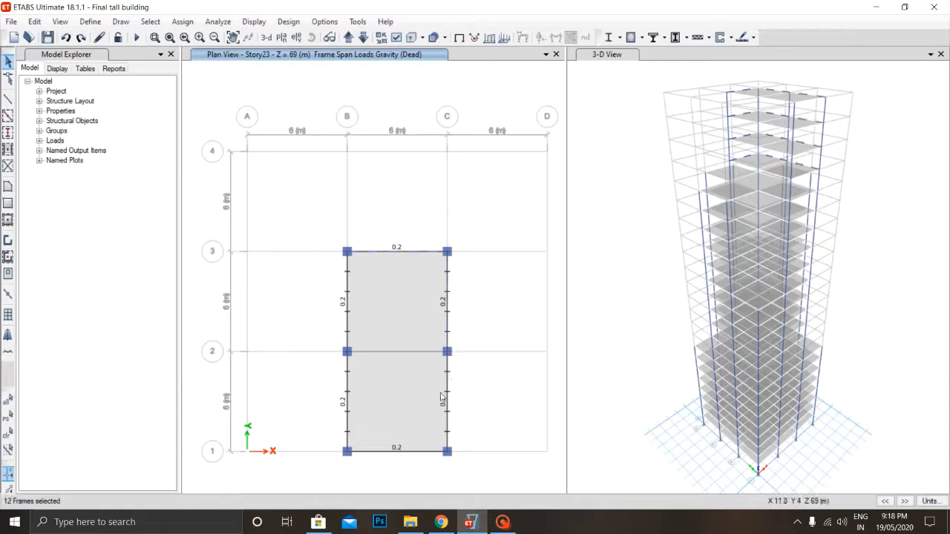
left_click(348, 410)
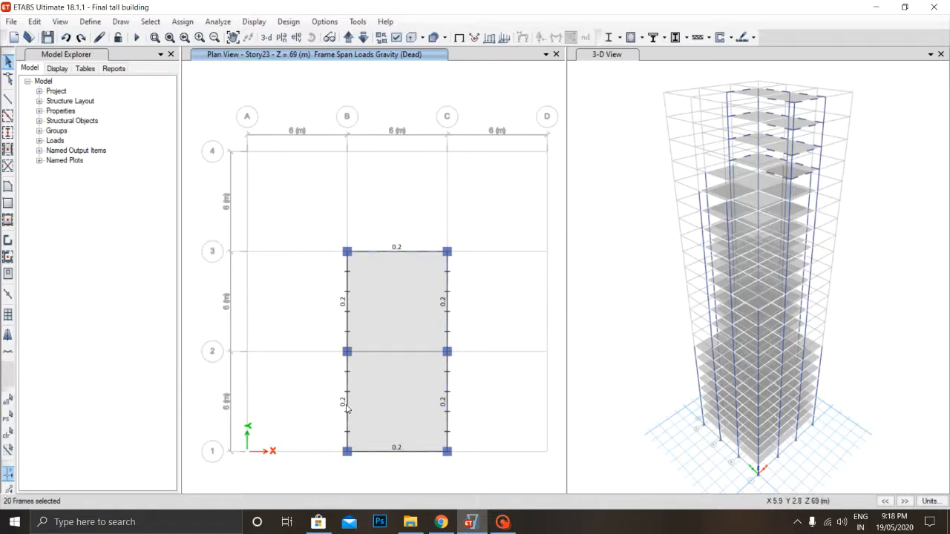
left_click(346, 314)
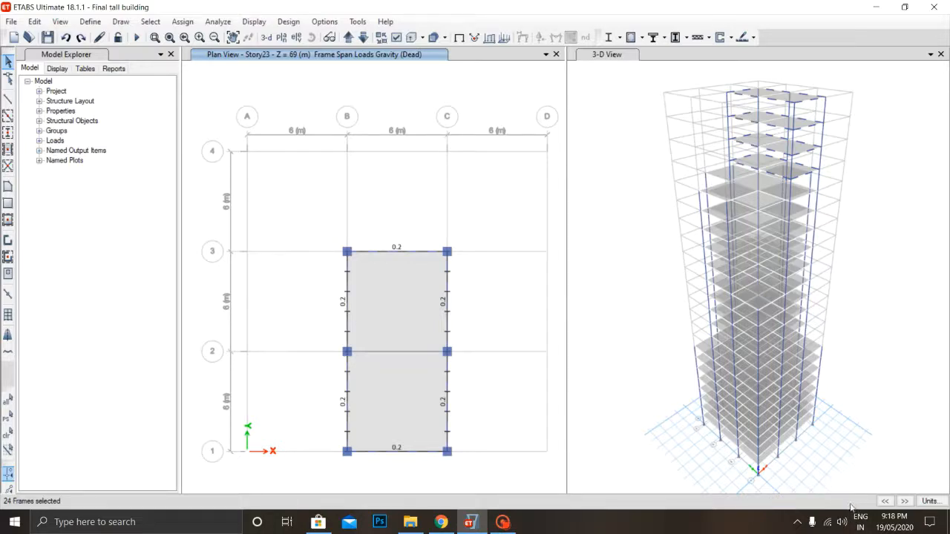
Step: Show the undeformed shape in the Story23 plan and set the story scope to One Story
left_click(254, 21)
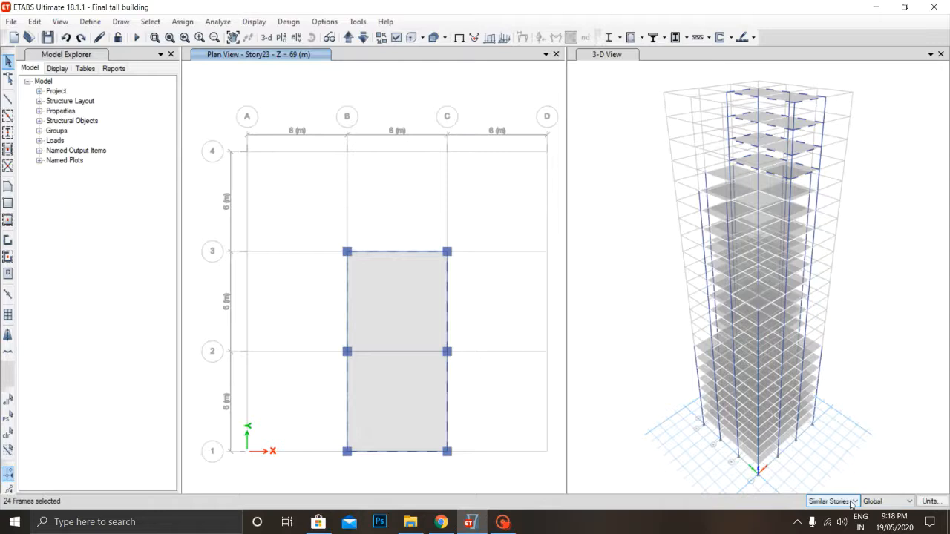
left_click(852, 502)
left_click(847, 512)
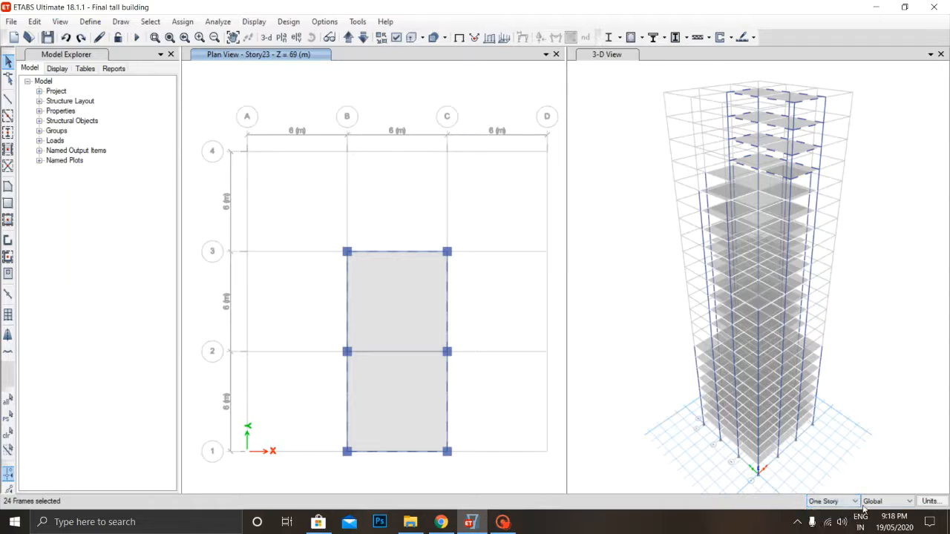
Step: Delete the existing distributed Dead loads from the selected Story23 perimeter beams
left_click(182, 22)
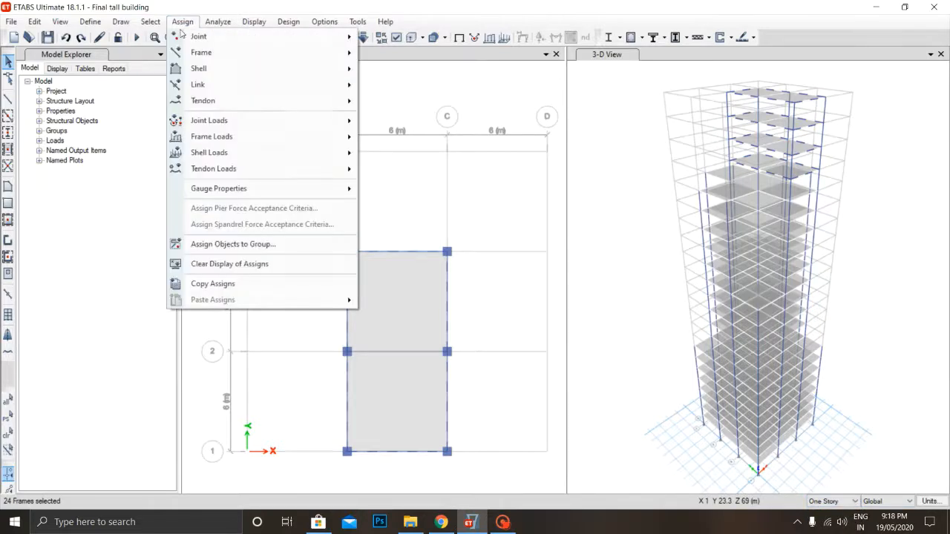
mouse_move(223, 136)
left_click(393, 153)
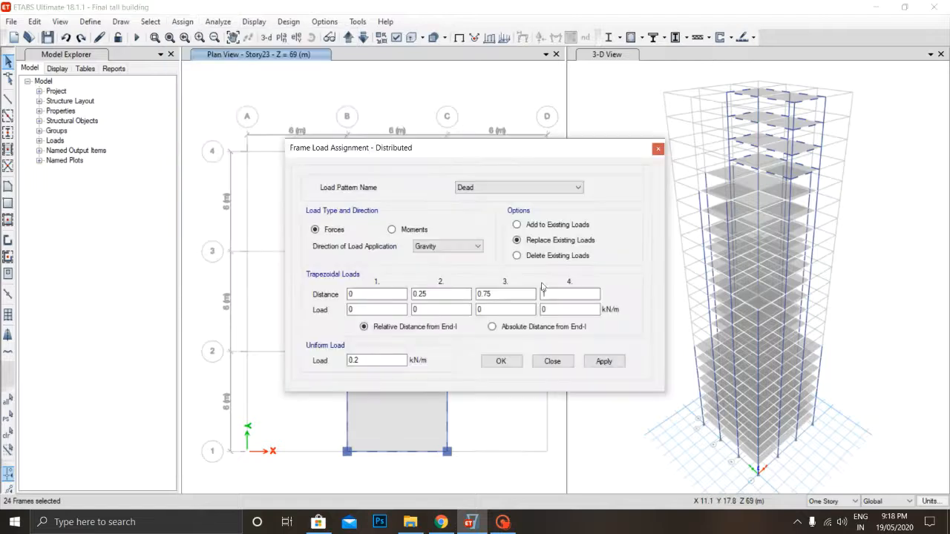
left_click(570, 261)
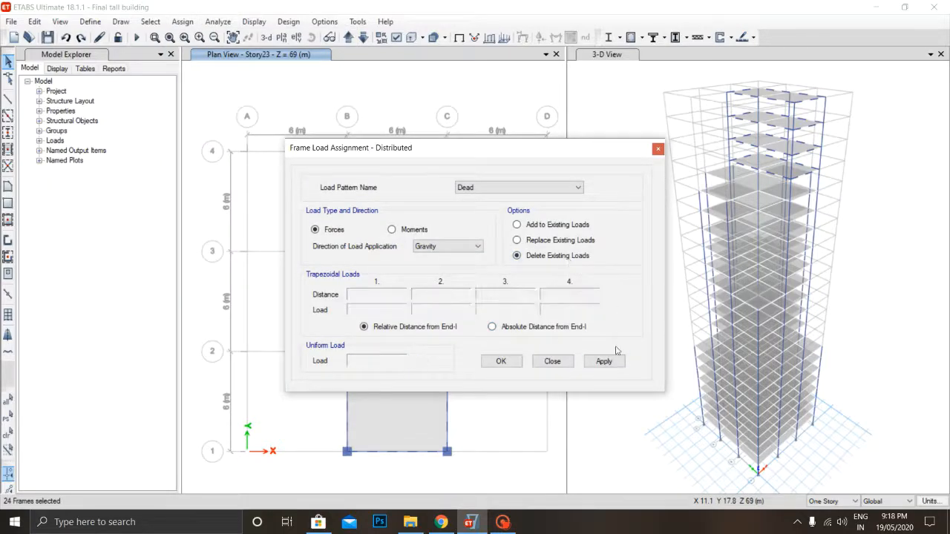
left_click(604, 361)
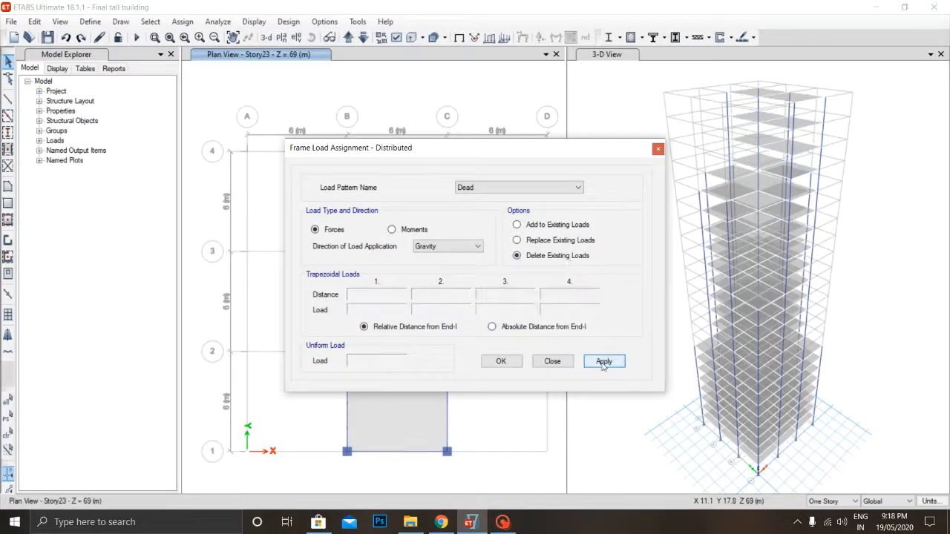
left_click(501, 361)
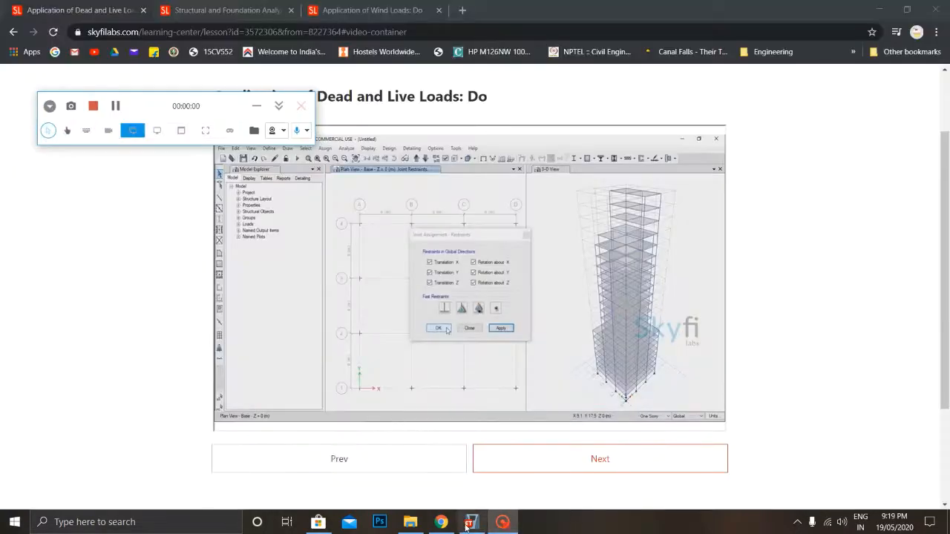
Step: Switch back to ETABS, open the Base plan view and select all the joints at the grid intersections
left_click(469, 523)
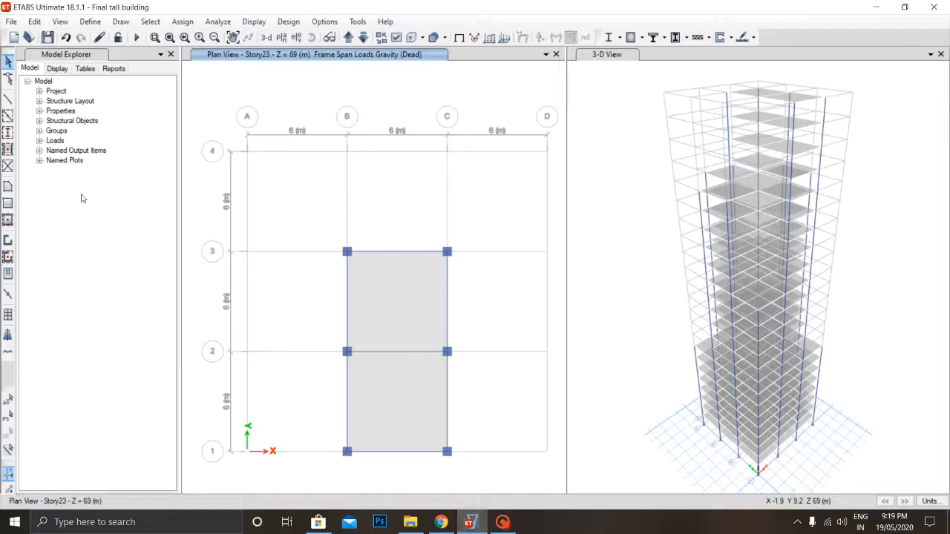
left_click(281, 38)
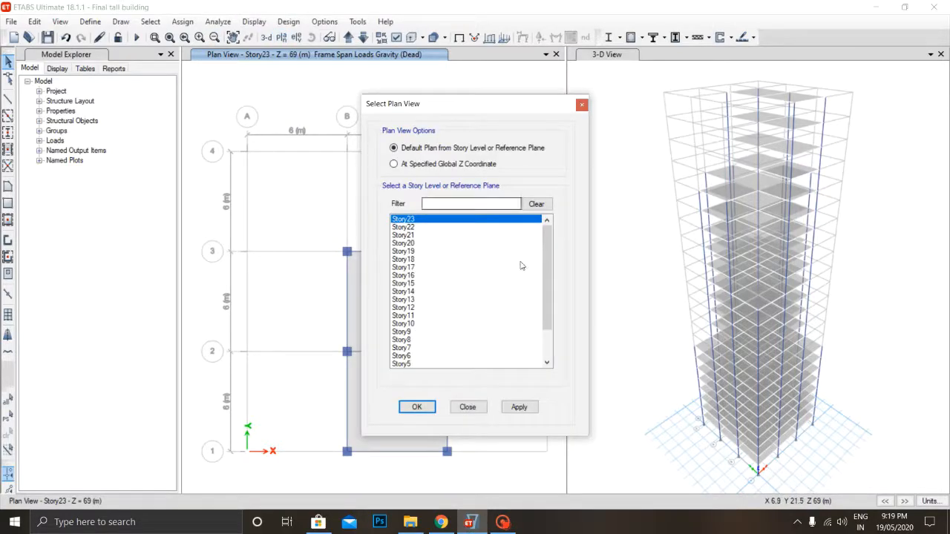
scroll(488, 343, "down", 2)
left_click(405, 364)
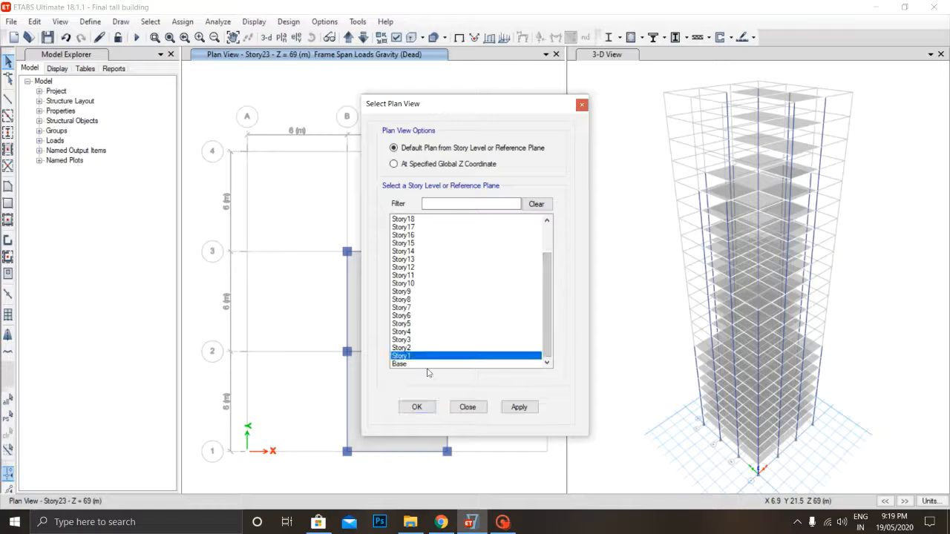
left_click(429, 410)
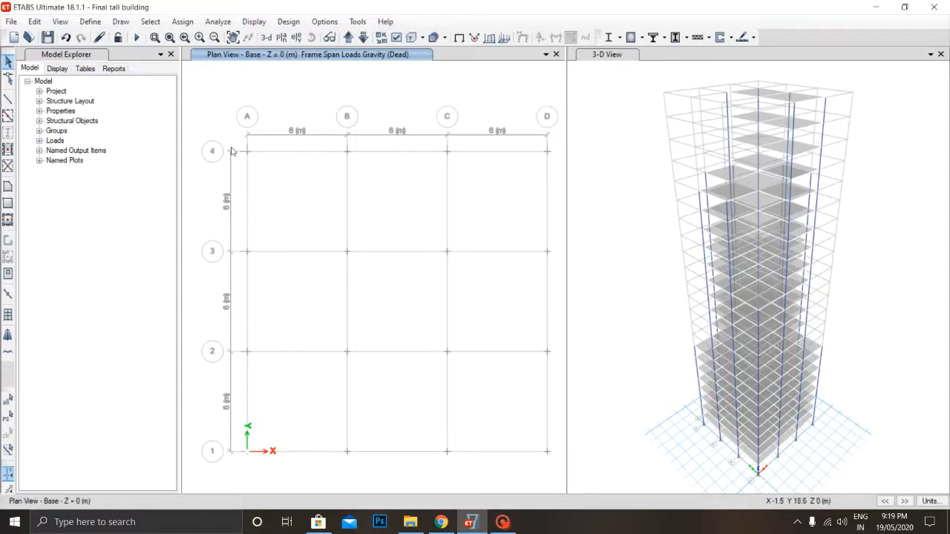
left_click_drag(205, 107, 558, 471)
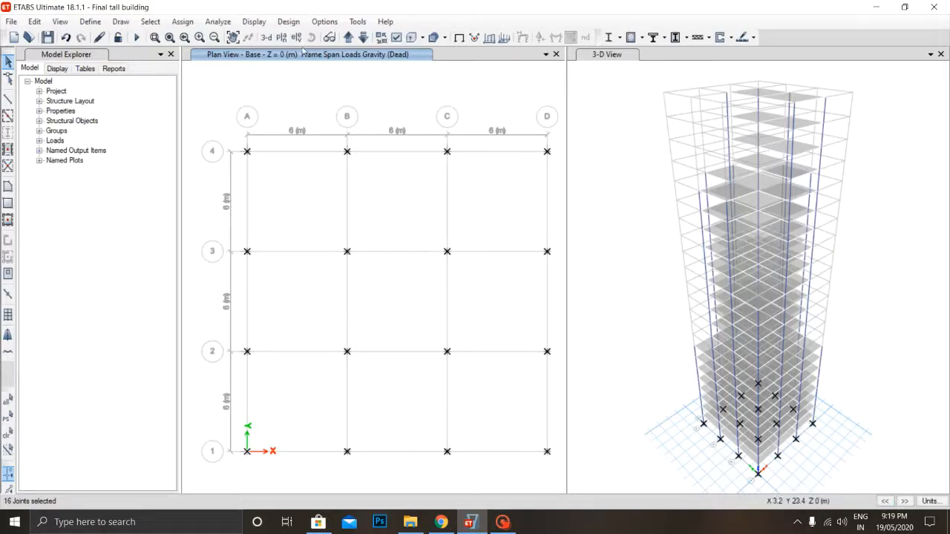
Step: Show the undeformed shape in the Base plan view in place of the frame load display
left_click(267, 26)
left_click(266, 26)
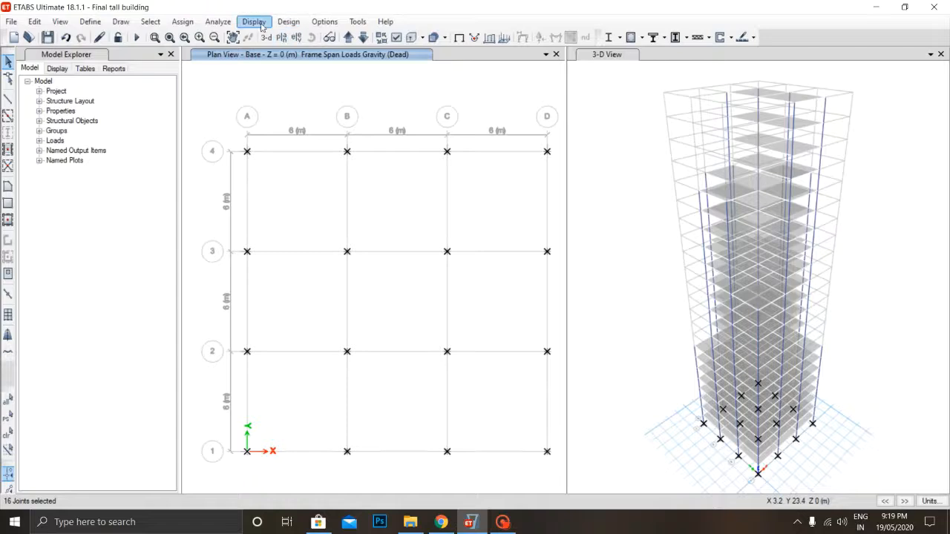
left_click(261, 26)
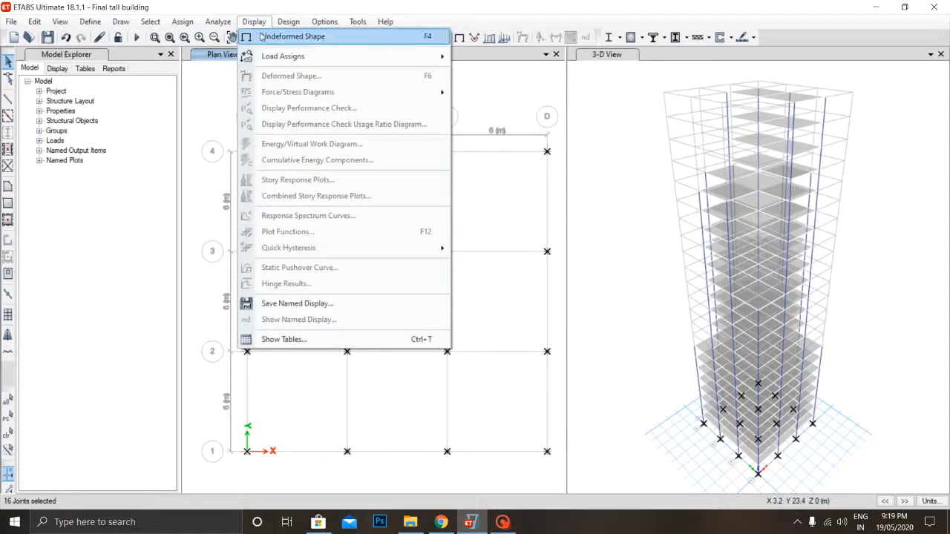
left_click(262, 36)
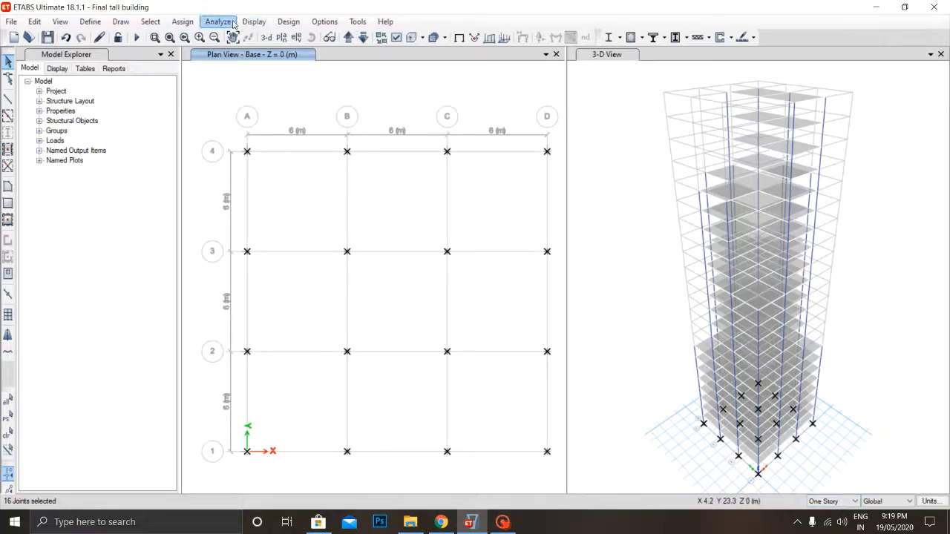
Step: Assign fixed restraints to the selected base joints, with all three translations and all three rotations about X, Y and Z restrained
left_click(182, 24)
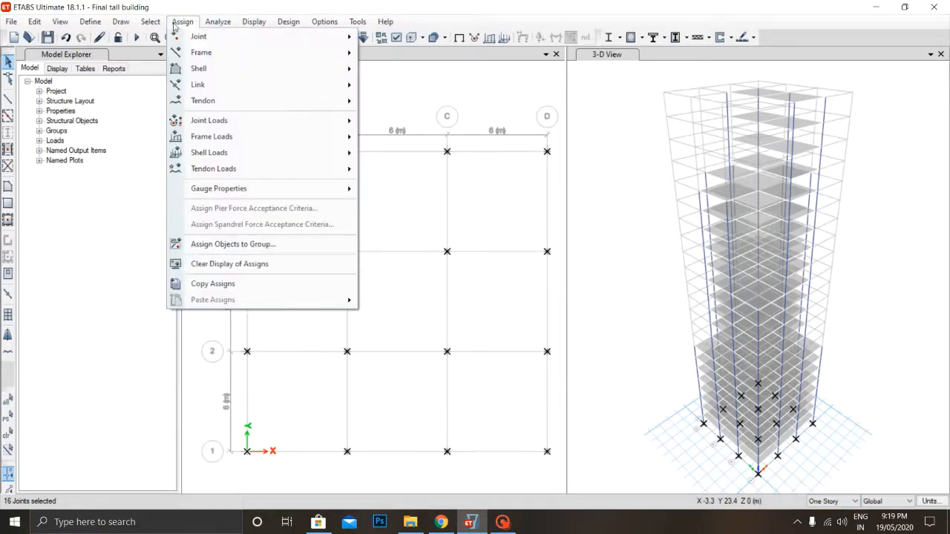
mouse_move(201, 34)
left_click(390, 36)
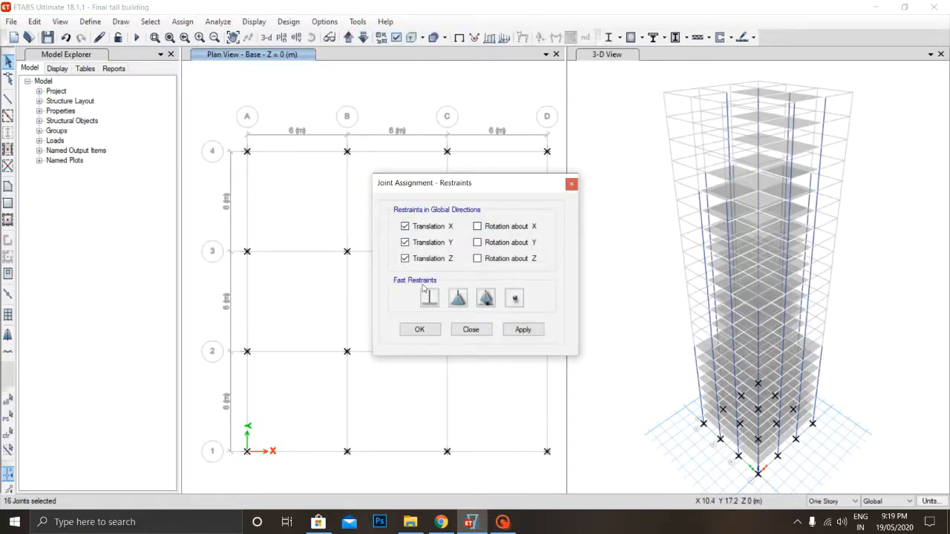
left_click(428, 298)
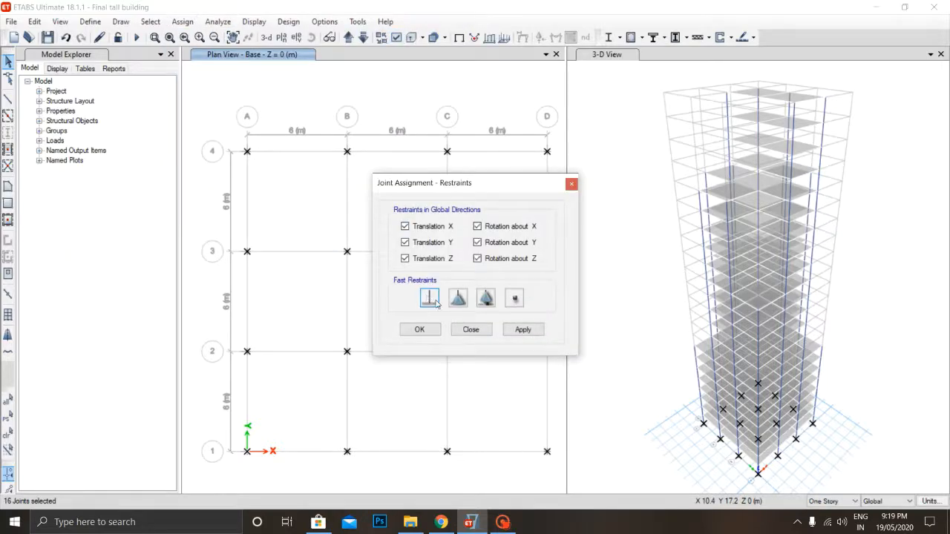
left_click(522, 329)
left_click(424, 332)
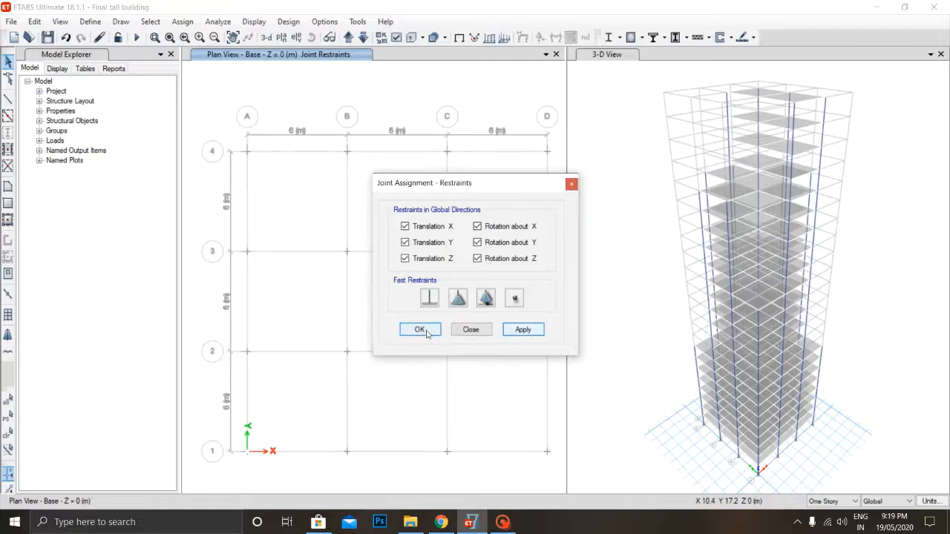
left_click(503, 522)
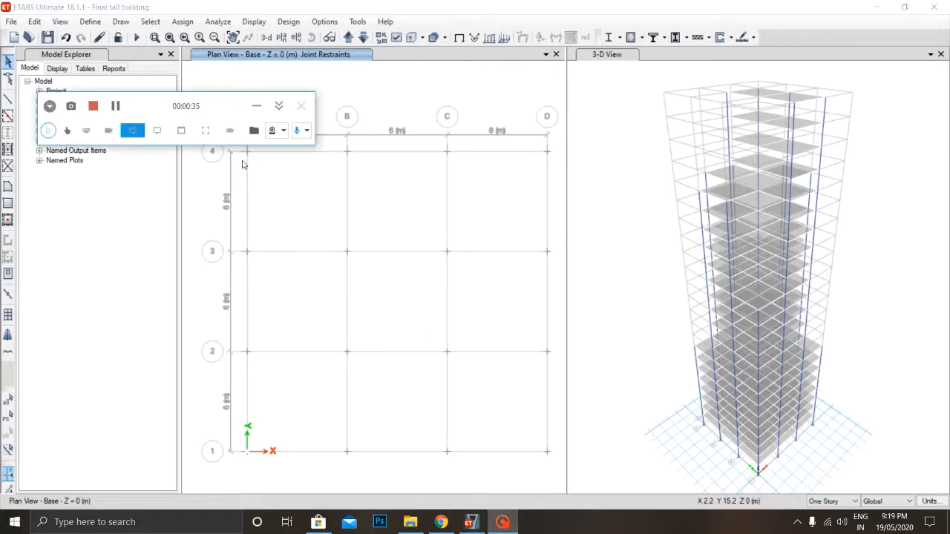
left_click(94, 106)
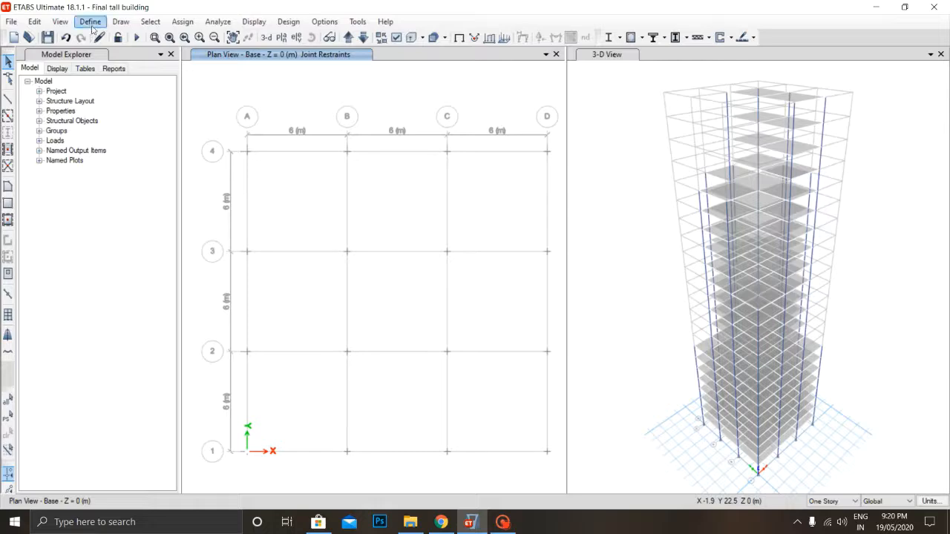
Step: Auto-draw cladding around the whole building based on its floors and inspect it in the 3-D view
left_click(127, 24)
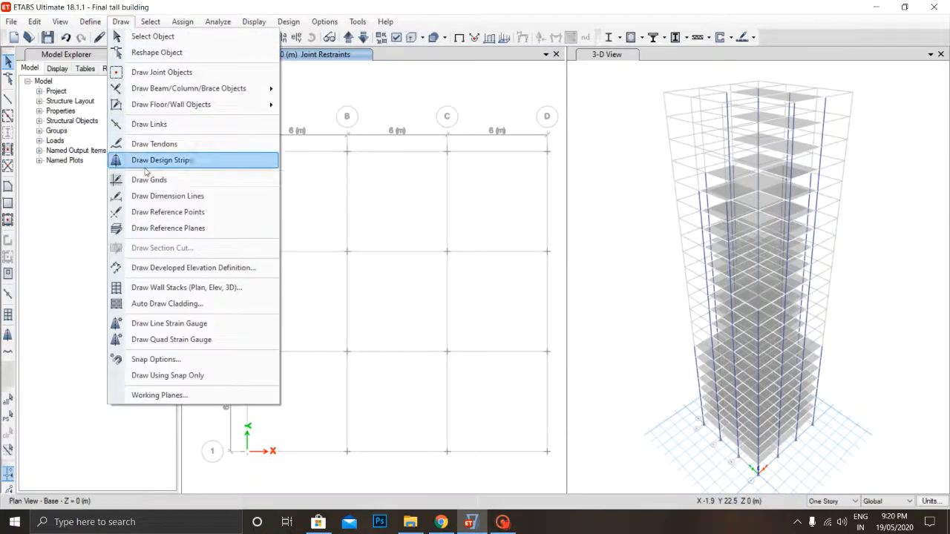
left_click(176, 305)
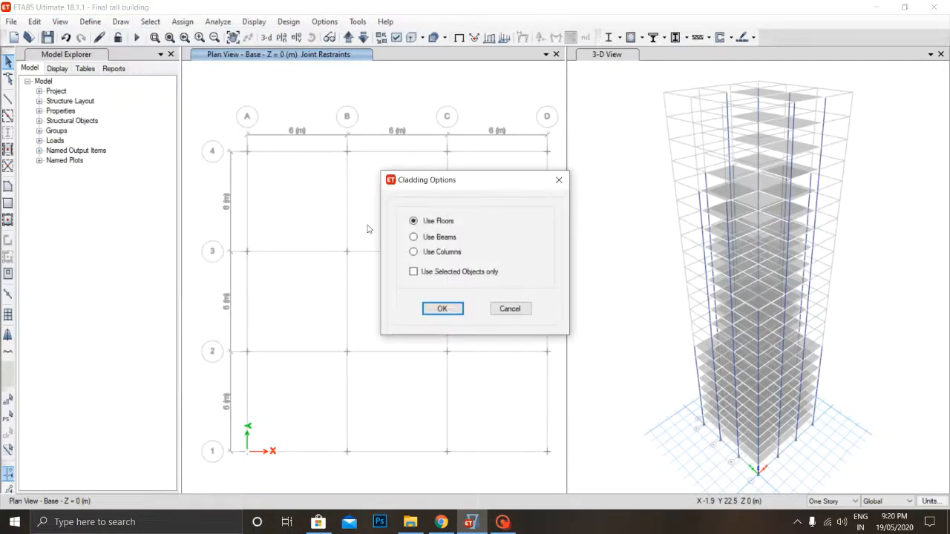
left_click(445, 308)
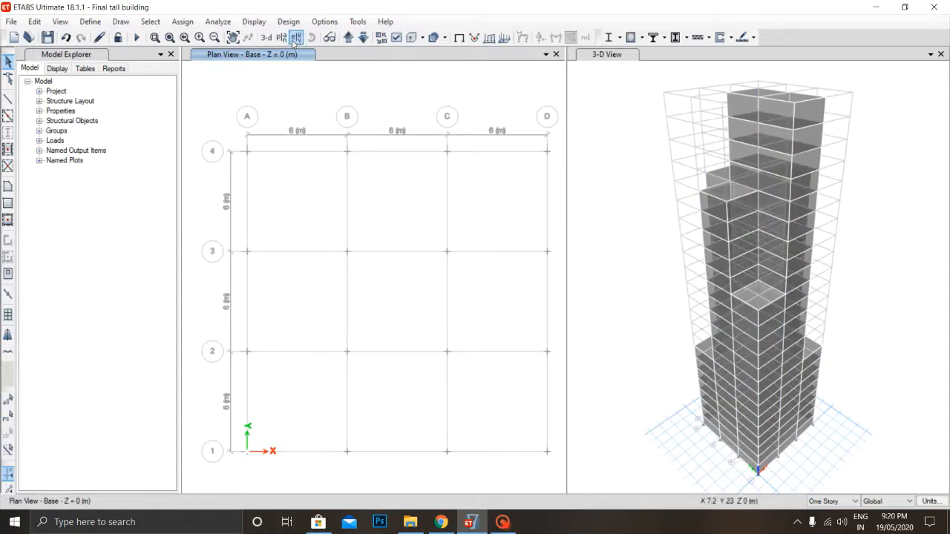
left_click(613, 57)
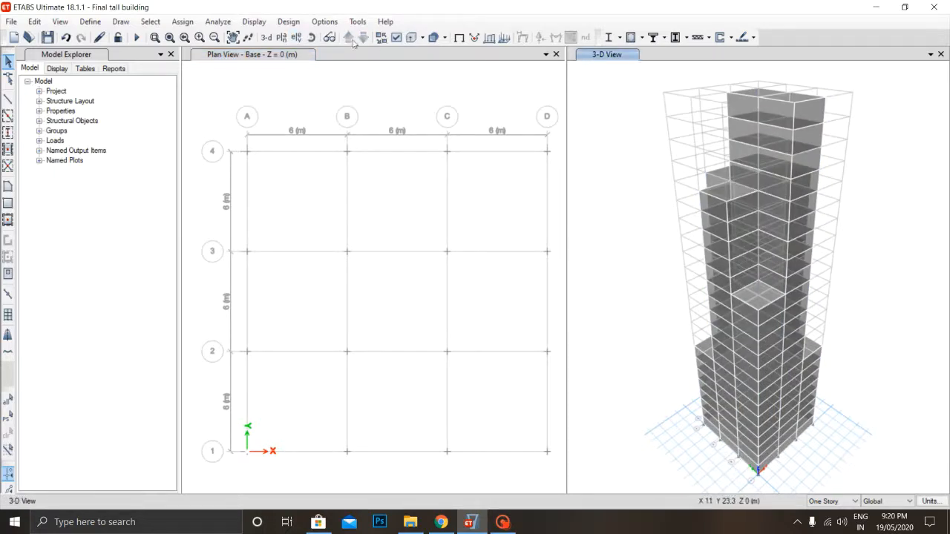
left_click(311, 37)
left_click_drag(650, 204, 729, 169)
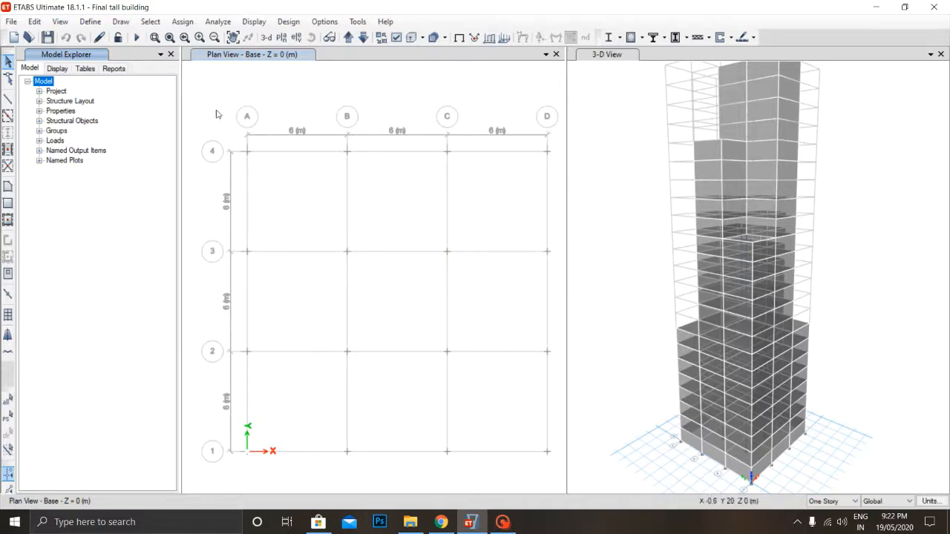
Step: Add a load pattern named Wind with type Wind, self weight multiplier 0 and auto lateral load Indian IS875:1987
left_click(90, 21)
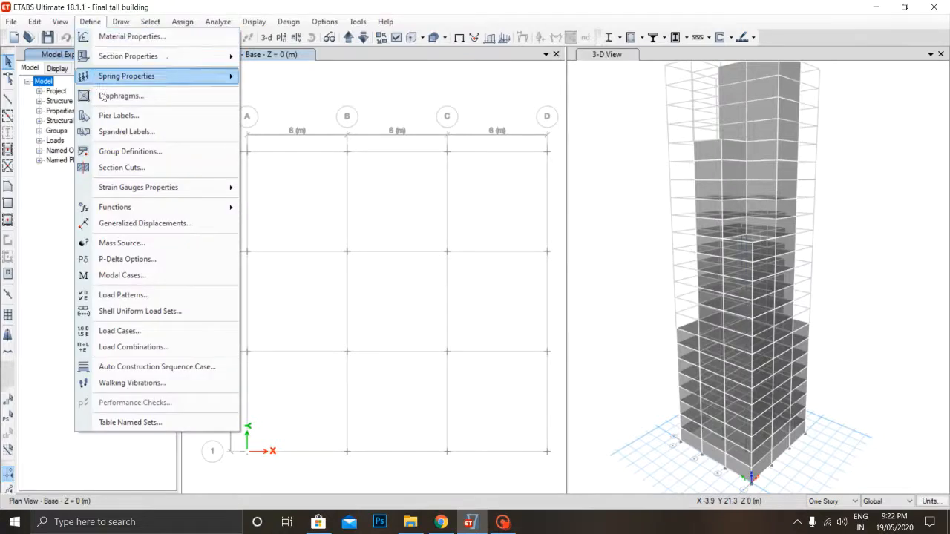
left_click(123, 294)
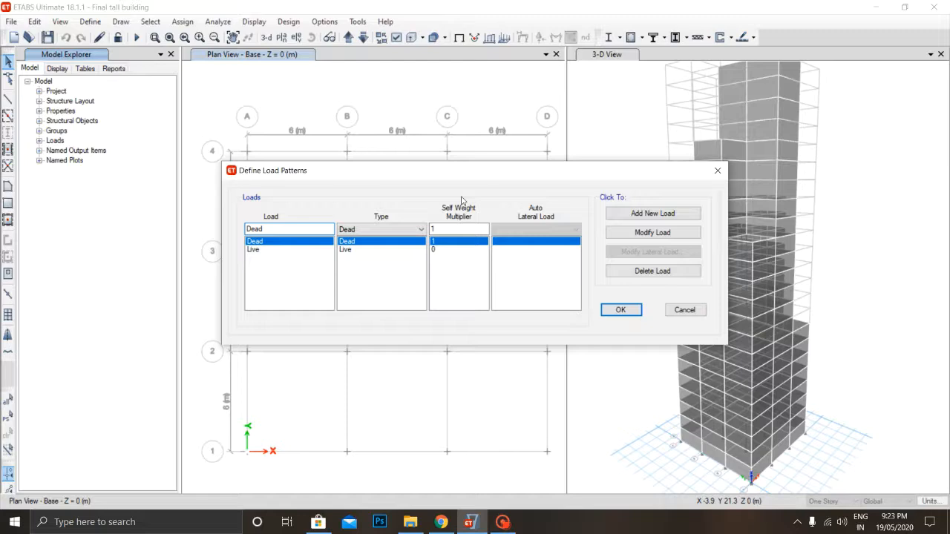
left_click(652, 216)
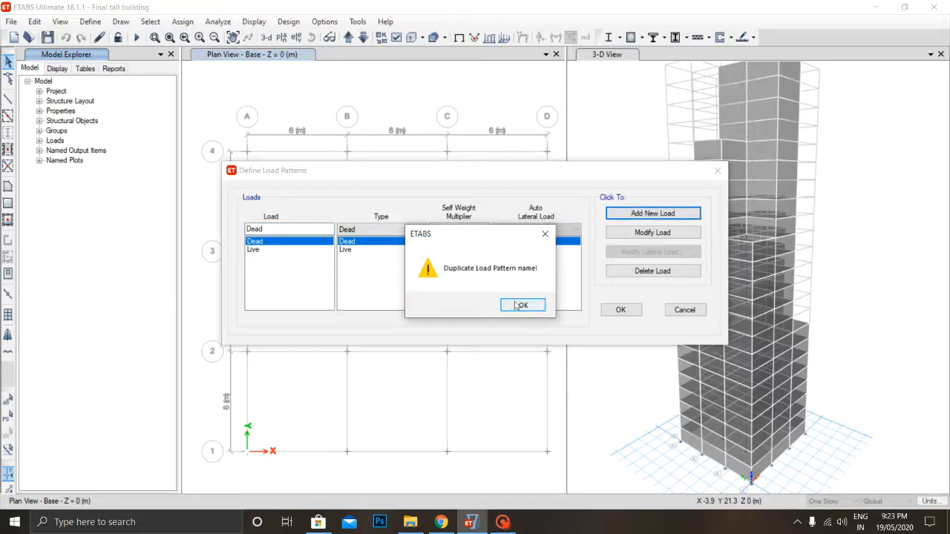
left_click(516, 303)
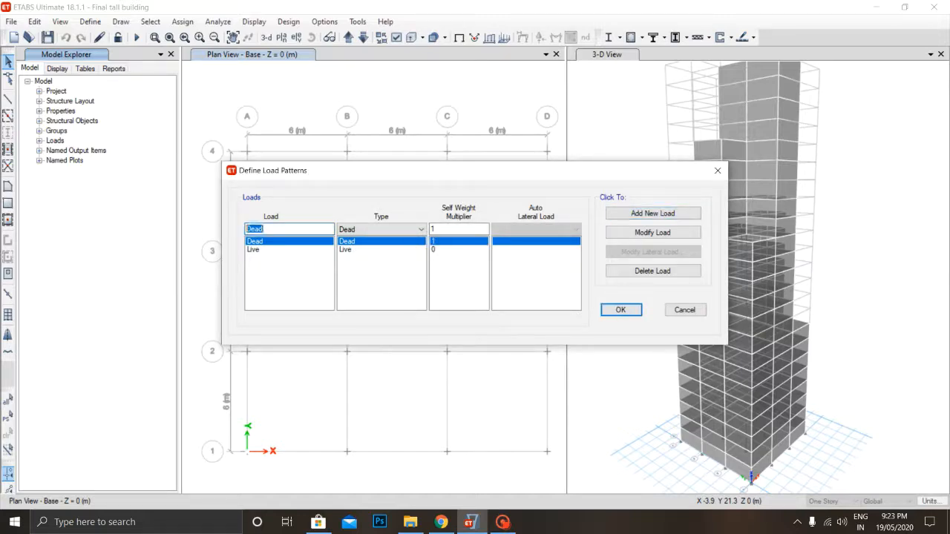
type("Wind")
left_click(380, 230)
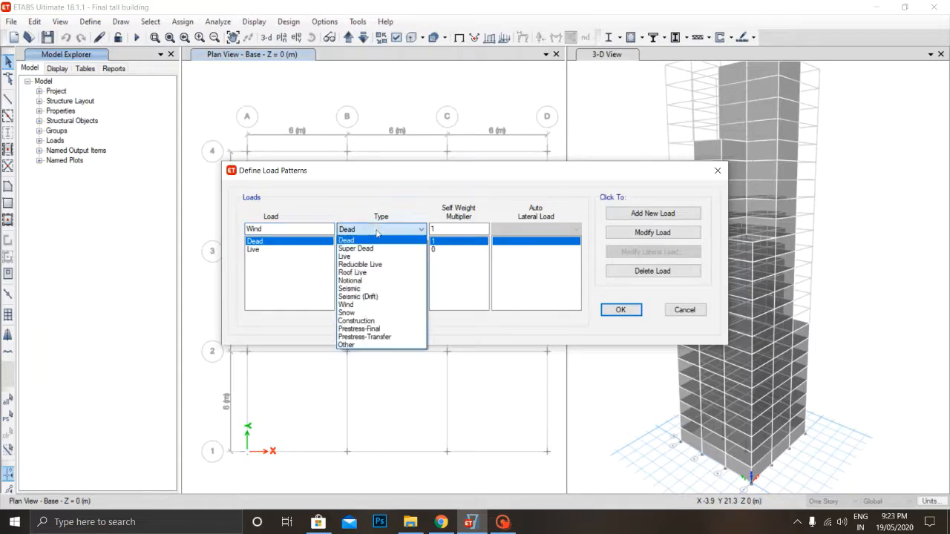
left_click(363, 306)
left_click(534, 229)
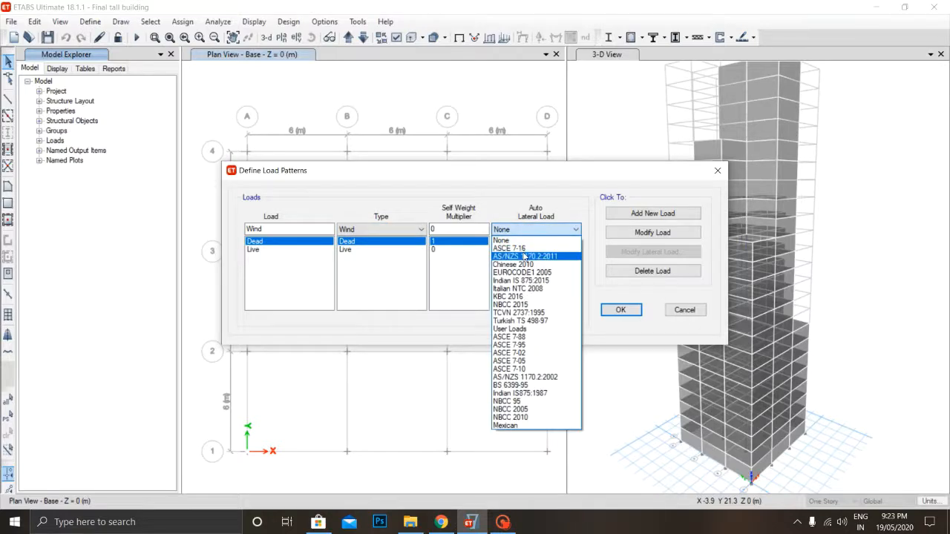
key("i")
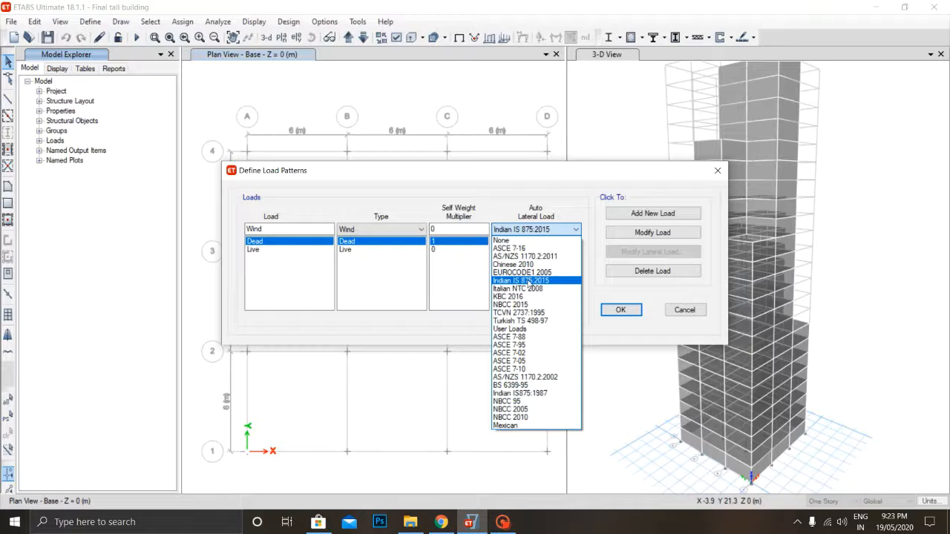
left_click(519, 393)
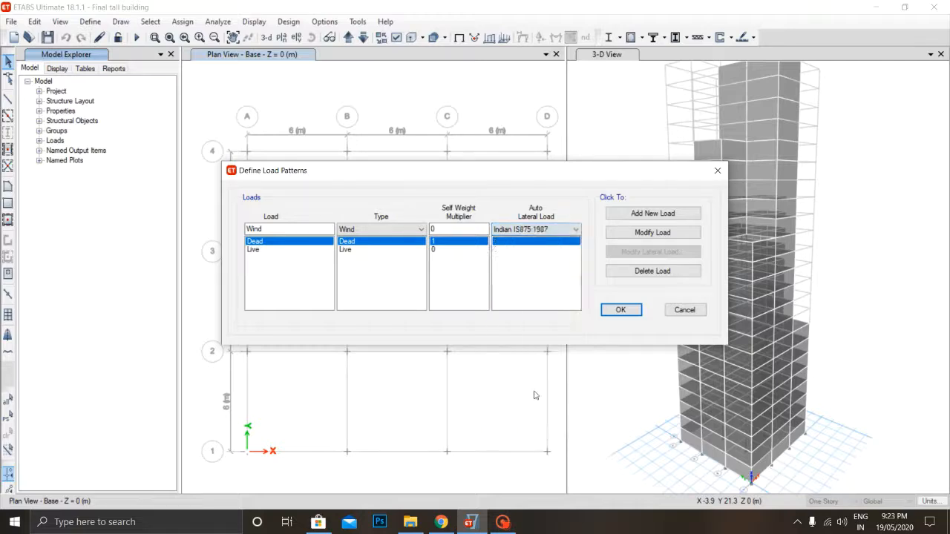
left_click(638, 214)
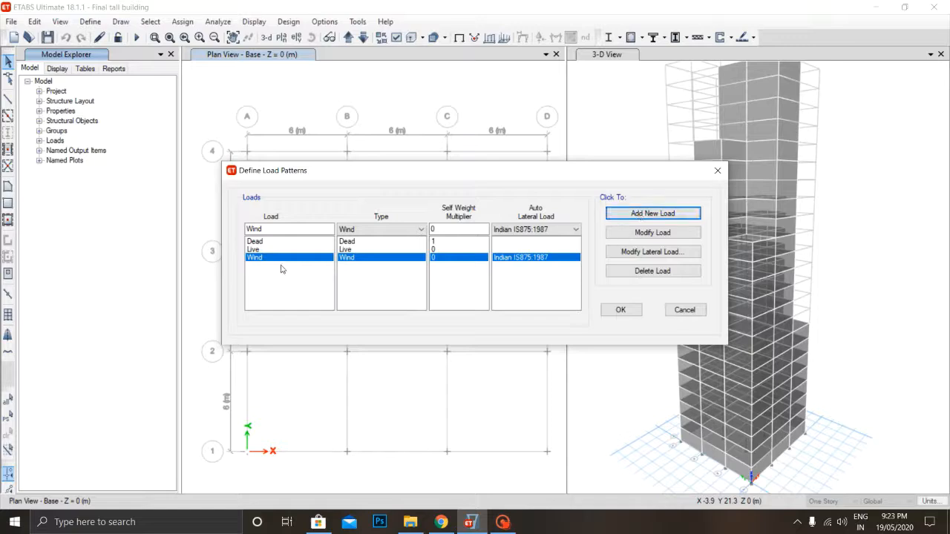
Step: Open the Wind pattern's lateral load settings and switch to Microsoft Edge to examine the basic wind speed map in is.875.3.2015.pdf
left_click(643, 254)
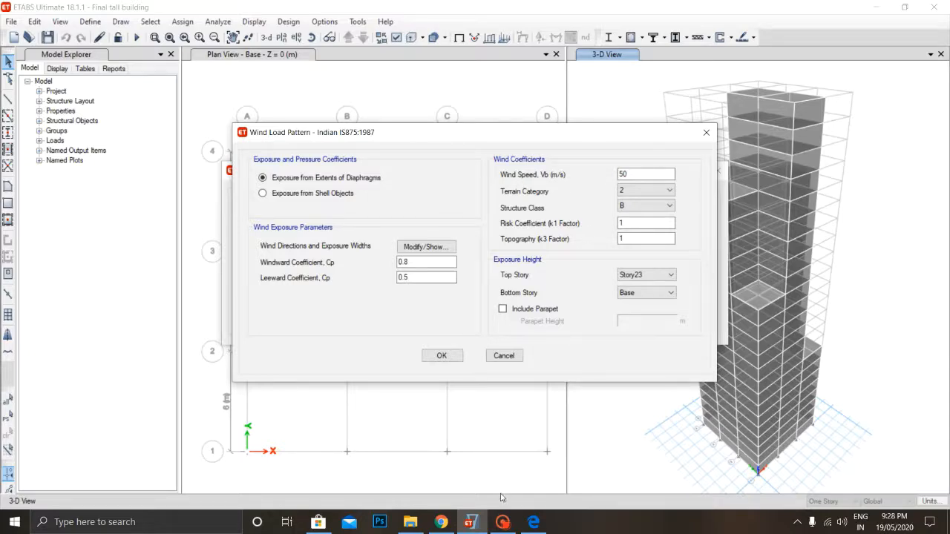
left_click(532, 522)
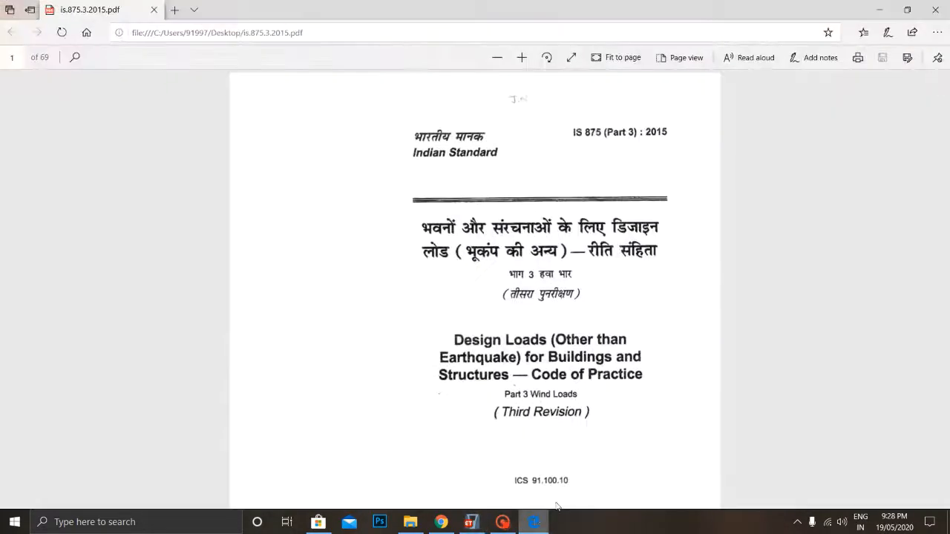
scroll(361, 188, "down", 10)
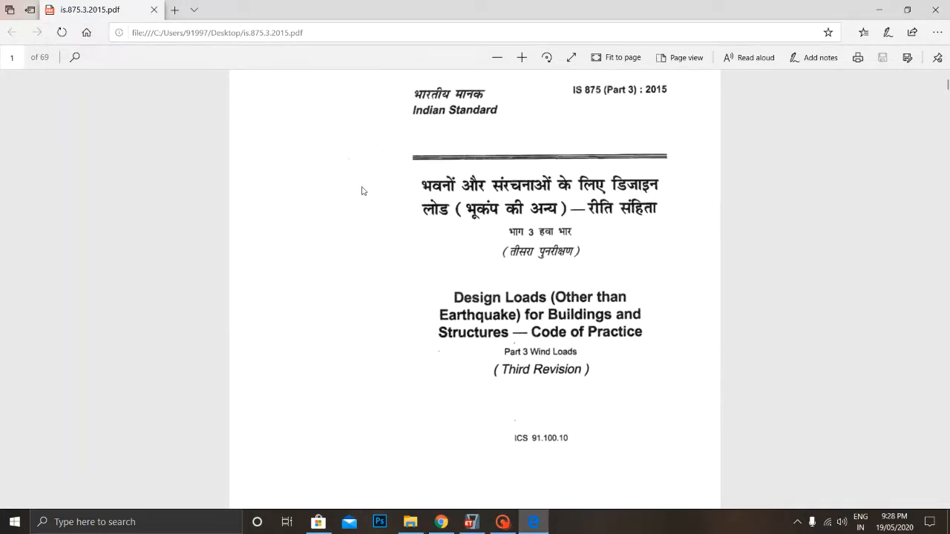
scroll(355, 246, "down", 15)
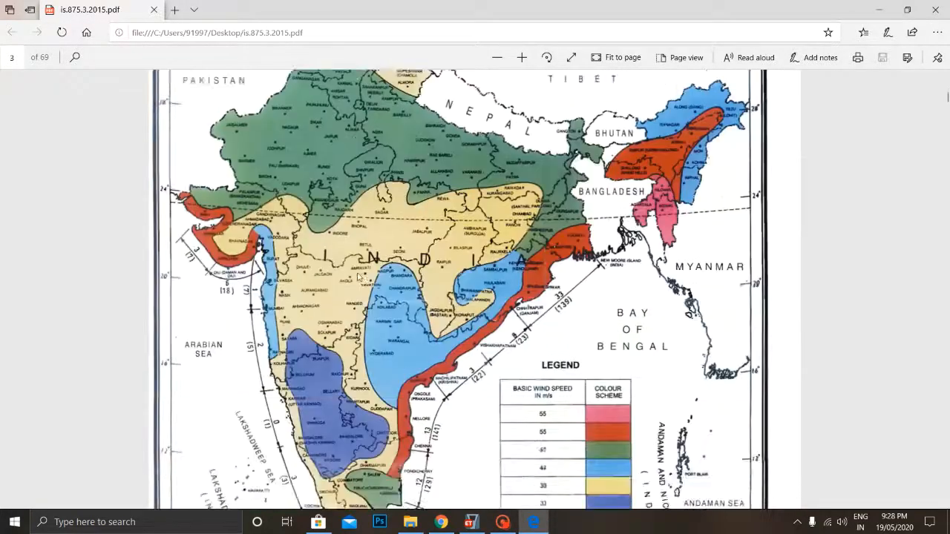
scroll(355, 267, "up", 5)
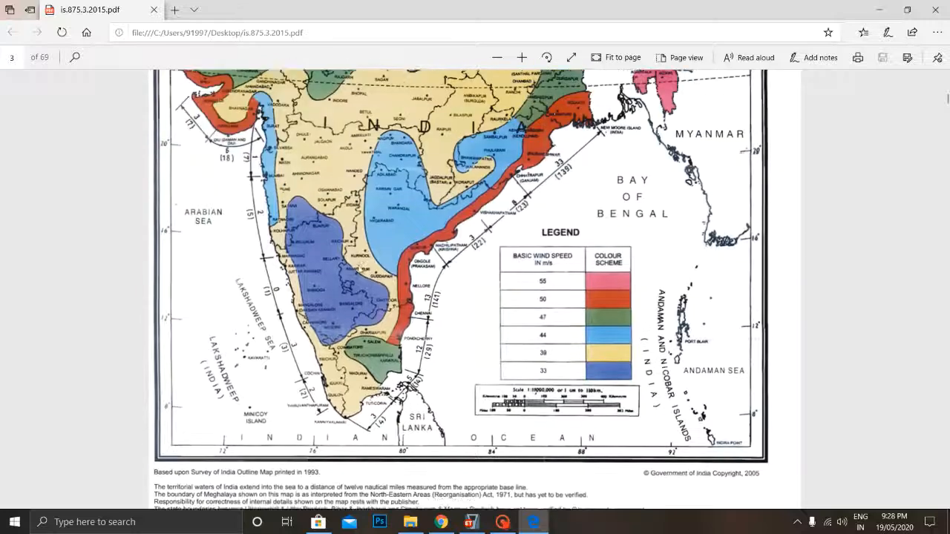
scroll(354, 267, "up", 2)
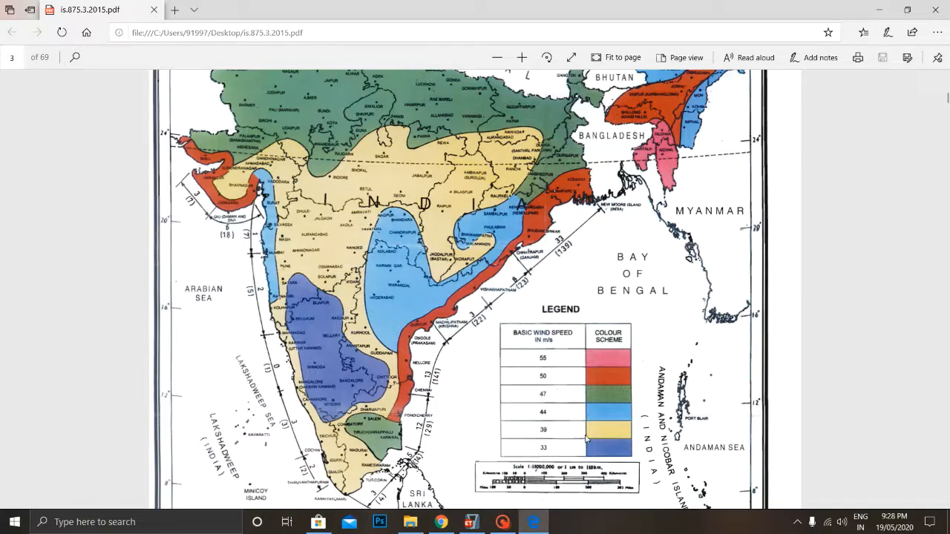
Step: Switch back to ETABS and set the Wind pattern's wind speed Vb to 33 m/s
left_click(470, 522)
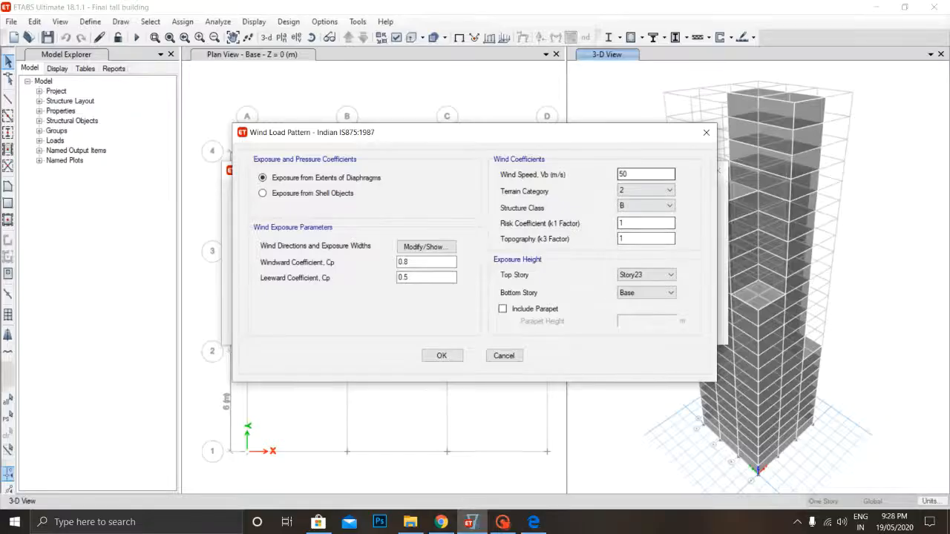
type("3")
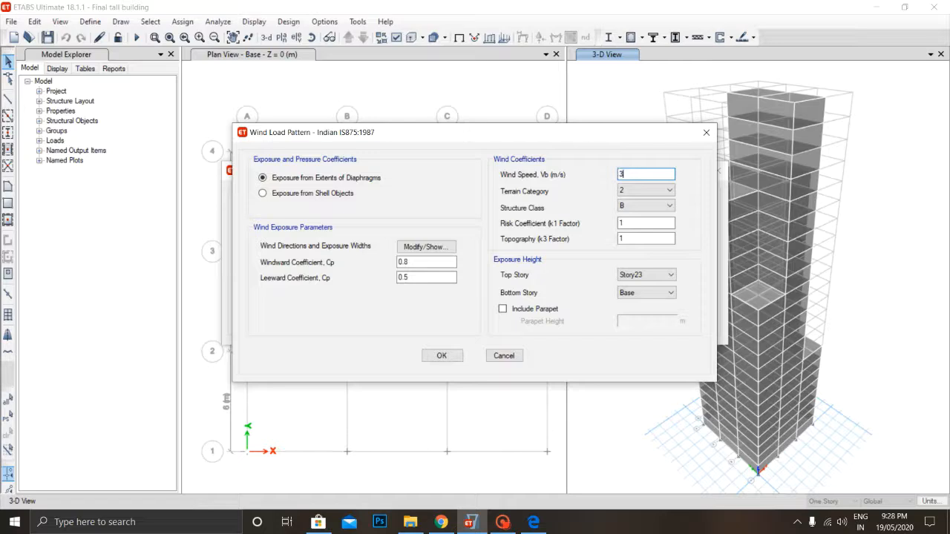
type("3")
key("Tab")
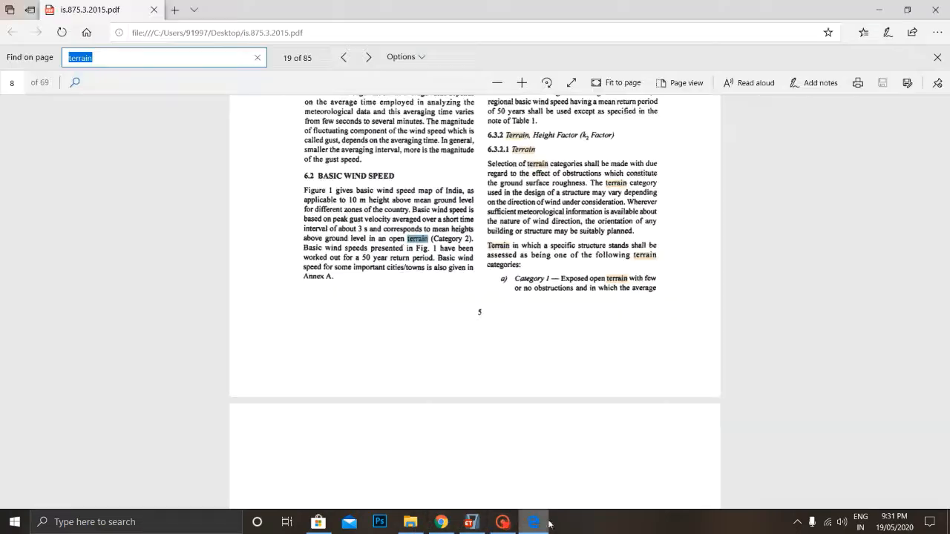
Step: Switch to Microsoft Edge and examine the terrain category descriptions and the Table 1 risk coefficients in is.875.3.2015.pdf
left_click(534, 521)
scroll(475, 301, "up", 1)
scroll(475, 301, "down", 2)
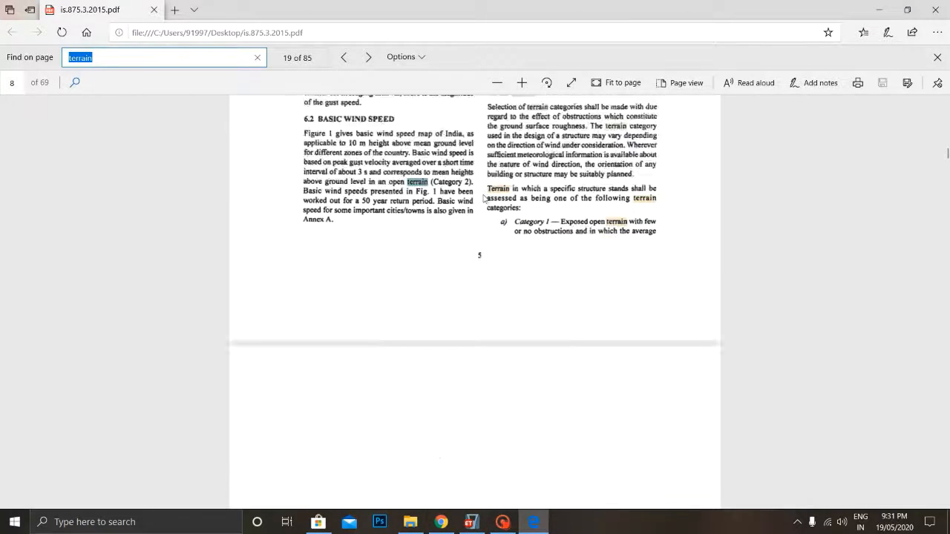
scroll(475, 301, "up", 2)
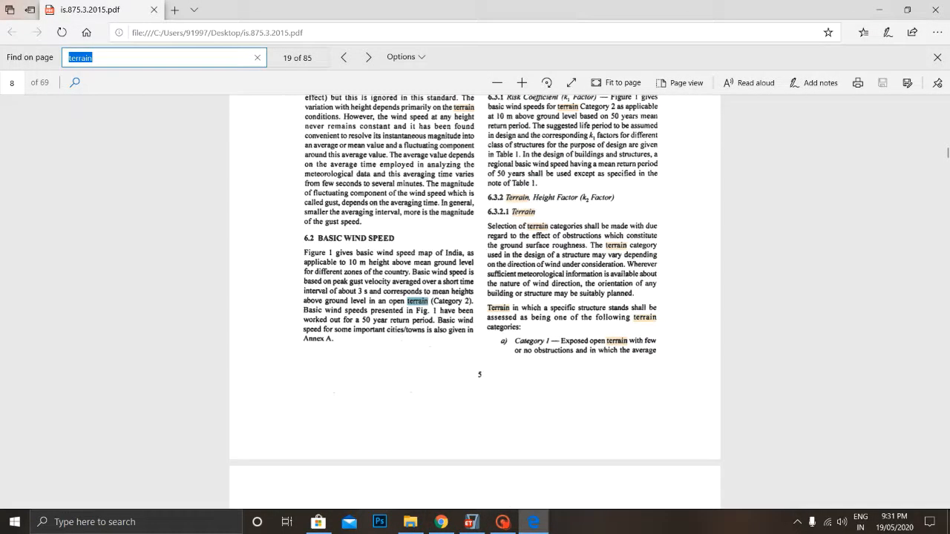
scroll(475, 301, "down", 1)
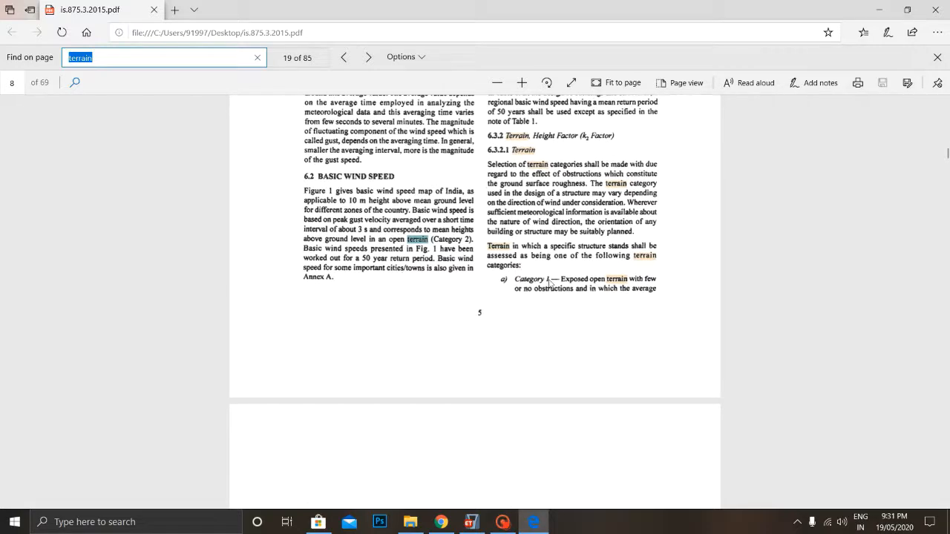
scroll(604, 291, "down", 5)
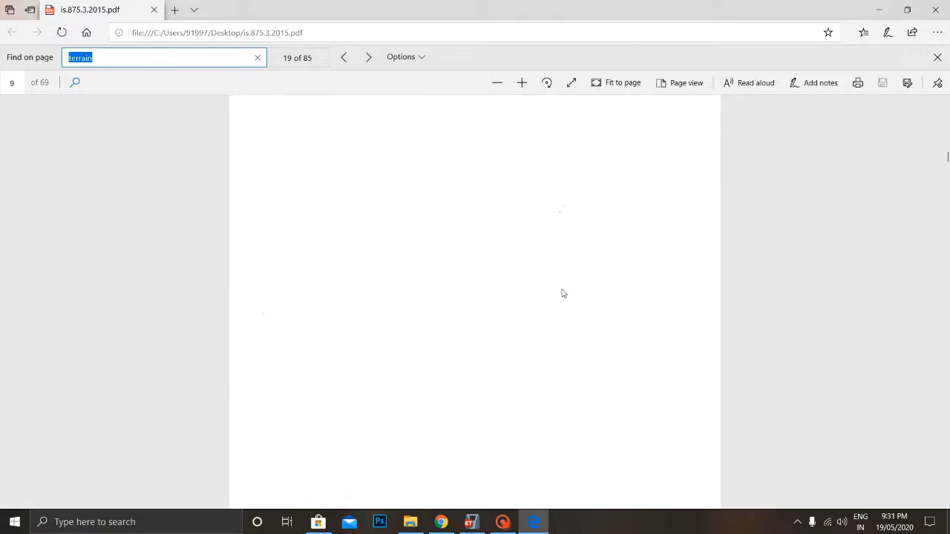
scroll(562, 294, "down", 5)
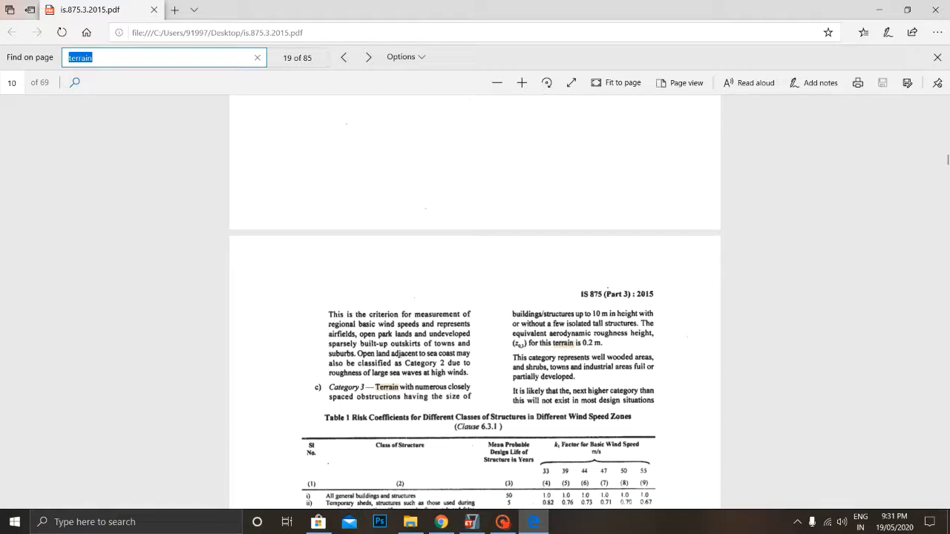
scroll(475, 301, "down", 10)
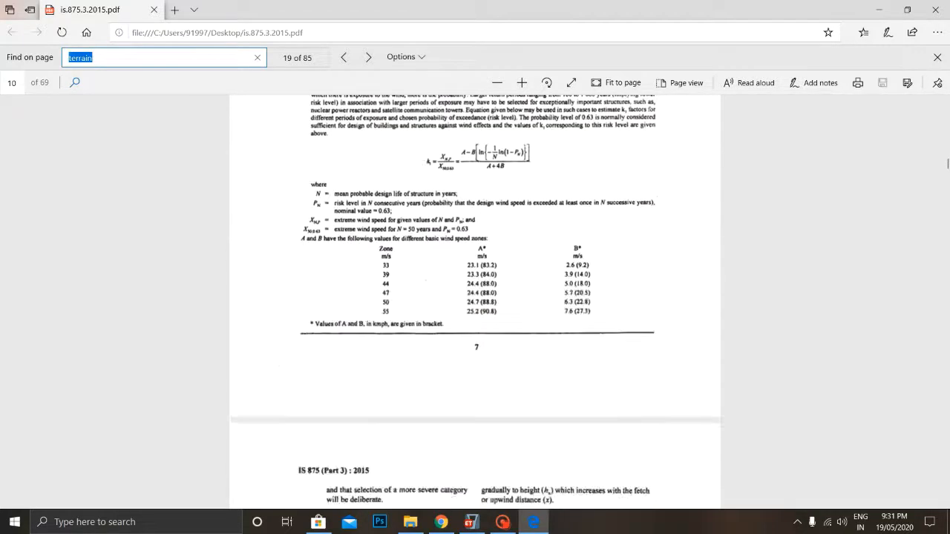
scroll(475, 301, "up", 10)
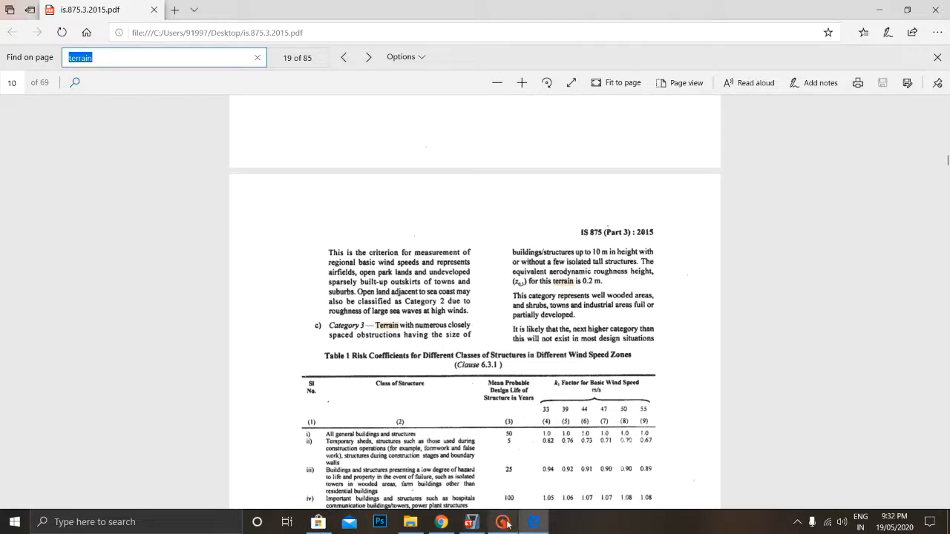
Step: Switch back to ETABS and open the Terrain Category choices of the Wind load pattern
left_click(470, 521)
left_click(635, 191)
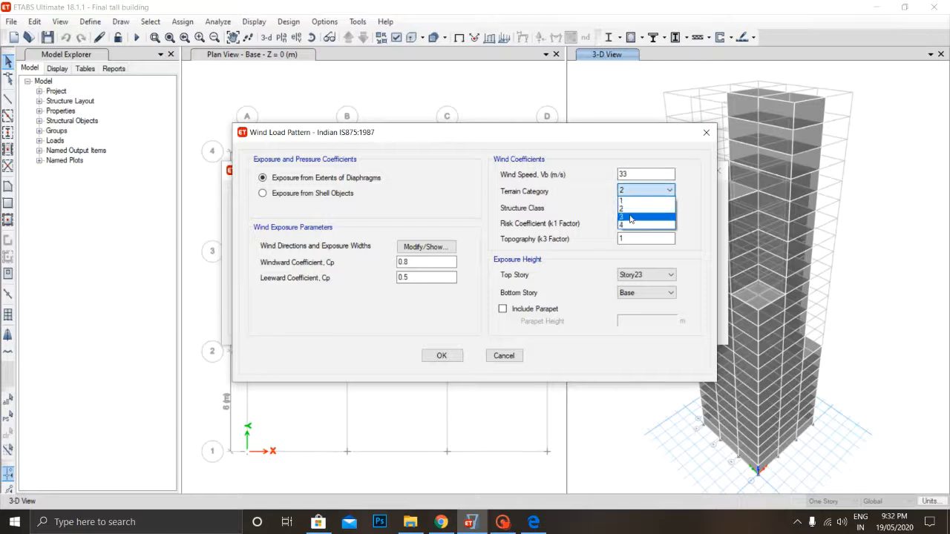
Step: Set the wind load pattern's terrain category to 3 and its structure class to A
left_click(630, 217)
left_click(632, 206)
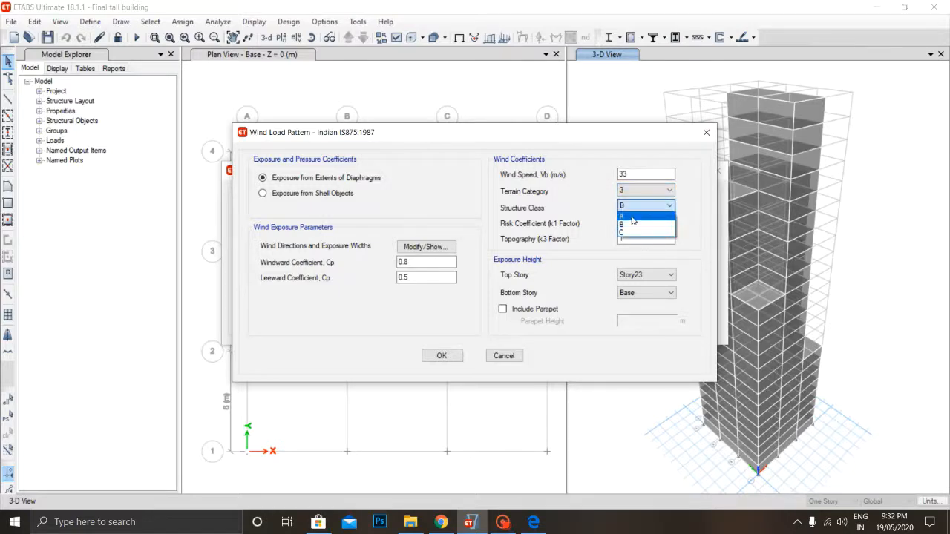
left_click(633, 217)
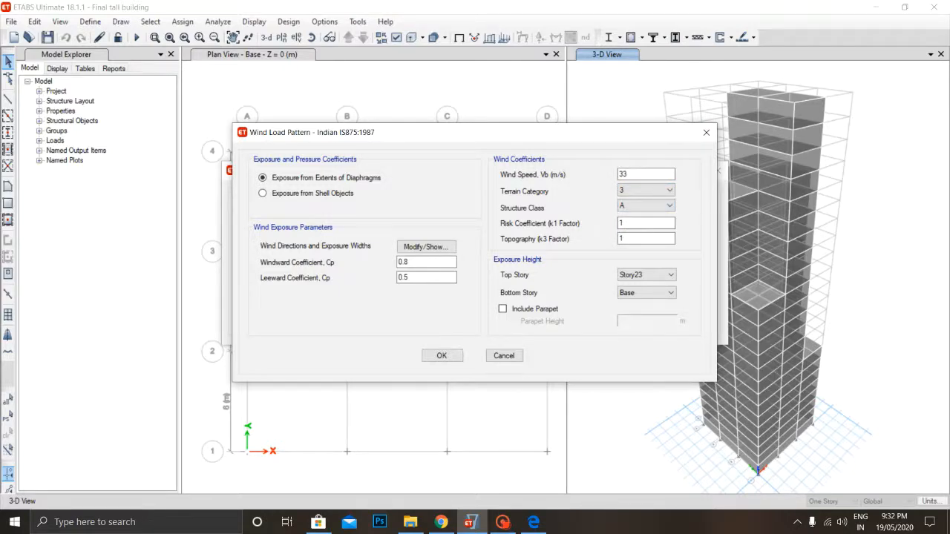
Step: Switch to the IS 875 (Part 3) PDF in Edge and examine Table 1 for the k1 risk coefficient of general buildings
left_click(629, 222)
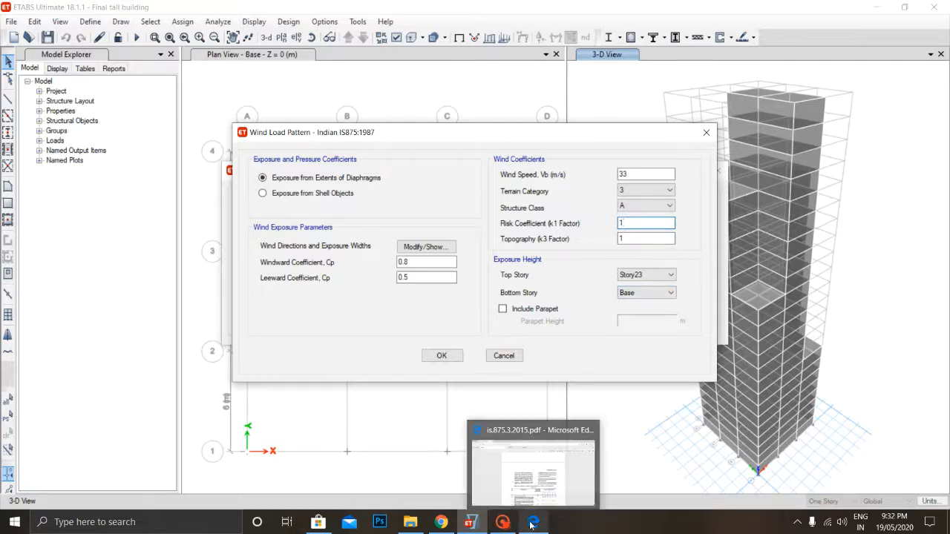
left_click(621, 239)
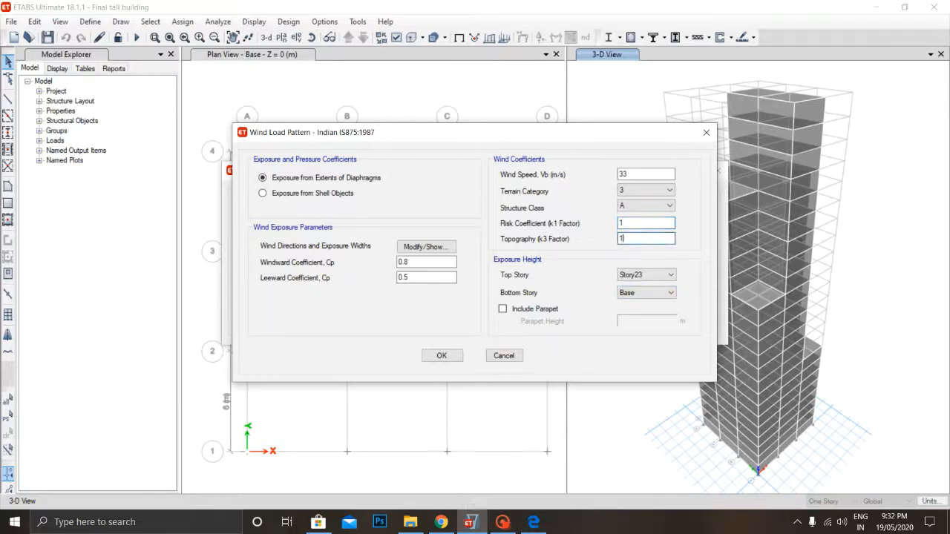
left_click(623, 222)
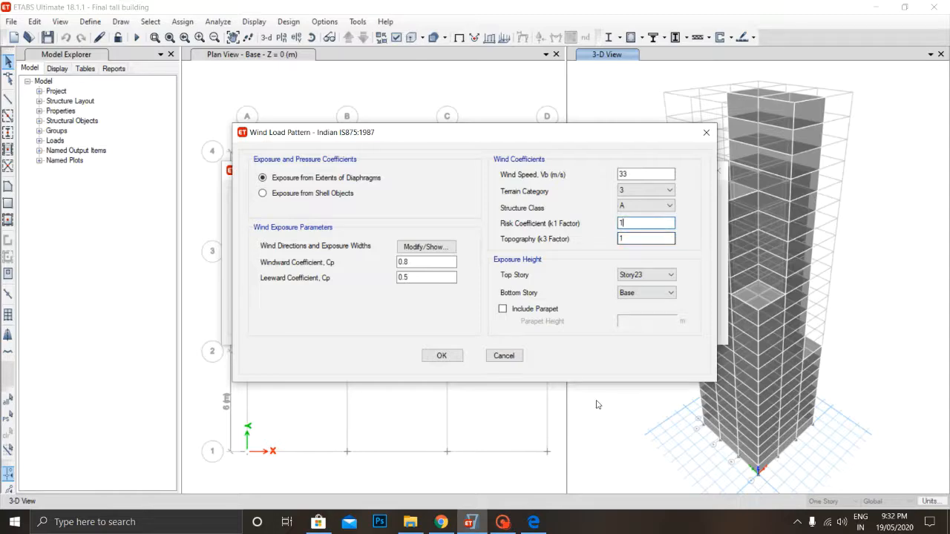
left_click(524, 526)
scroll(601, 353, "down", 5)
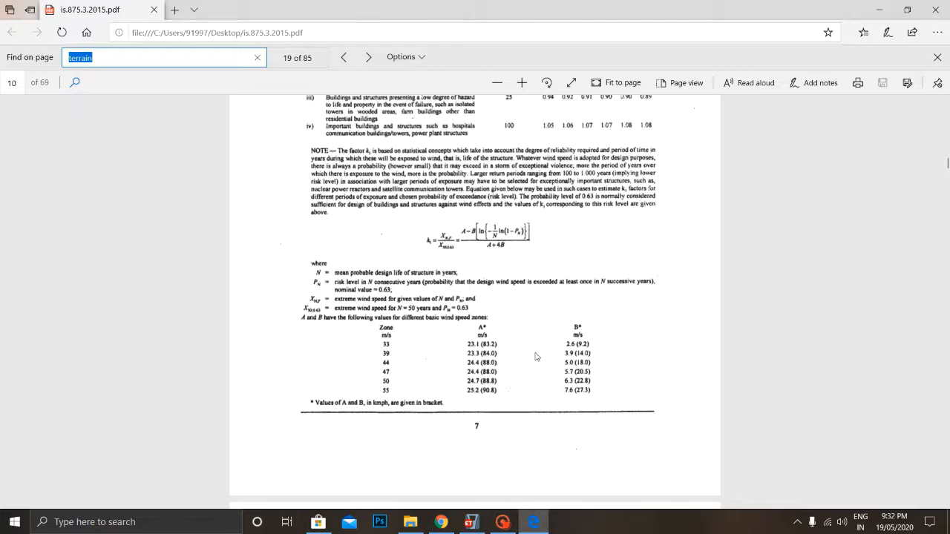
scroll(561, 357, "up", 10)
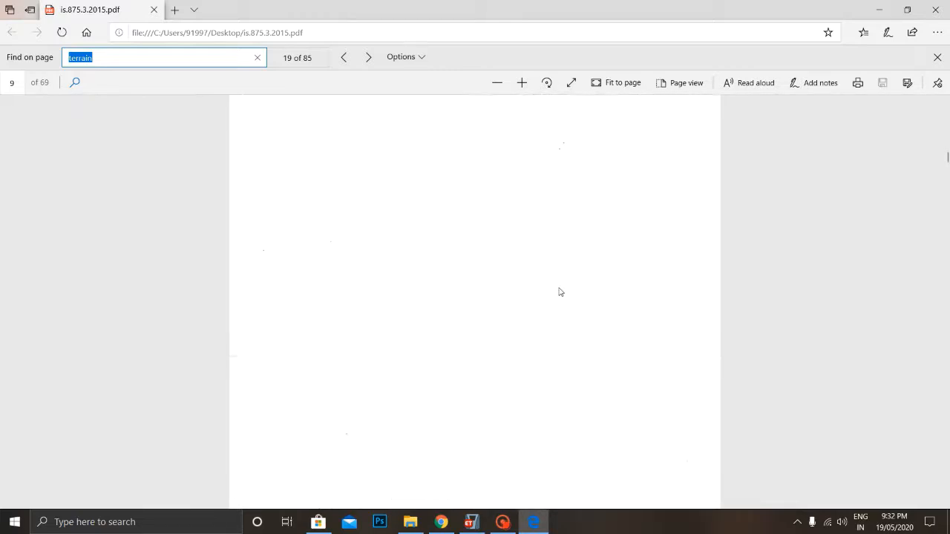
type("Risc")
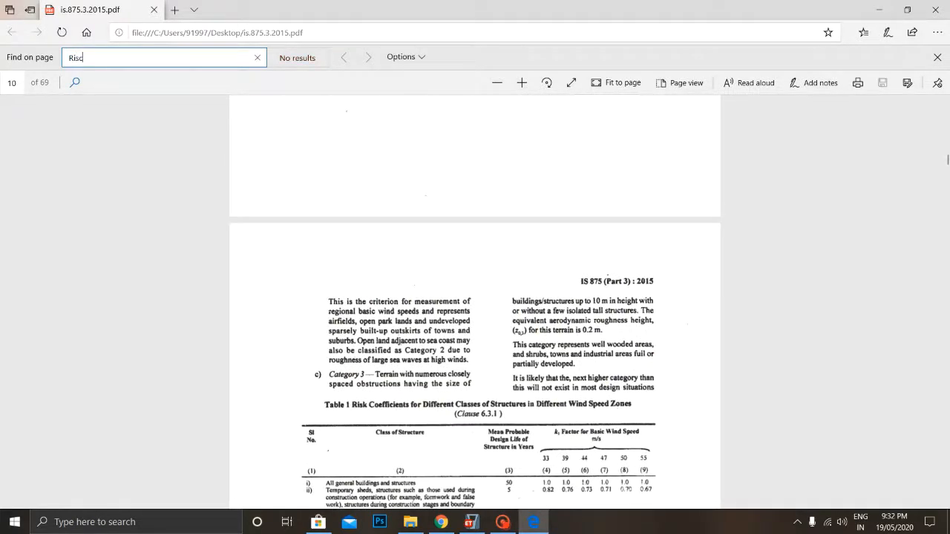
scroll(475, 302, "down", 2)
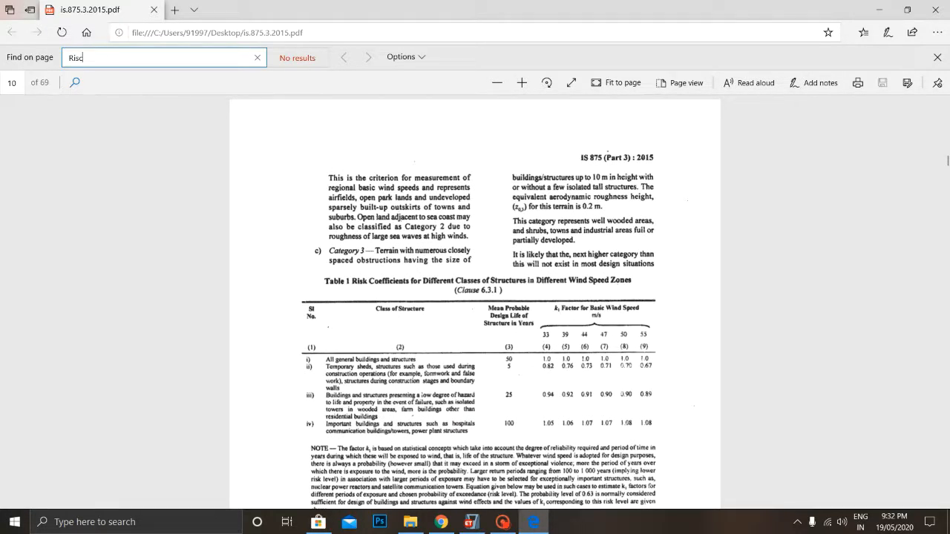
left_click(532, 319)
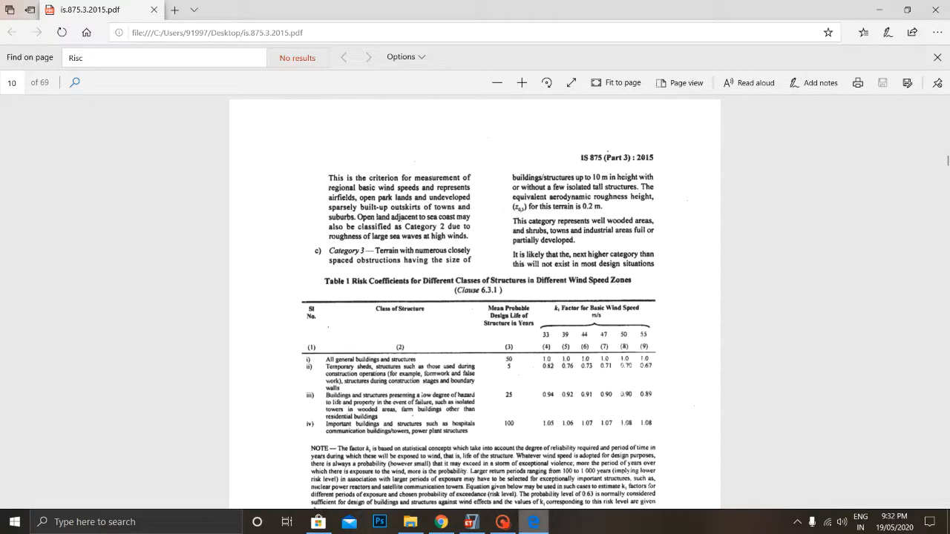
Step: Search the IS 875 PDF for "Topo" and read clause 6.3.3 on the topography k3 factor
left_click(475, 524)
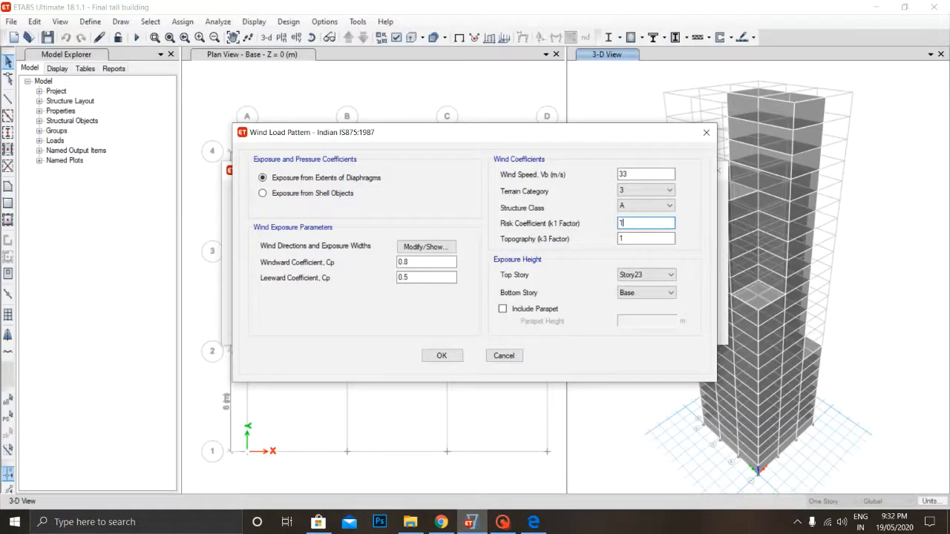
left_click(533, 522)
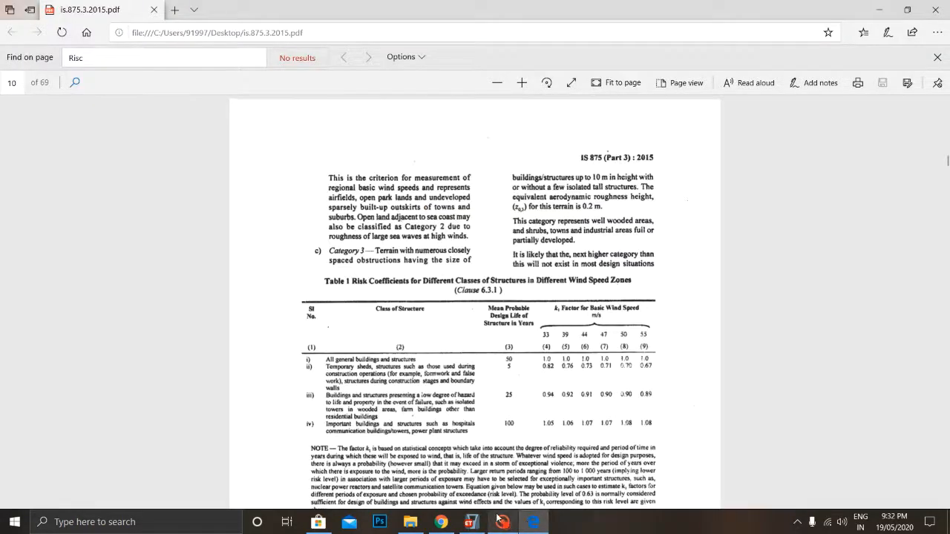
left_click(503, 522)
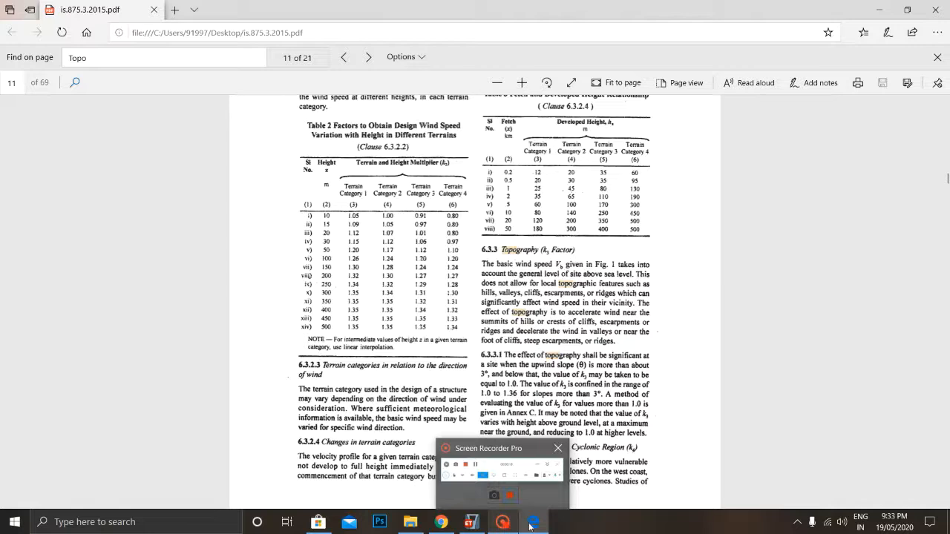
Step: Switch back to ETABS and accept the Indian IS875:1987 wind load settings and the load pattern definitions
left_click(473, 523)
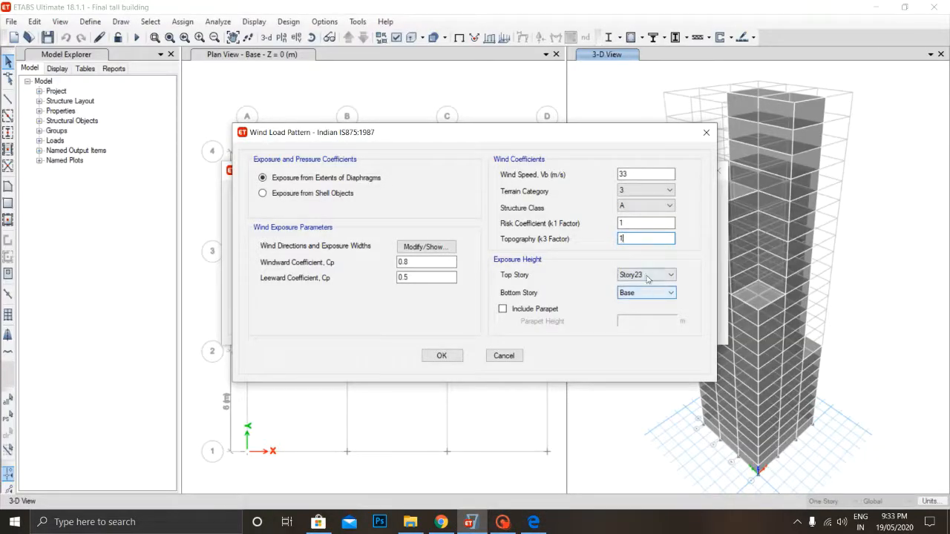
left_click(441, 356)
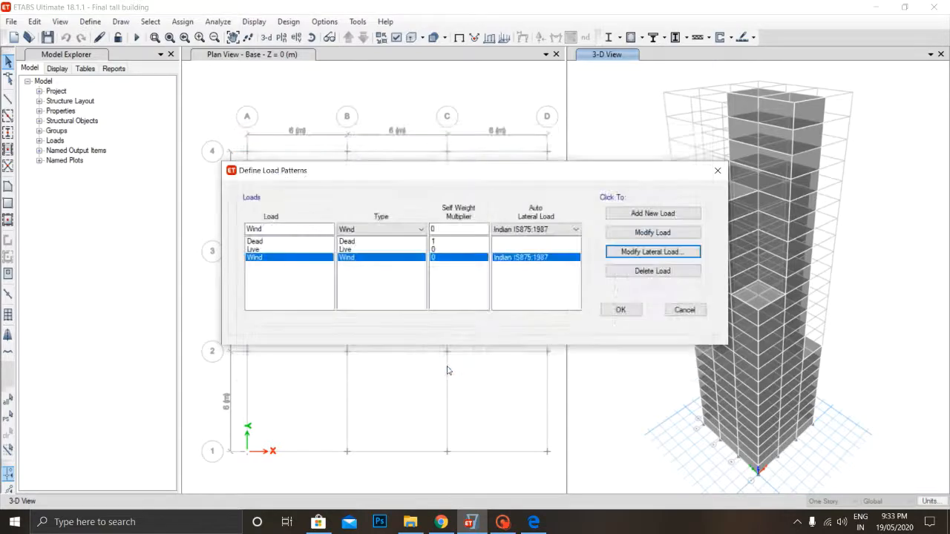
left_click(620, 310)
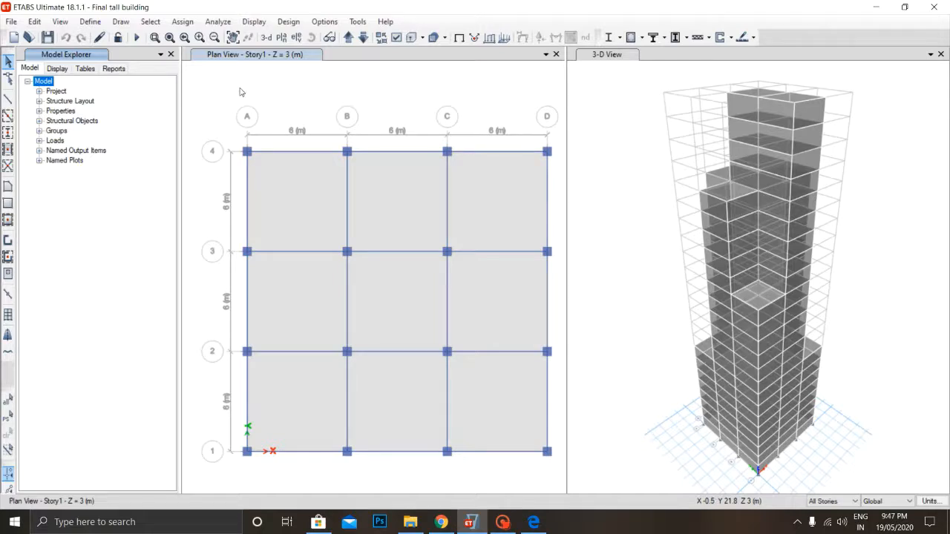
Step: Change the plan view to the elevation along grid line A
left_click(270, 52)
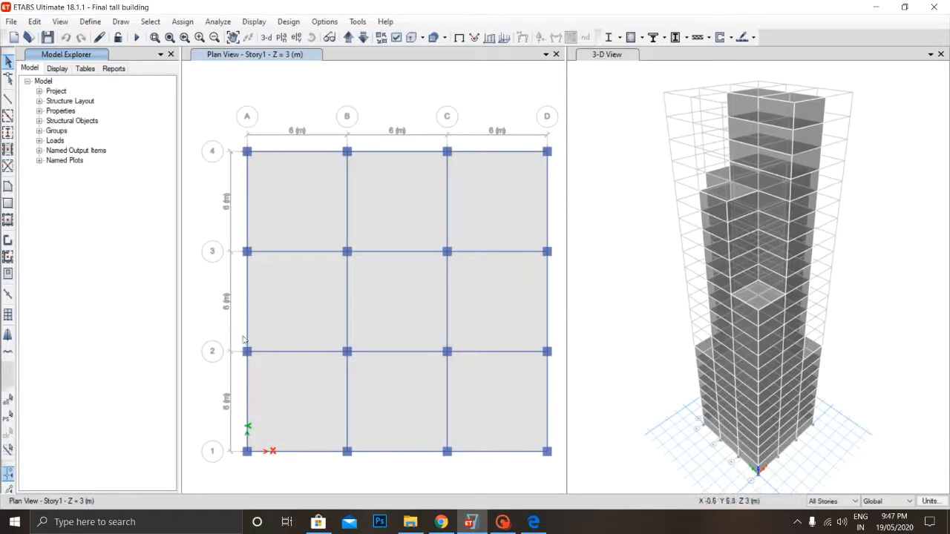
left_click(296, 38)
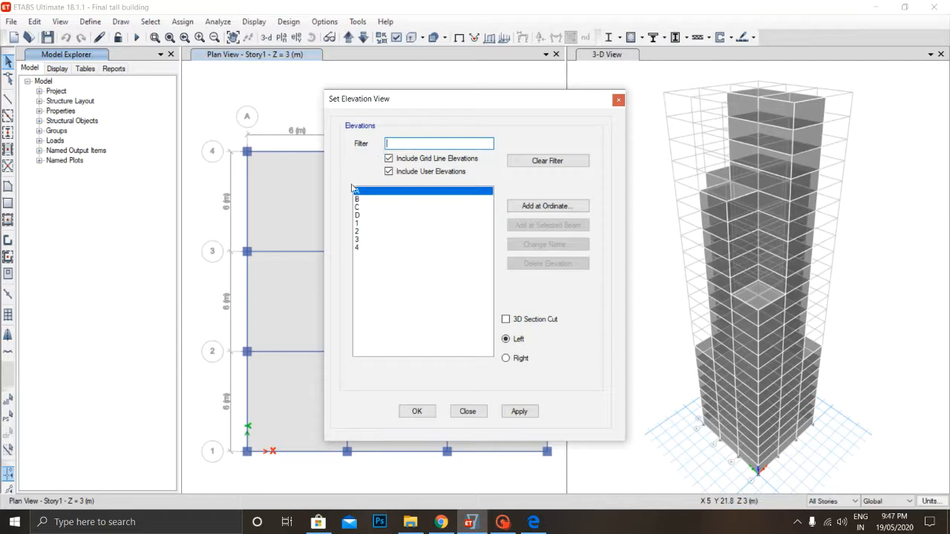
left_click(524, 414)
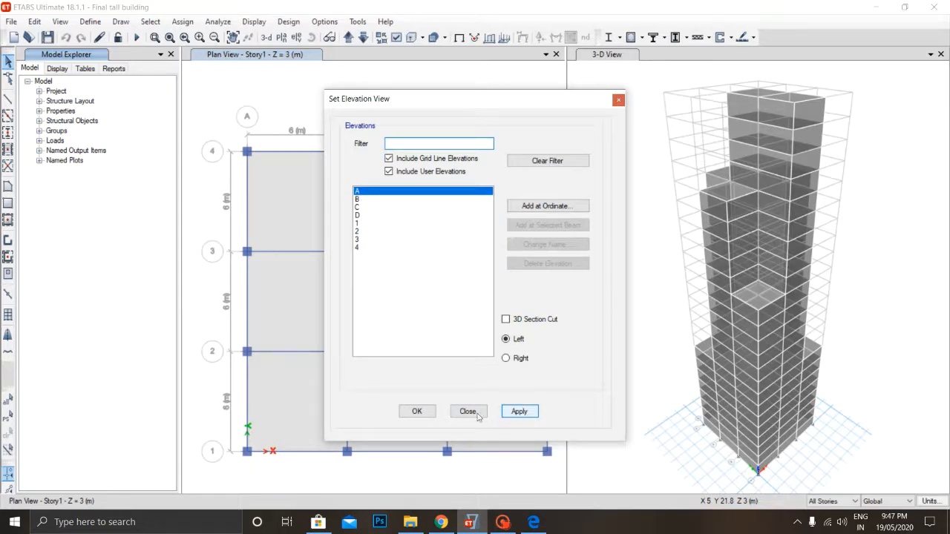
left_click(417, 413)
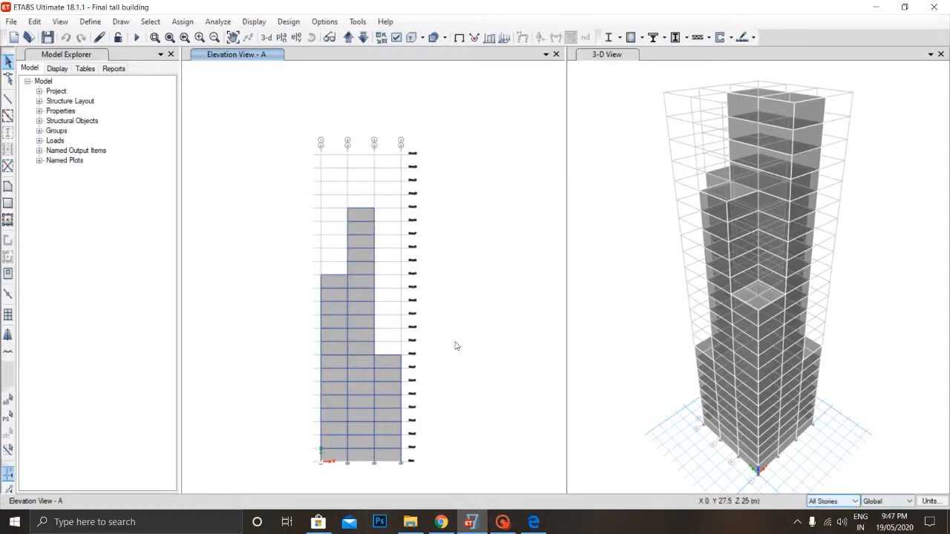
Step: Select all the shell panels in all three bays of elevation A
scroll(416, 291, "up", 5)
scroll(272, 269, "up", 3)
scroll(222, 240, "down", 6)
scroll(475, 279, "up", 5)
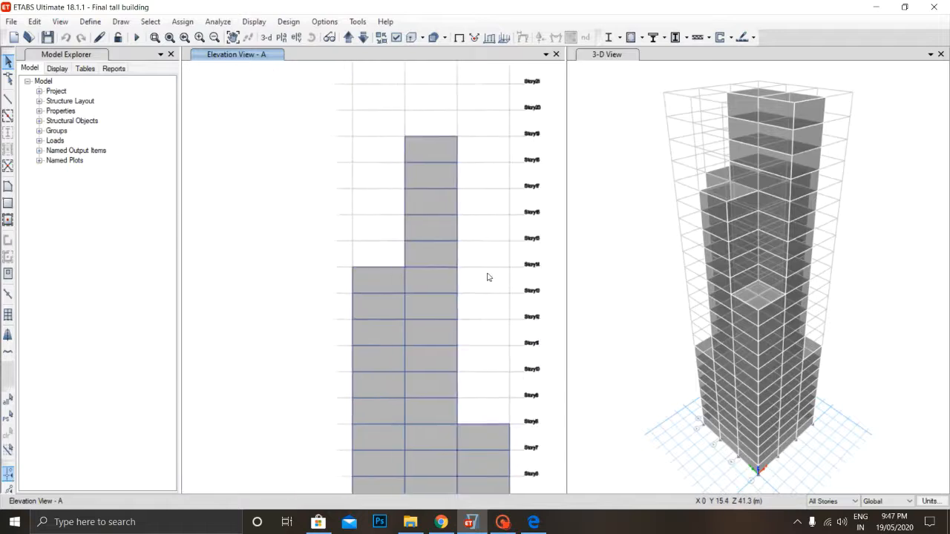
left_click(326, 257)
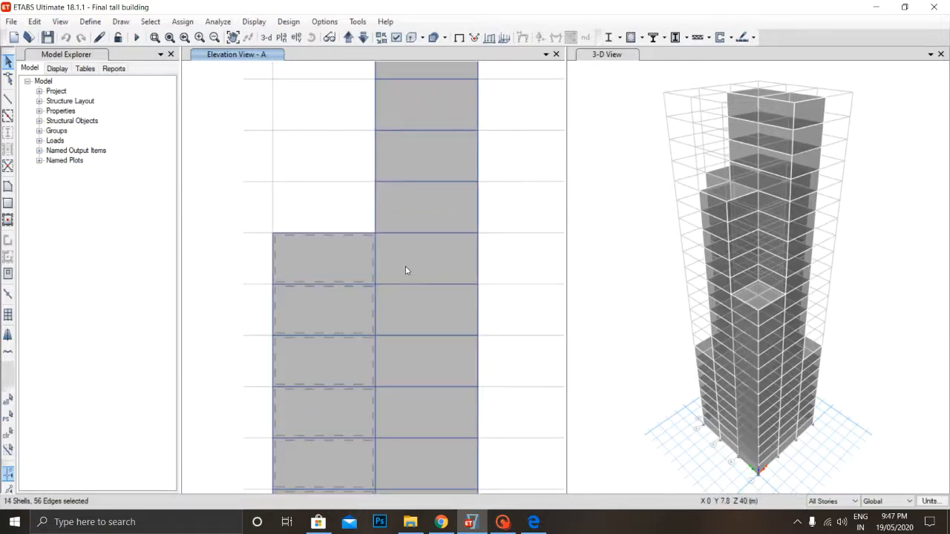
scroll(407, 265, "down", 2)
left_click(406, 271)
scroll(460, 308, "down", 2)
scroll(415, 349, "up", 3)
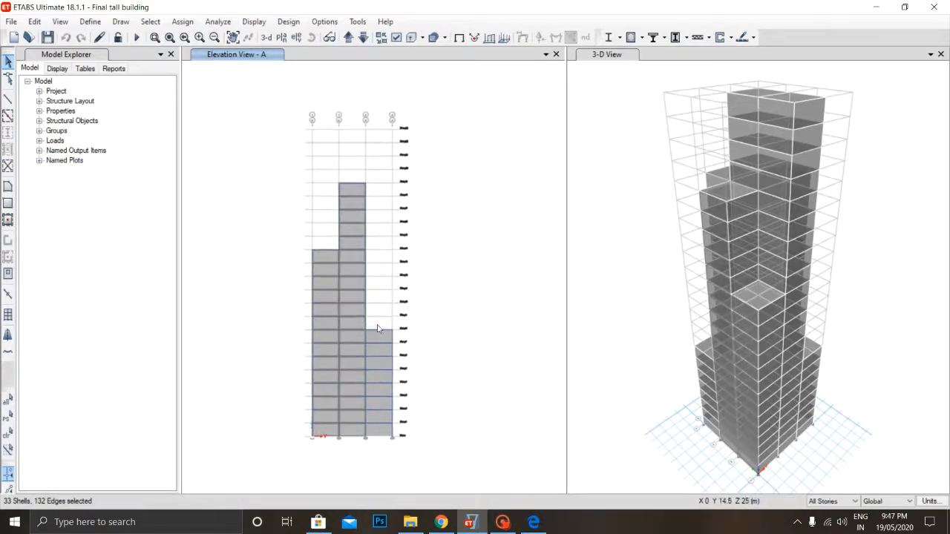
left_click(393, 351)
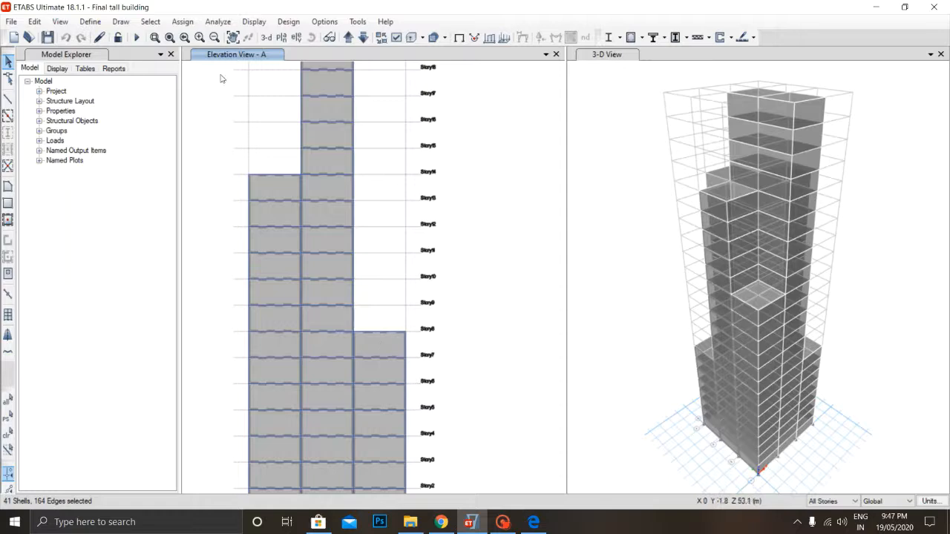
Step: Open the wind pressure coefficient load assignment for the selected shells and its Cp value for editing
left_click(183, 21)
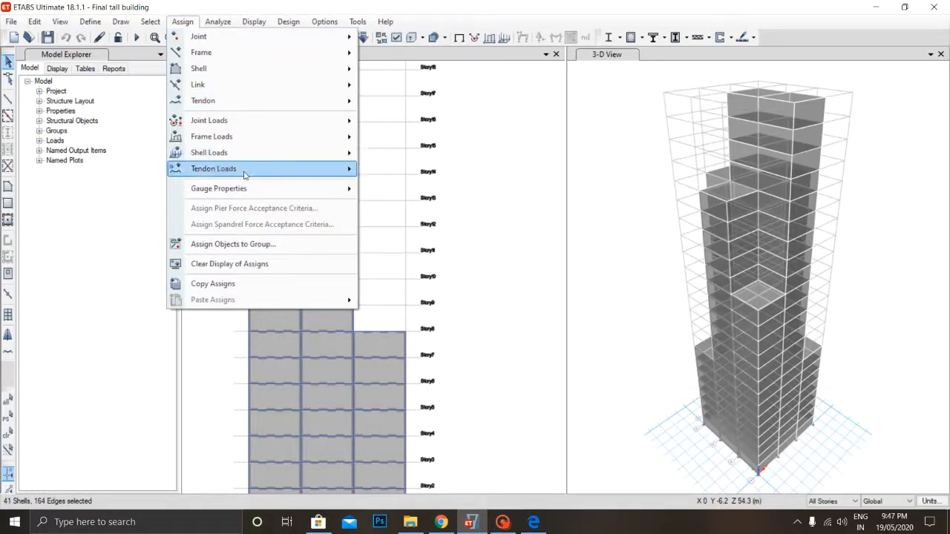
mouse_move(244, 173)
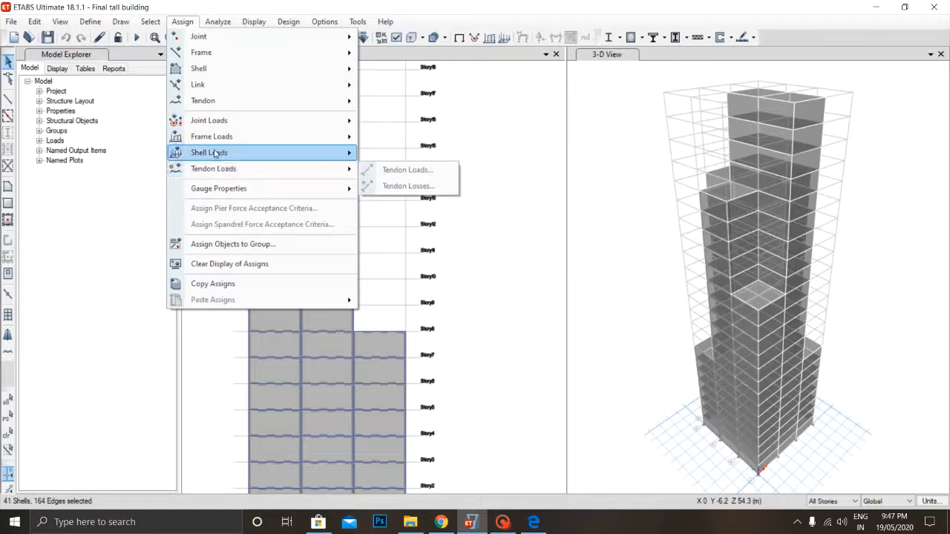
mouse_move(214, 153)
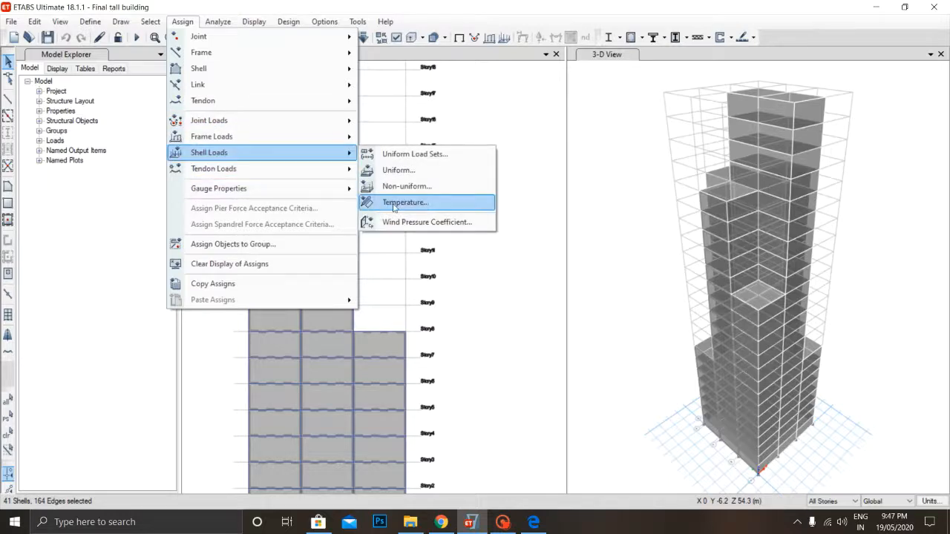
left_click(403, 221)
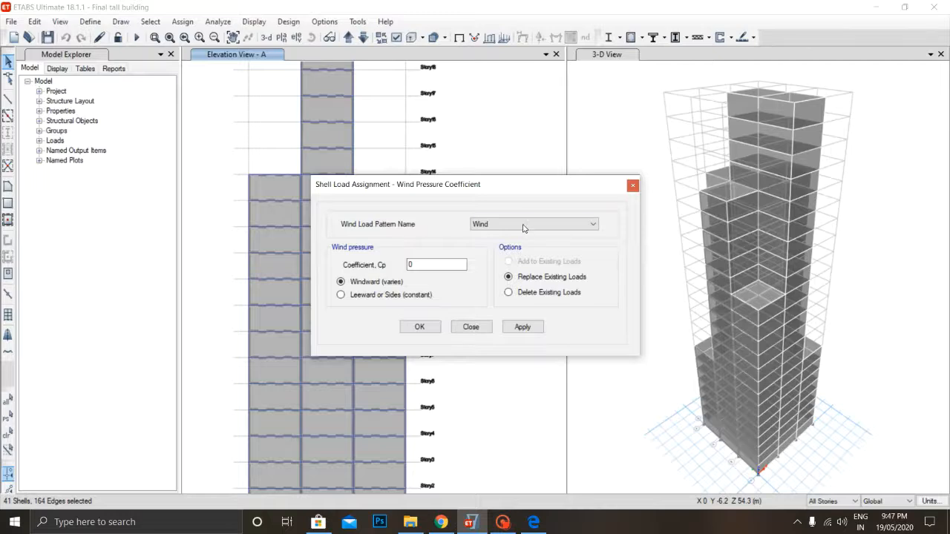
double_click(441, 266)
Step: Switch to the IS 875 (Part 3) PDF and examine Table 5's external pressure coefficients for the building's height and plan ratios
left_click(533, 522)
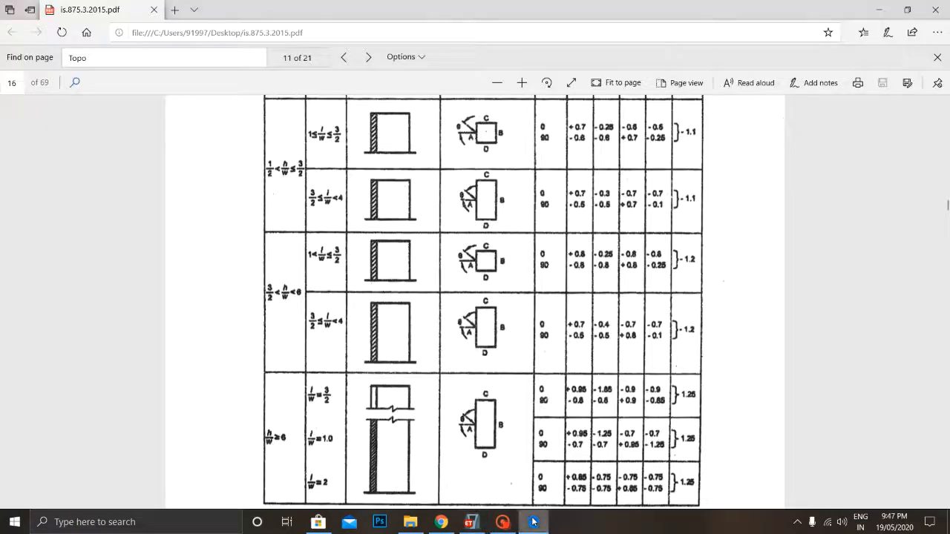
scroll(483, 296, "up", 3)
scroll(483, 297, "down", 5)
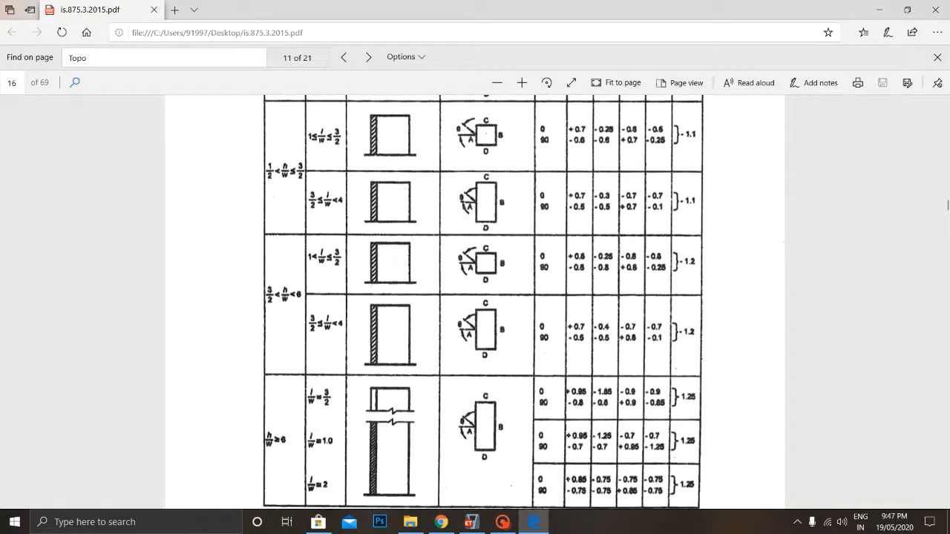
scroll(483, 297, "up", 4)
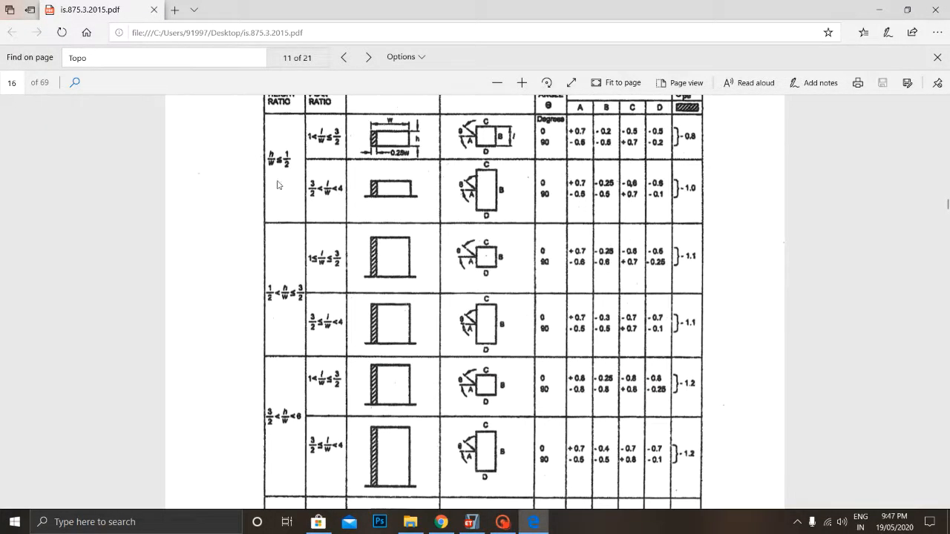
scroll(277, 184, "up", 2)
scroll(284, 245, "down", 1)
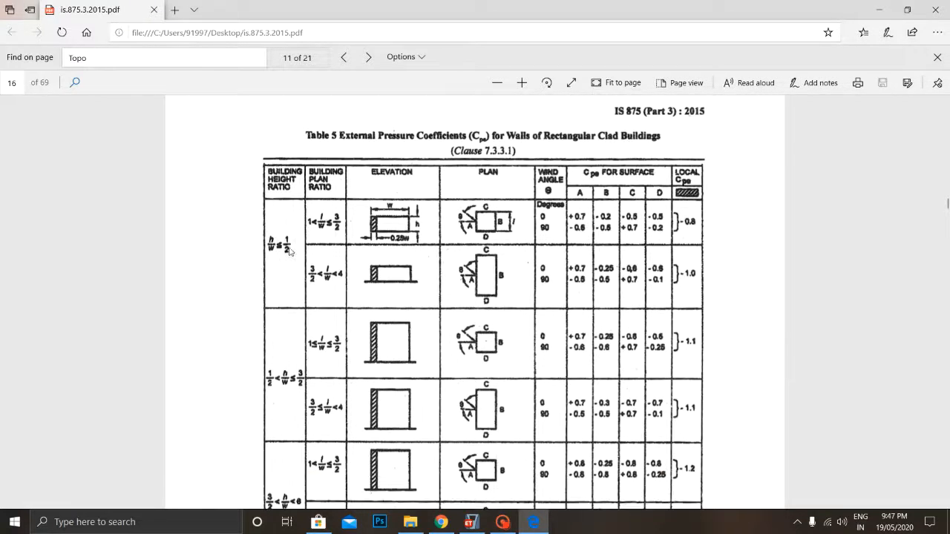
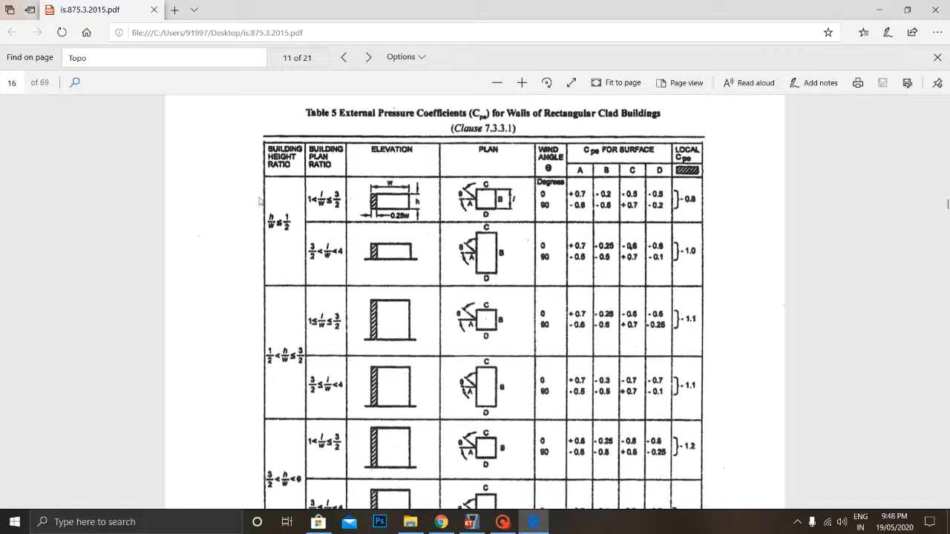
scroll(288, 399, "down", 1)
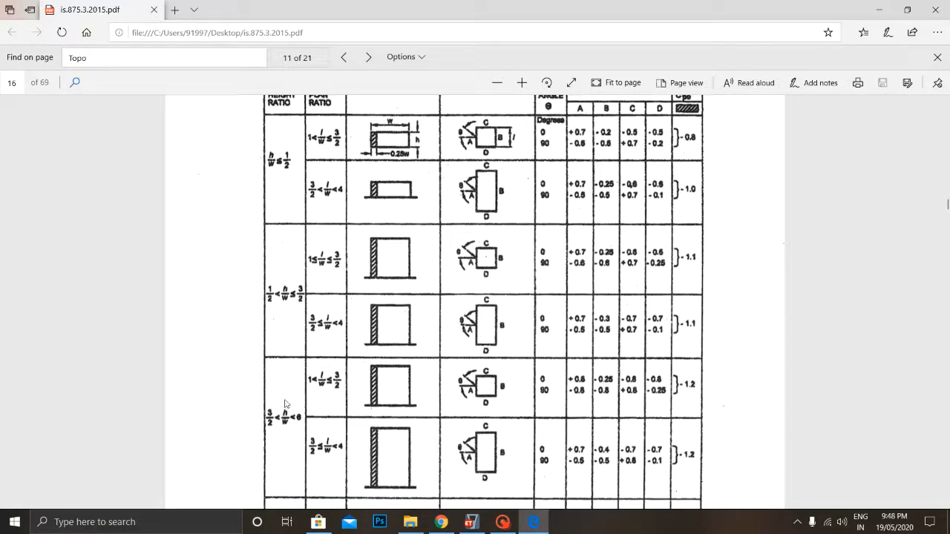
scroll(288, 402, "down", 3)
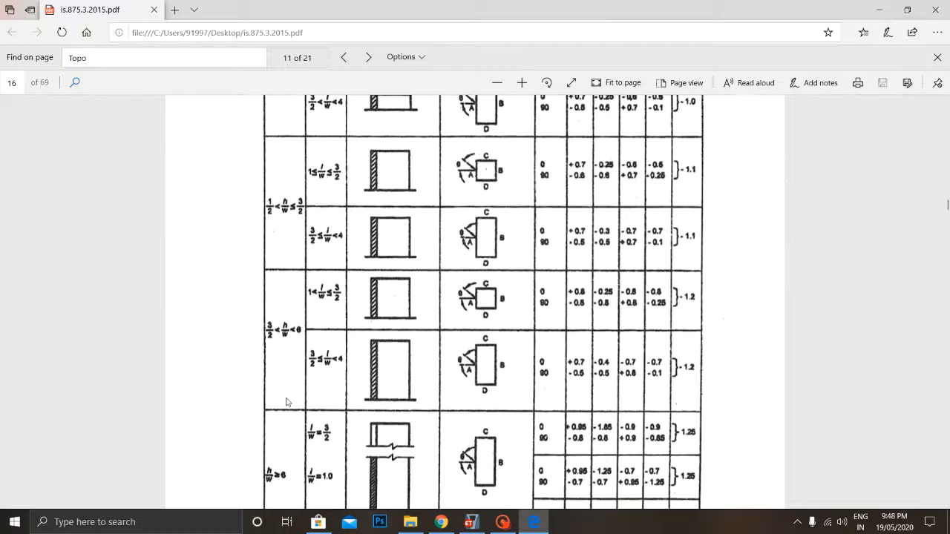
scroll(292, 400, "up", 1)
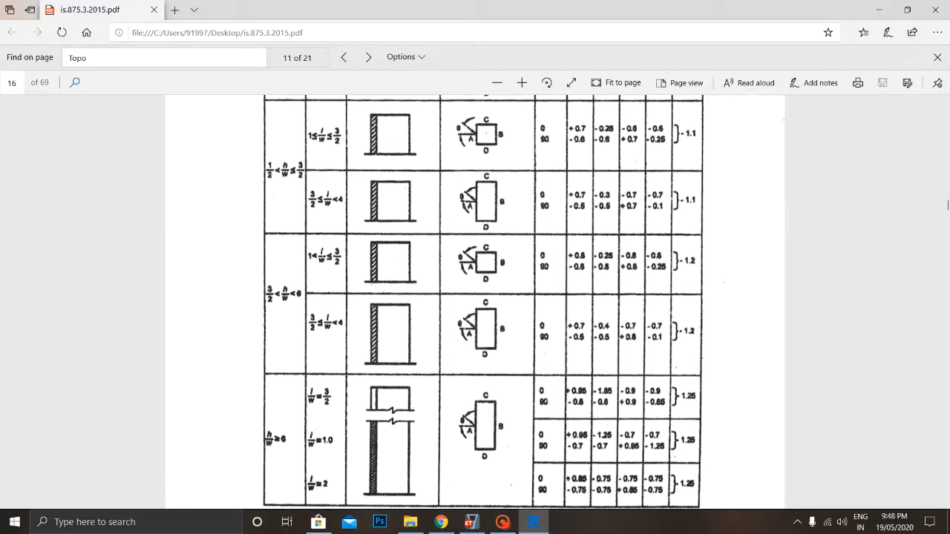
left_click_drag(312, 256, 490, 259)
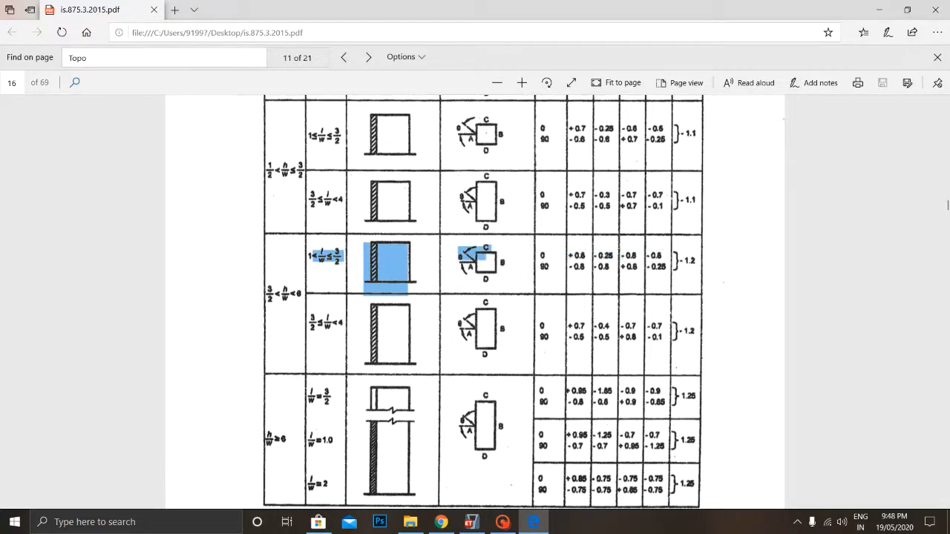
left_click(258, 259)
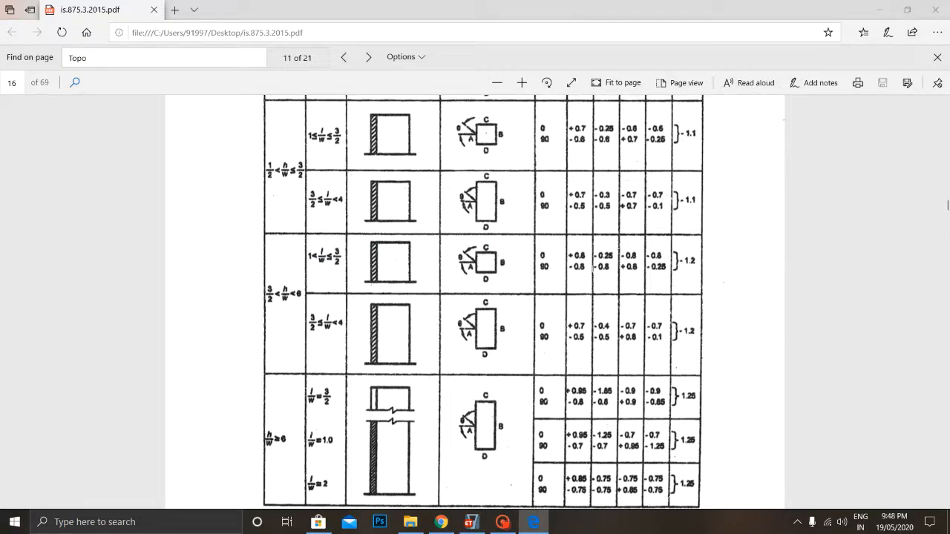
scroll(484, 302, "up", 3)
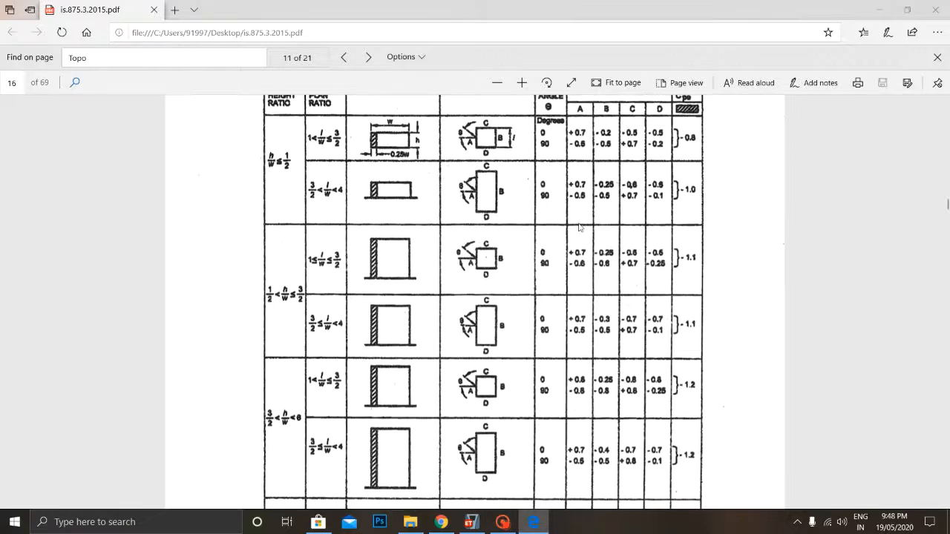
Step: Return to ETABS and assign a windward pressure coefficient Cp of 0.8 for the Wind pattern to elevation A's selected shells
left_click(469, 522)
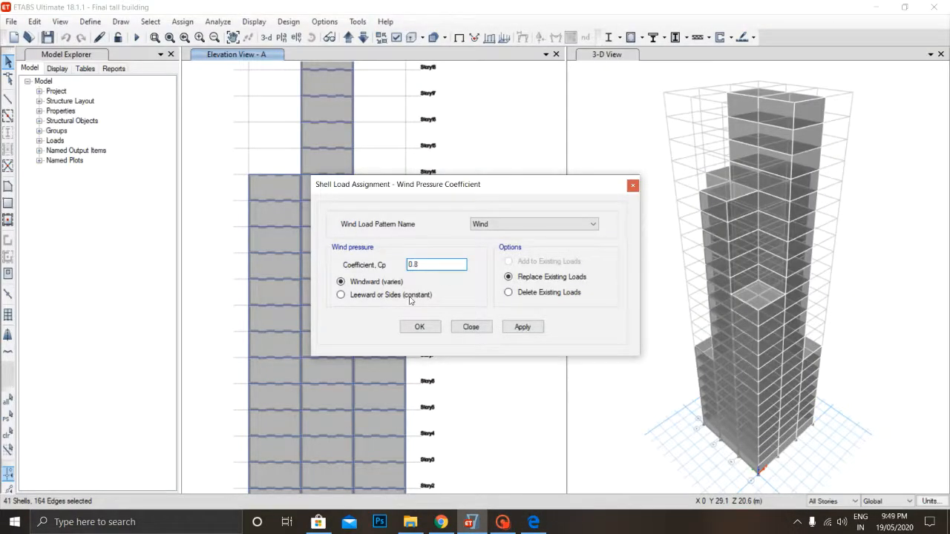
left_click(507, 326)
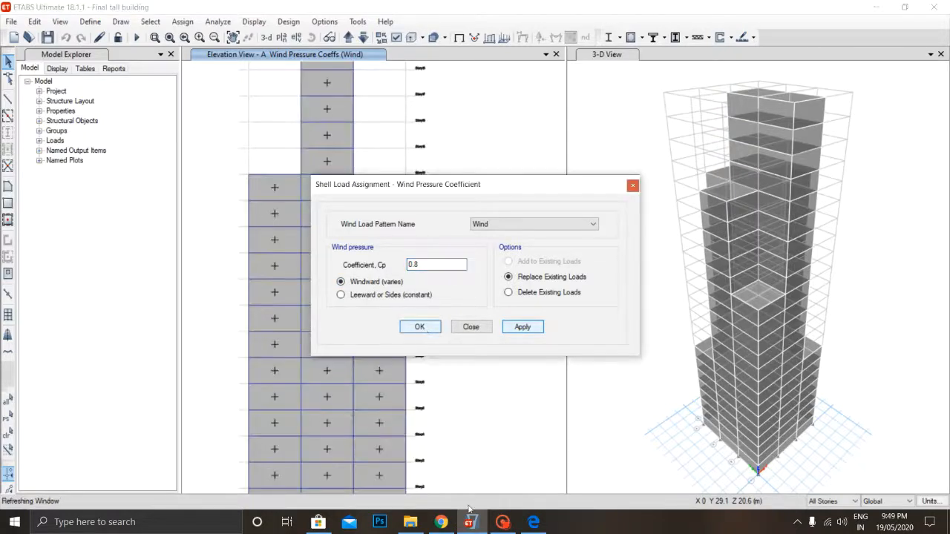
left_click(503, 522)
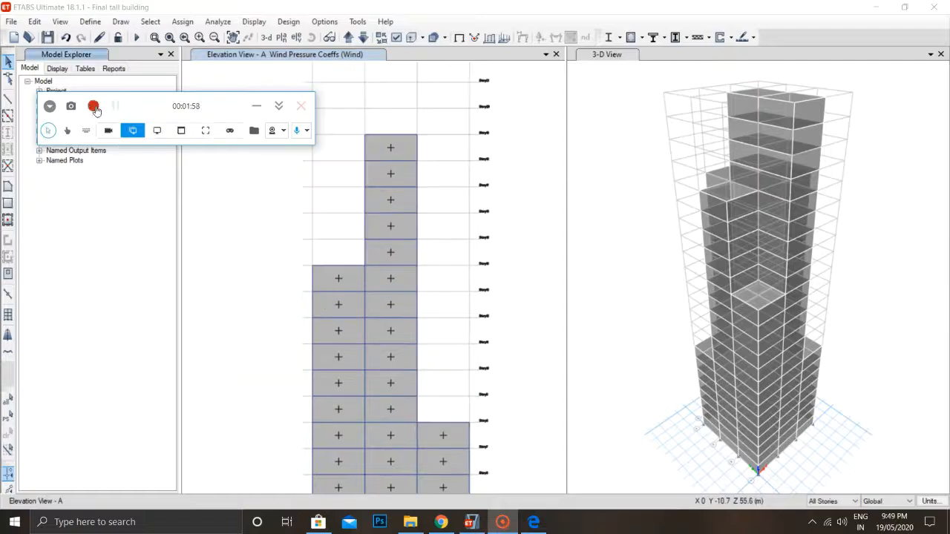
left_click(93, 106)
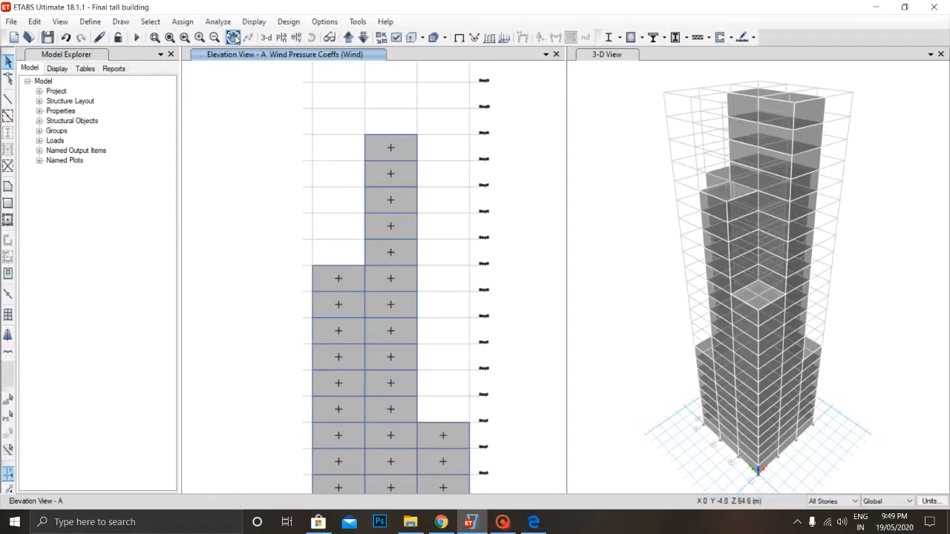
scroll(397, 189, "down", 1)
scroll(349, 218, "down", 1)
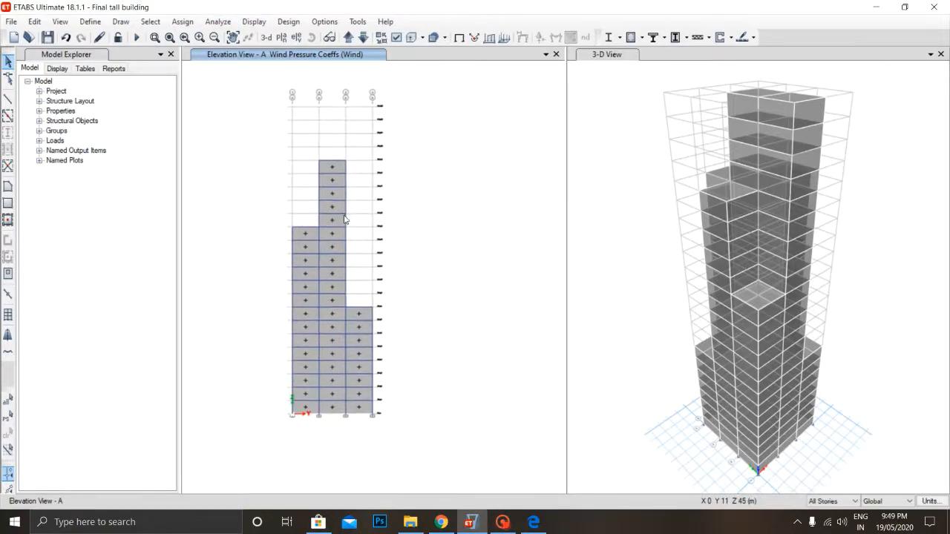
scroll(333, 197, "up", 1)
scroll(333, 194, "down", 1)
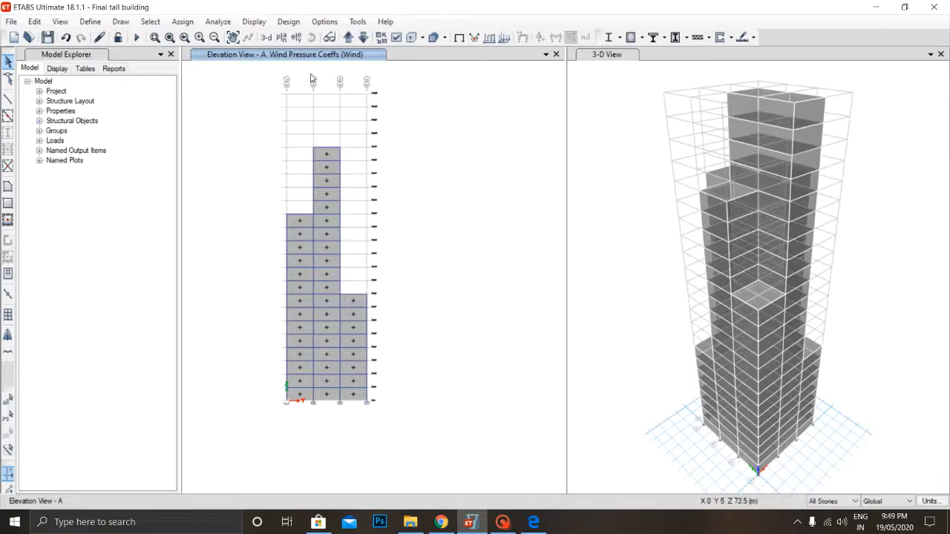
Step: Change the elevation view from grid line A to grid line B
left_click(295, 37)
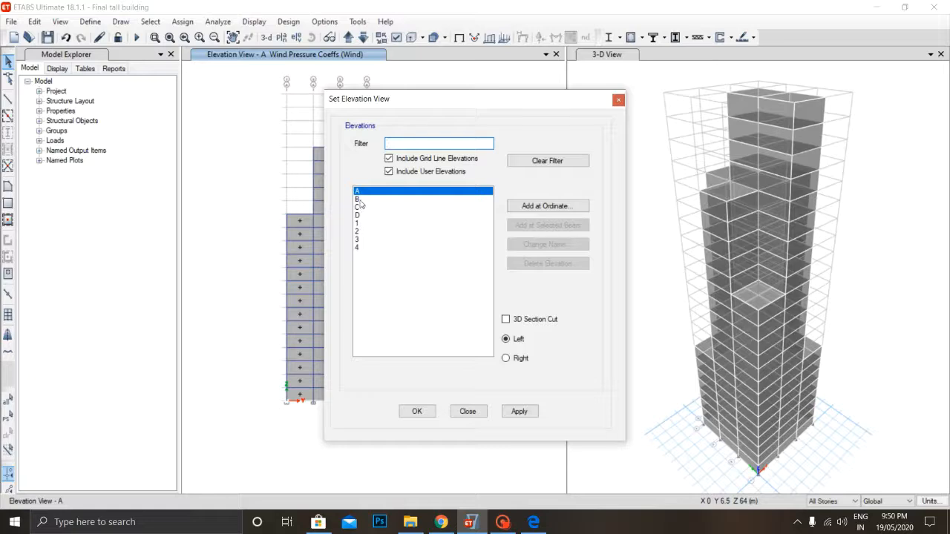
left_click(358, 199)
left_click(517, 413)
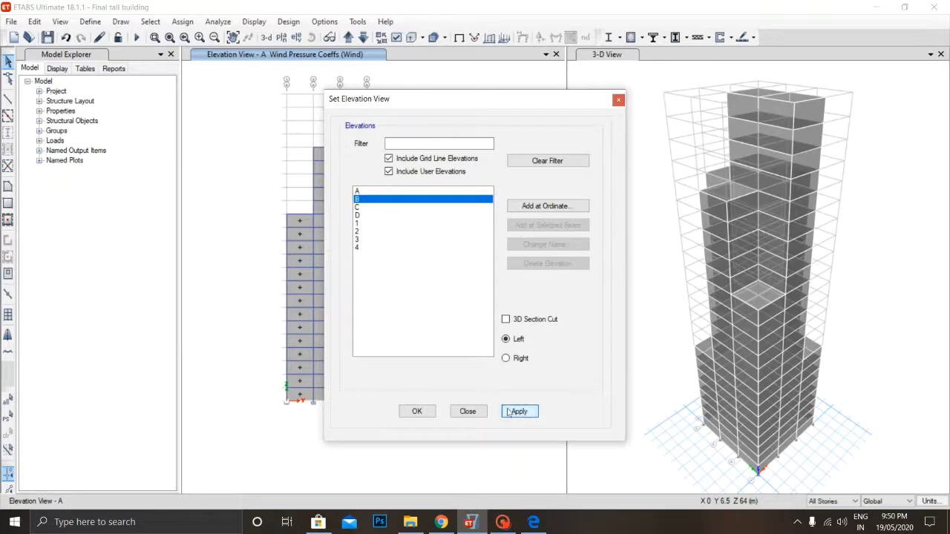
left_click(418, 412)
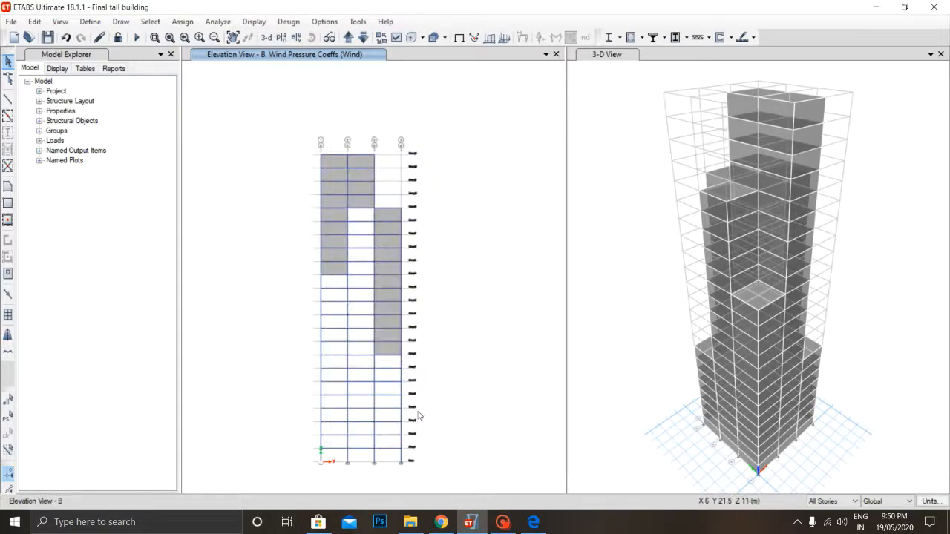
Step: Select the shell panels in all three bays of elevation B and assign them a windward Cp of 0.8 for the Wind pattern
scroll(352, 190, "up", 3)
left_click(358, 186)
left_click(318, 198)
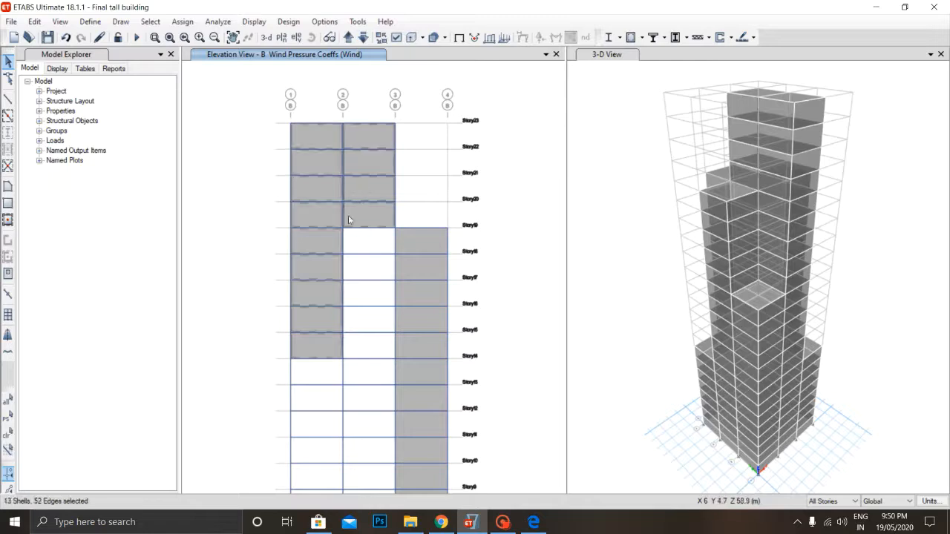
left_click(411, 236)
left_click(183, 21)
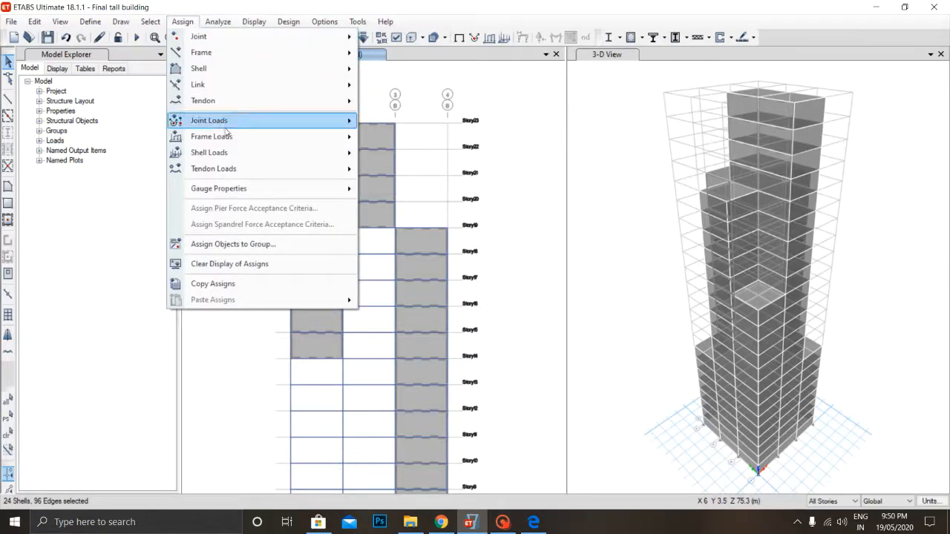
mouse_move(223, 156)
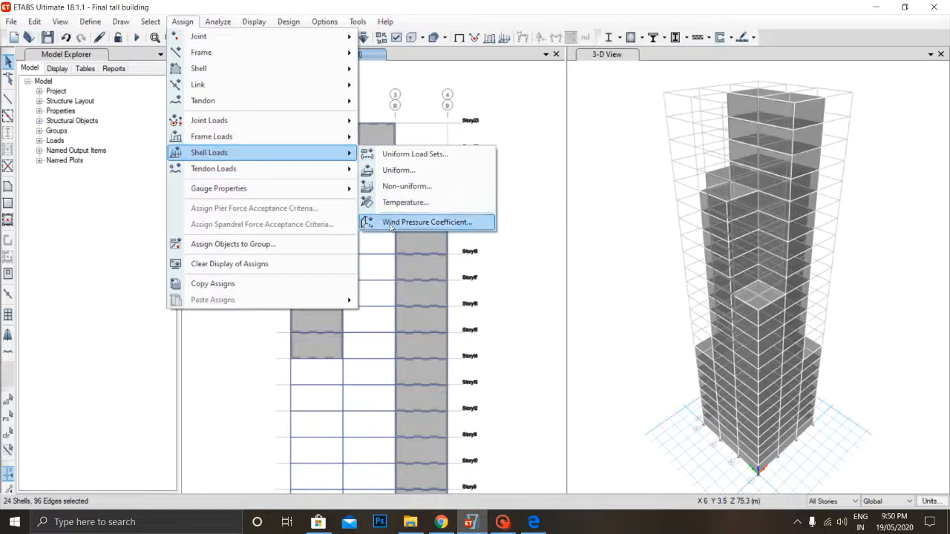
left_click(391, 223)
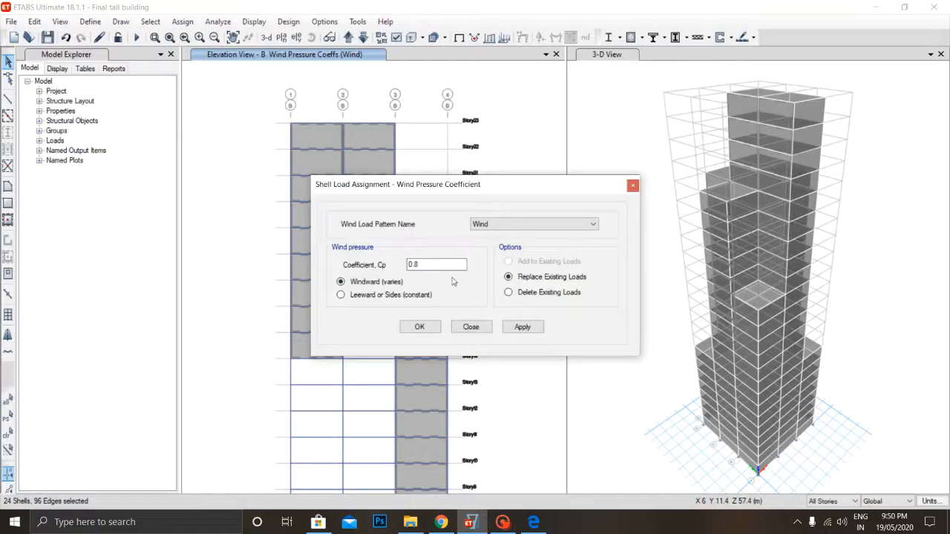
left_click(522, 327)
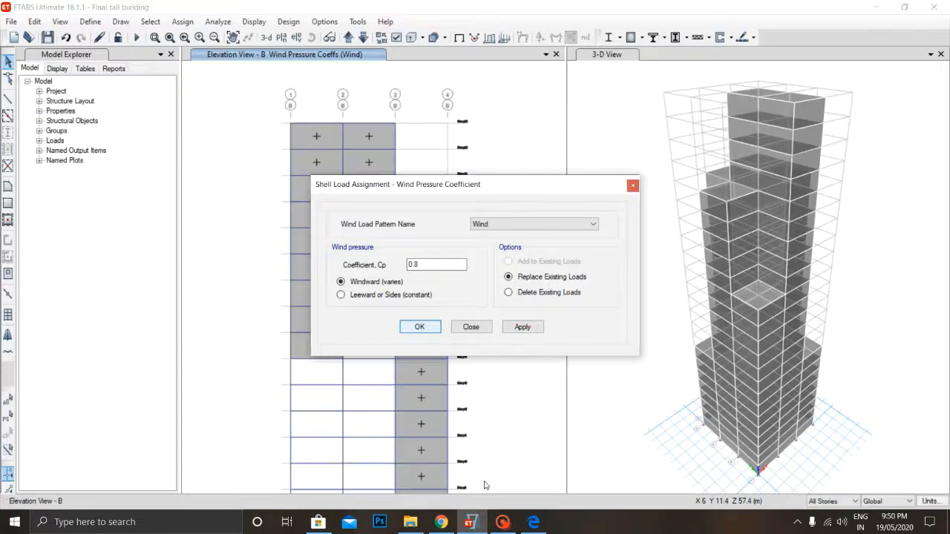
left_click(503, 524)
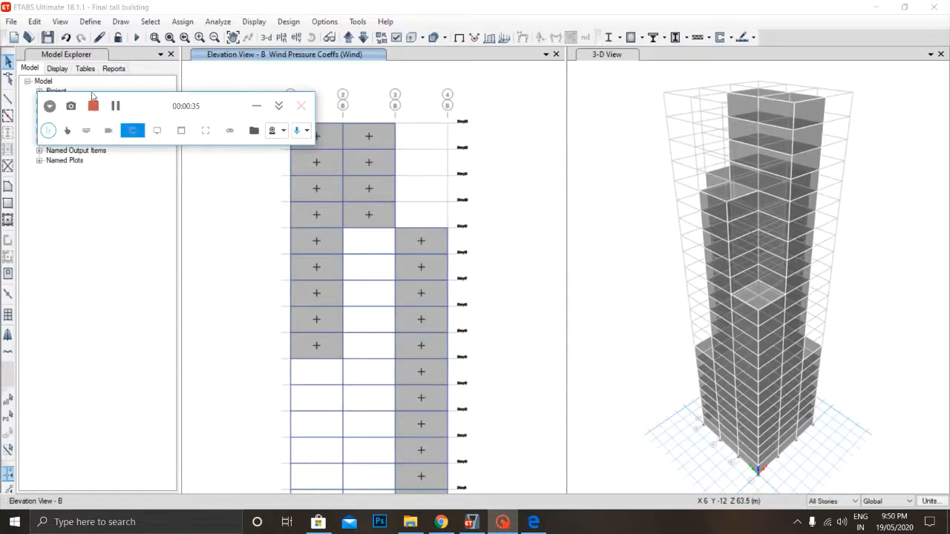
left_click(93, 106)
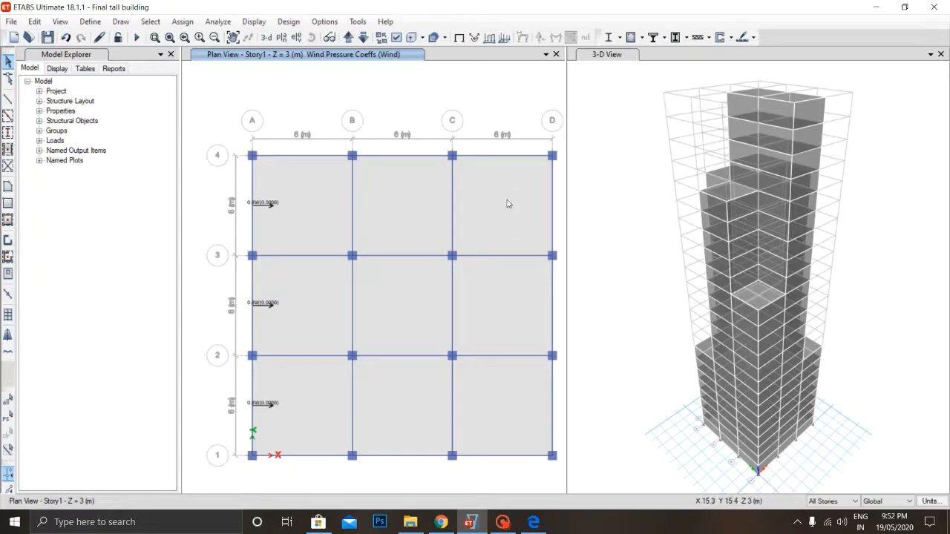
Step: Change the Story1 plan view to the elevation along grid line D
left_click(296, 37)
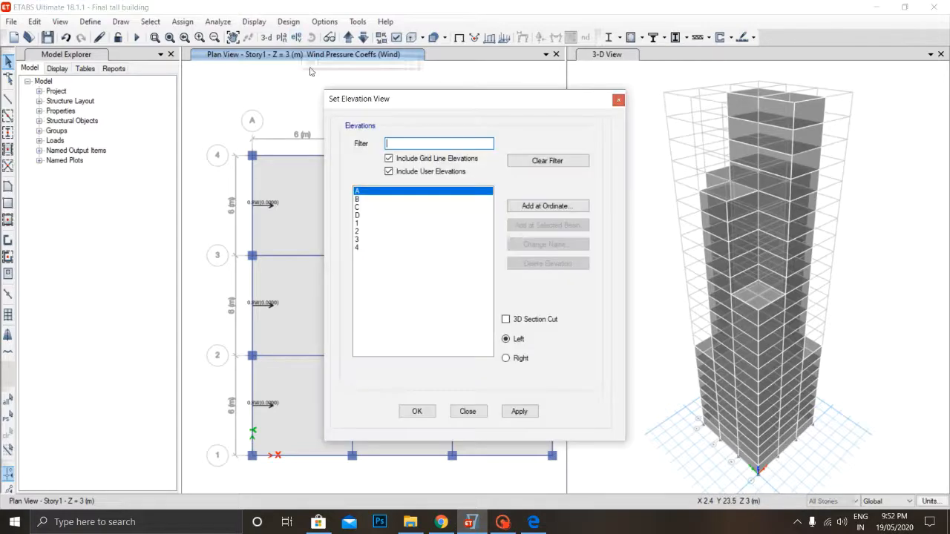
left_click(363, 216)
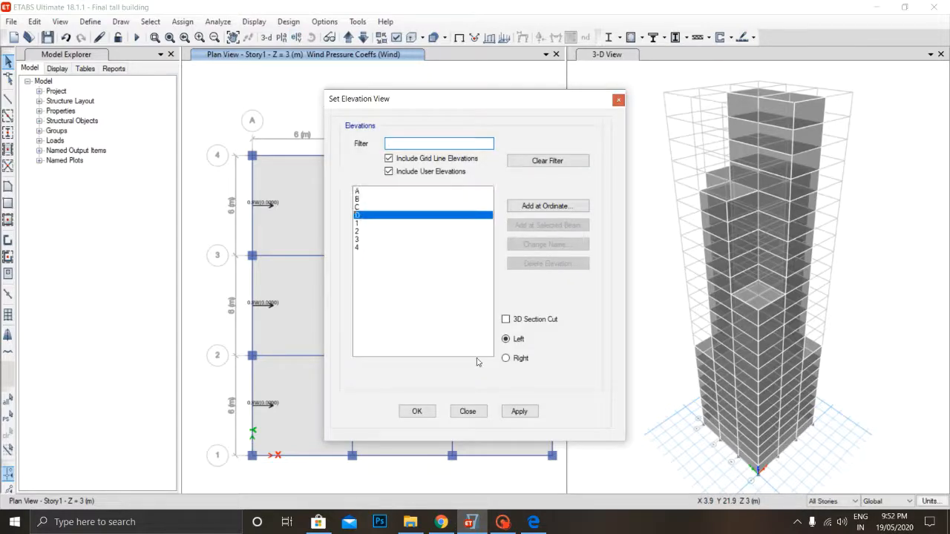
left_click(519, 411)
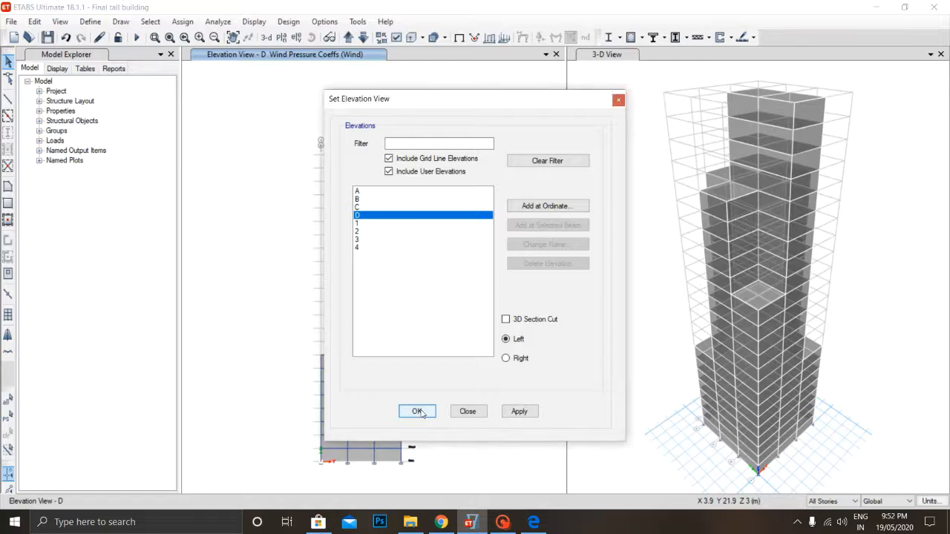
left_click(418, 412)
Step: Select all the shell panels in the three bays of elevation D
scroll(394, 307, "up", 3)
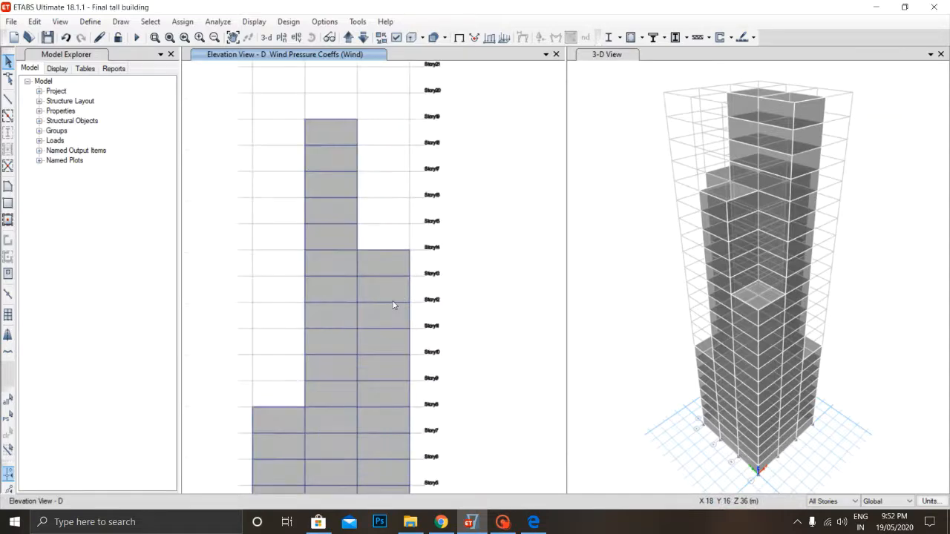
left_click(315, 236)
left_click(370, 282)
scroll(361, 296, "down", 3)
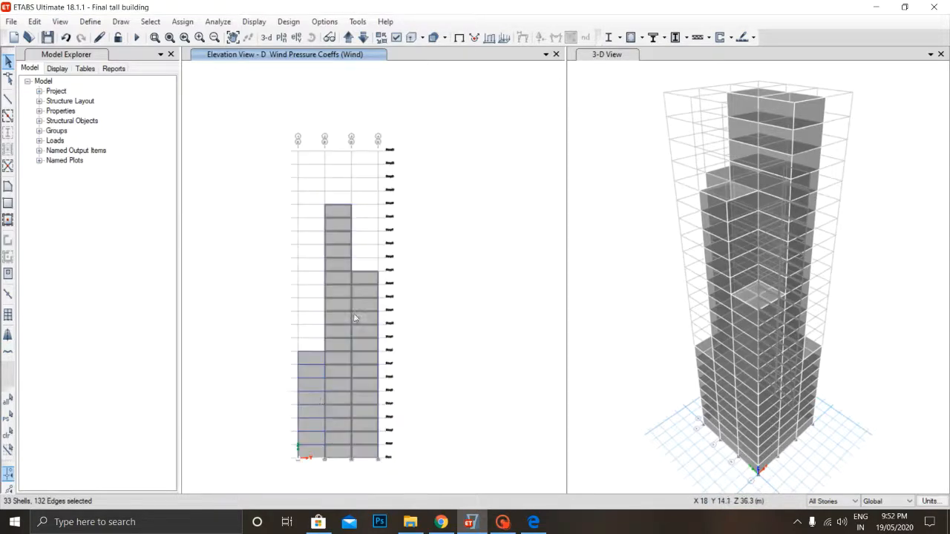
left_click(318, 363)
left_click(502, 522)
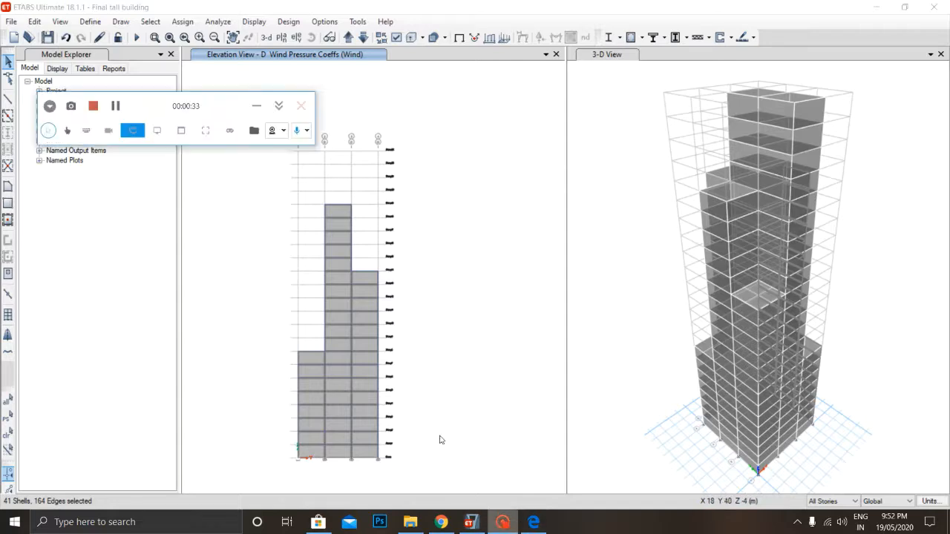
left_click(94, 109)
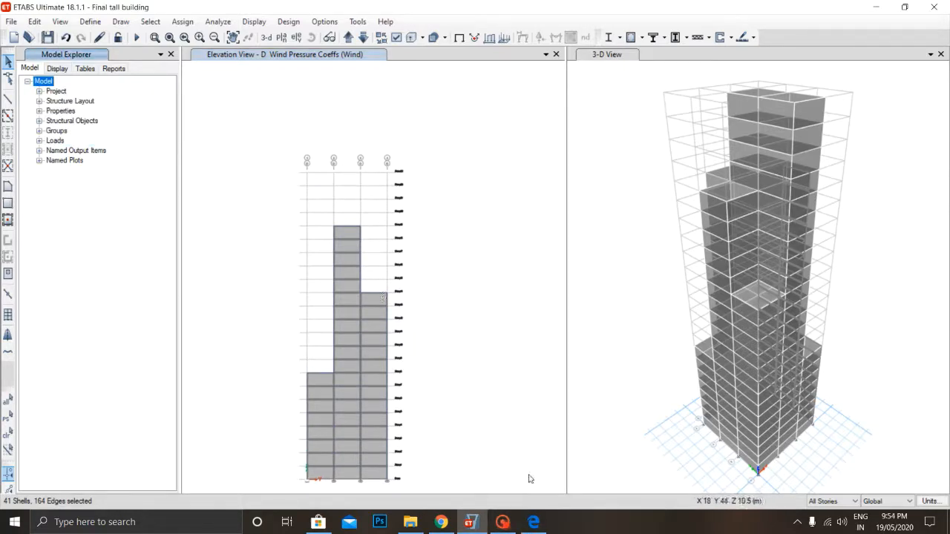
Step: Switch to the IS 875 Part 3 PDF and look up the face B pressure coefficient at 0 degrees in the wall coefficient table
left_click(534, 522)
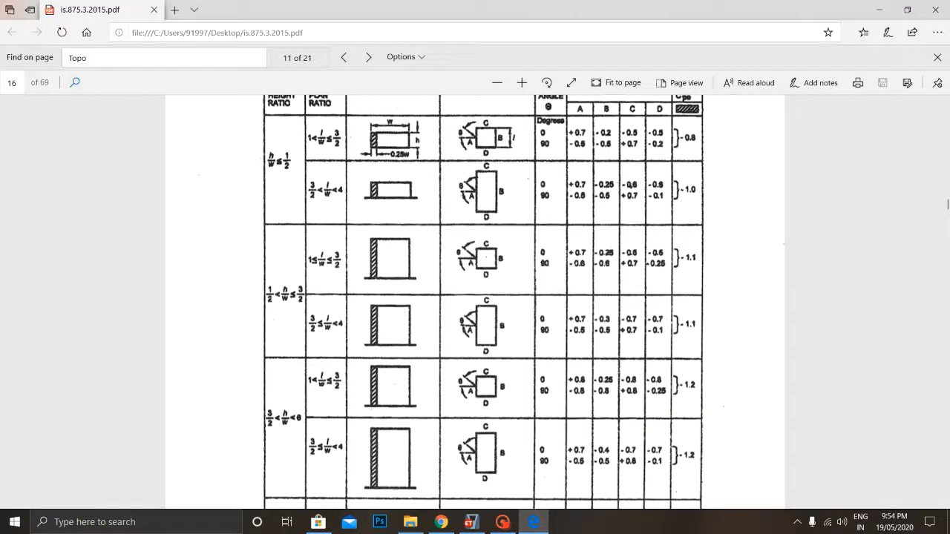
left_click_drag(460, 239, 478, 260)
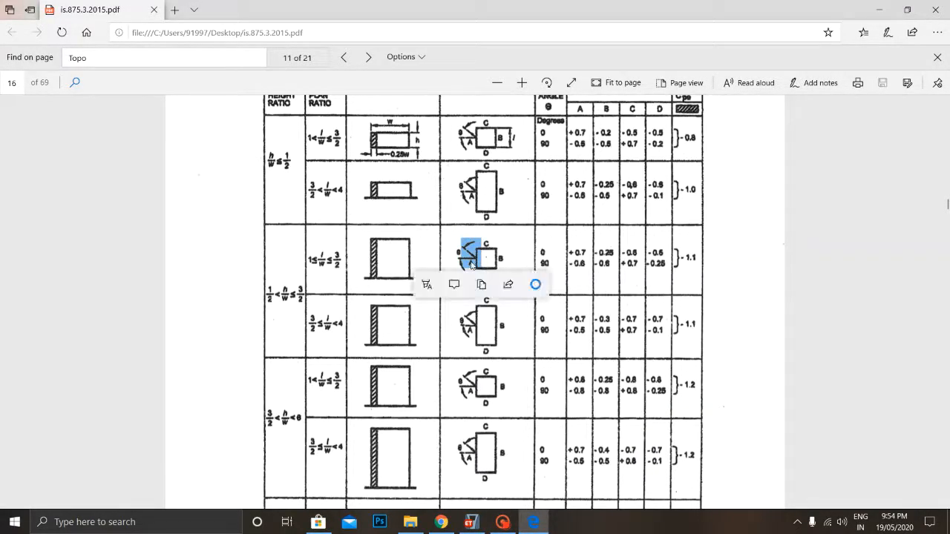
left_click(472, 266)
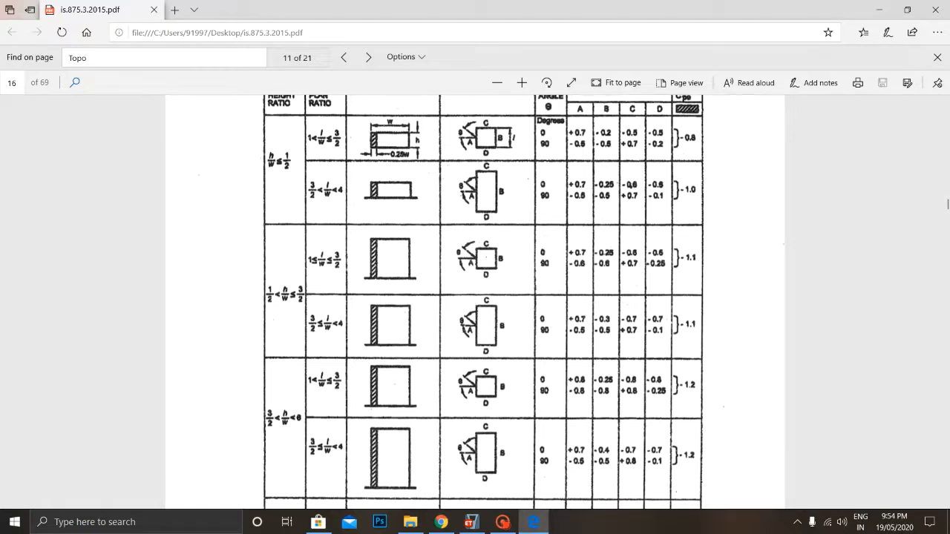
left_click_drag(595, 253, 624, 253)
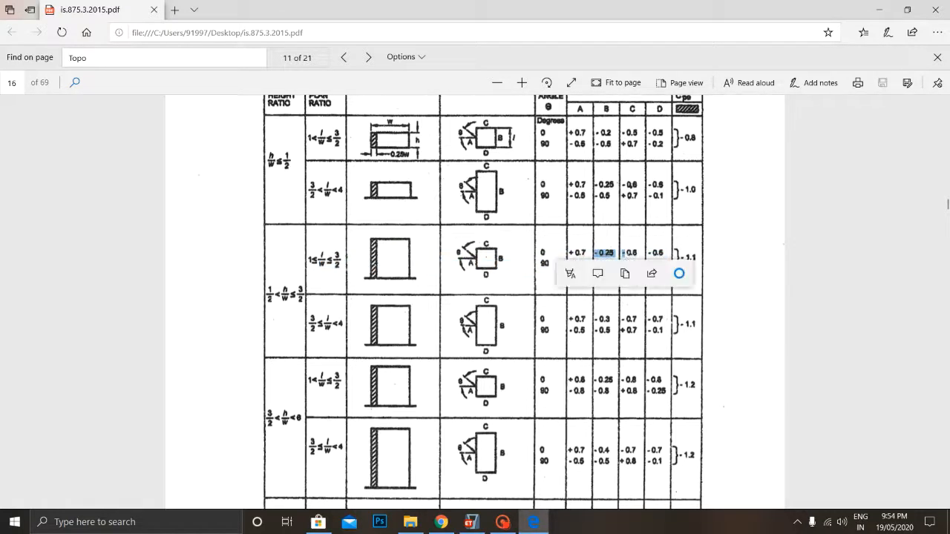
Step: Return to ETABS and assign the selected elevation D shells a Cp of -0.25 as Leeward or Sides (constant) for the Wind pattern
left_click(471, 522)
scroll(363, 267, "up", 3)
scroll(356, 261, "down", 3)
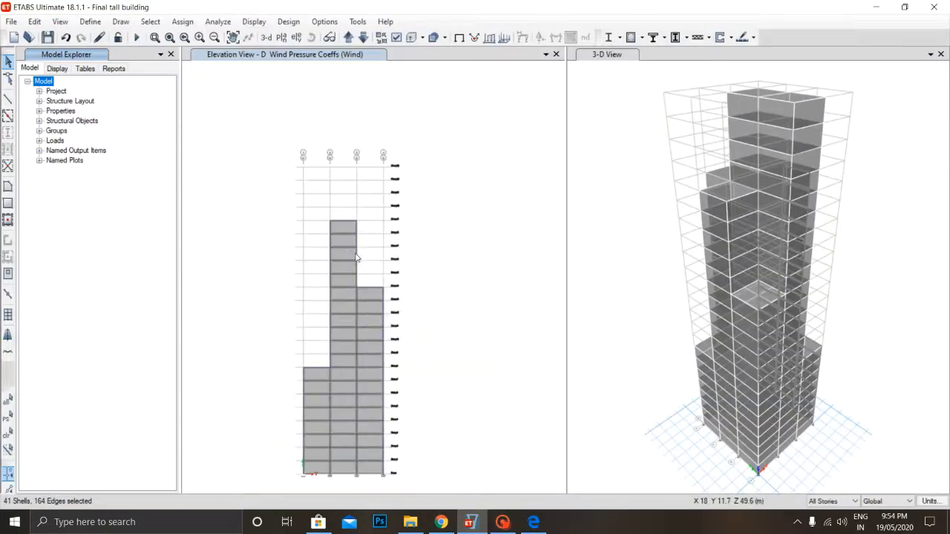
left_click(183, 22)
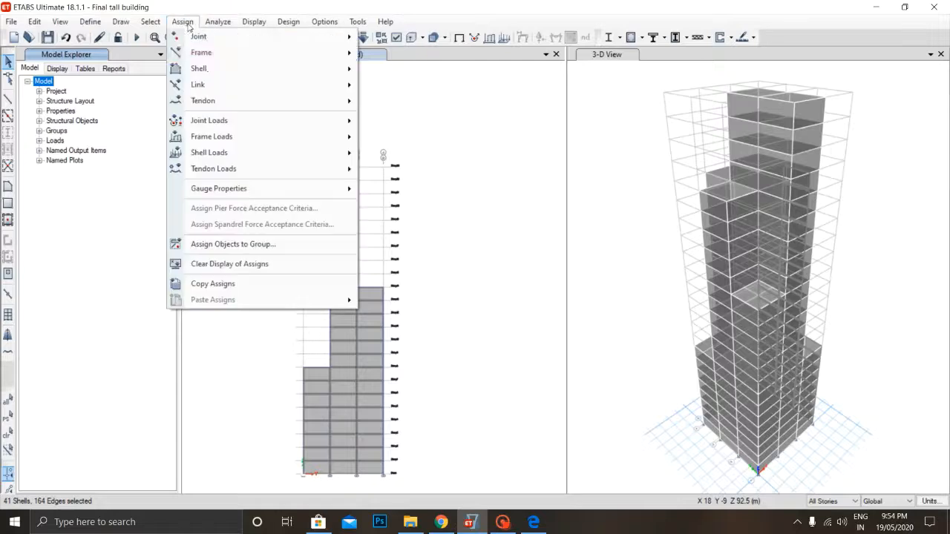
mouse_move(215, 155)
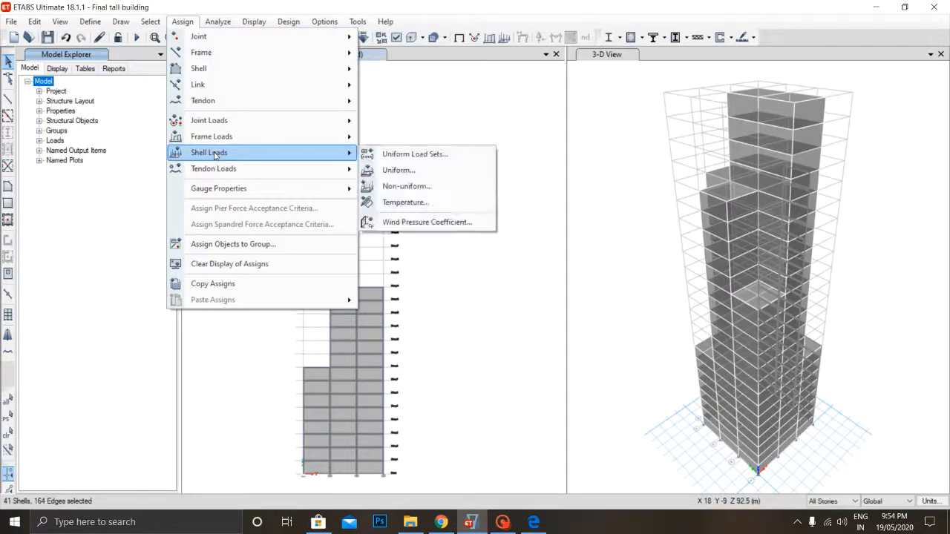
left_click(412, 221)
left_click_drag(429, 264, 352, 264)
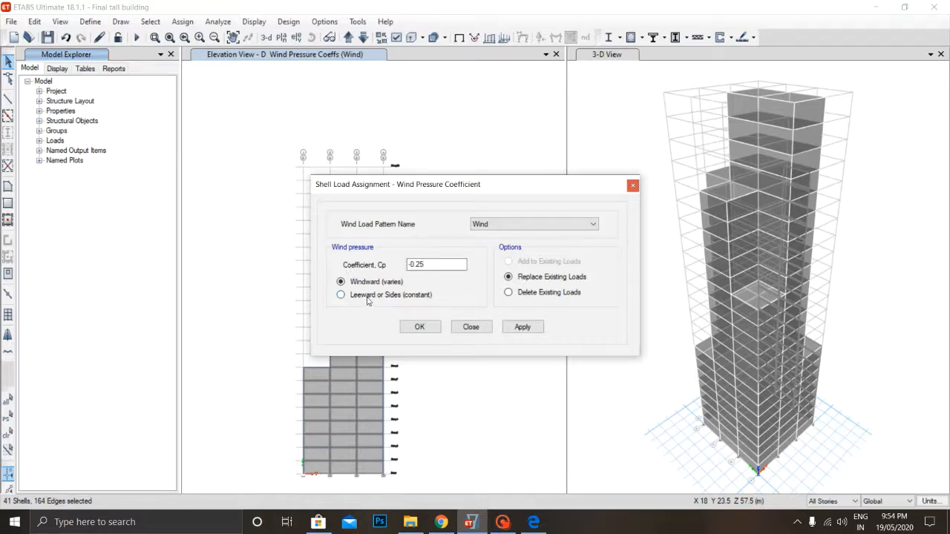
left_click(528, 326)
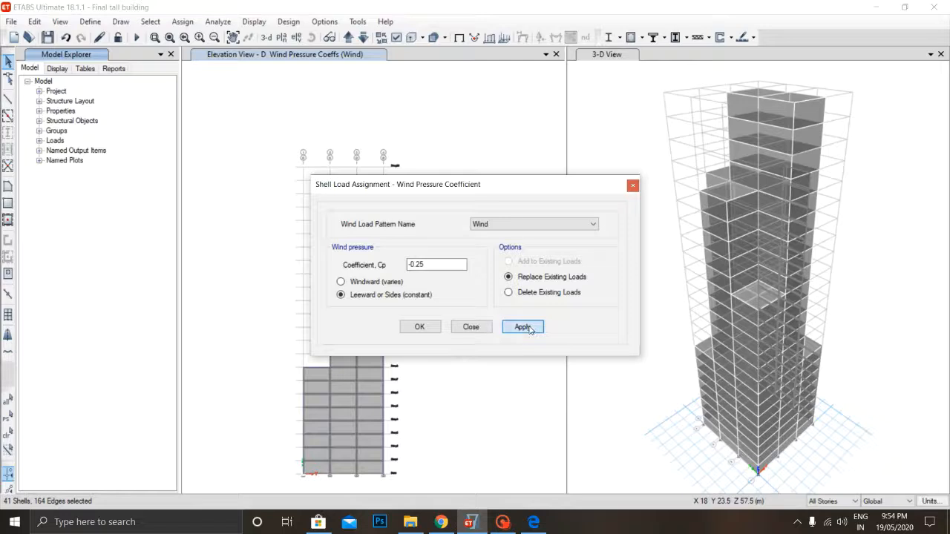
left_click(421, 328)
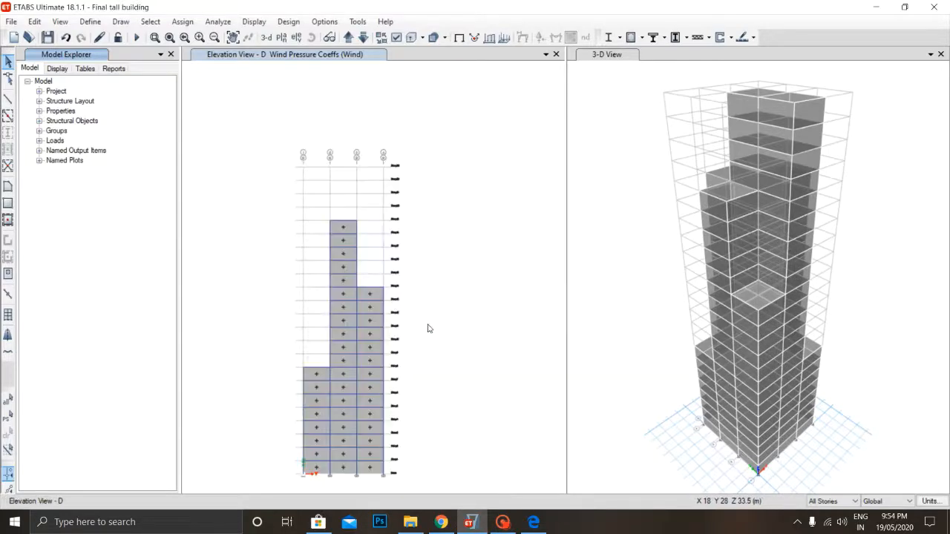
left_click(502, 522)
left_click(94, 106)
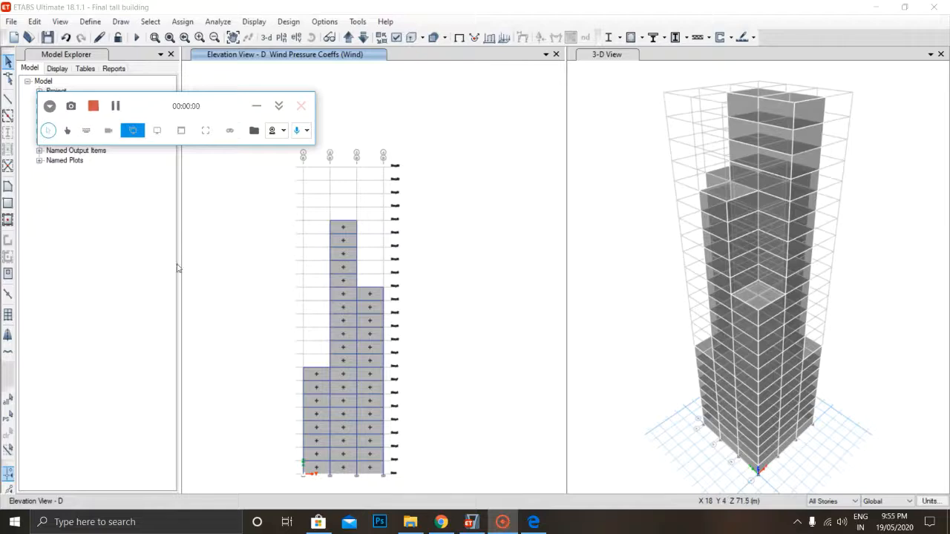
Step: Change the elevation view from grid line D to grid line C
left_click(298, 38)
left_click(361, 207)
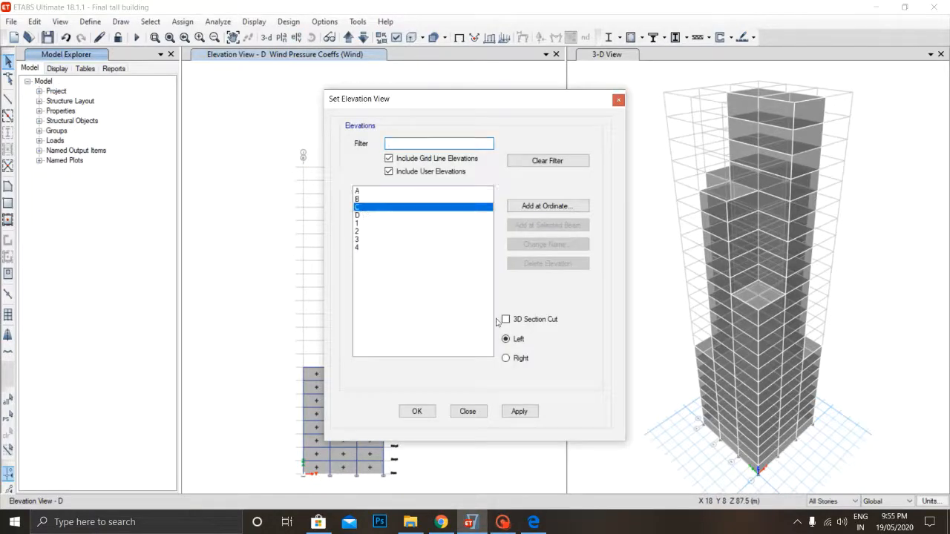
left_click(523, 412)
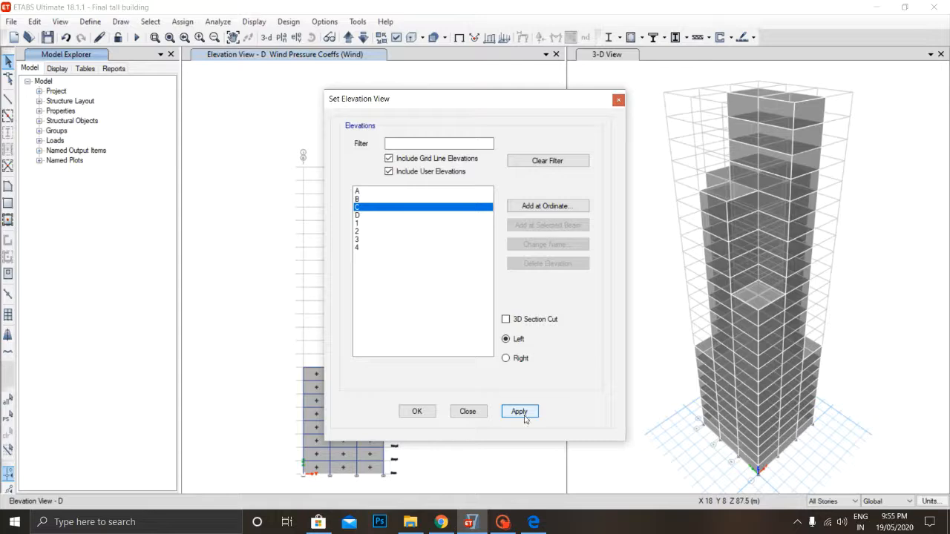
left_click(416, 411)
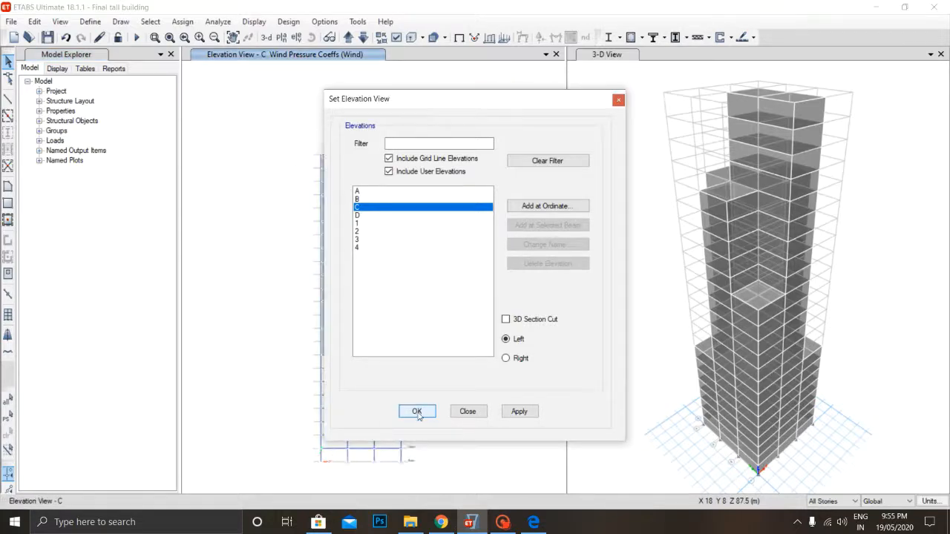
Step: Select the shell panels in all three bays of elevation C and assign them a leeward Cp of -0.25 for the Wind pattern
scroll(338, 276, "up", 3)
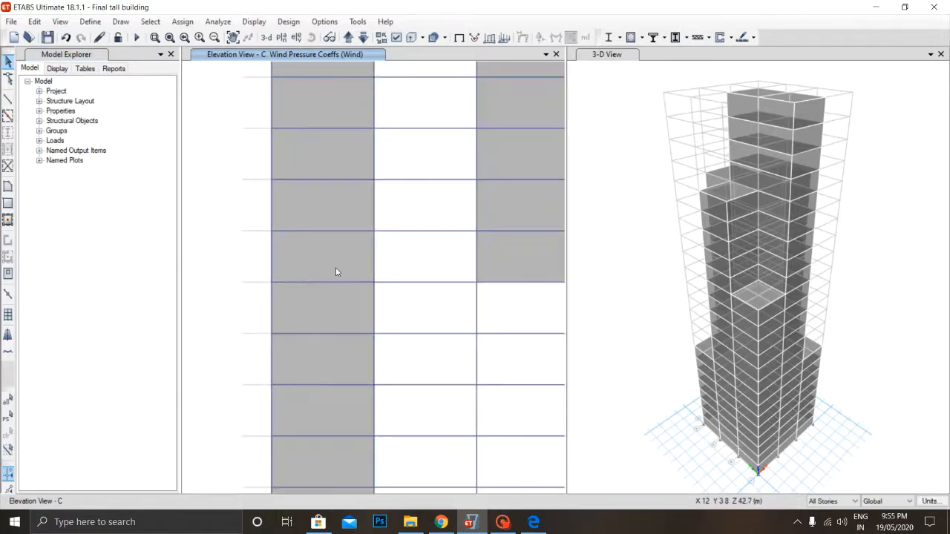
left_click(334, 272)
scroll(426, 205, "down", 3)
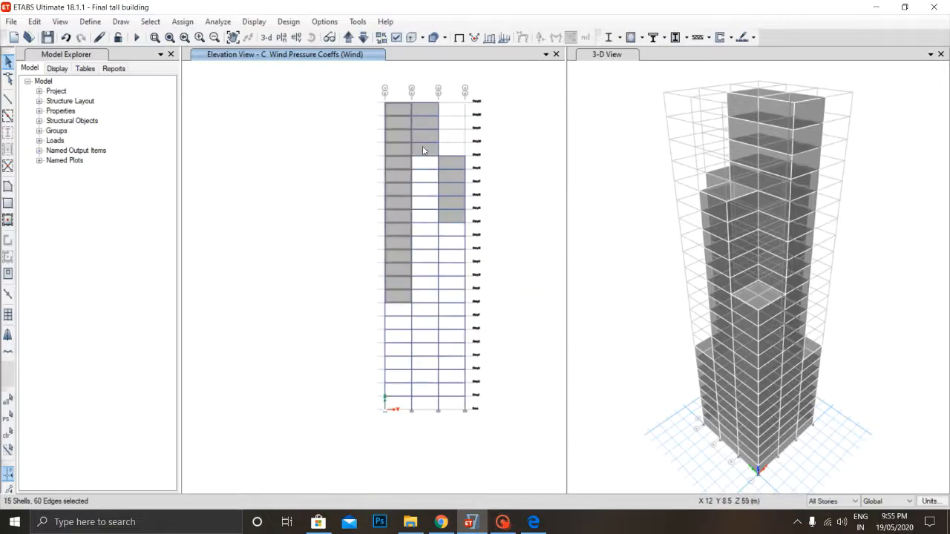
scroll(423, 148, "up", 3)
left_click(424, 152)
scroll(451, 194, "down", 2)
left_click(502, 217)
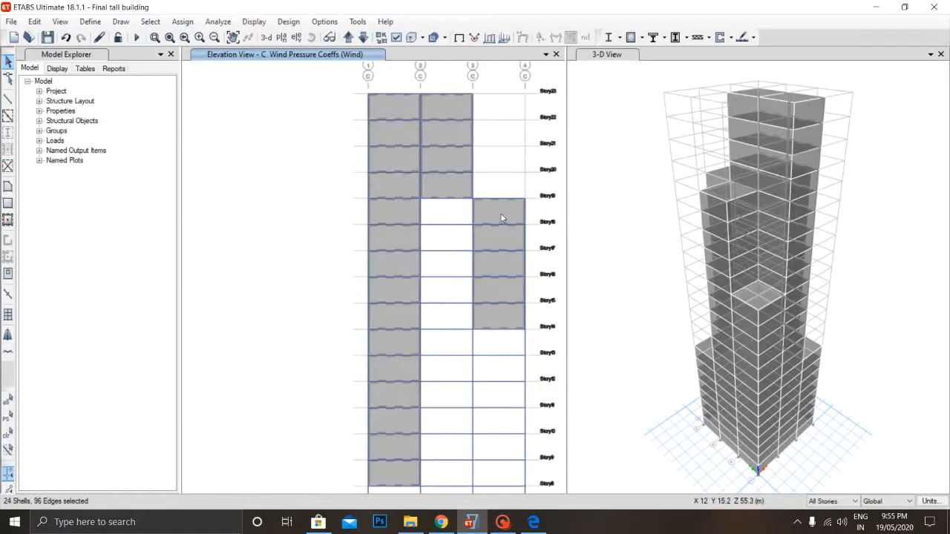
left_click(182, 22)
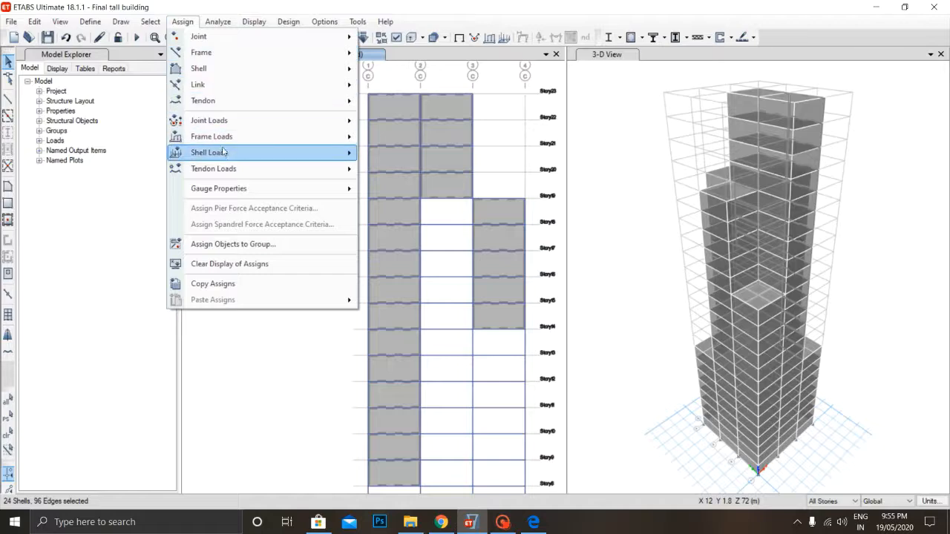
mouse_move(314, 153)
left_click(409, 220)
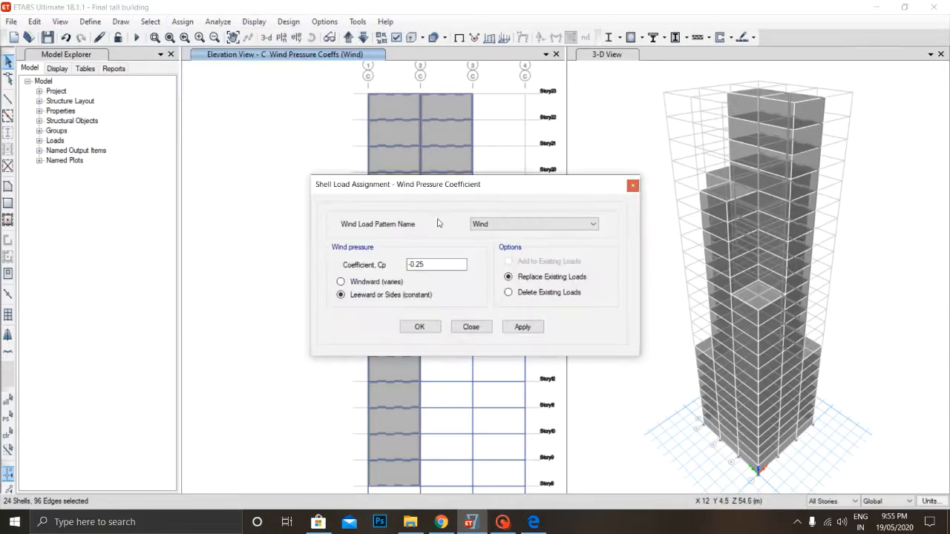
left_click(522, 327)
left_click(420, 327)
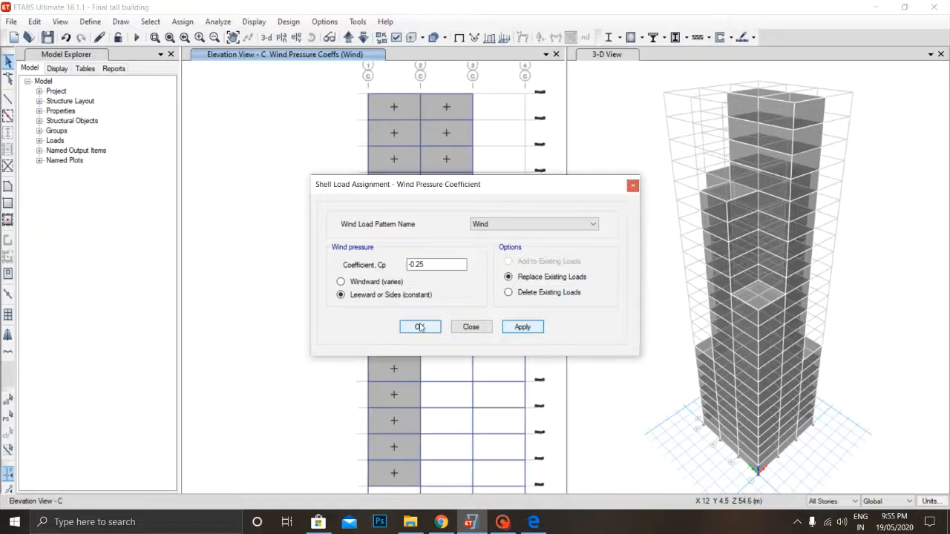
left_click(501, 522)
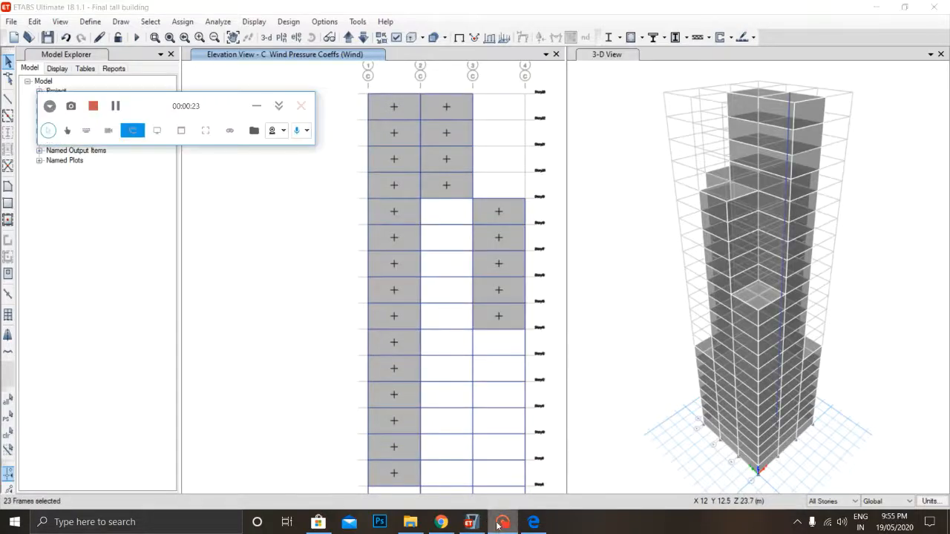
left_click(93, 108)
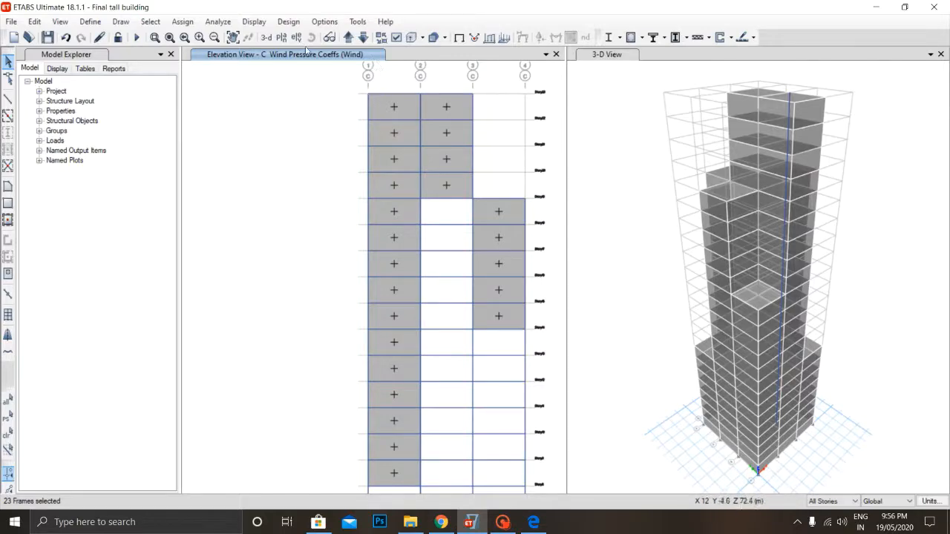
left_click(534, 522)
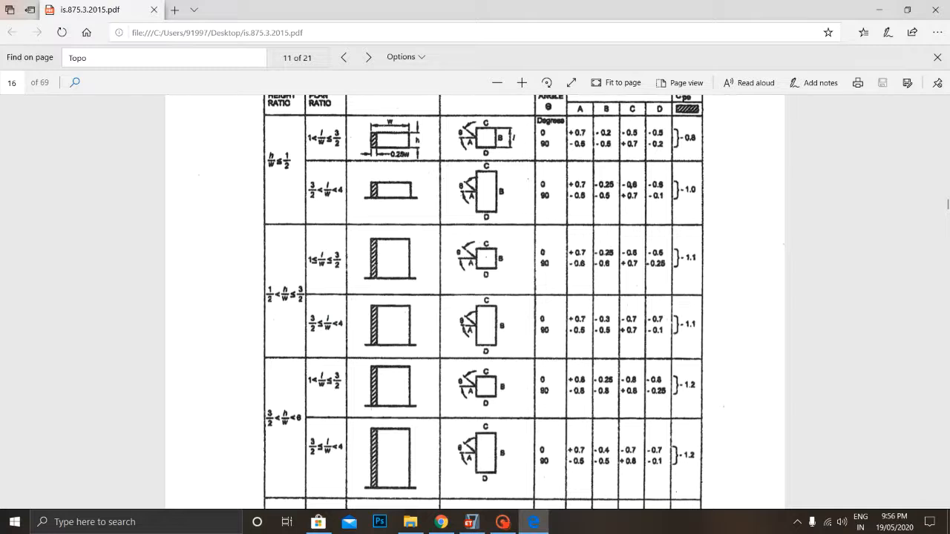
left_click(502, 522)
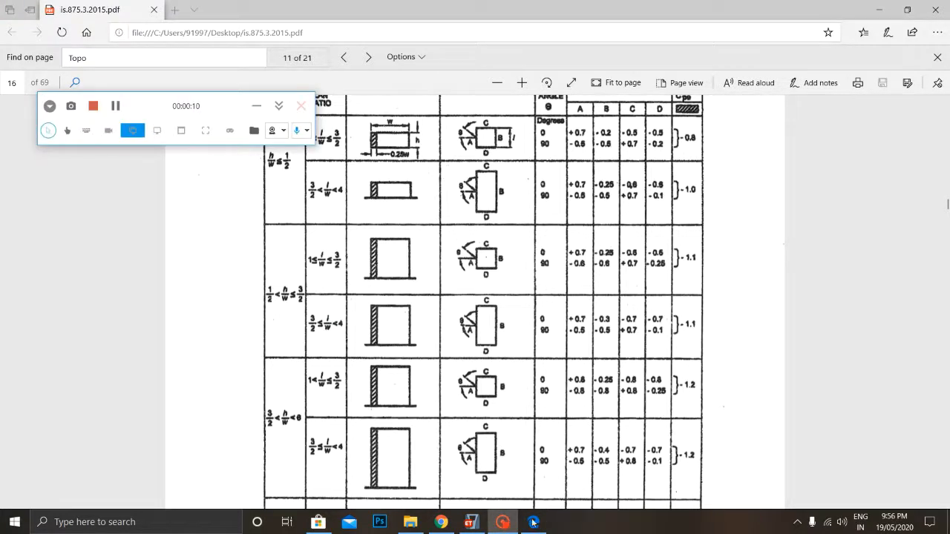
left_click(470, 522)
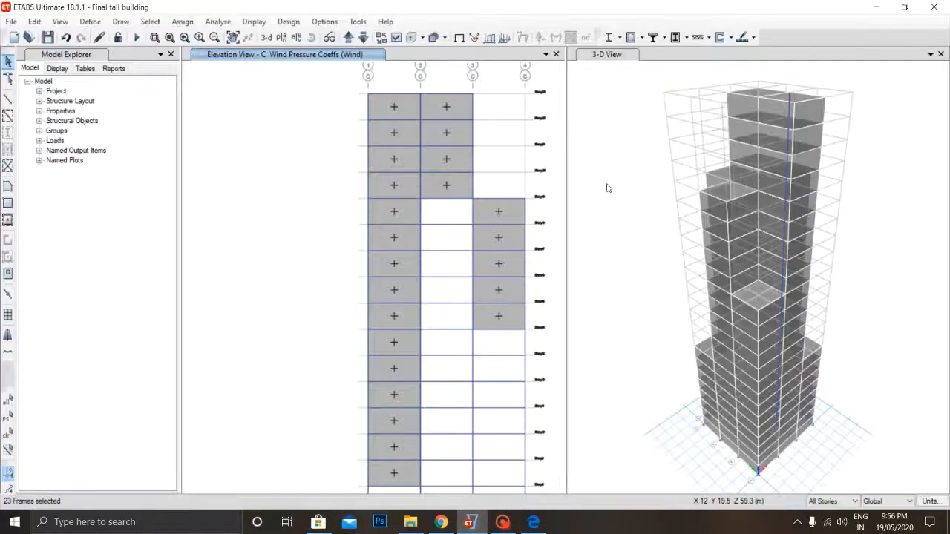
Step: Change the elevation view from grid line C to grid line 1
left_click(296, 38)
left_click(359, 224)
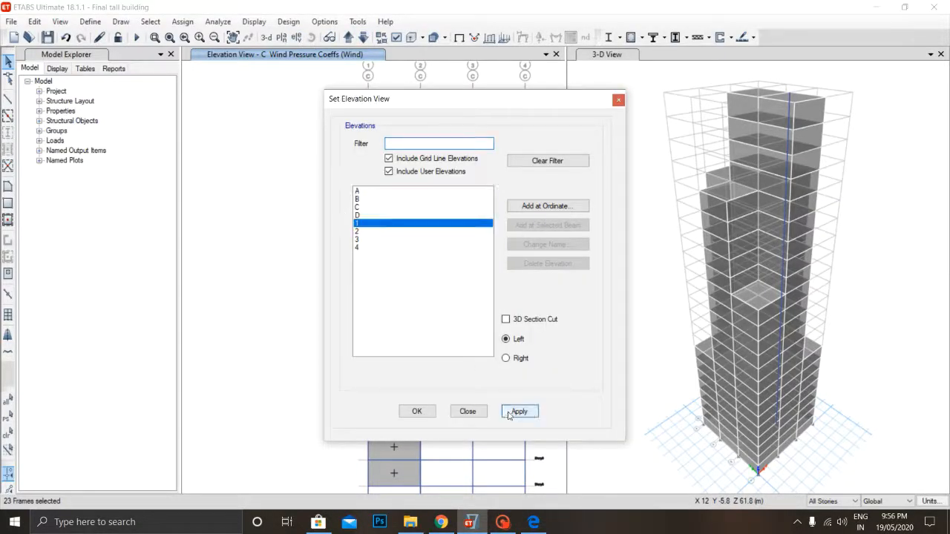
left_click(517, 412)
left_click(421, 413)
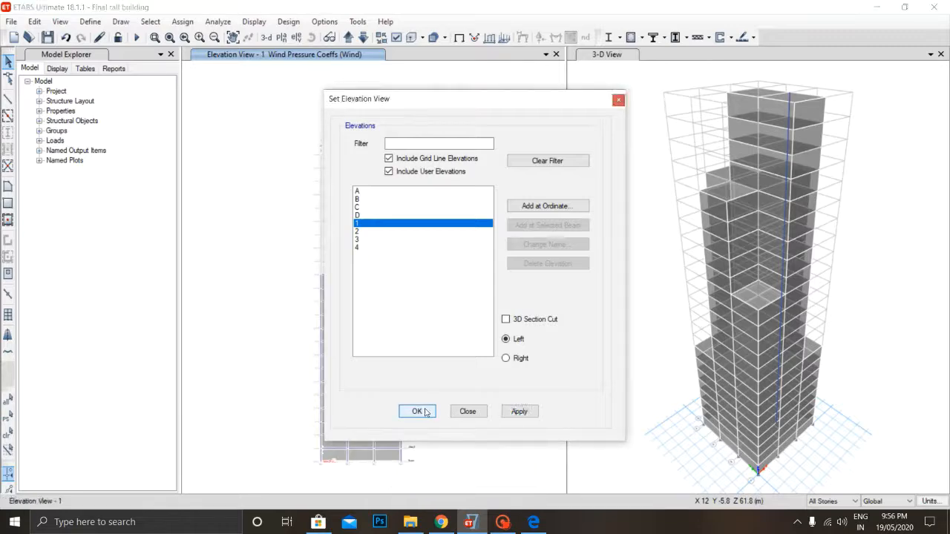
Step: Select the shell panels in all three bays of elevation 1 and open the wind pressure coefficient assignment for them
scroll(353, 181, "up", 6)
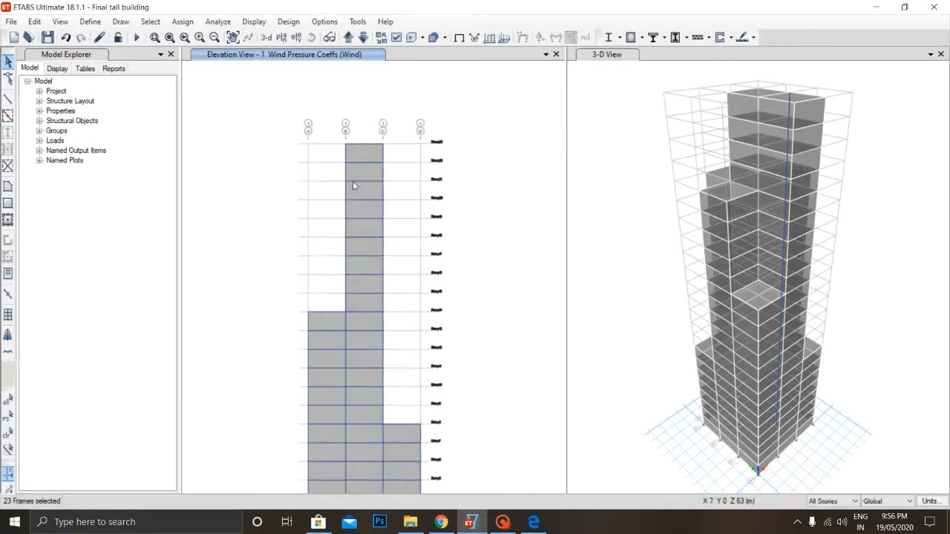
scroll(408, 150, "down", 6)
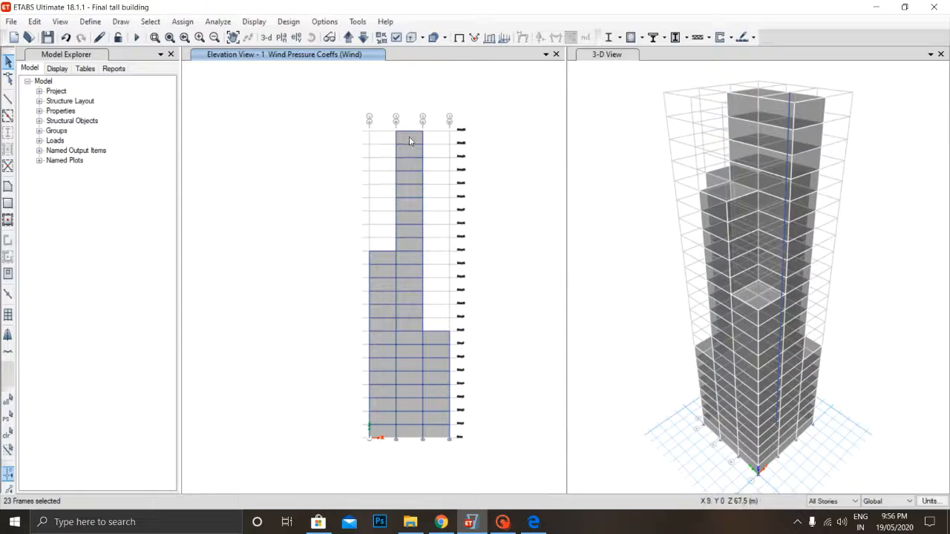
left_click(409, 137)
left_click(378, 256)
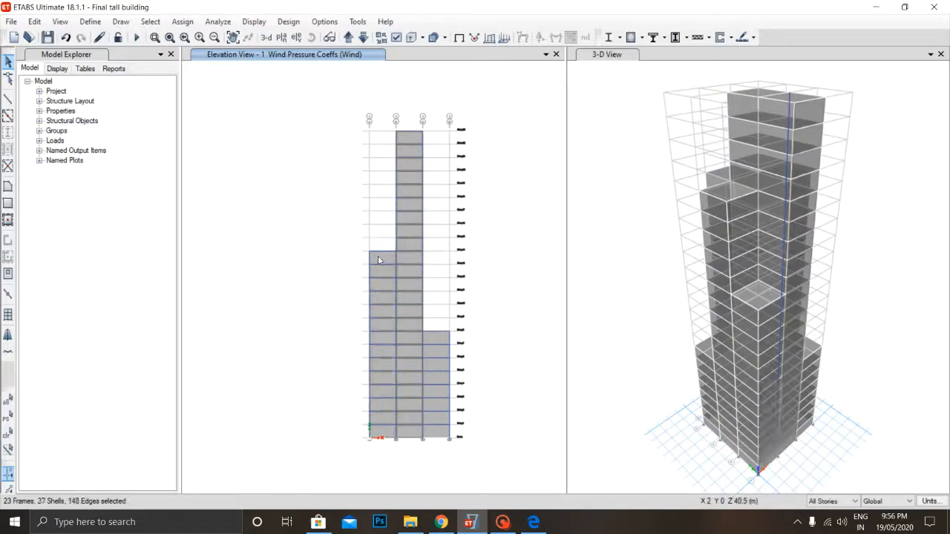
left_click(444, 349)
left_click(183, 22)
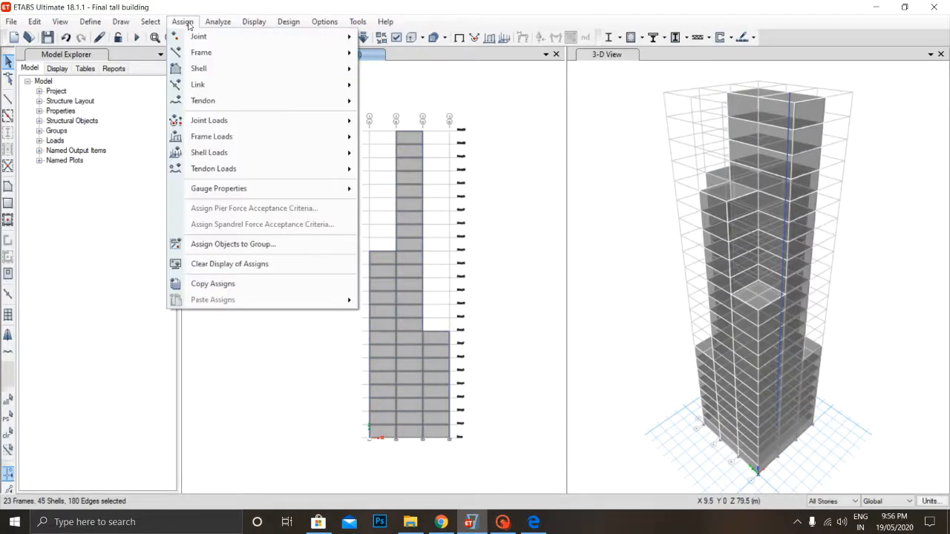
mouse_move(223, 154)
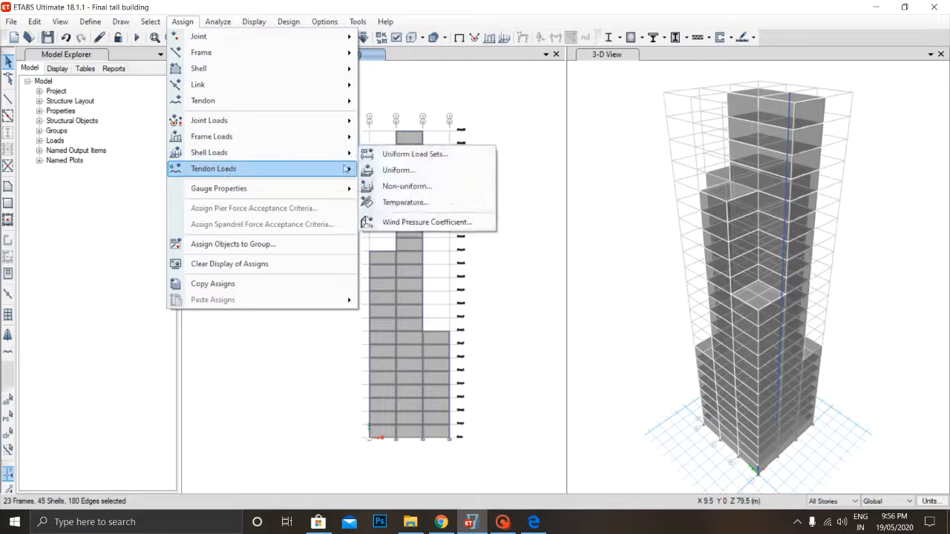
left_click(405, 223)
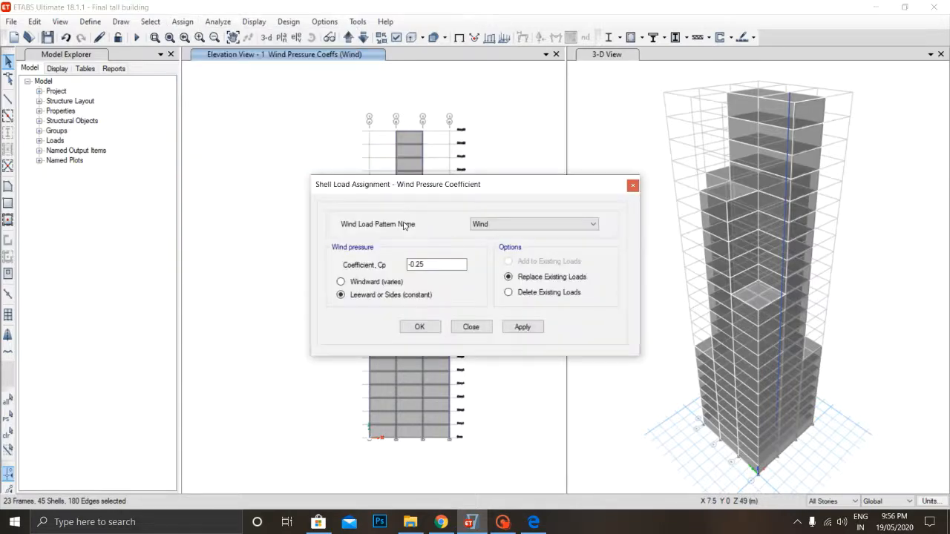
Step: Switch to the IS 875 PDF and look up the 0-degree coefficients of side faces C and D for height ratio 3/2 to 6
left_click(534, 522)
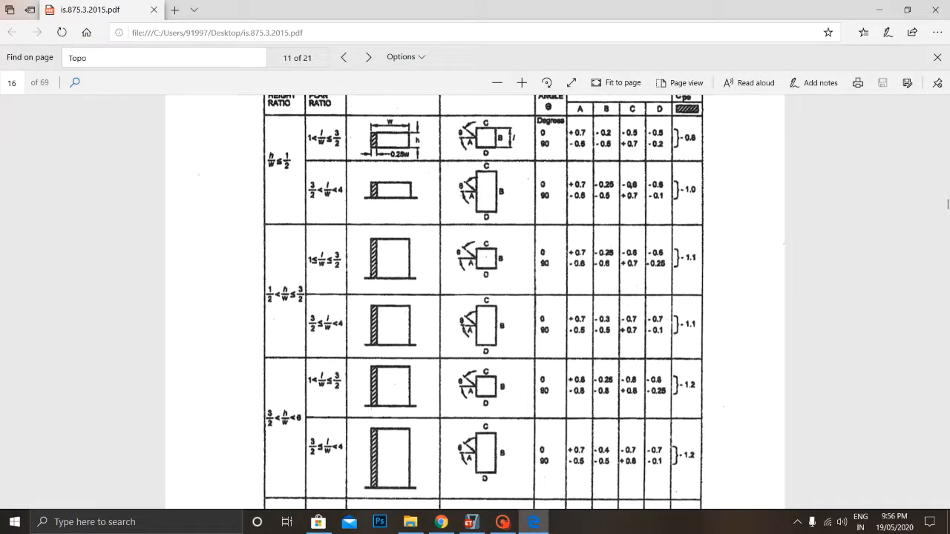
left_click_drag(620, 379, 663, 379)
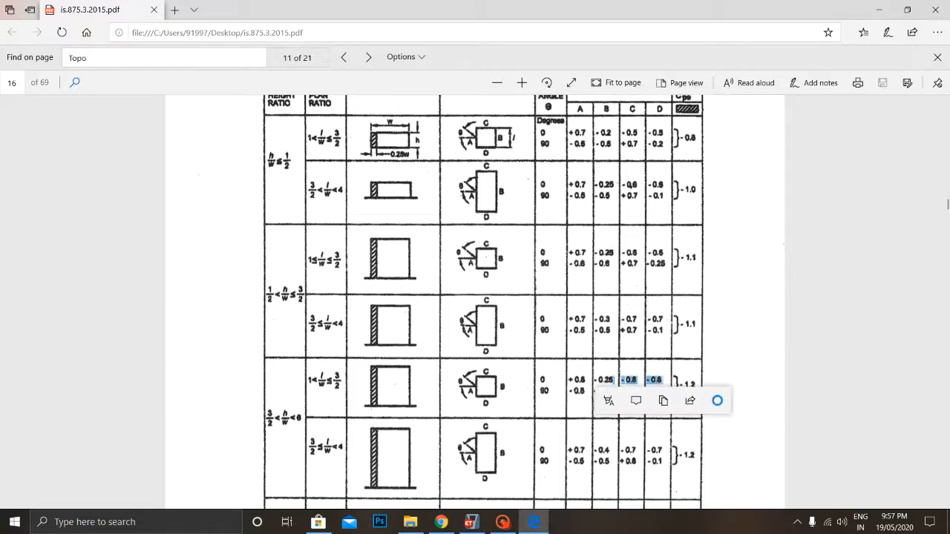
Step: Return to ETABS and assign a leeward-or-sides Cp of -0.8 for the Wind pattern to the selected elevation 1 shells
left_click(644, 380)
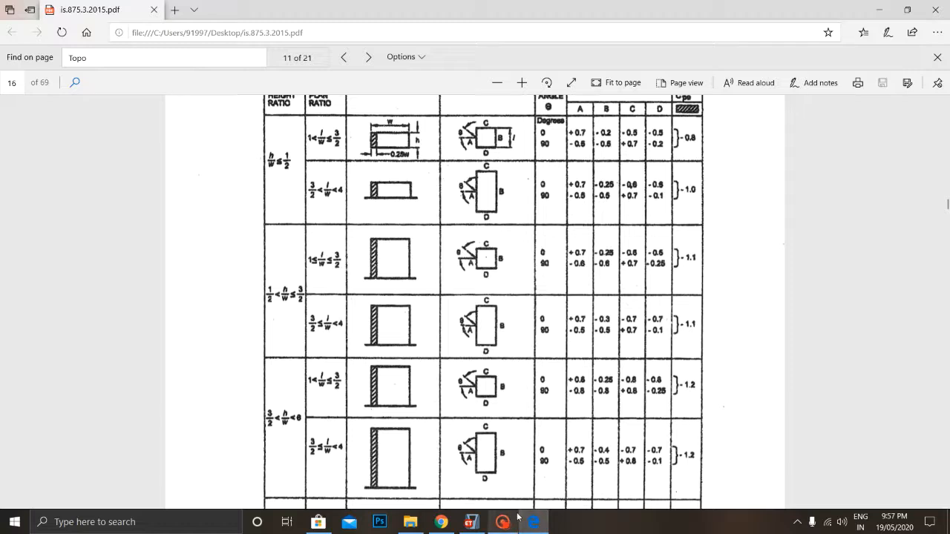
mouse_move(479, 529)
left_click(479, 475)
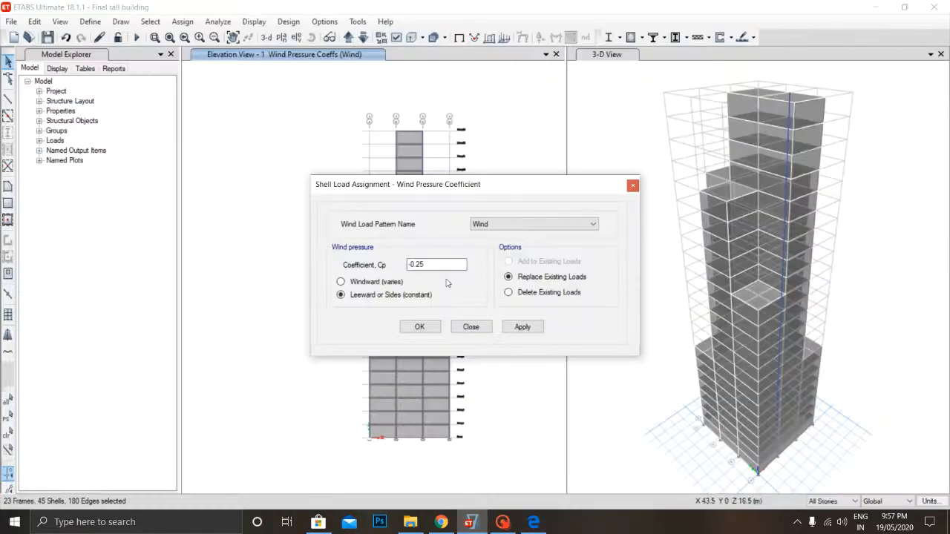
left_click_drag(428, 265, 379, 270)
type("-0")
left_click(523, 328)
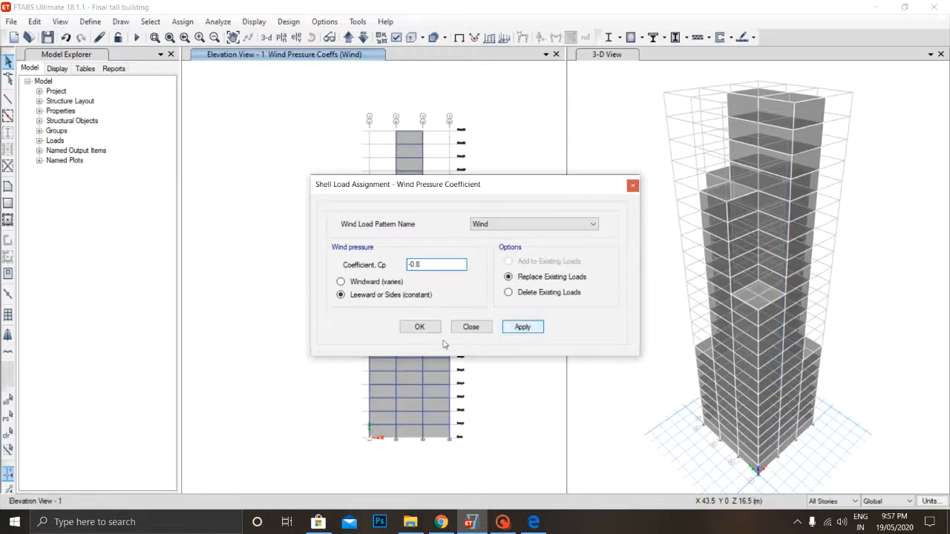
left_click(419, 327)
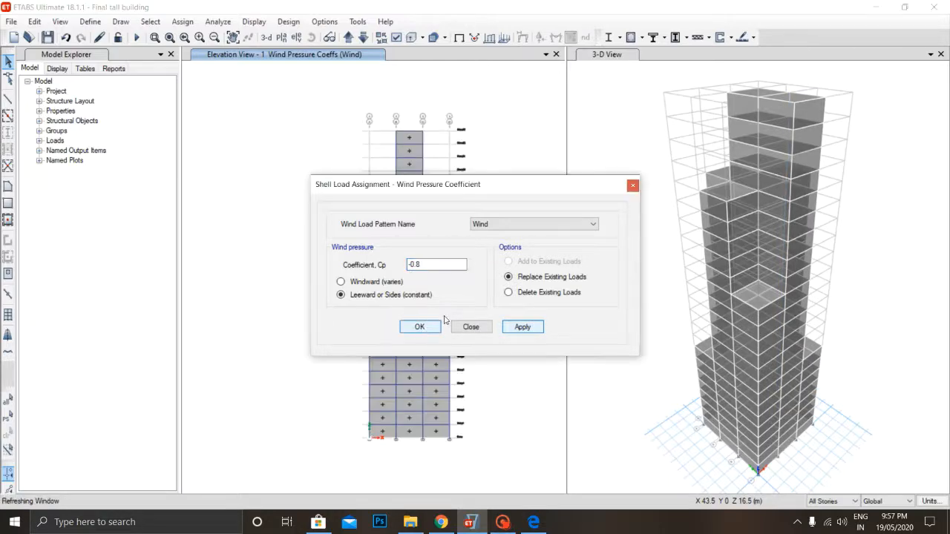
left_click(503, 522)
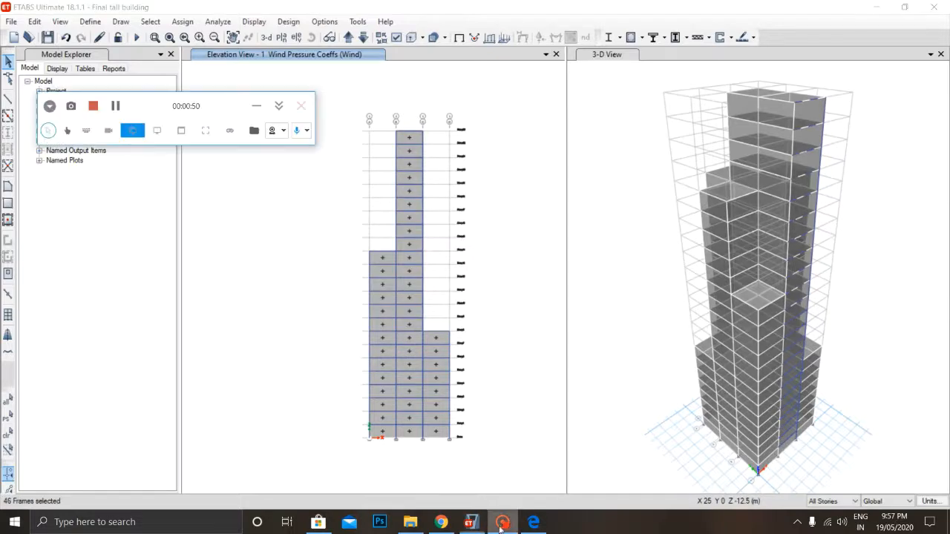
left_click(114, 106)
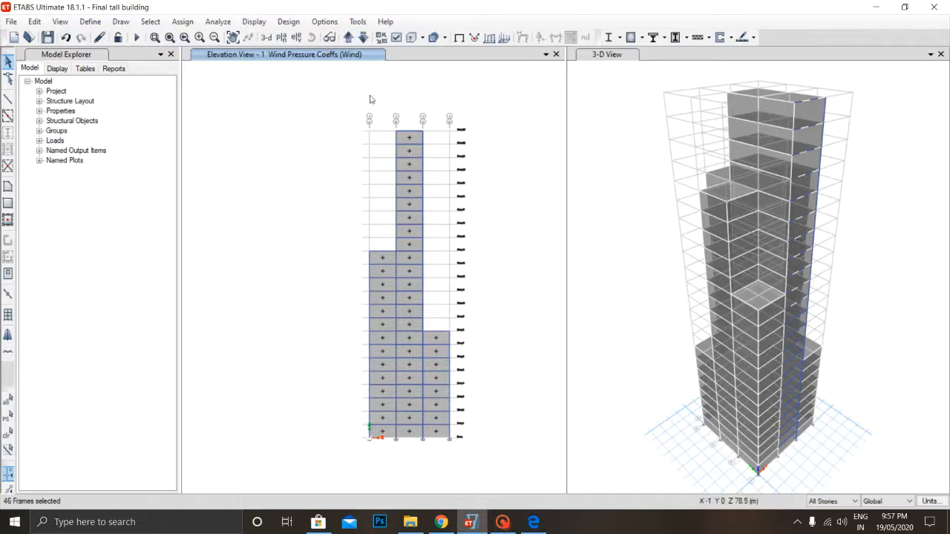
Step: Show elevation 2 and select the shell panels in its A-B and C-D bays
left_click(349, 37)
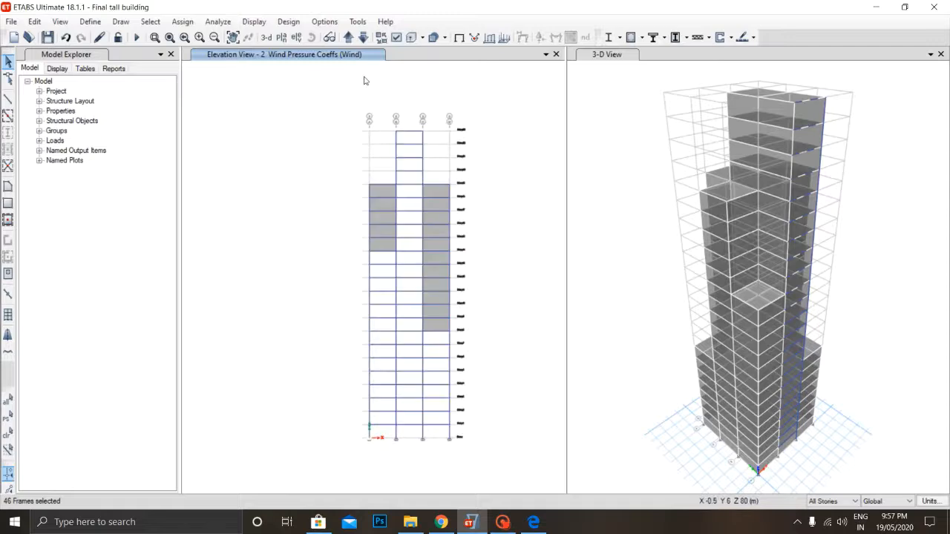
left_click(385, 191)
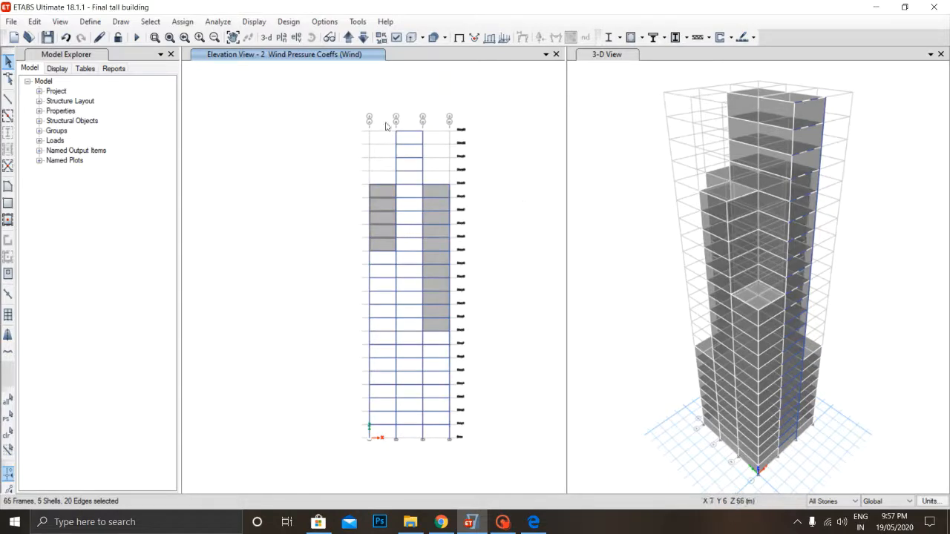
left_click(348, 39)
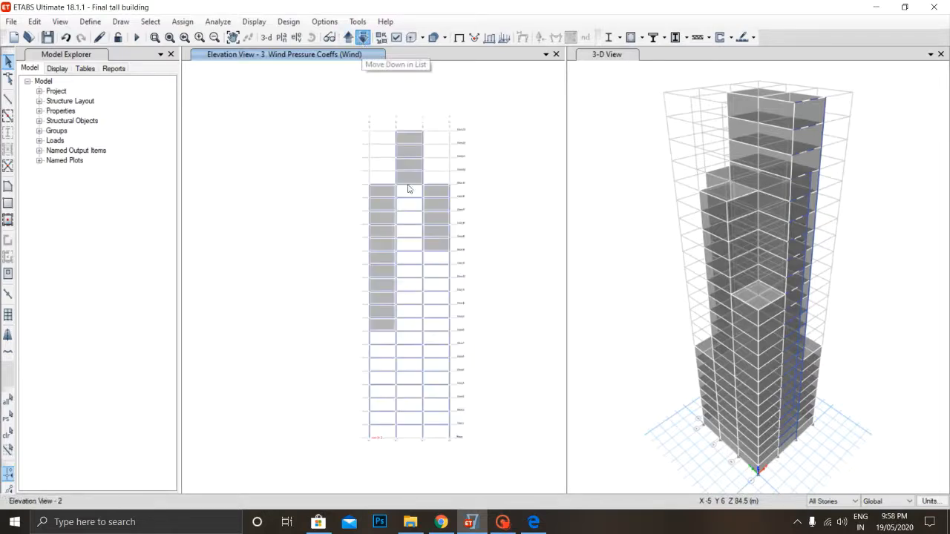
left_click(434, 163)
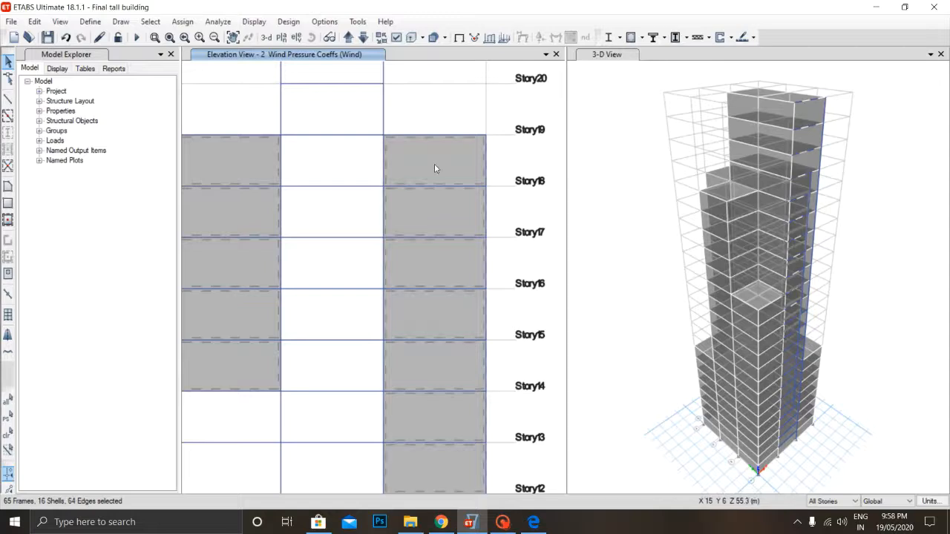
scroll(434, 163, "down", 3)
Step: Add the shell panels in all three bays of elevation 3 and of elevation 4 to the selection
left_click(347, 38)
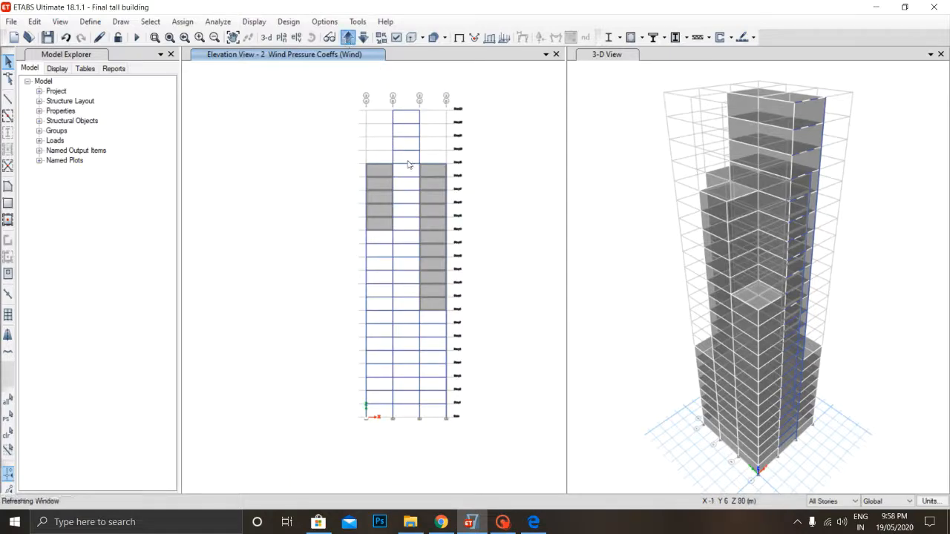
left_click(388, 175)
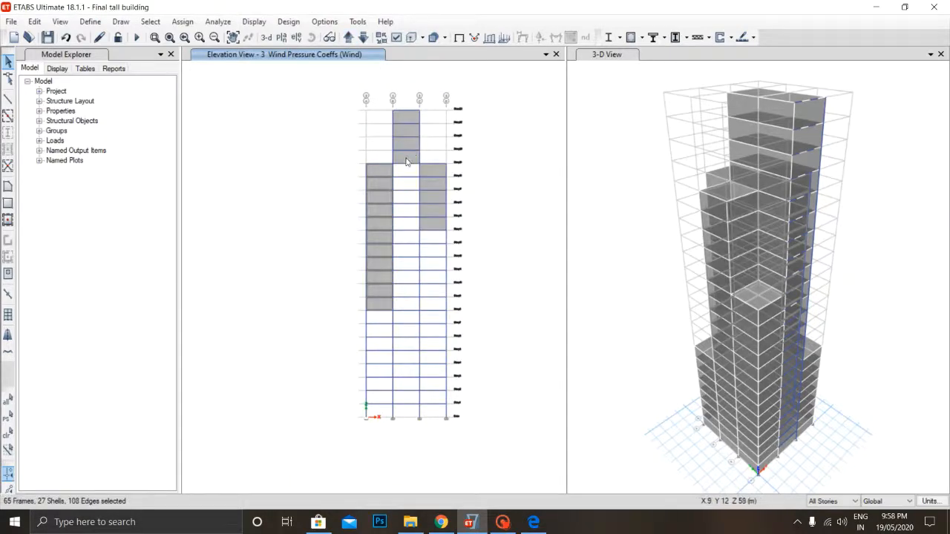
left_click(408, 159)
left_click(348, 37)
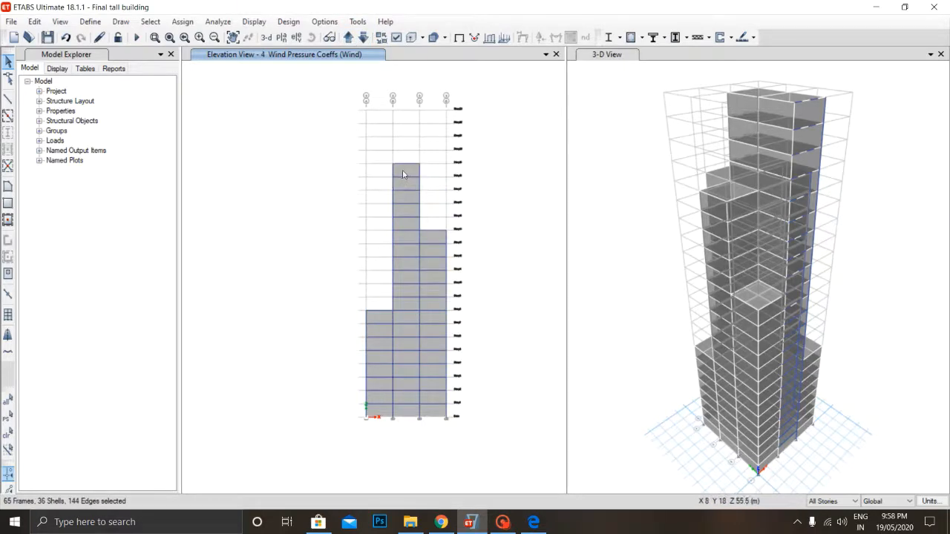
left_click(434, 238)
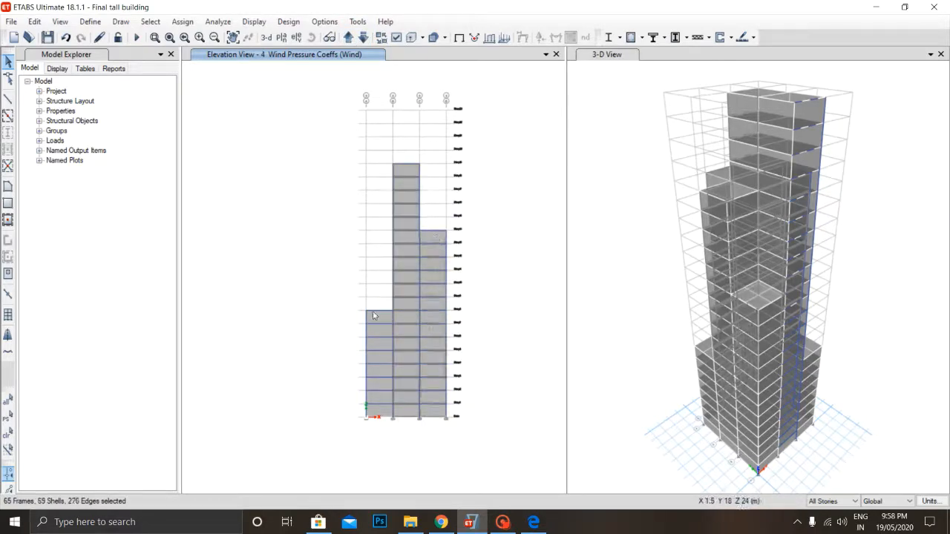
left_click(373, 311)
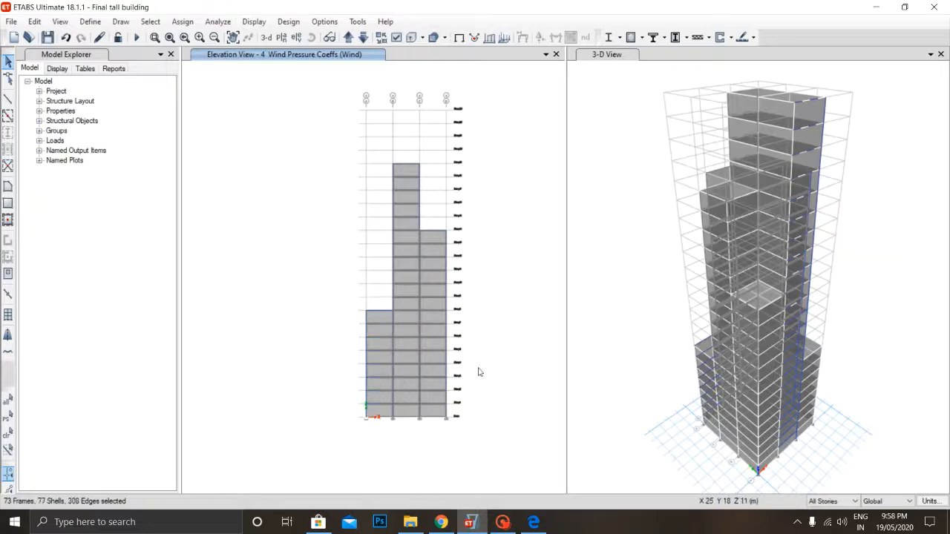
Step: Assign a constant leeward-or-sides wind pressure coefficient of -0.8 for the Wind pattern to the shells selected on elevations 2 to 4
left_click(182, 21)
mouse_move(230, 152)
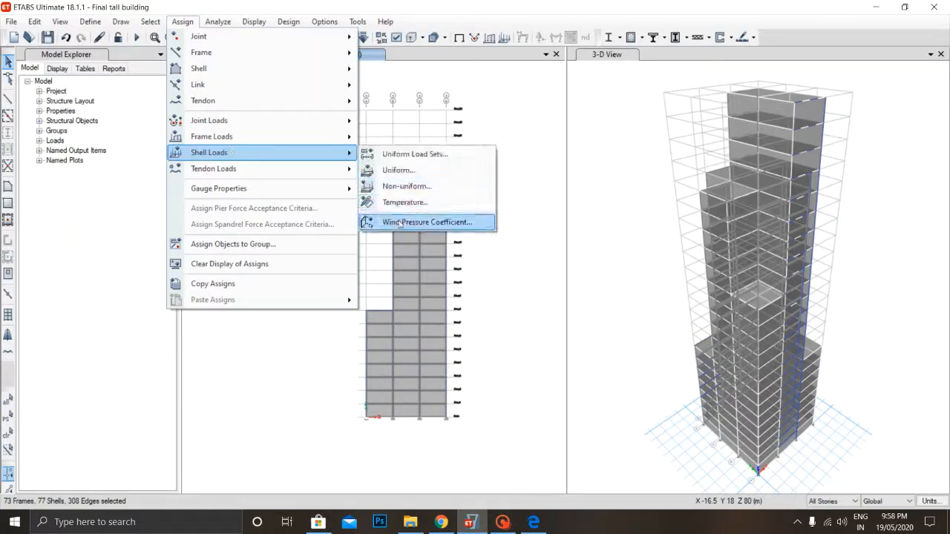
left_click(427, 221)
left_click(525, 332)
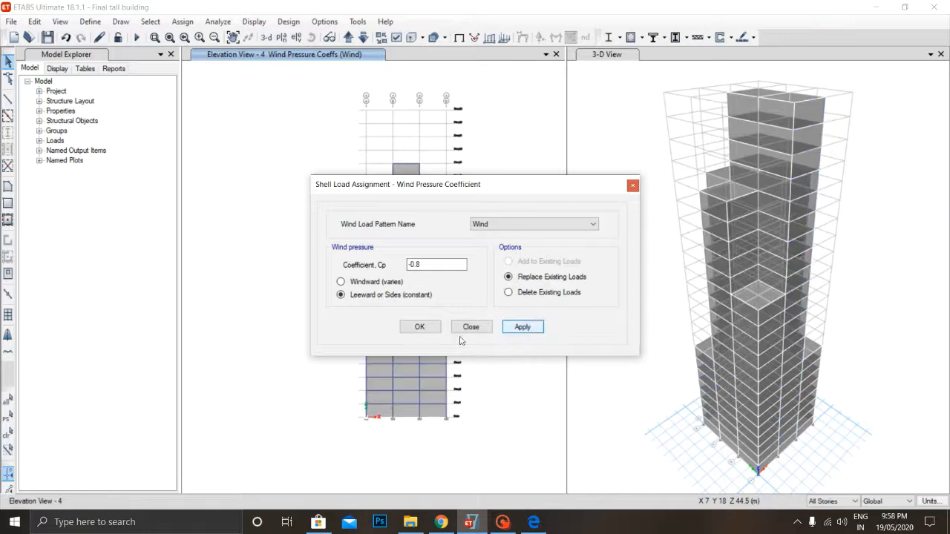
left_click(420, 327)
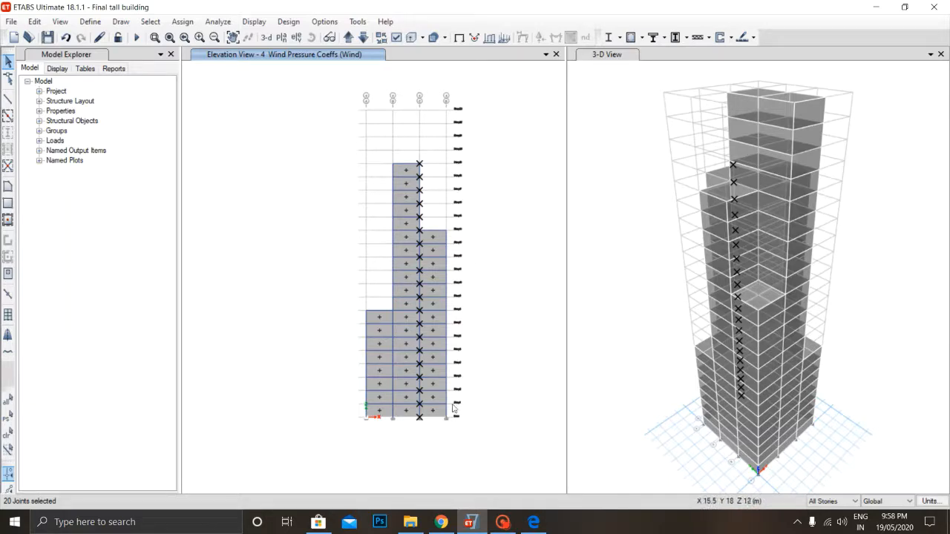
left_click(503, 522)
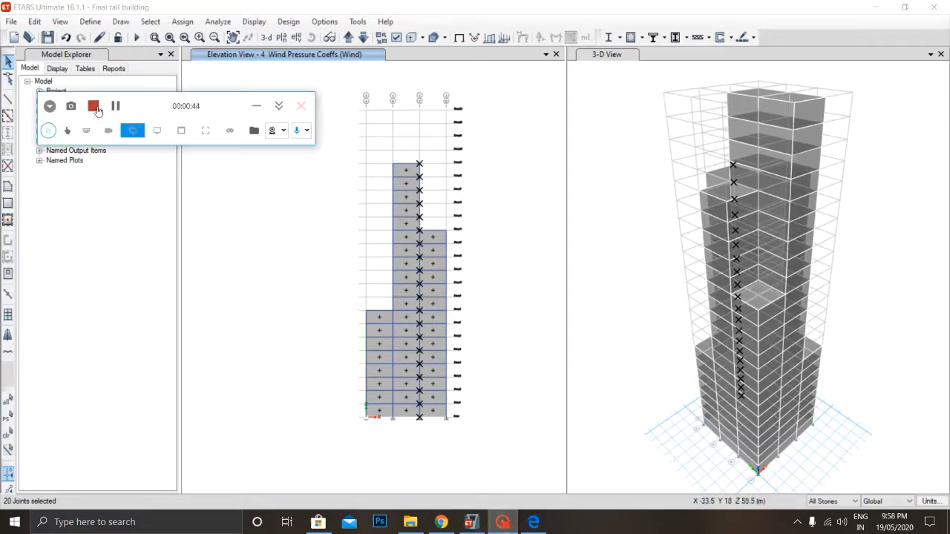
left_click(94, 107)
Step: Clear the joint selection and inspect the wind coefficient markers on the shells of elevation 4
key("Escape")
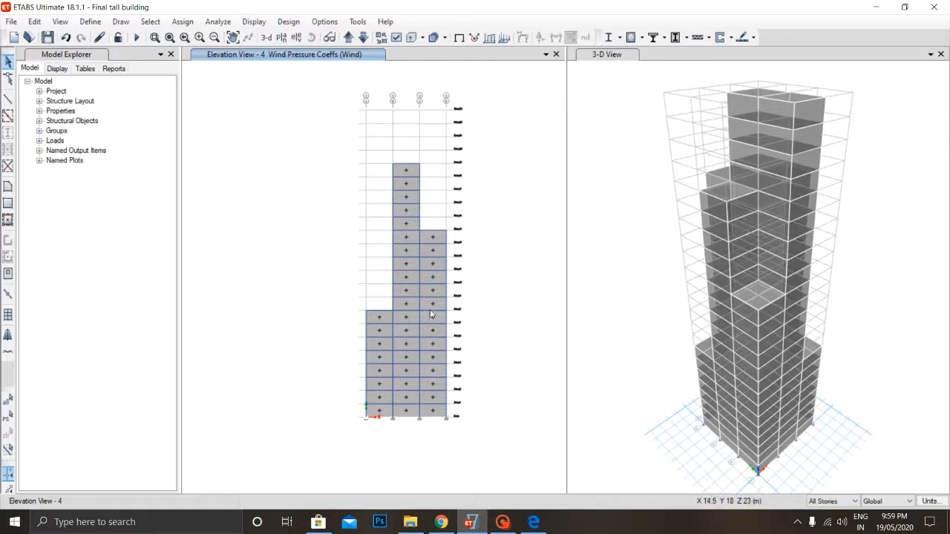
scroll(426, 201, "up", 1)
scroll(430, 196, "up", 1)
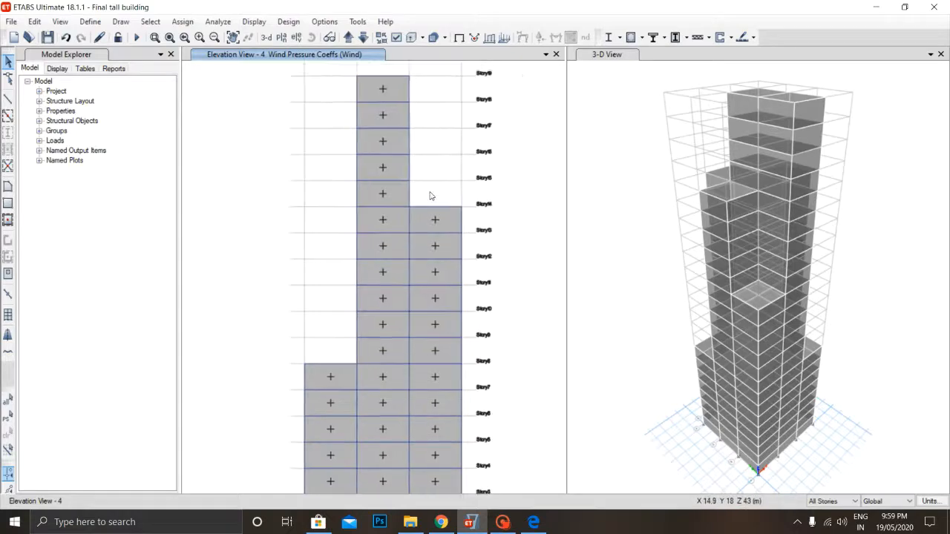
scroll(433, 234, "down", 2)
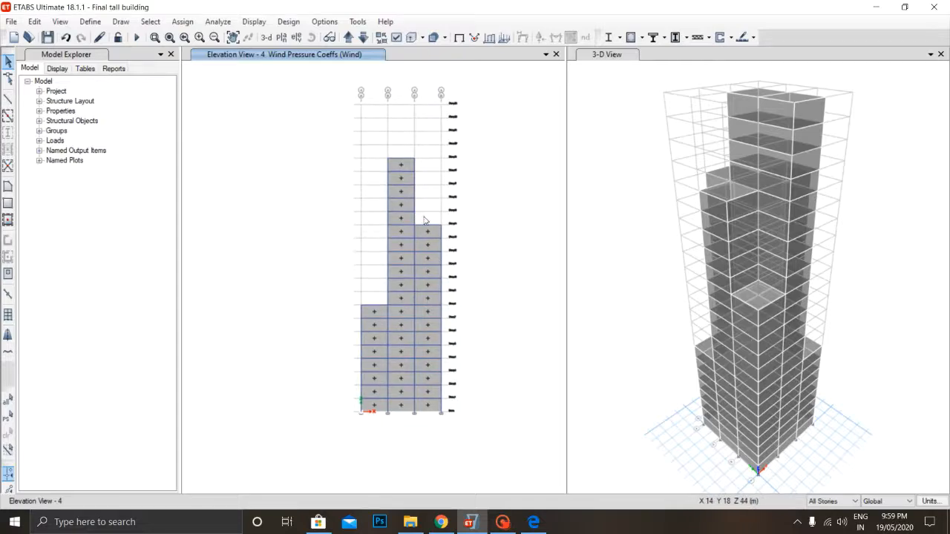
Step: Display the Story1 plan view and examine the direction and coefficients of the wind pressure arrows on each face
left_click(282, 37)
scroll(545, 289, "down", 2)
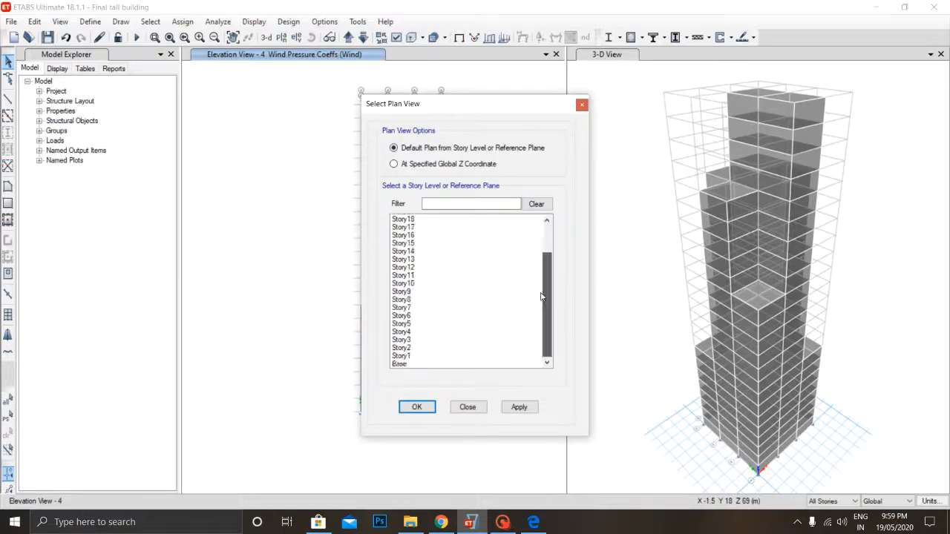
left_click(429, 348)
left_click(424, 357)
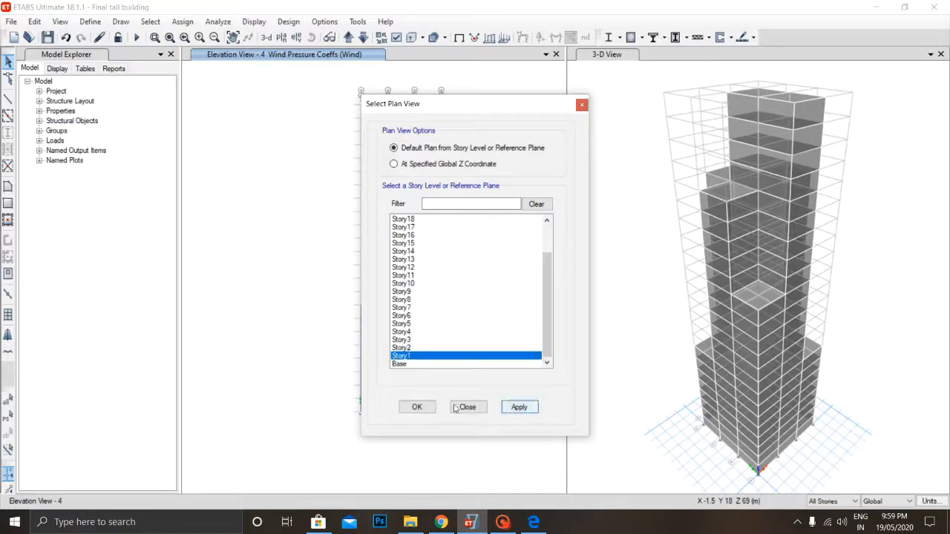
left_click(420, 408)
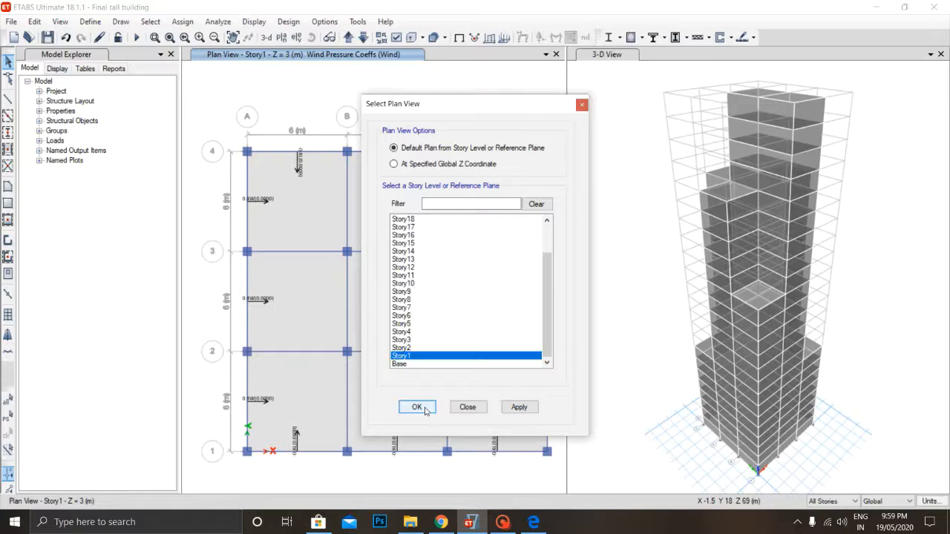
scroll(527, 298, "up", 3)
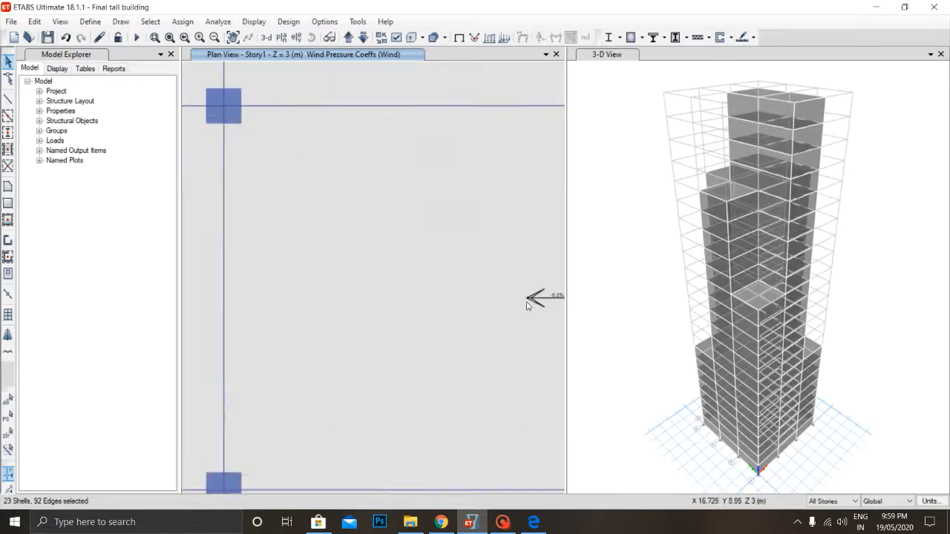
scroll(528, 299, "down", 3)
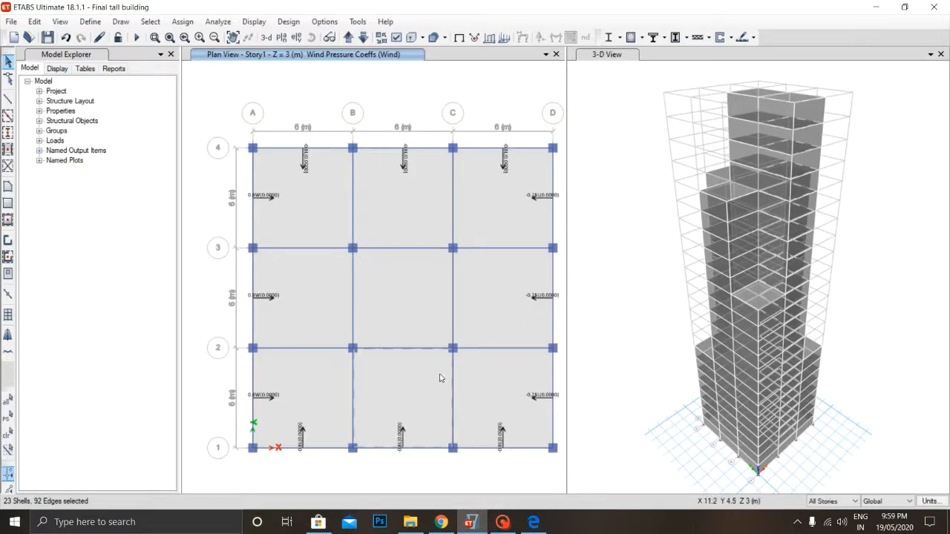
left_click(502, 521)
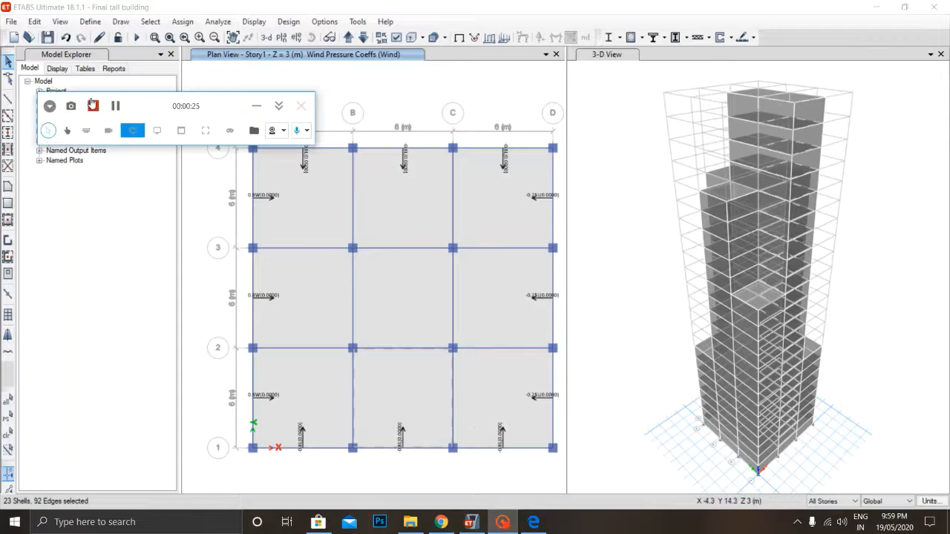
left_click(208, 208)
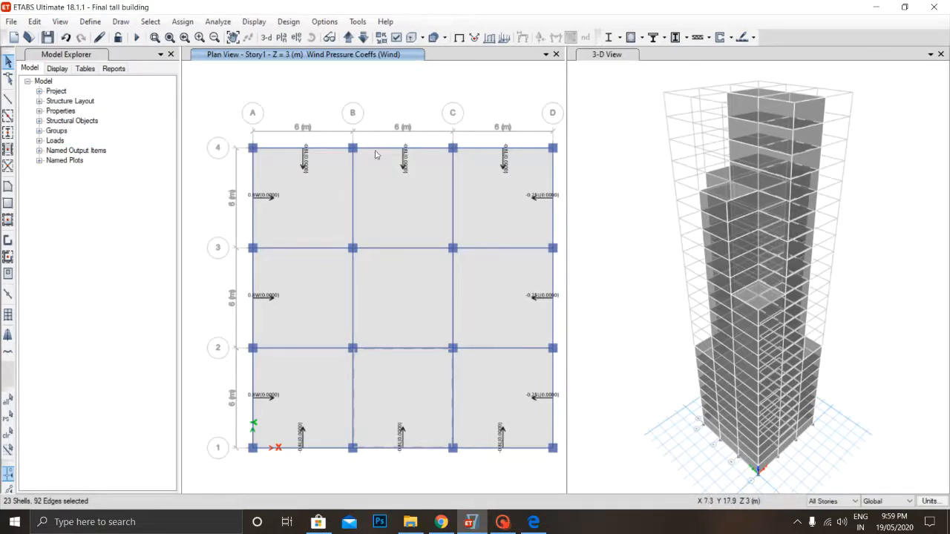
Step: Switch the plan view to Story19 and examine the wind pressure arrows and coefficients around the cross-shaped floor
left_click(282, 37)
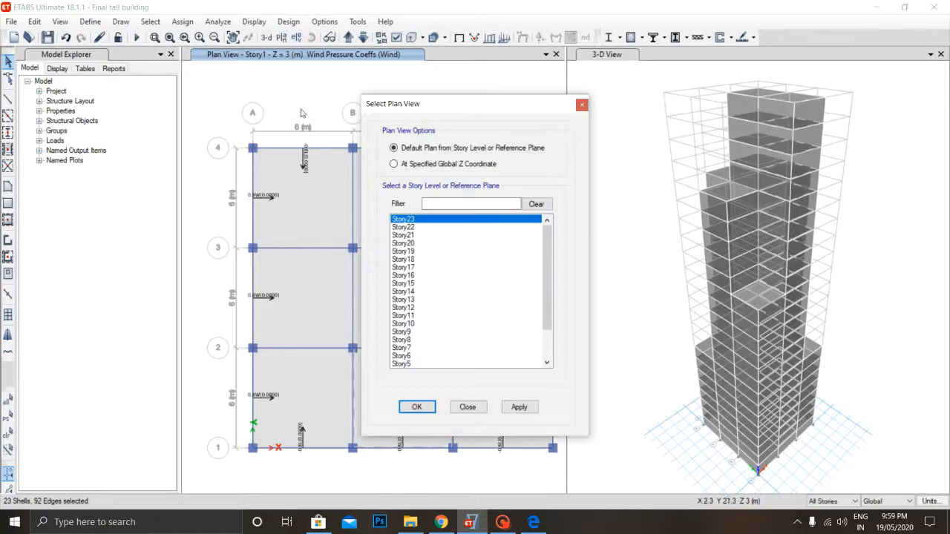
left_click(404, 251)
left_click(518, 407)
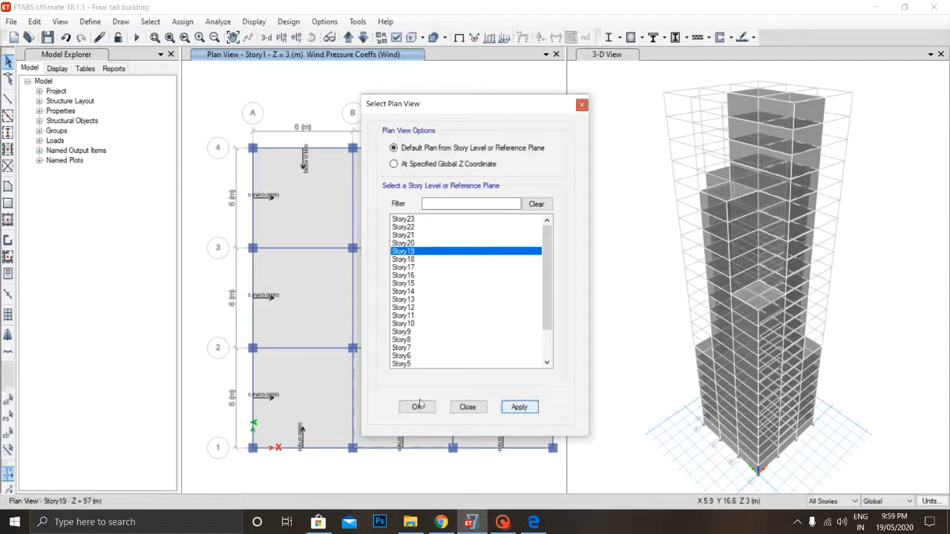
left_click(418, 407)
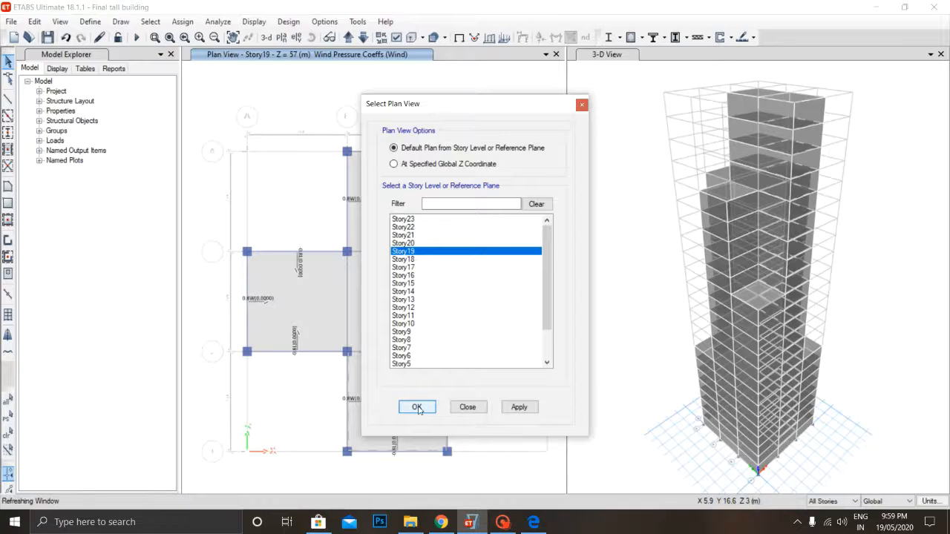
scroll(415, 201, "up", 5)
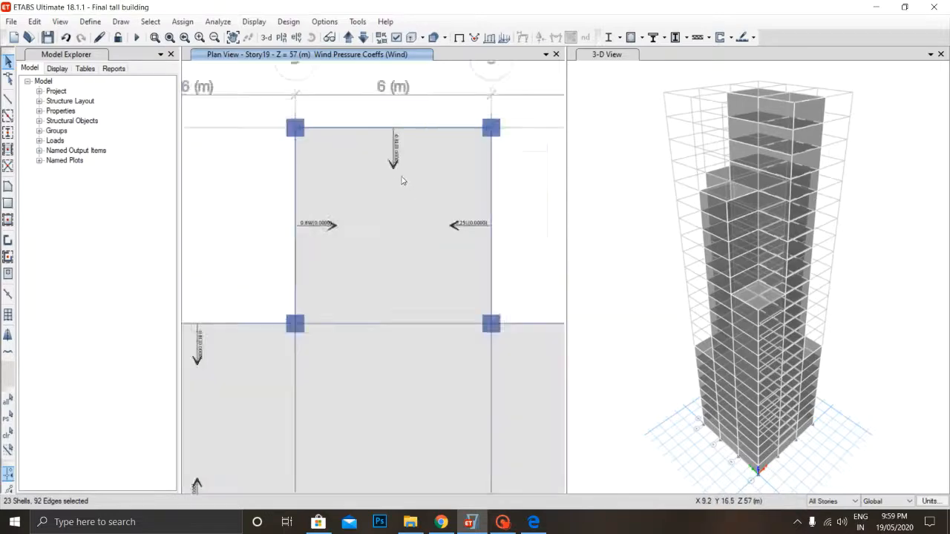
scroll(475, 226, "down", 5)
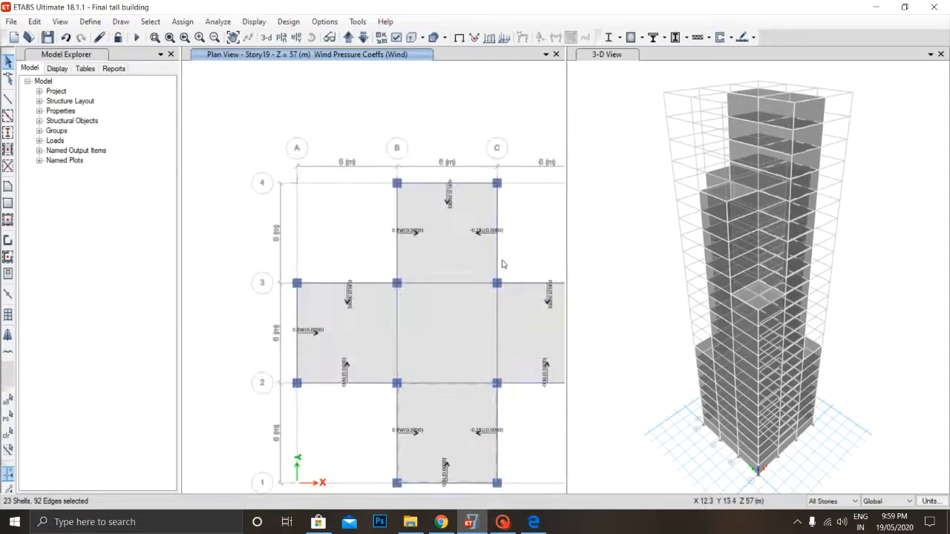
middle_click_drag(479, 392, 398, 382)
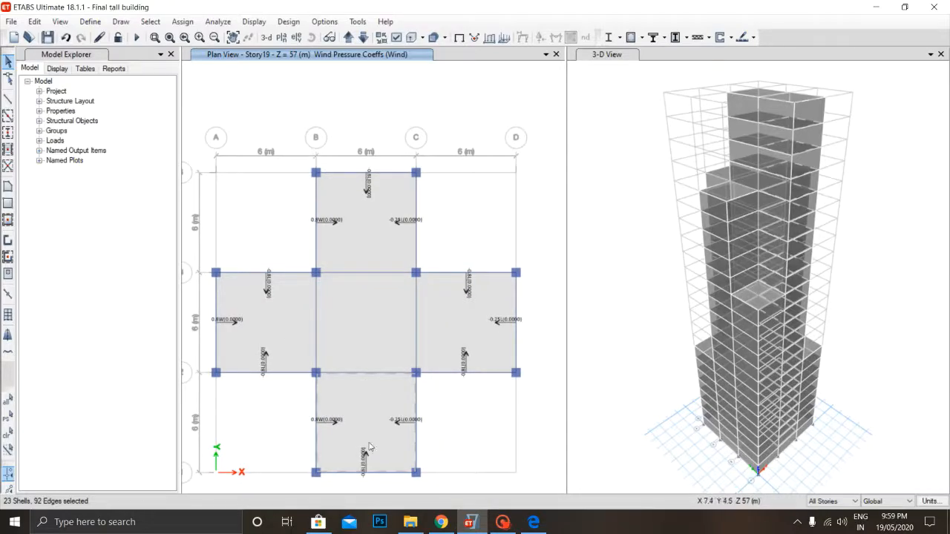
Step: Turn on the extruded view for frame objects in the 3-D view and inspect the building's beams and columns
left_click(503, 522)
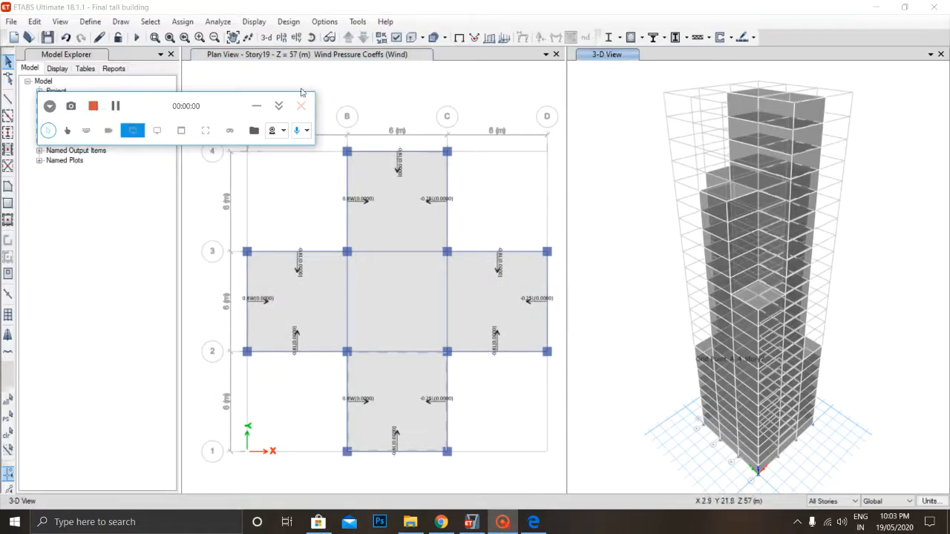
left_click(603, 56)
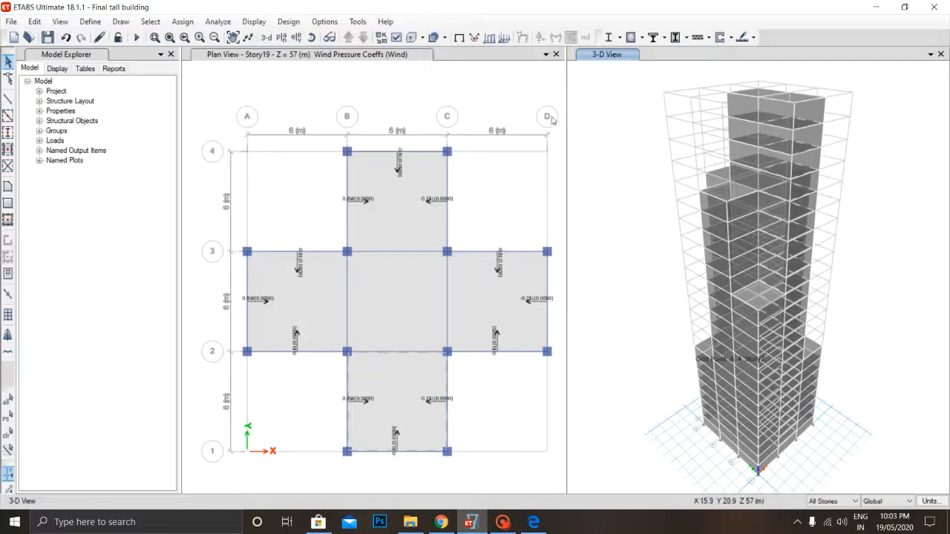
left_click(422, 37)
left_click(437, 52)
left_click(421, 39)
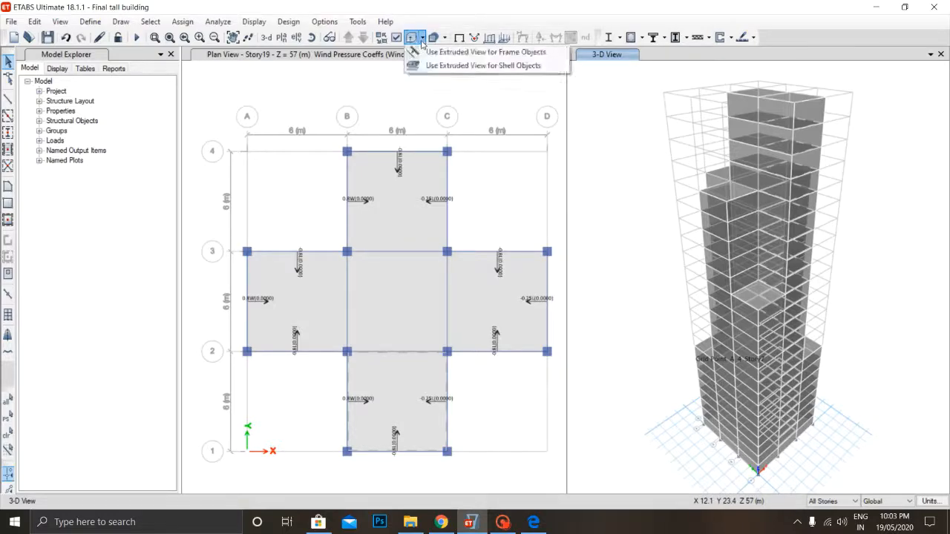
left_click(429, 52)
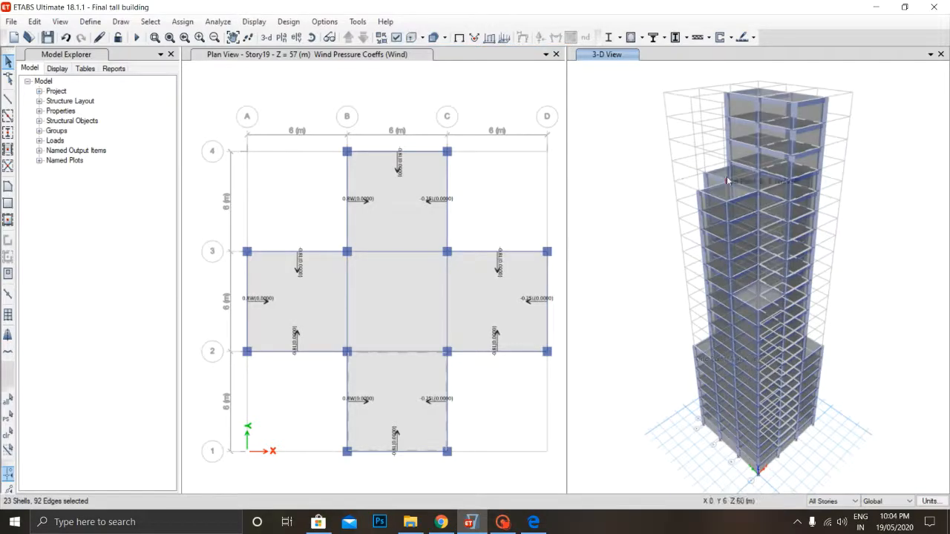
scroll(798, 142, "up", 3)
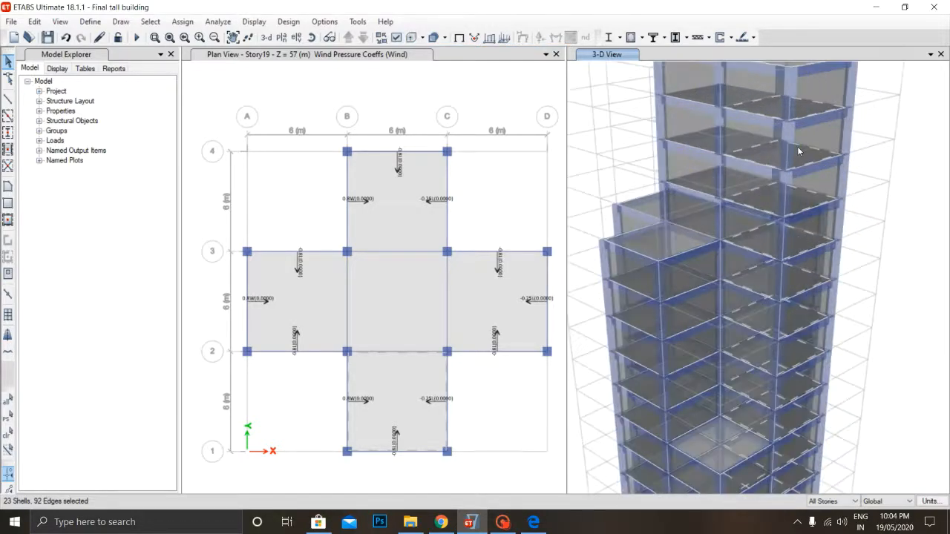
scroll(797, 151, "down", 3)
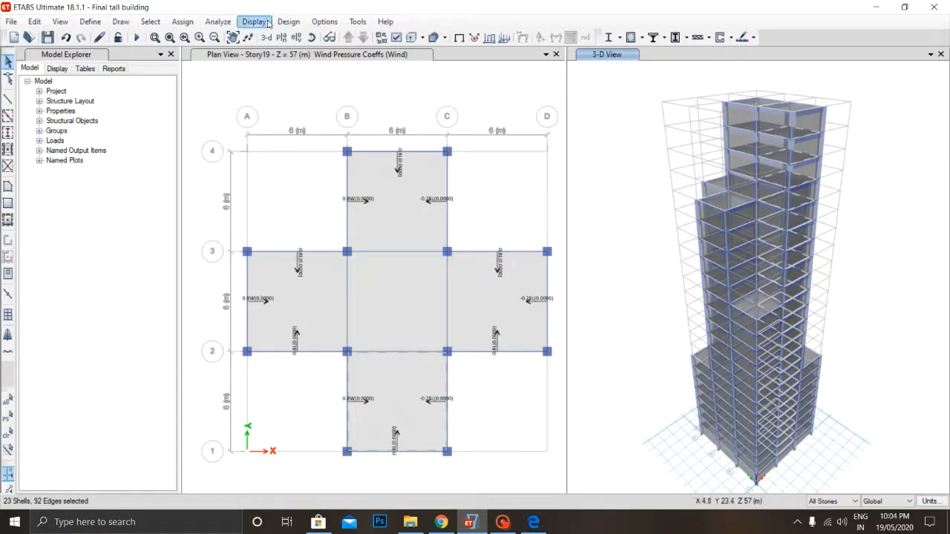
Step: Run the structural analysis of the tall building and inspect the Dead load displacements on the 3-D model
left_click(218, 22)
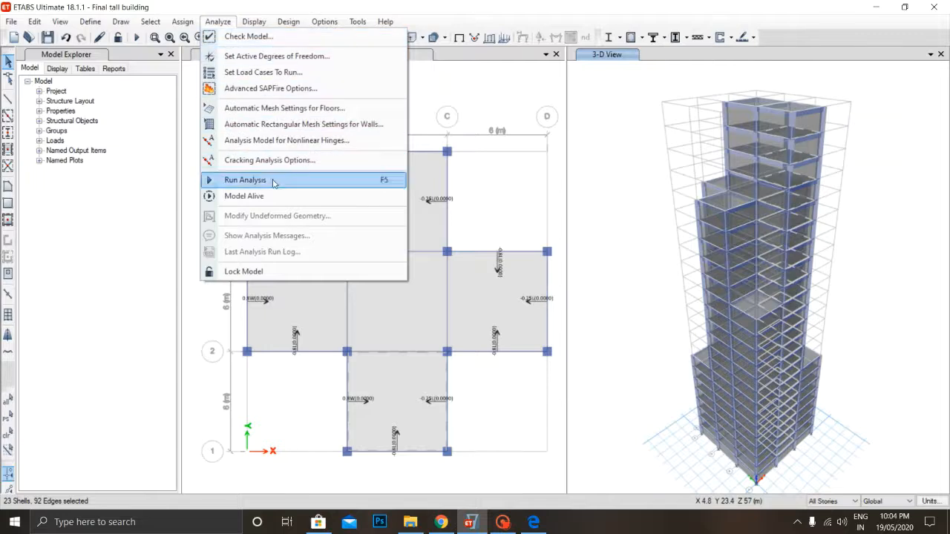
left_click(245, 180)
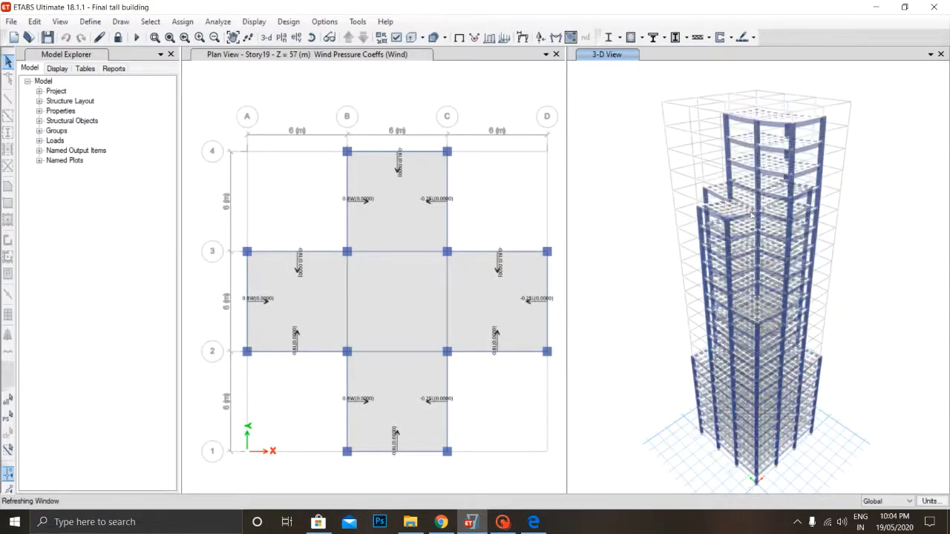
mouse_move(763, 141)
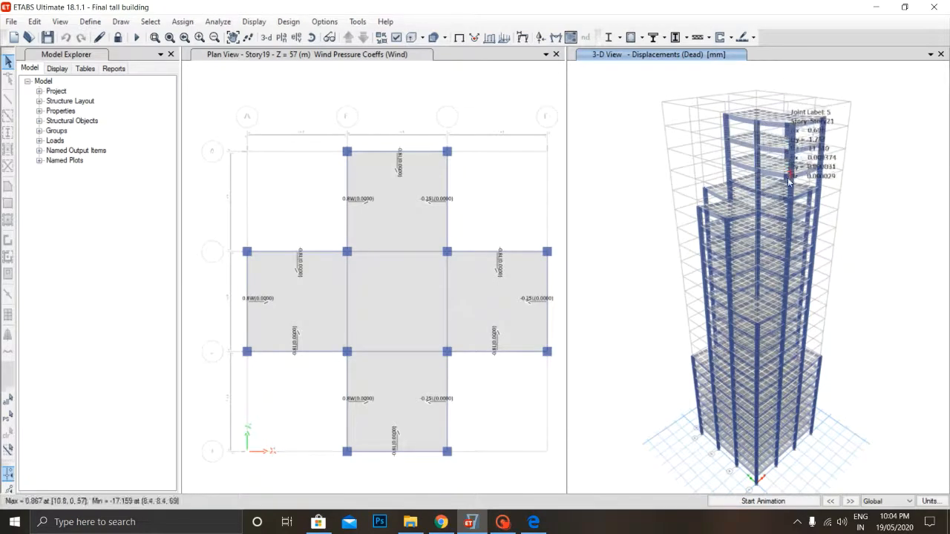
mouse_move(733, 231)
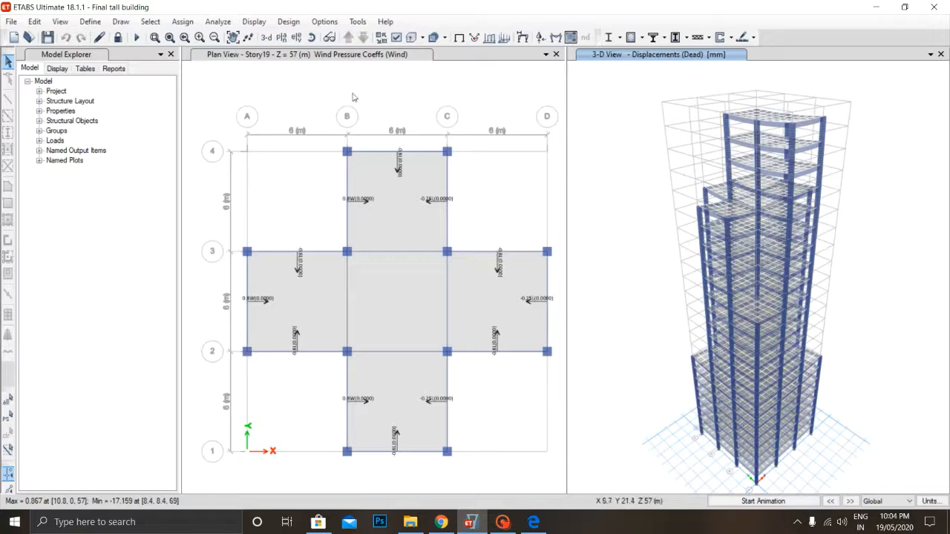
left_click(289, 22)
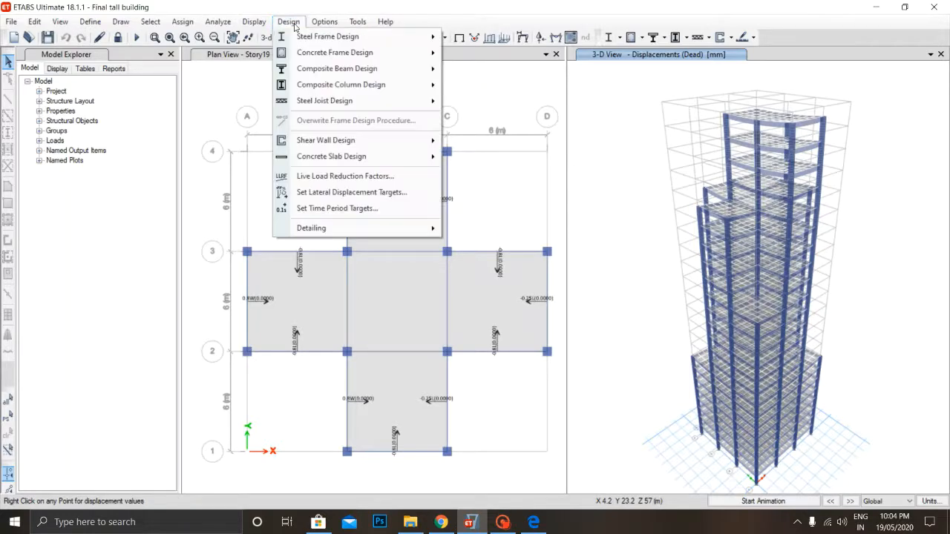
mouse_move(265, 28)
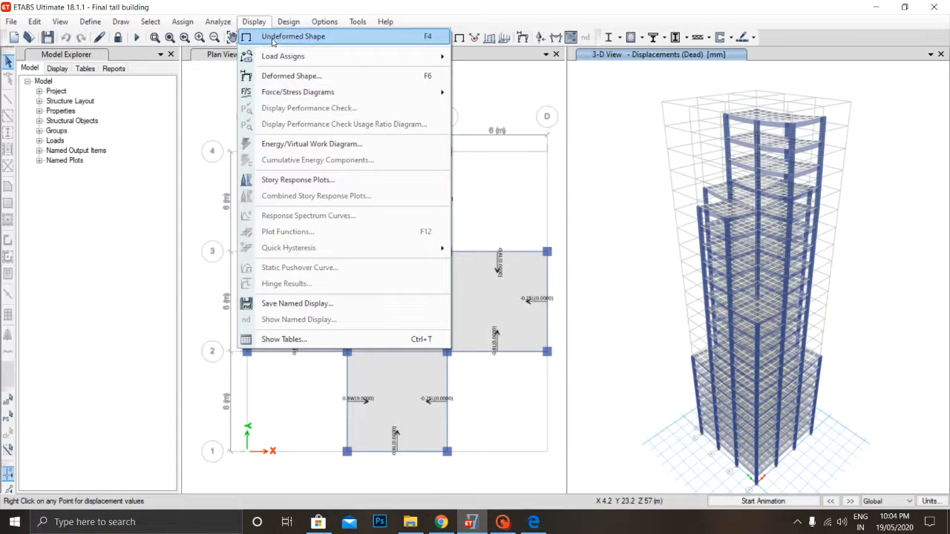
left_click(288, 77)
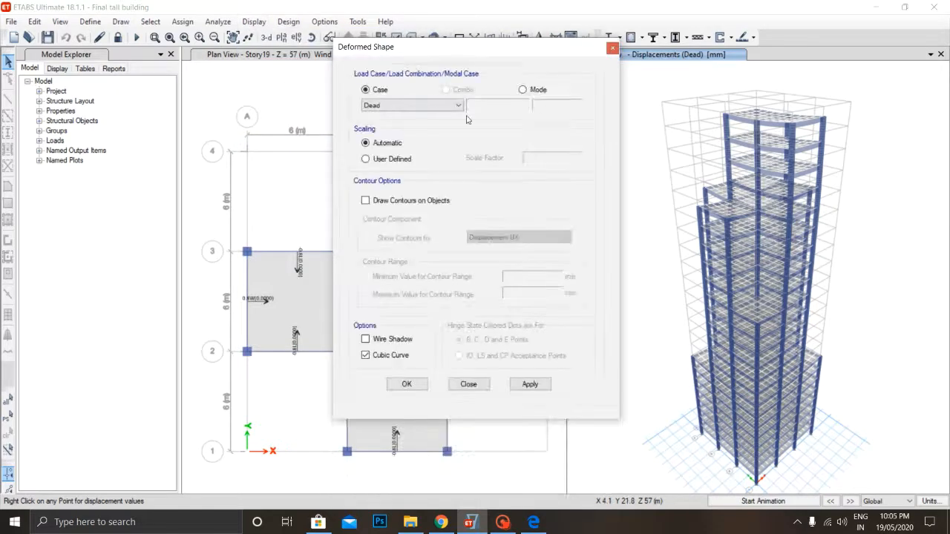
left_click(612, 48)
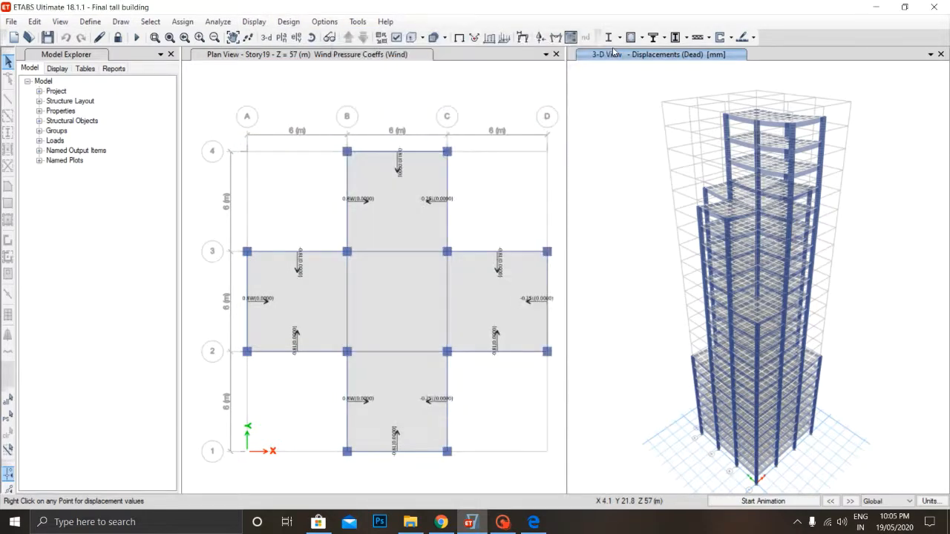
Step: Display the shell resultant force F11 contours for the Dead case on the undeformed shape in the 3-D view
left_click(267, 22)
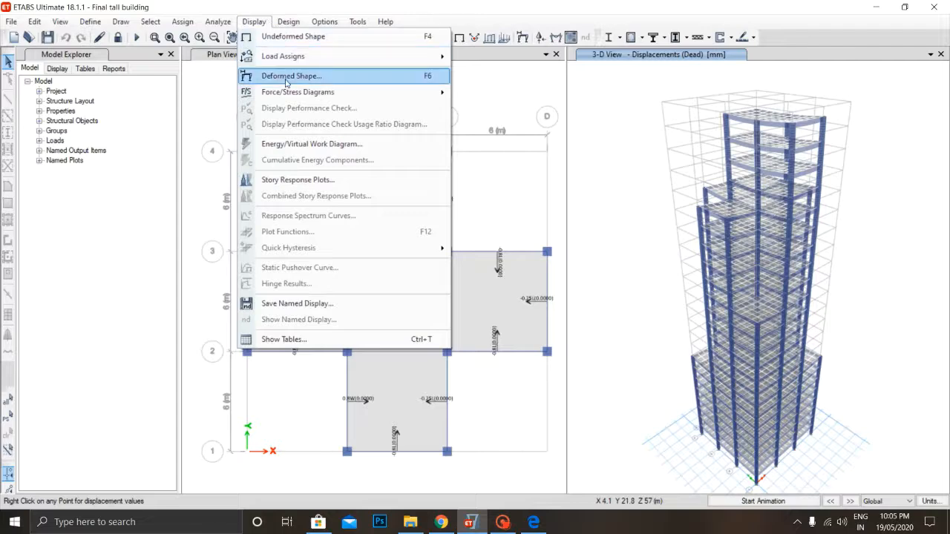
mouse_move(289, 93)
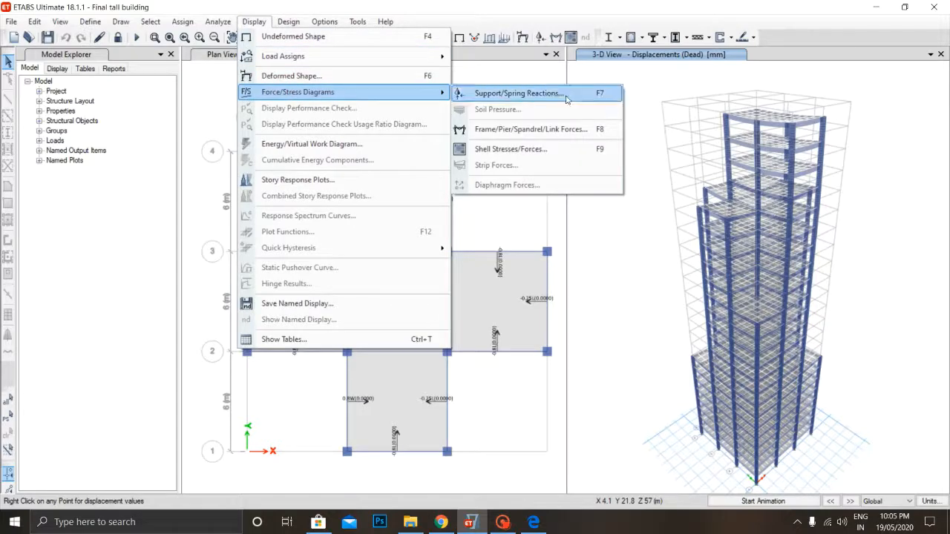
left_click(571, 149)
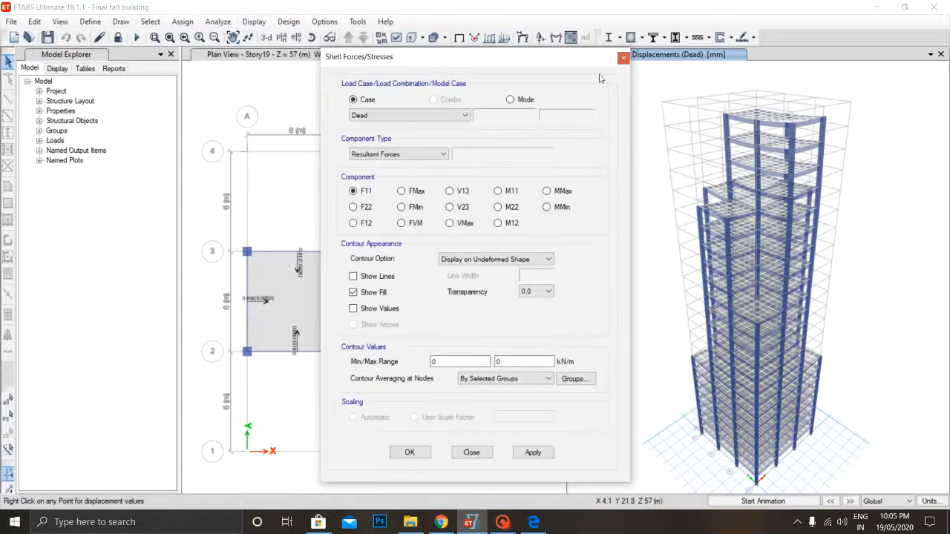
left_click(532, 453)
left_click(410, 453)
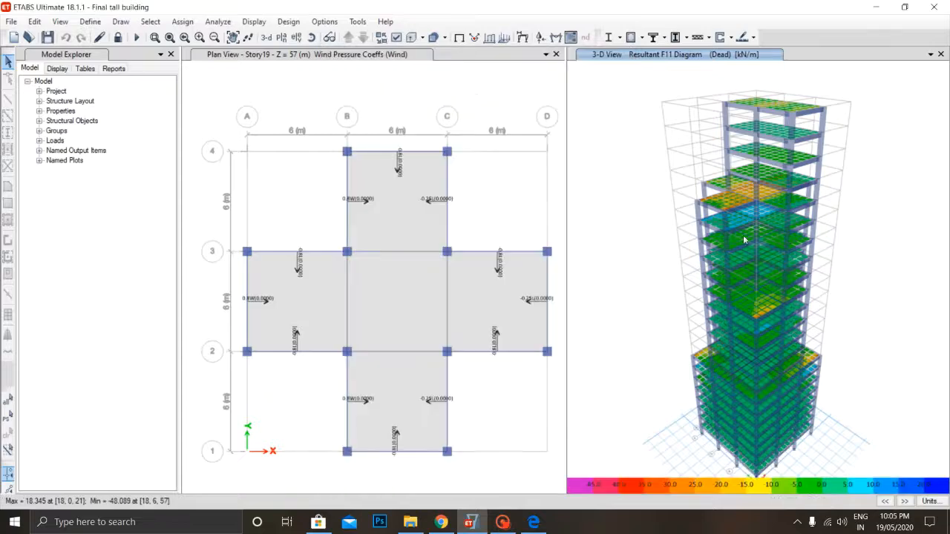
Step: Display the filled Shear 2-2 force diagram of the frames for the Dead case in the 3-D view
left_click(288, 21)
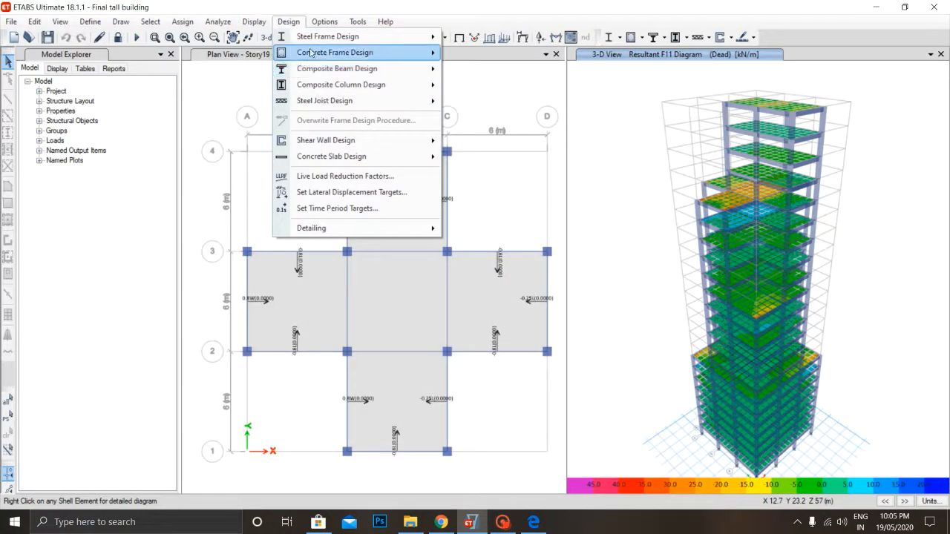
mouse_move(310, 43)
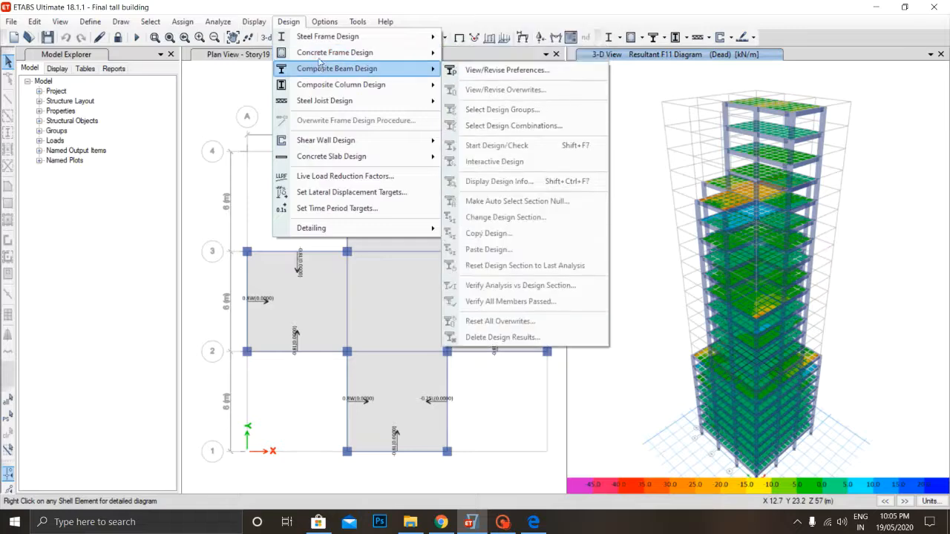
mouse_move(264, 24)
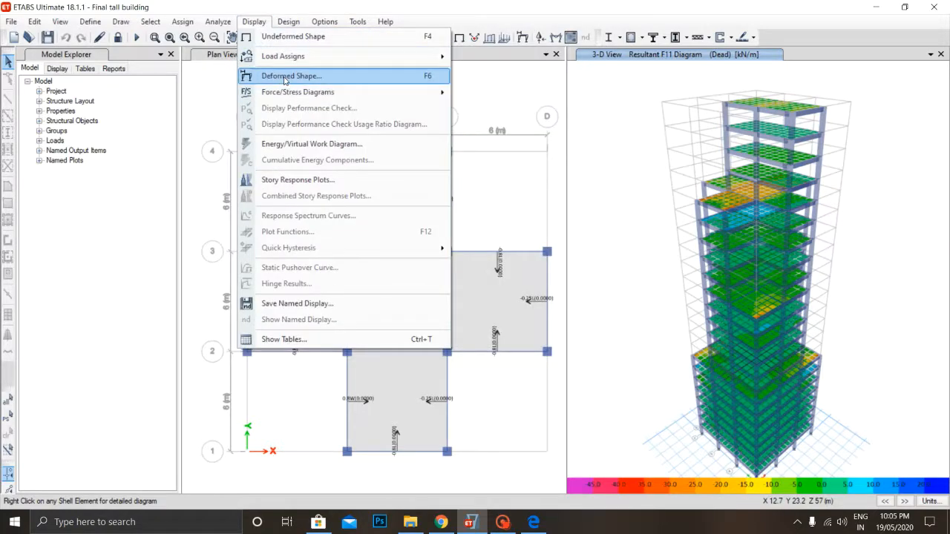
mouse_move(346, 93)
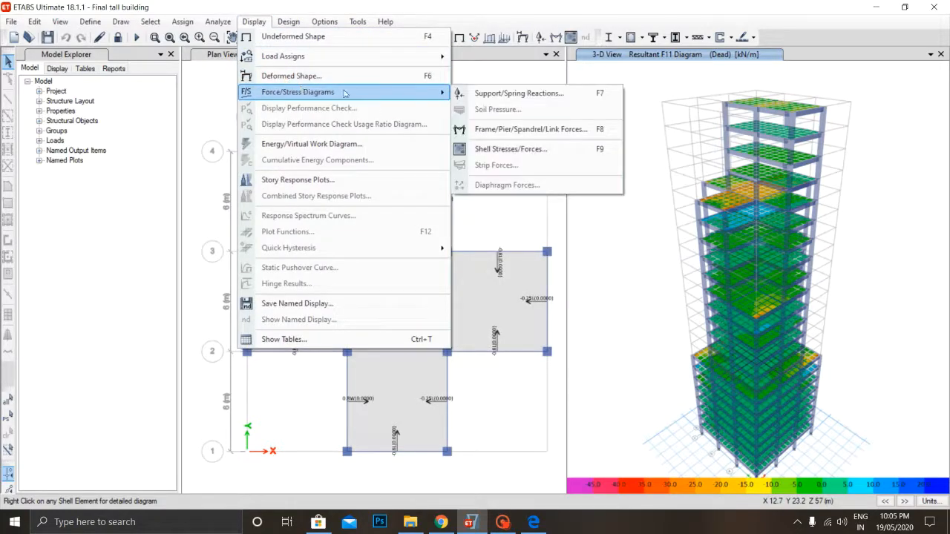
left_click(524, 131)
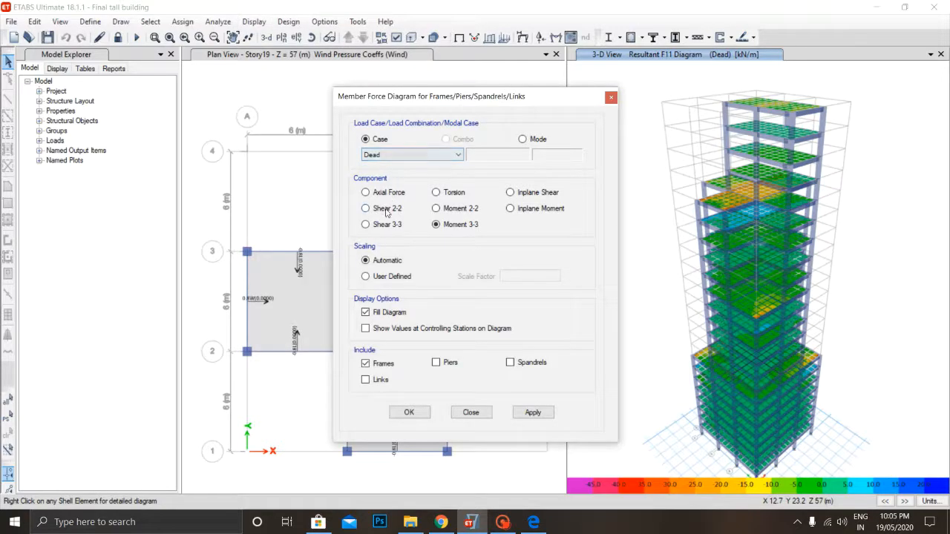
left_click(533, 413)
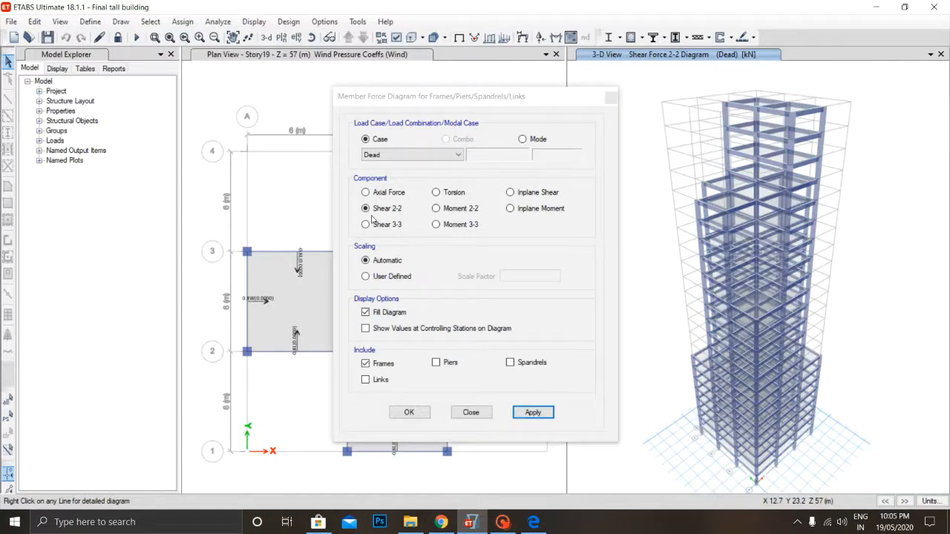
Step: Display the frames' Moment 3-3 diagram and the Shear 3-3 diagram for the Dead case in the 3-D view
left_click(448, 227)
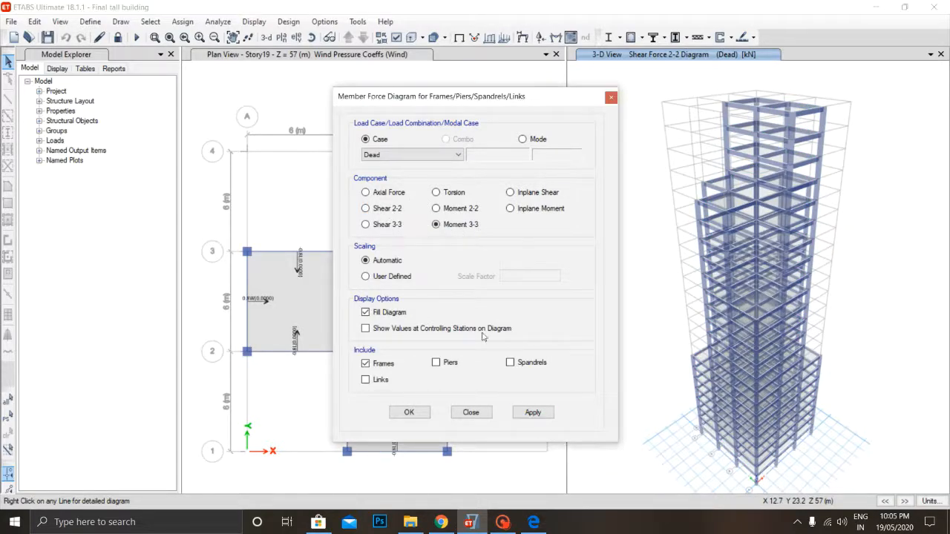
left_click(540, 414)
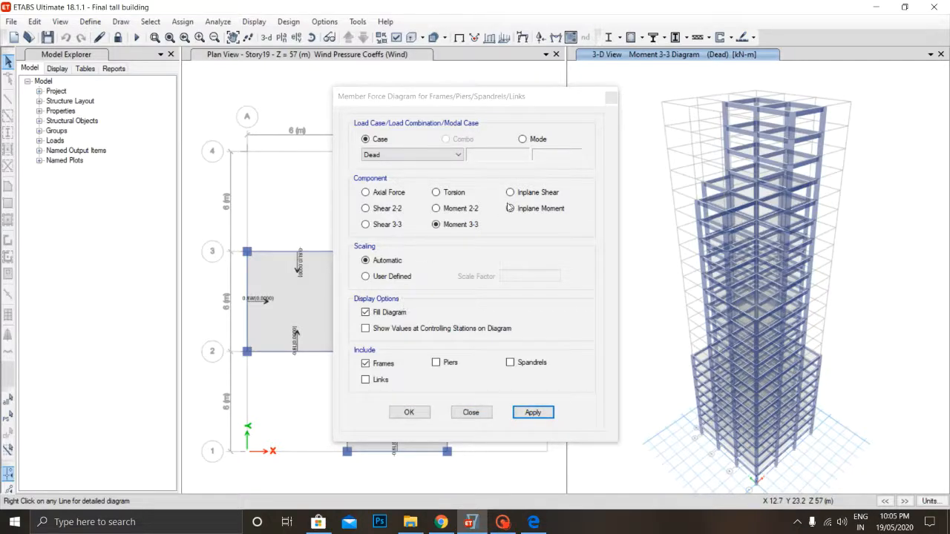
left_click(368, 227)
left_click(527, 415)
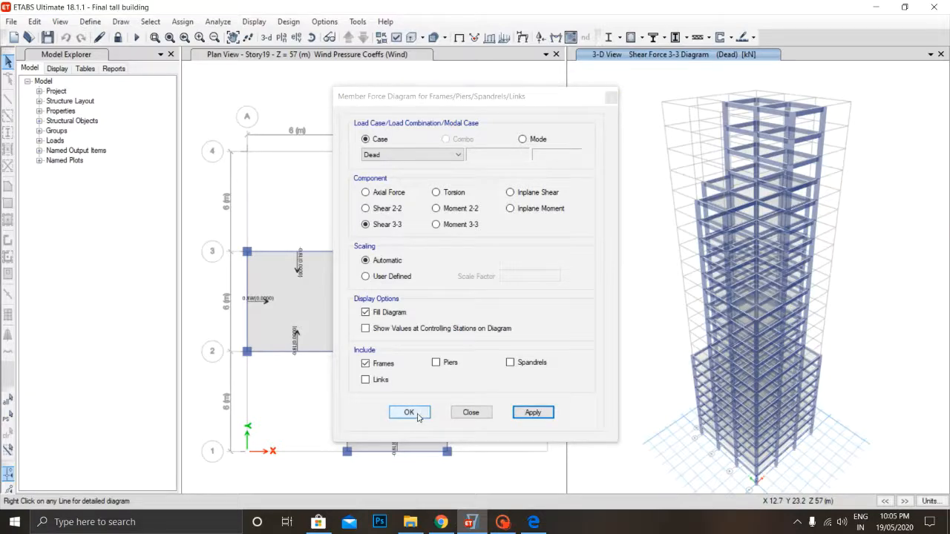
left_click(413, 331)
left_click(413, 413)
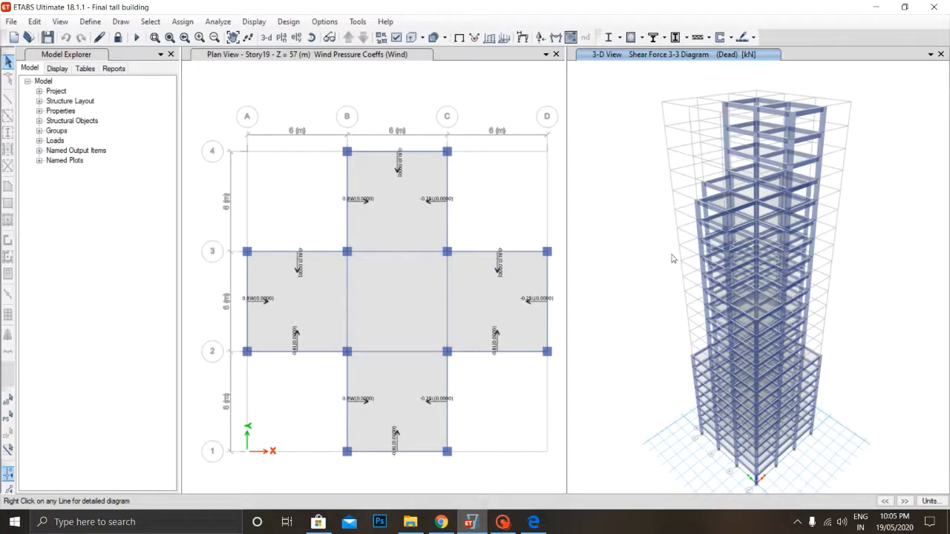
Step: Review the concrete frame design preferences and accept them with IS 456:2000 as the design code
left_click(288, 22)
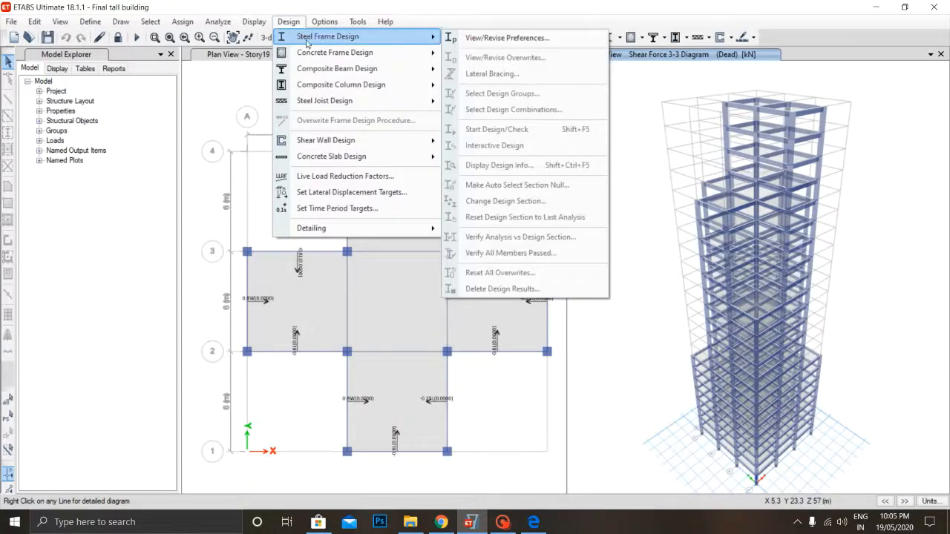
mouse_move(312, 53)
left_click(507, 37)
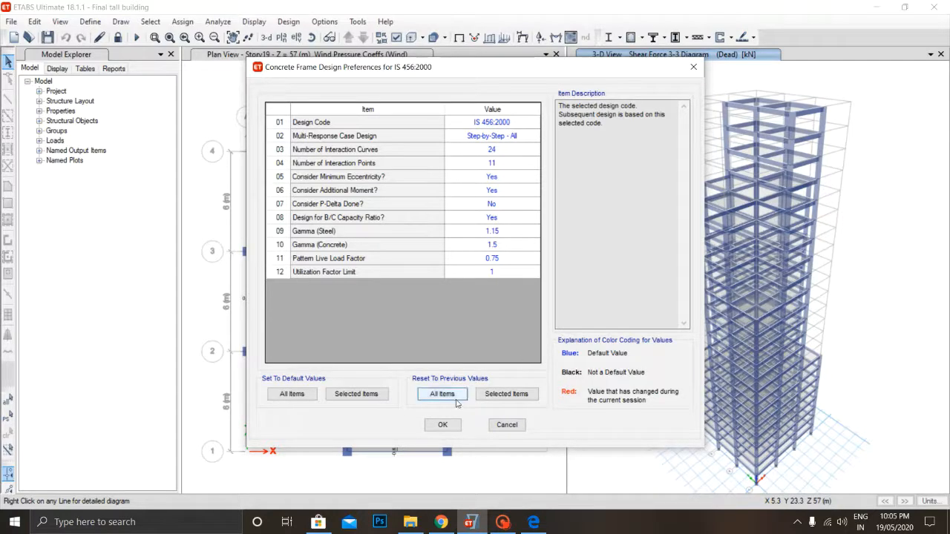
left_click(442, 425)
Step: Start the concrete frame design check of the building and agree to reiterate the analysis and design
left_click(290, 22)
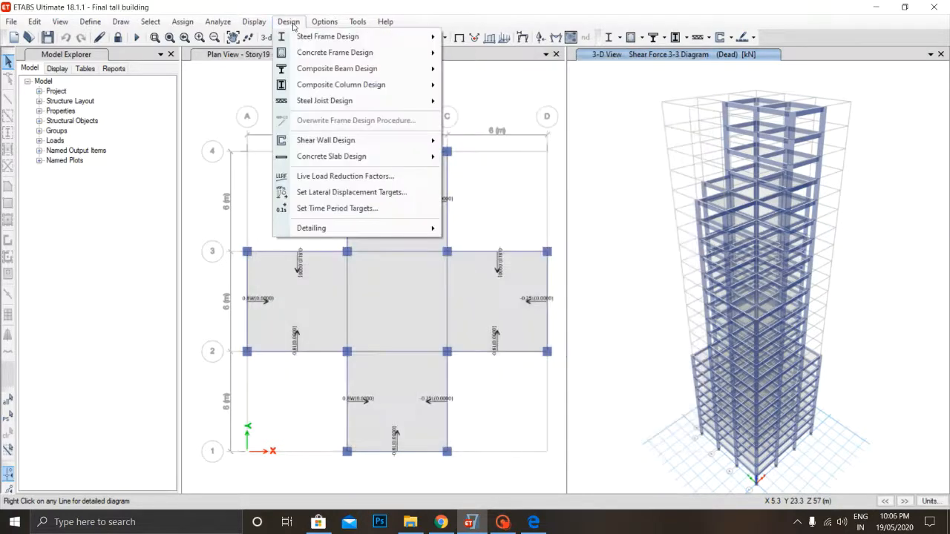
mouse_move(310, 59)
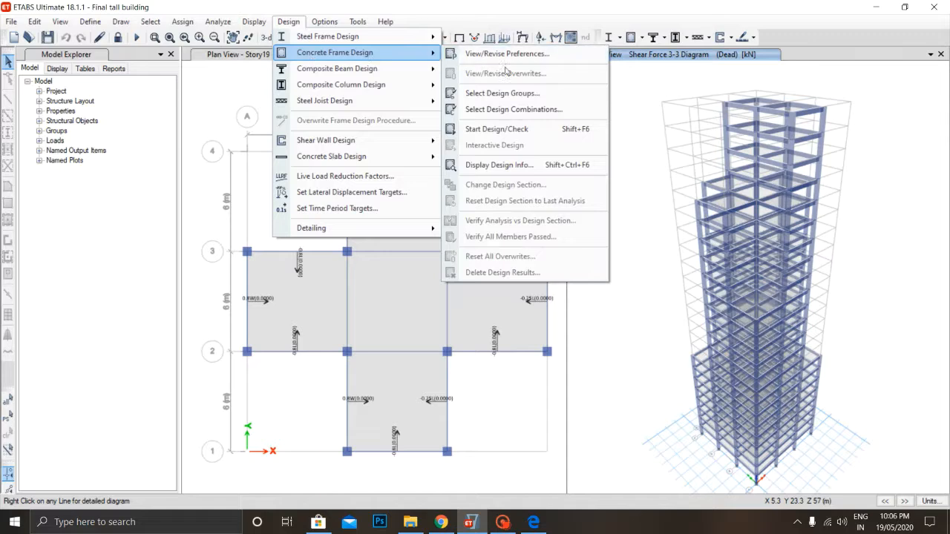
left_click(524, 130)
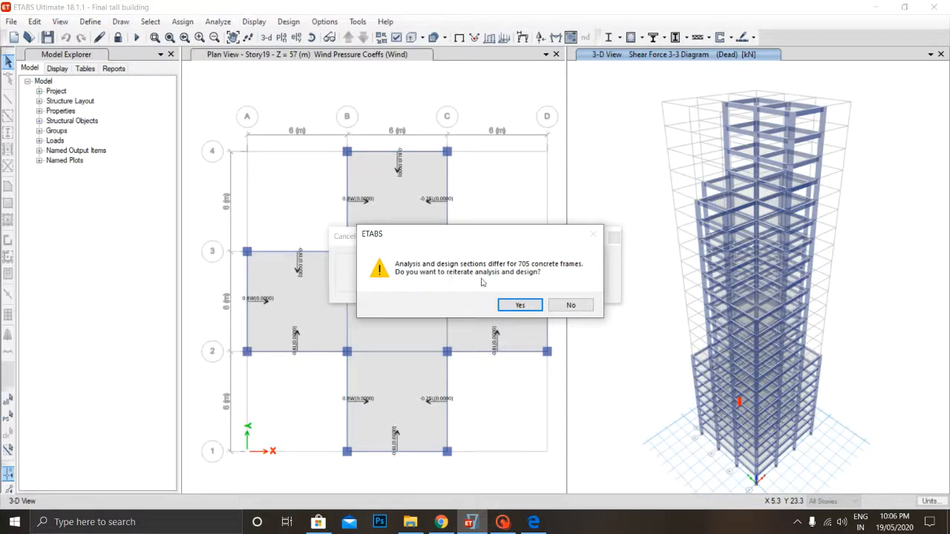
left_click(520, 305)
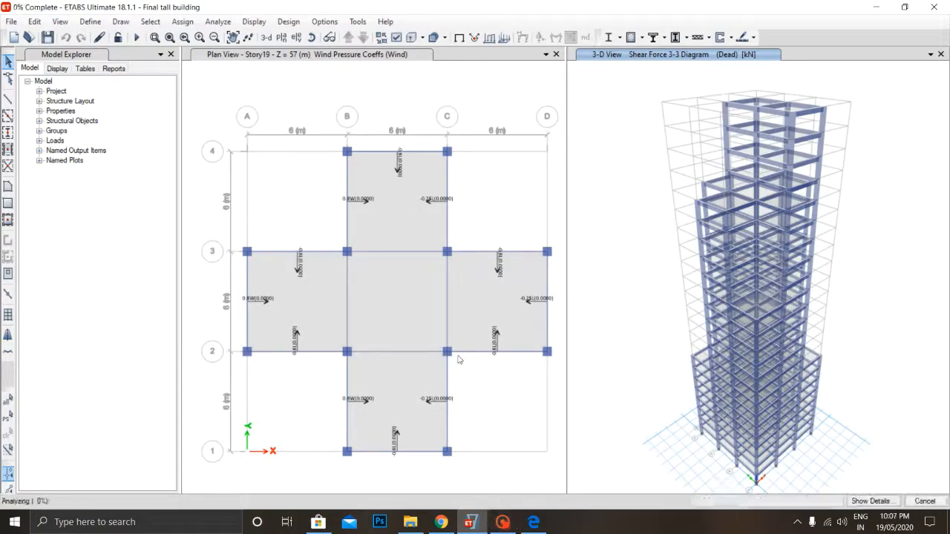
mouse_move(503, 521)
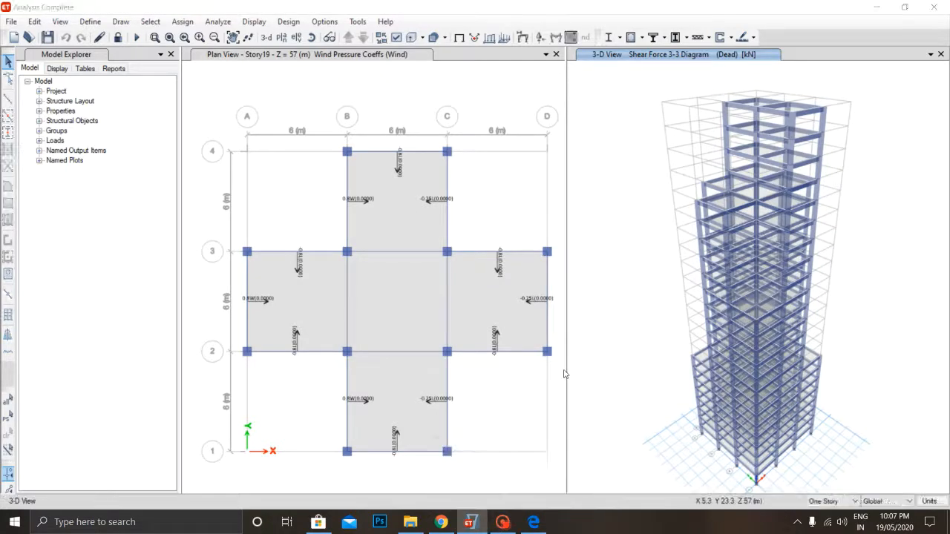
Step: Agree to reiterate the analysis and design for the concrete frames whose analysis and design sections differ
left_click(509, 520)
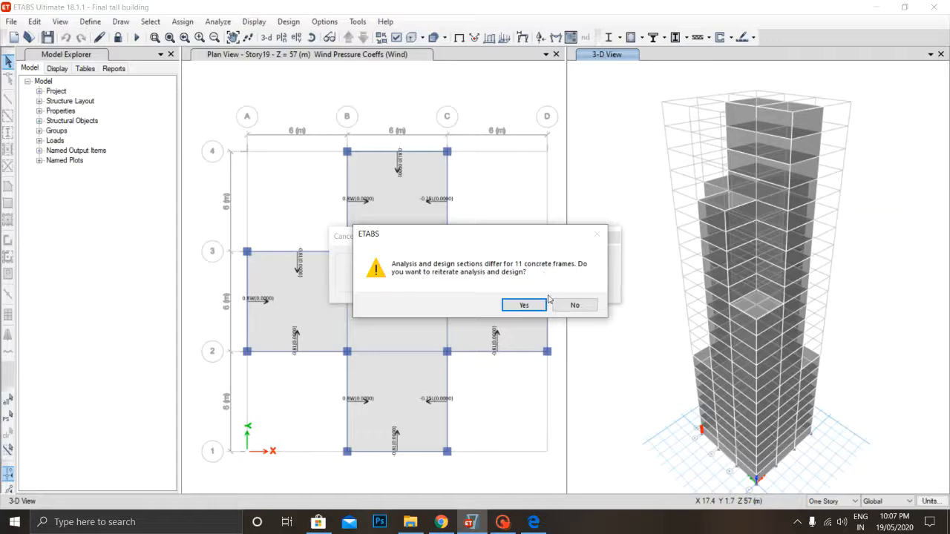
left_click(524, 305)
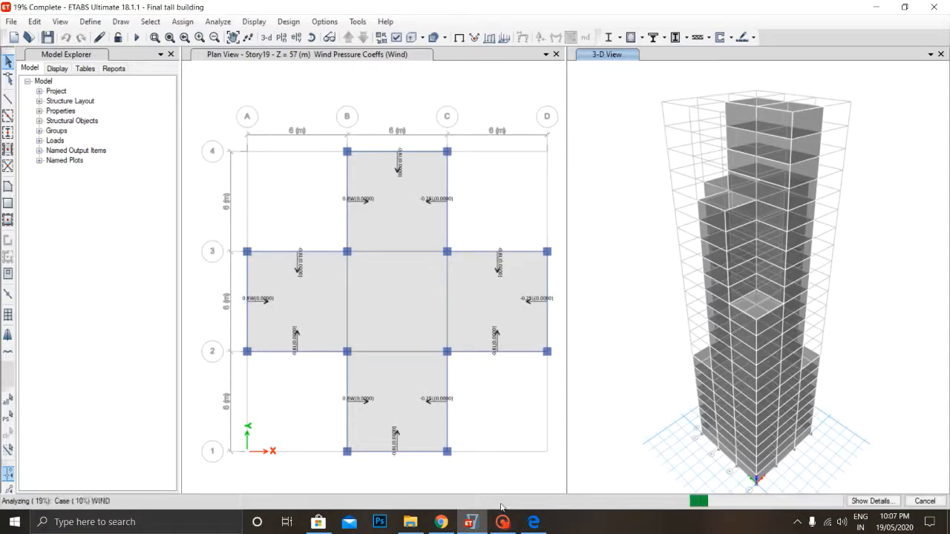
mouse_move(502, 522)
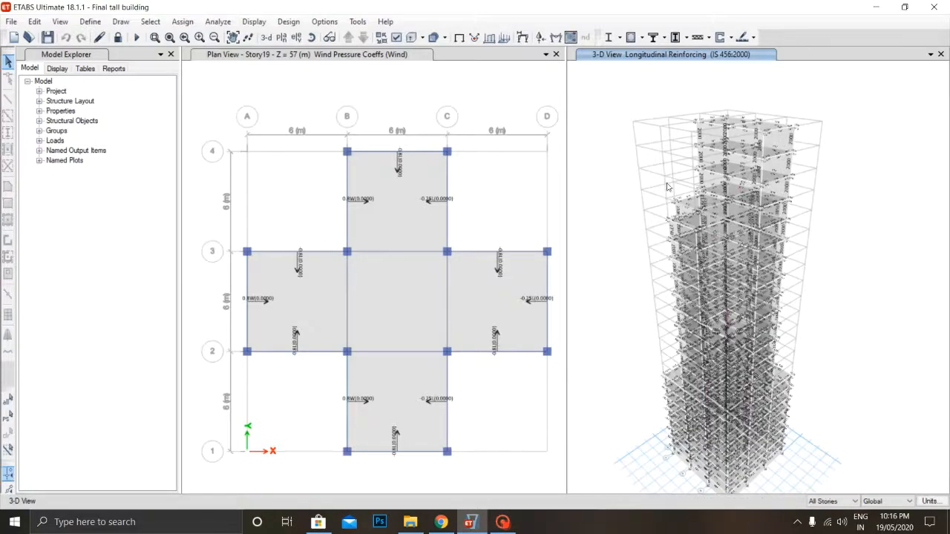
Step: Examine the IS 456:2000 longitudinal reinforcing values on the building's beams and columns in the 3-D view
scroll(694, 218, "up", 2)
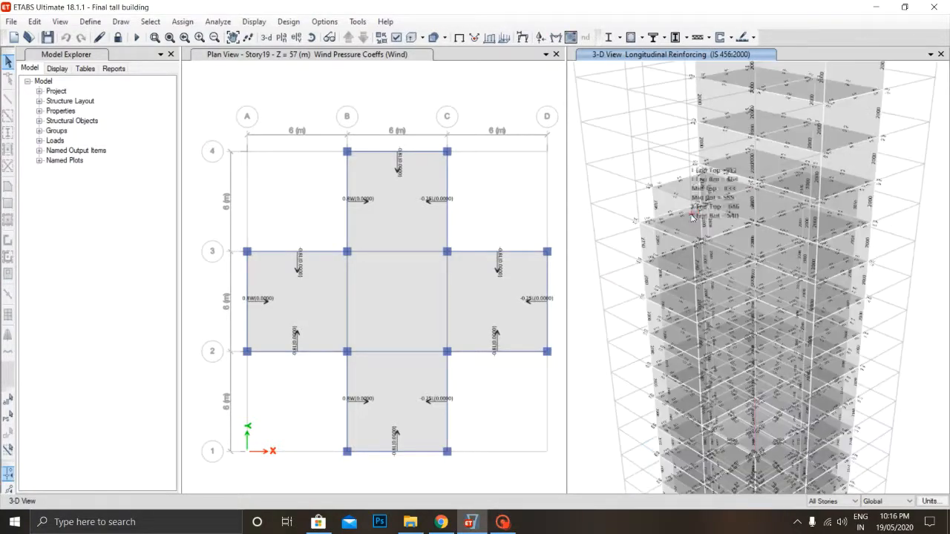
scroll(690, 216, "up", 5)
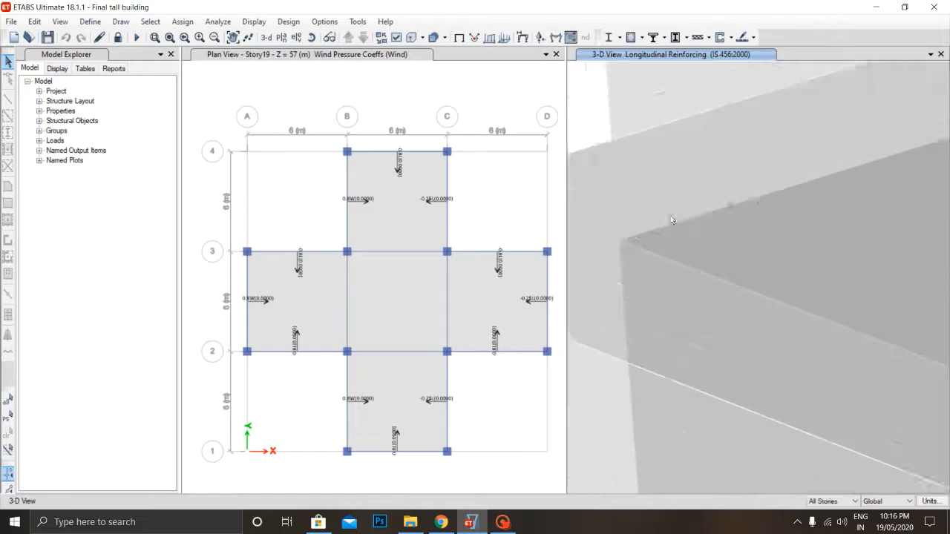
scroll(752, 221, "down", 8)
scroll(753, 222, "up", 5)
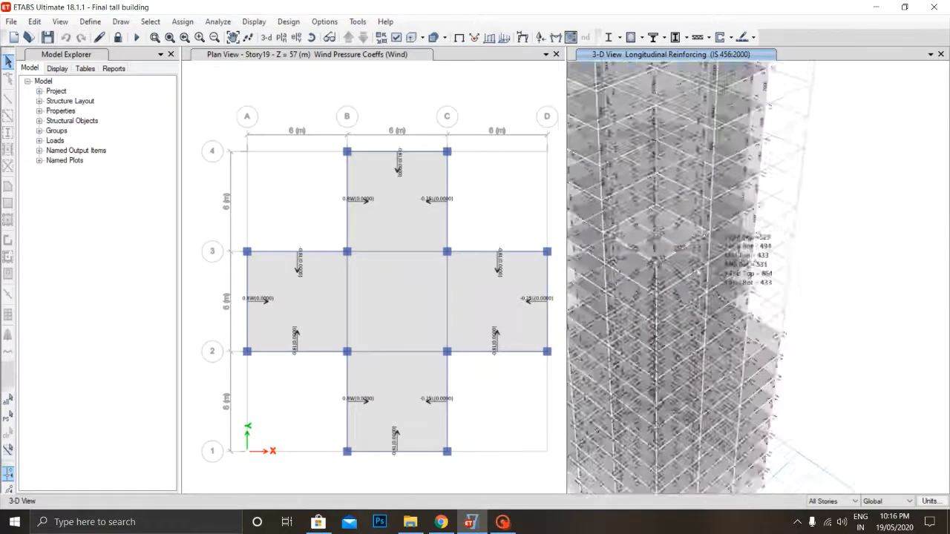
scroll(724, 234, "down", 8)
scroll(761, 261, "up", 6)
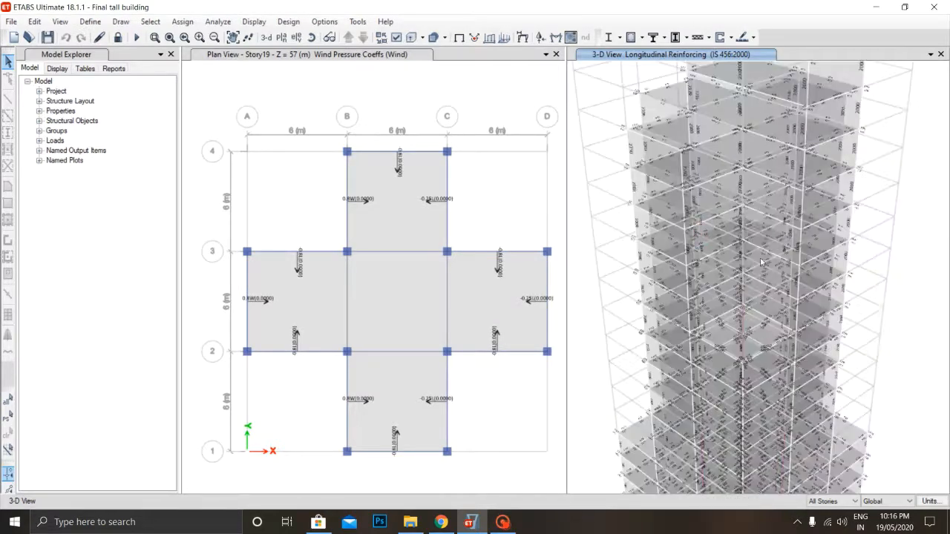
left_click(502, 521)
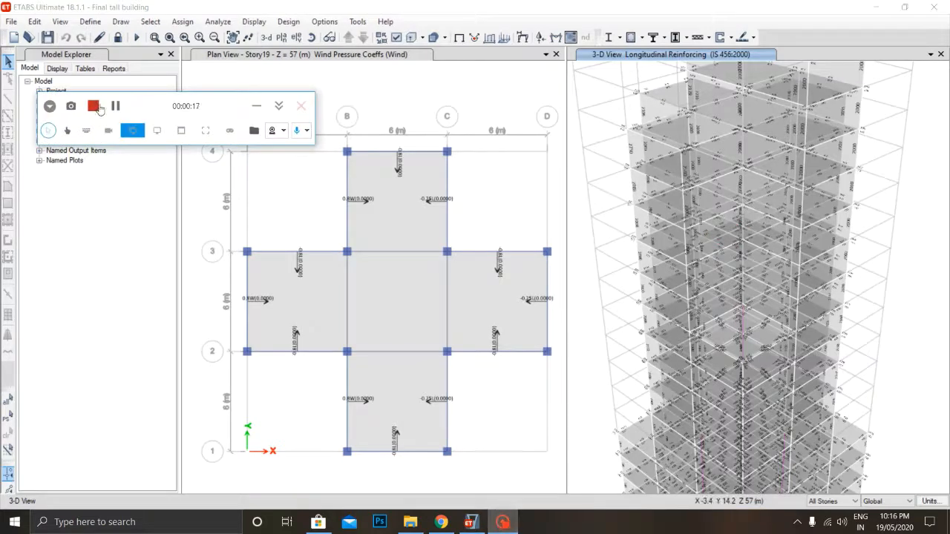
left_click(94, 106)
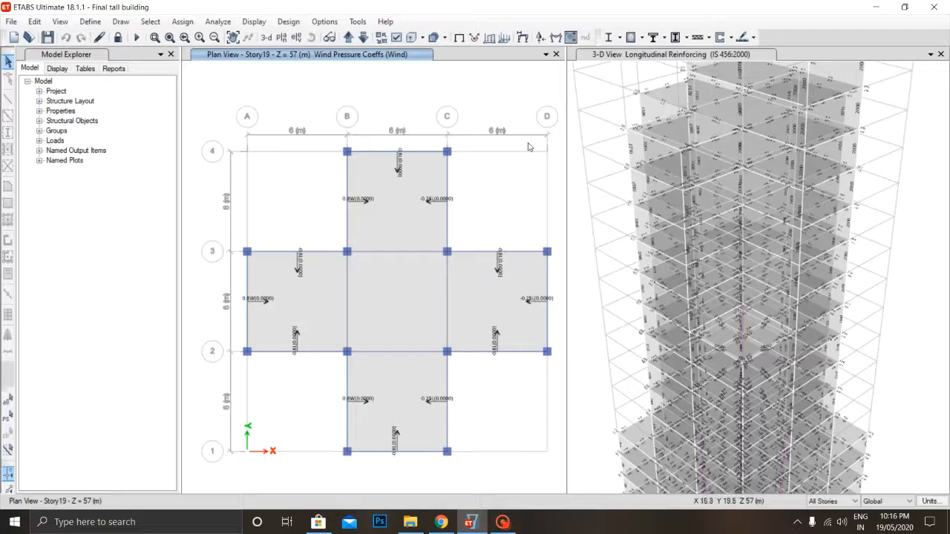
Step: Verify whether all concrete frame members passed the design check and dismiss the result
left_click(288, 24)
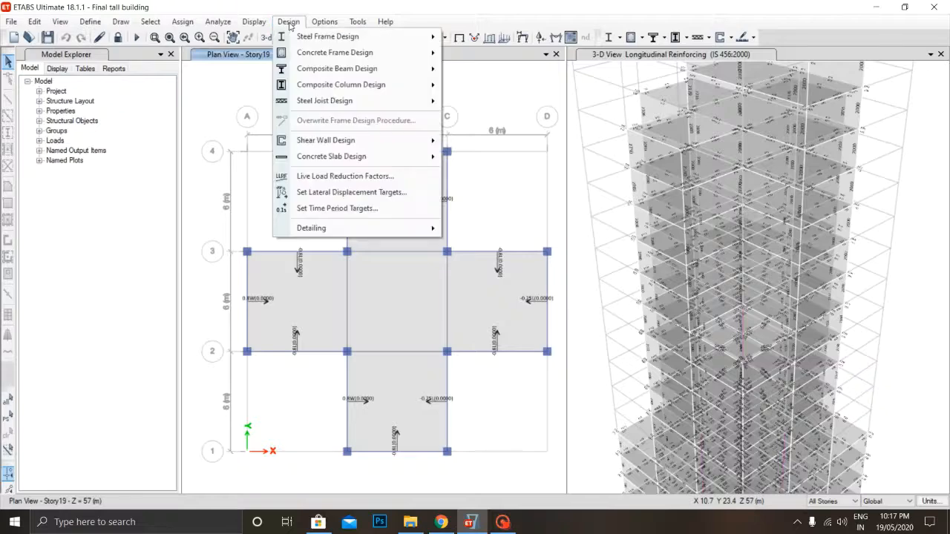
mouse_move(327, 56)
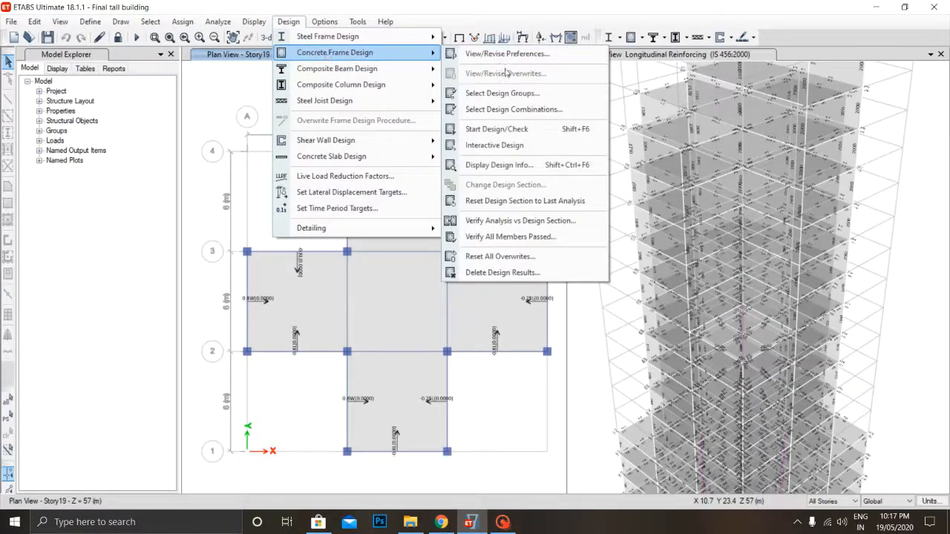
left_click(497, 238)
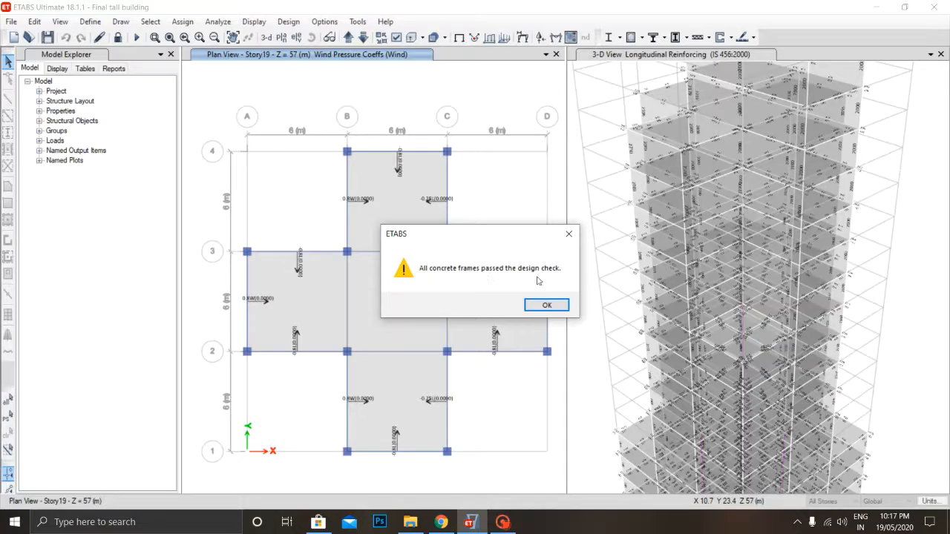
left_click(562, 305)
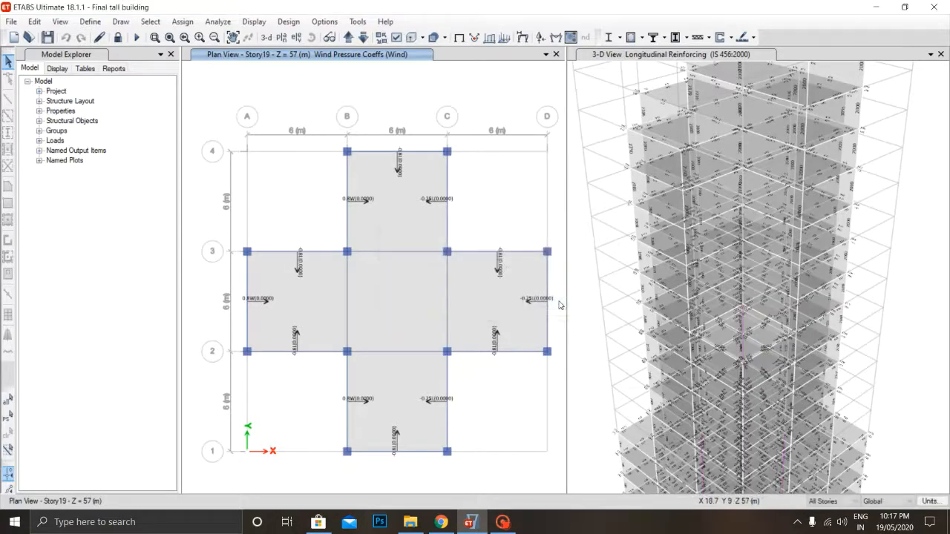
Step: Review the concrete design information of column C11 at Story19 through all load combinations, then close it
scroll(697, 253, "down", 3)
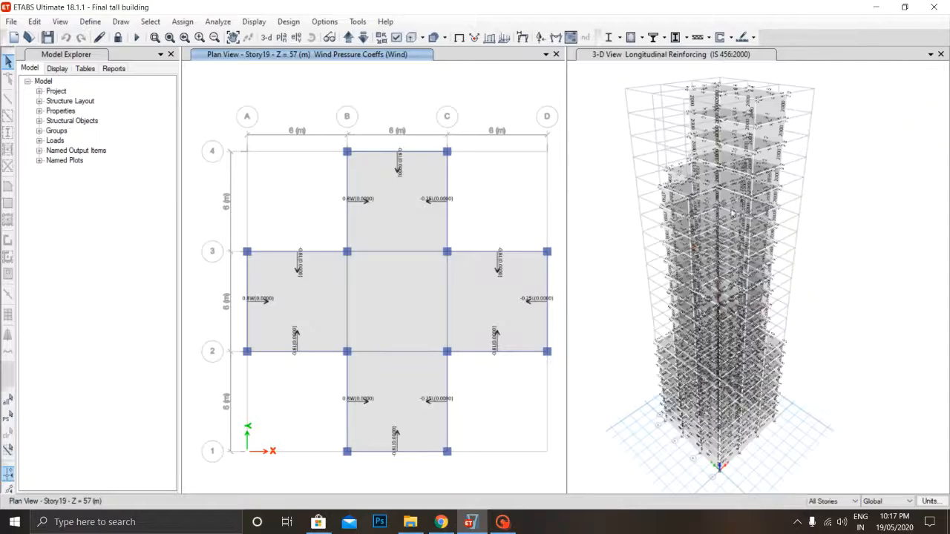
middle_click_drag(673, 167, 712, 169)
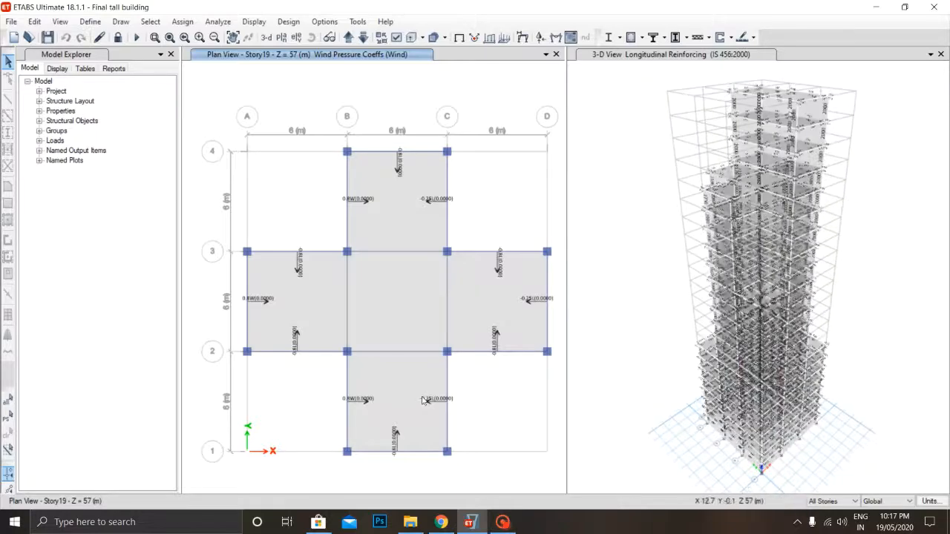
left_click(502, 522)
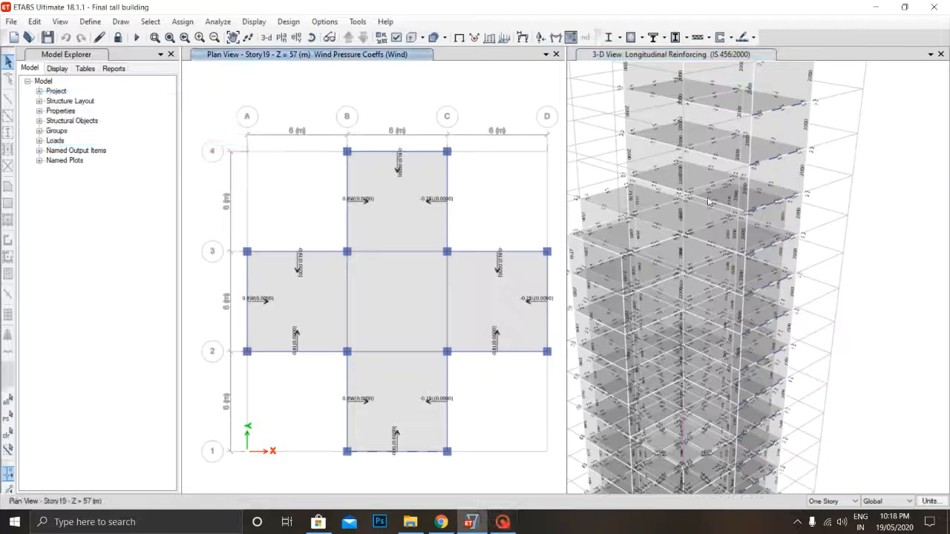
scroll(709, 227, "down", 3)
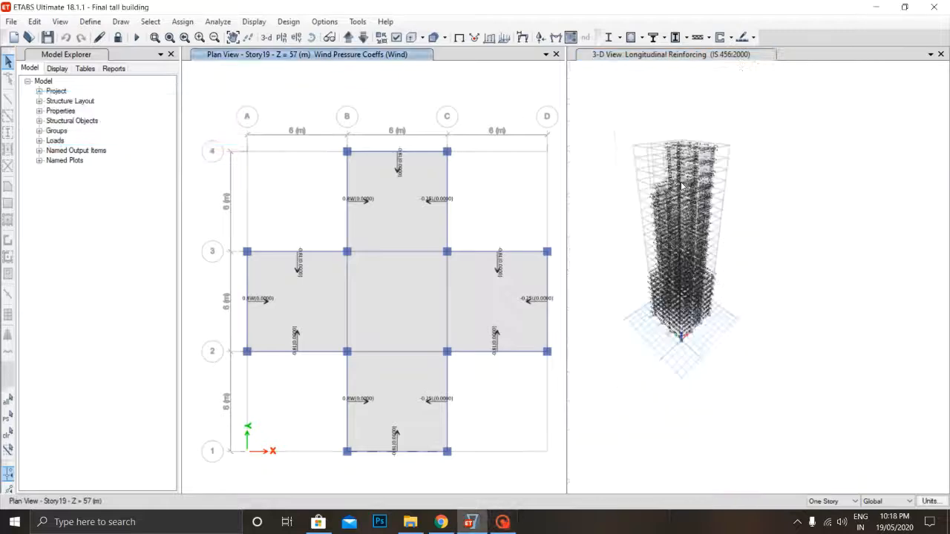
scroll(709, 227, "up", 5)
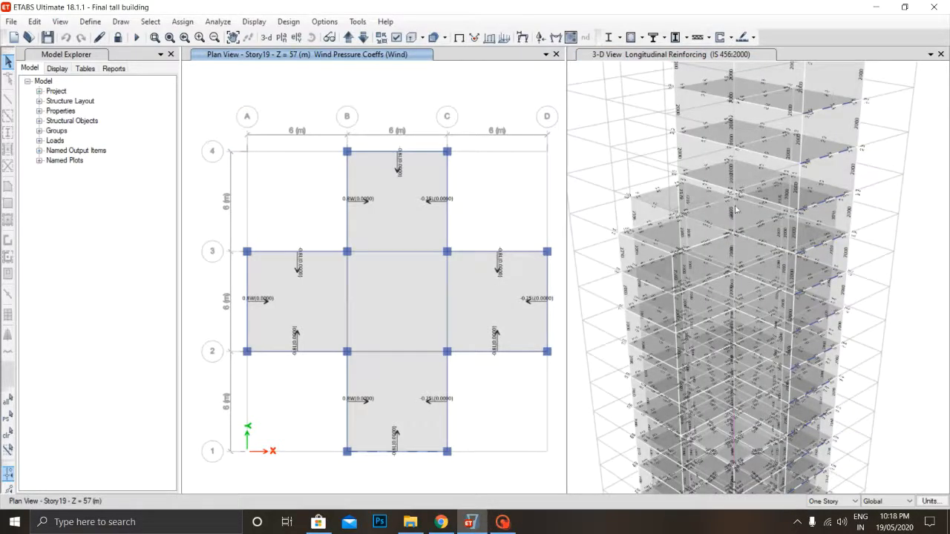
right_click(733, 219)
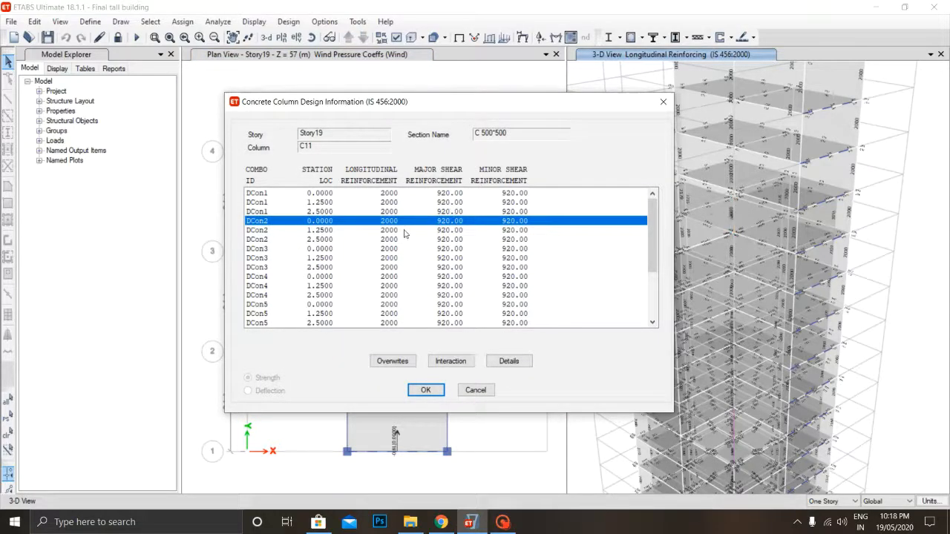
scroll(404, 239, "down", 1)
scroll(405, 239, "down", 2)
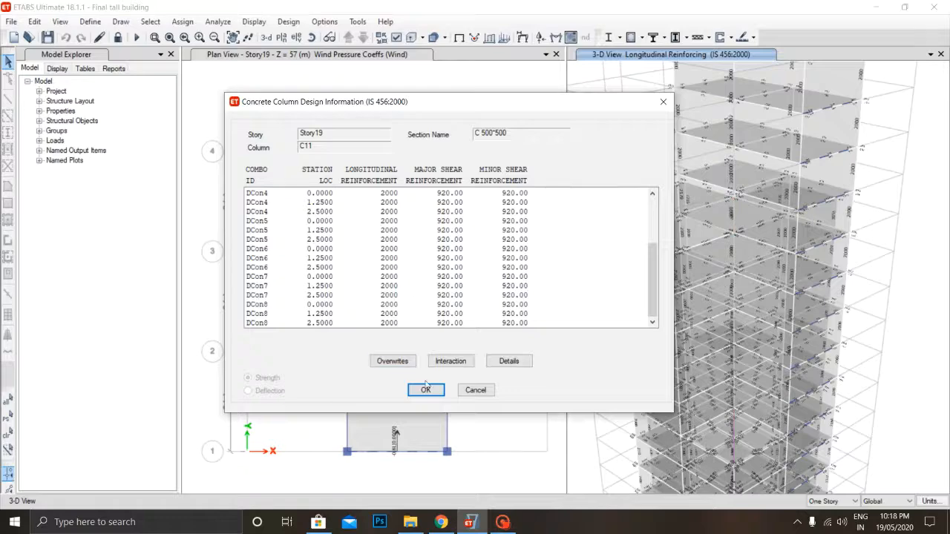
left_click(434, 391)
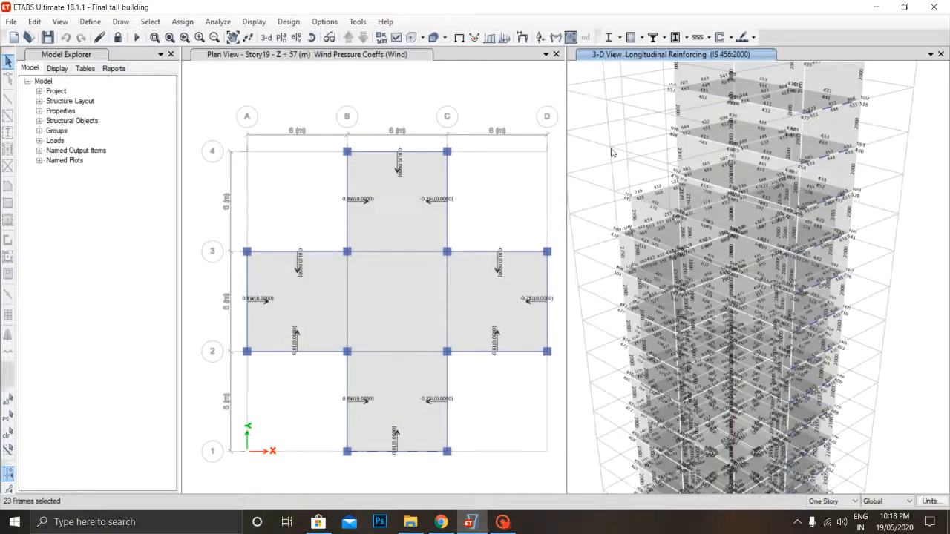
Step: Generate the full Project Report of the building from the model's available reports
scroll(790, 177, "down", 5)
scroll(790, 176, "up", 5)
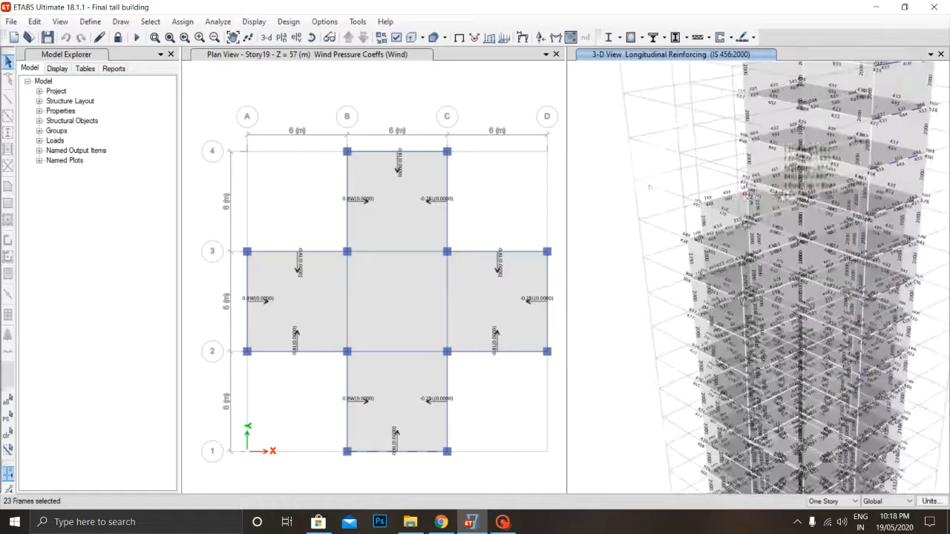
left_click(114, 68)
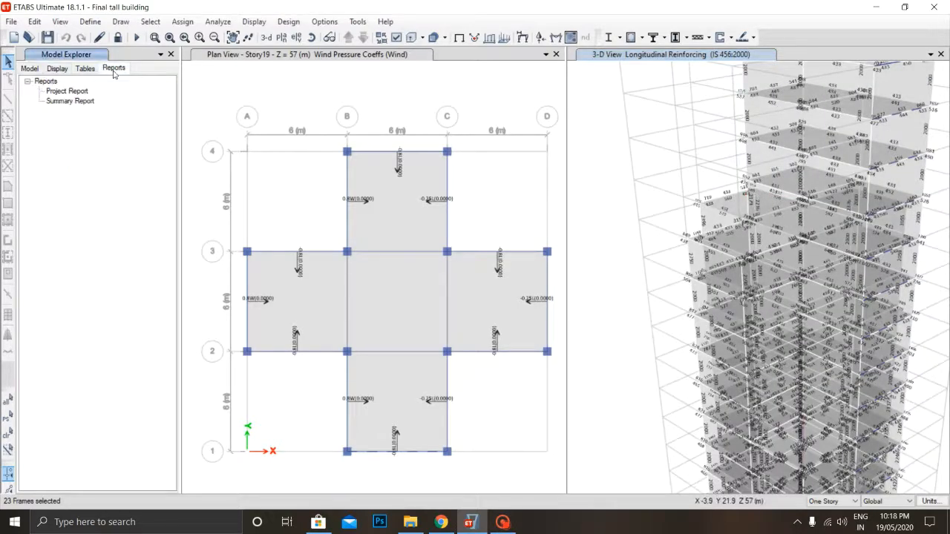
left_click(66, 91)
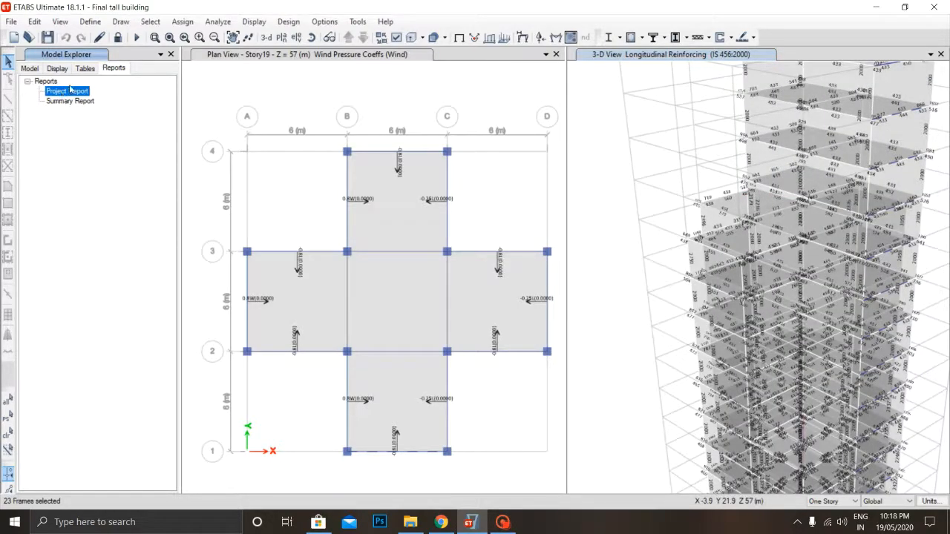
double_click(70, 90)
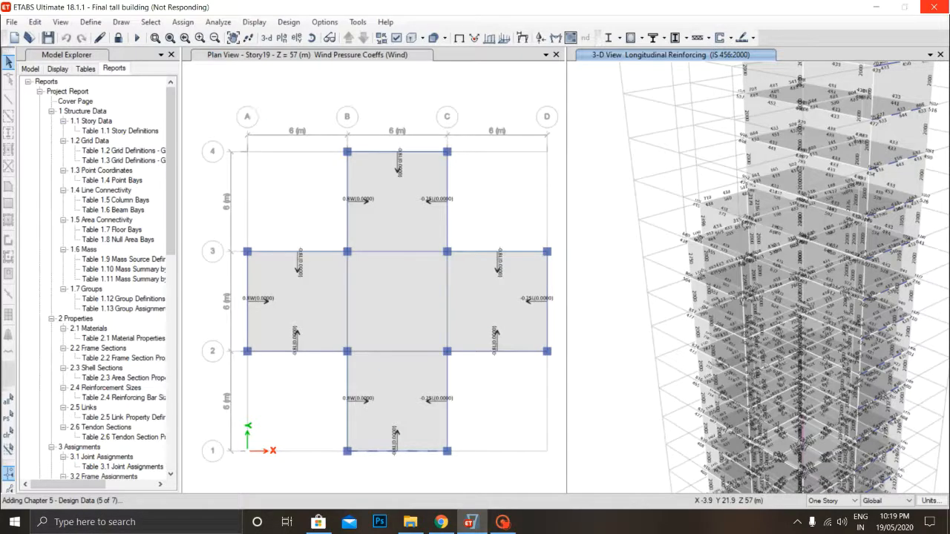
left_click(509, 527)
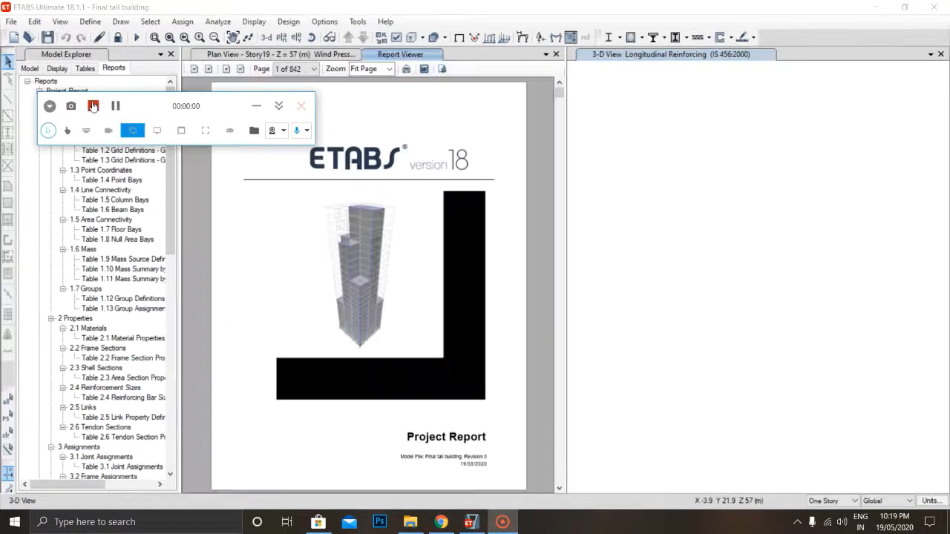
left_click(104, 221)
left_click(342, 99)
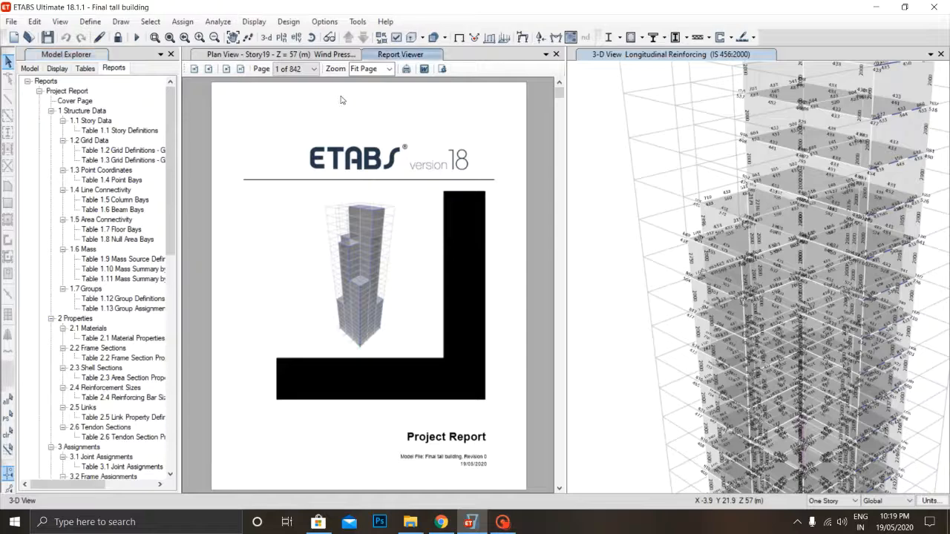
Step: Look through the Project Report's Structure Data tables, covering beam and floor bays, mass summaries, group definitions and group assignments
scroll(430, 185, "down", 7)
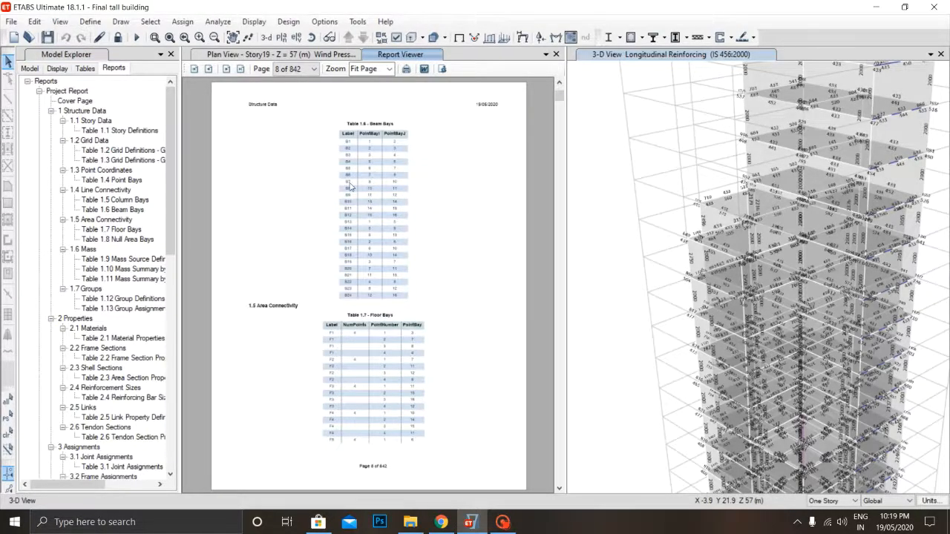
scroll(352, 185, "up", 2, "ctrl")
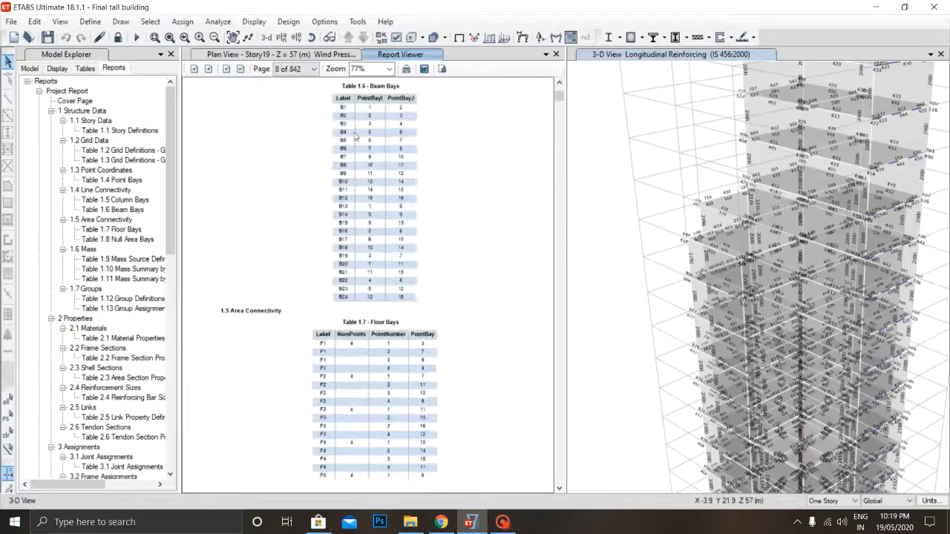
scroll(355, 119, "up", 1)
scroll(378, 167, "down", 2)
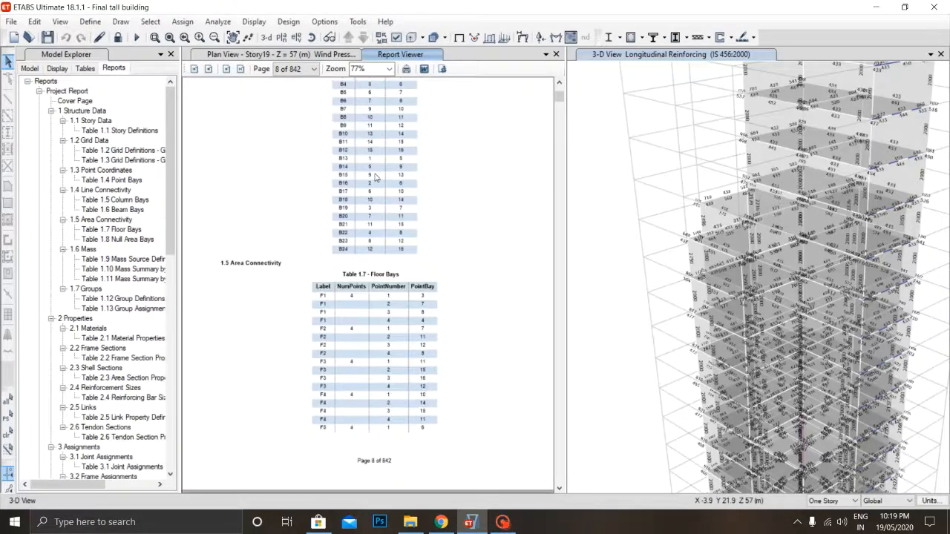
scroll(376, 180, "down", 6)
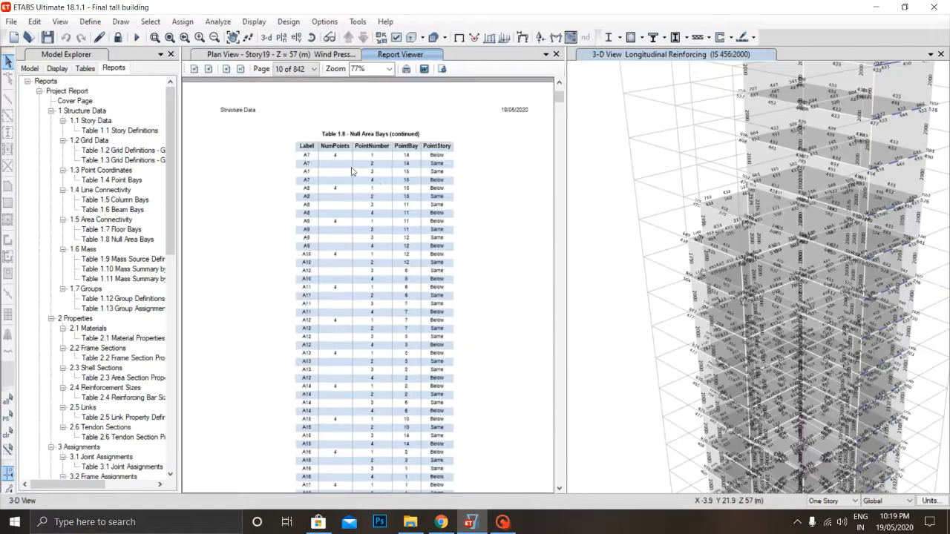
scroll(356, 171, "down", 8)
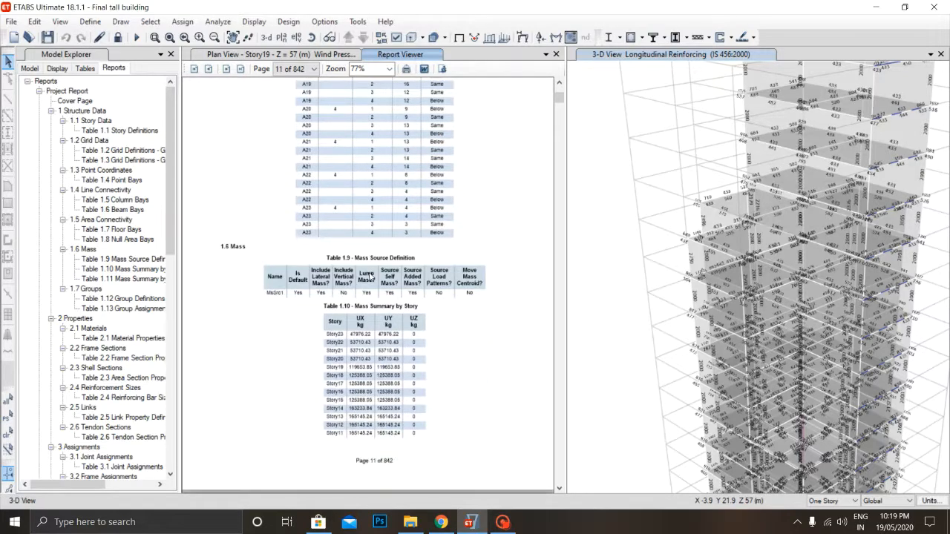
scroll(371, 280, "down", 6)
scroll(342, 288, "down", 1)
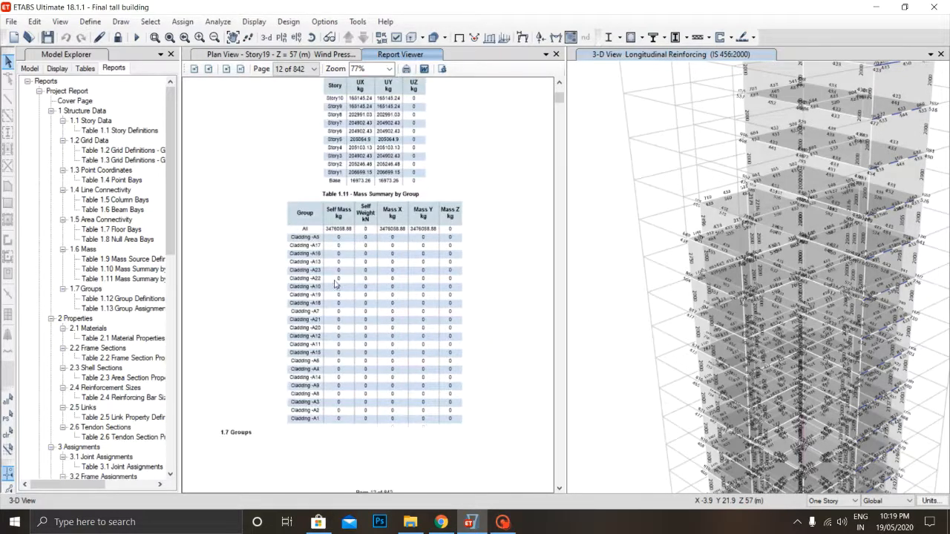
scroll(386, 273, "down", 5)
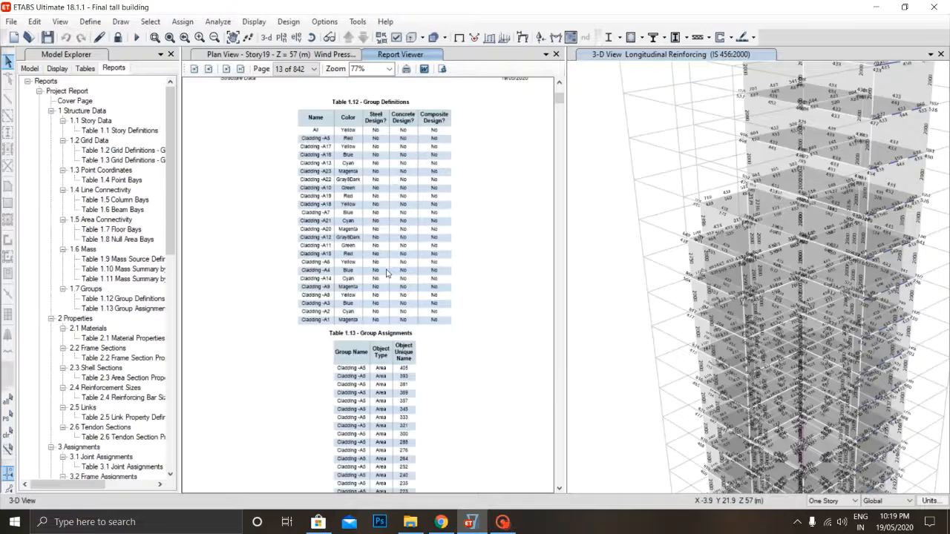
scroll(387, 264, "down", 2)
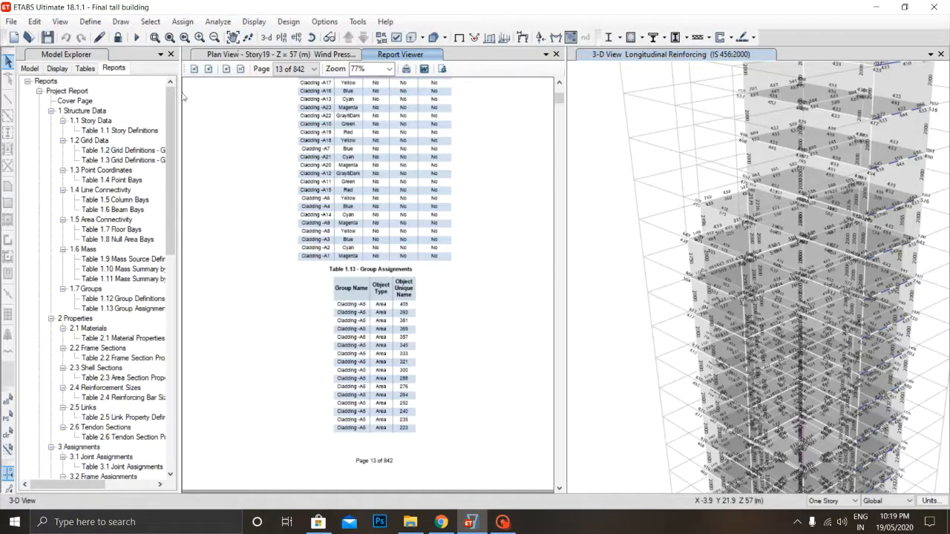
scroll(322, 219, "up", 2)
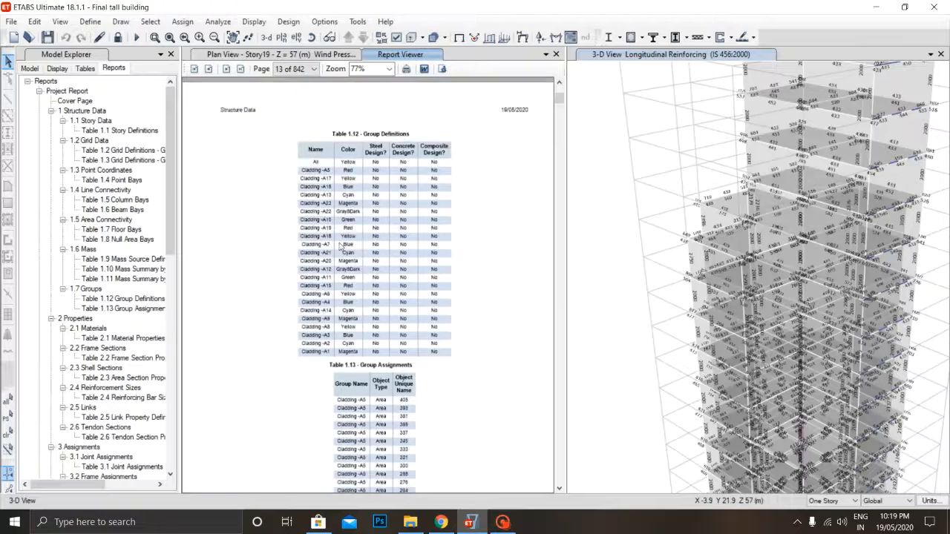